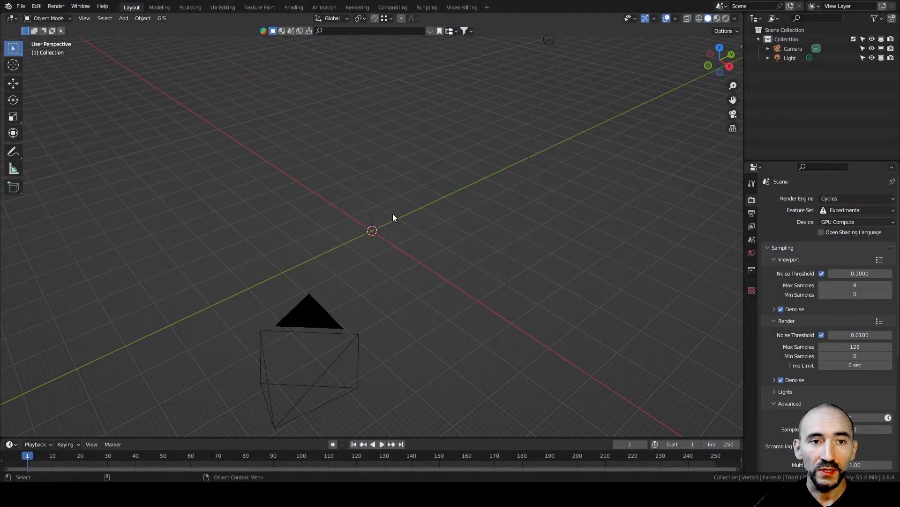
# Step: Add the general Geometry Nodes workspace to the project
pyautogui.click(487, 7)
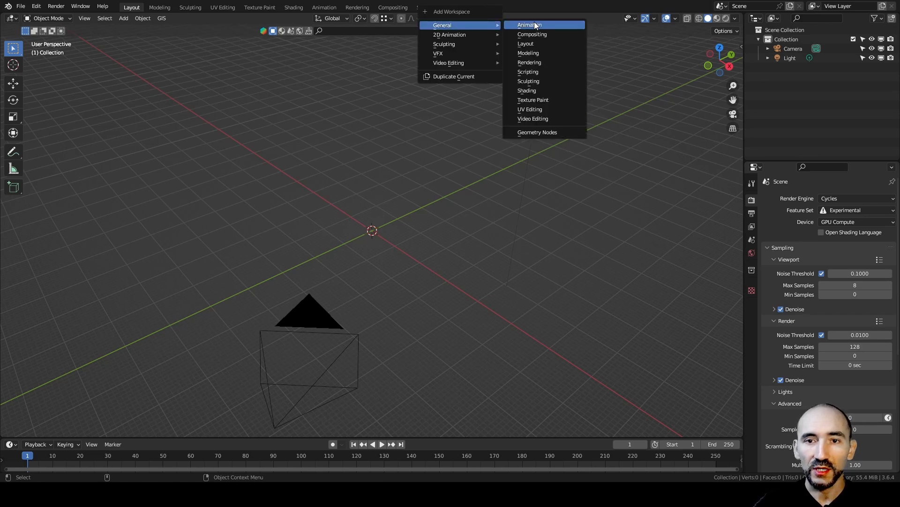
pyautogui.click(537, 135)
pyautogui.moveTo(511, 124); pyautogui.dragTo(539, 130, button='middle')
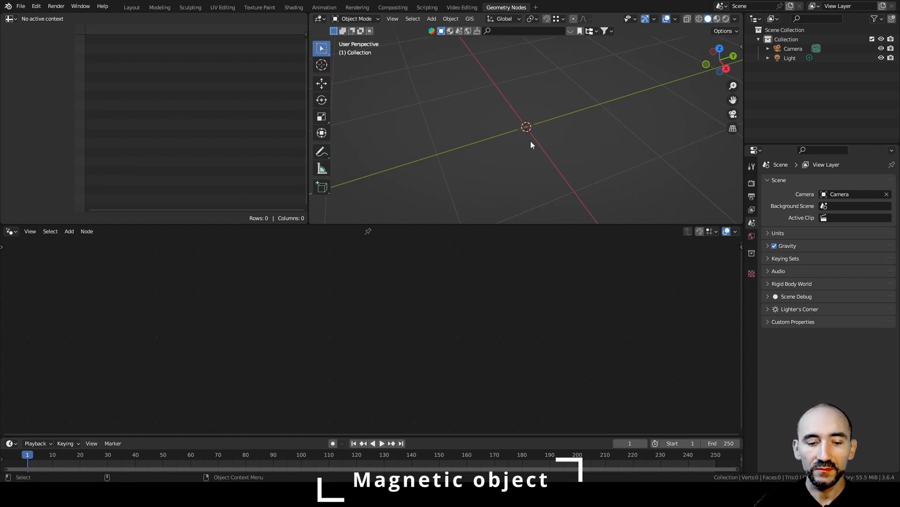
# Step: Add a cube mesh at the scene origin to serve as the magnet
pyautogui.hotkey('shift', 'a')
pyautogui.moveTo(514, 119)
pyautogui.click(568, 128)
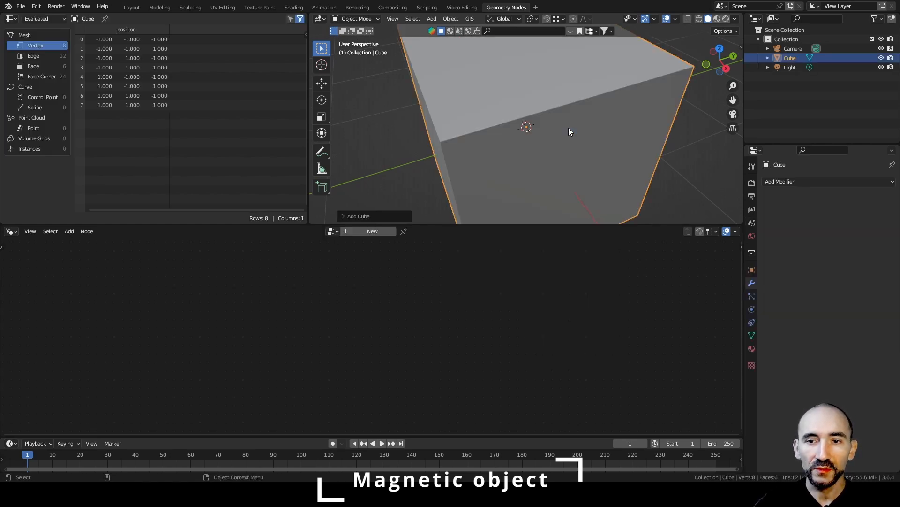
# Step: Set the cube's dimensions to 40 mm in X, 100 mm in Y and 40 mm in Z
pyautogui.press('n')
pyautogui.click(688, 170)
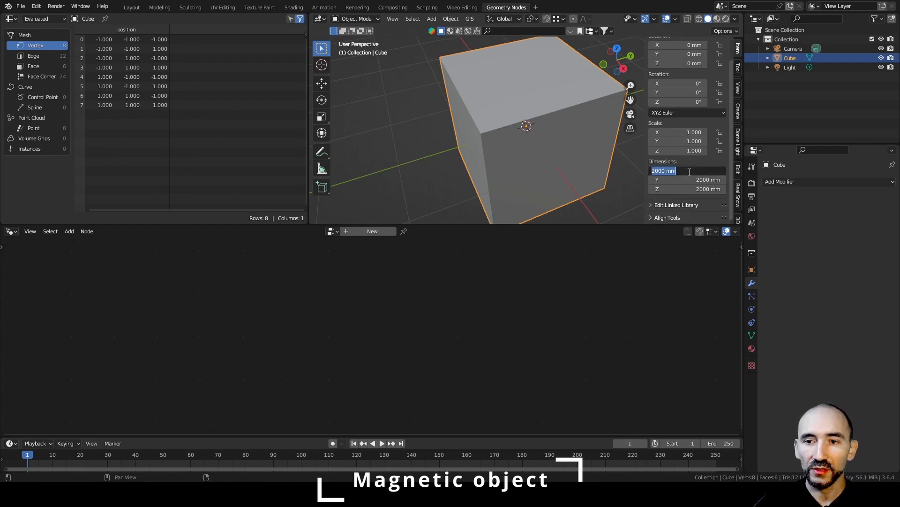
pyautogui.write('40')
pyautogui.press('Tab')
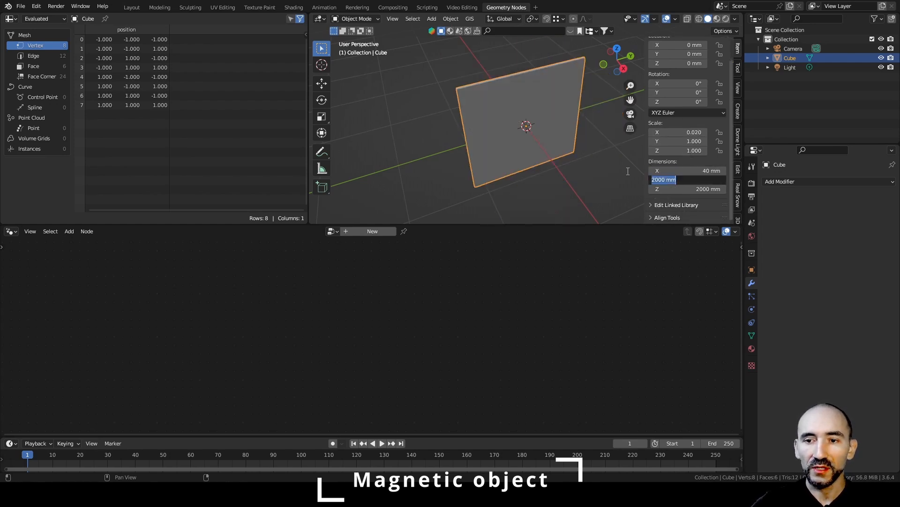
pyautogui.write('1000')
pyautogui.press('BackSpace')
pyautogui.press('Tab')
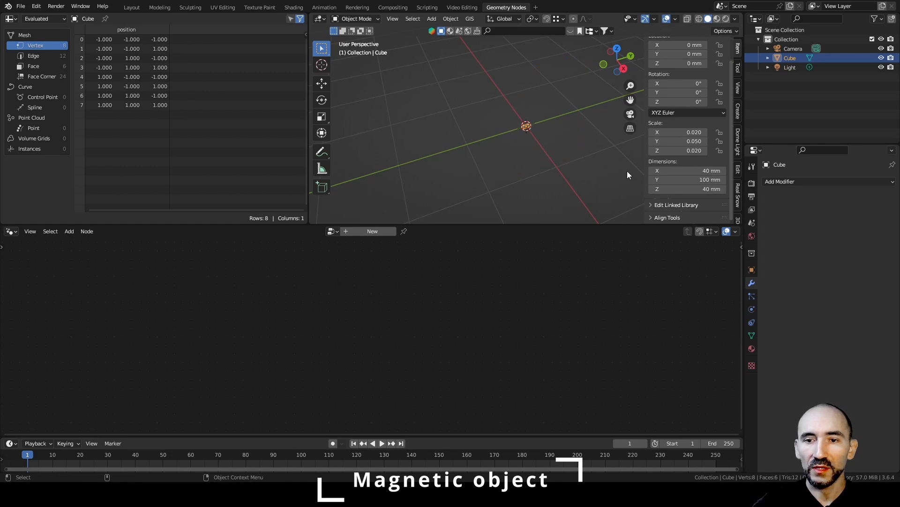
pyautogui.write('40')
pyautogui.press('Return')
# Step: Apply the scale of the resized cube
pyautogui.moveTo(550, 120); pyautogui.dragTo(511, 112, button='middle')
pyautogui.hotkey('ctrl', 'a')
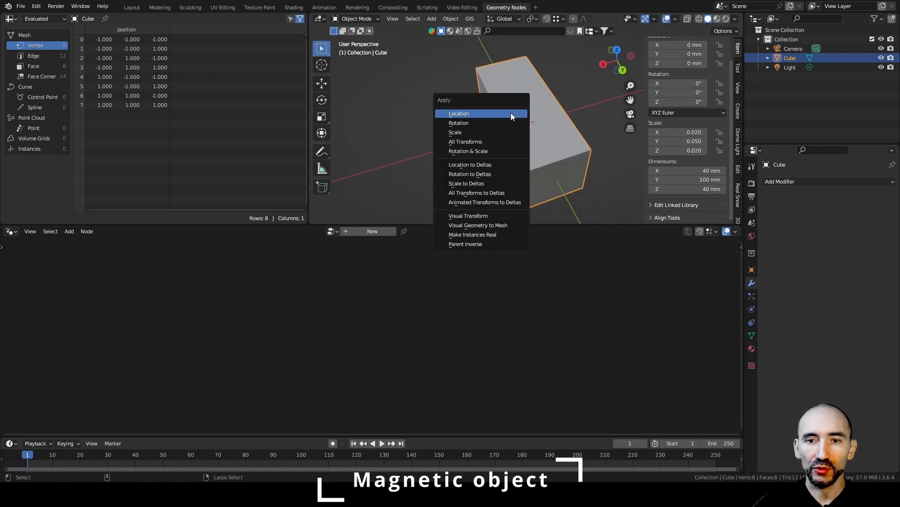
pyautogui.click(482, 132)
pyautogui.scroll(-6, 567, 93)
pyautogui.moveTo(567, 93); pyautogui.dragTo(535, 115, button='middle')
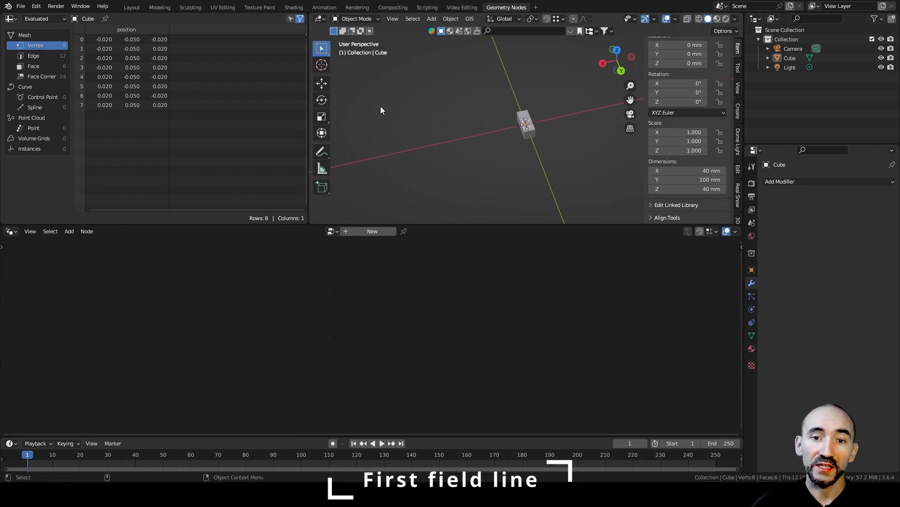
# Step: Add a Bezier curve object at the scene origin
pyautogui.hotkey('shift', 'a')
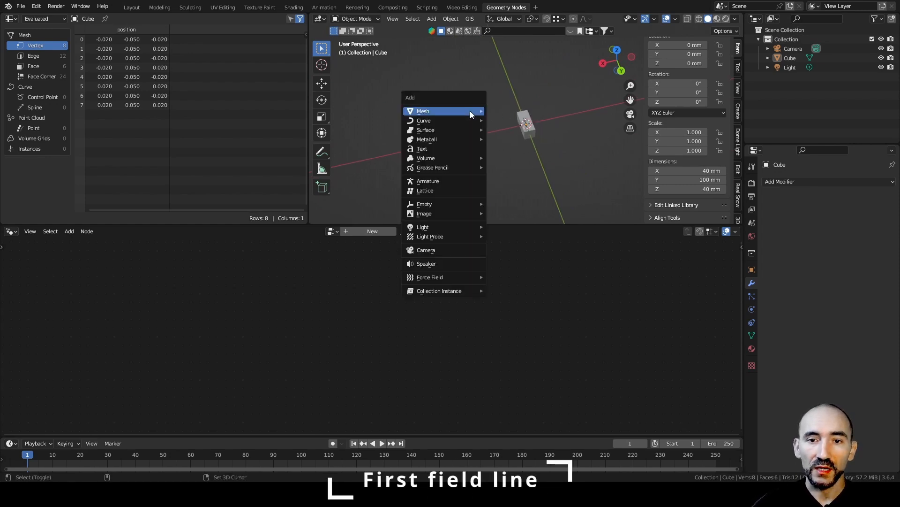
pyautogui.moveTo(447, 121)
pyautogui.click(519, 120)
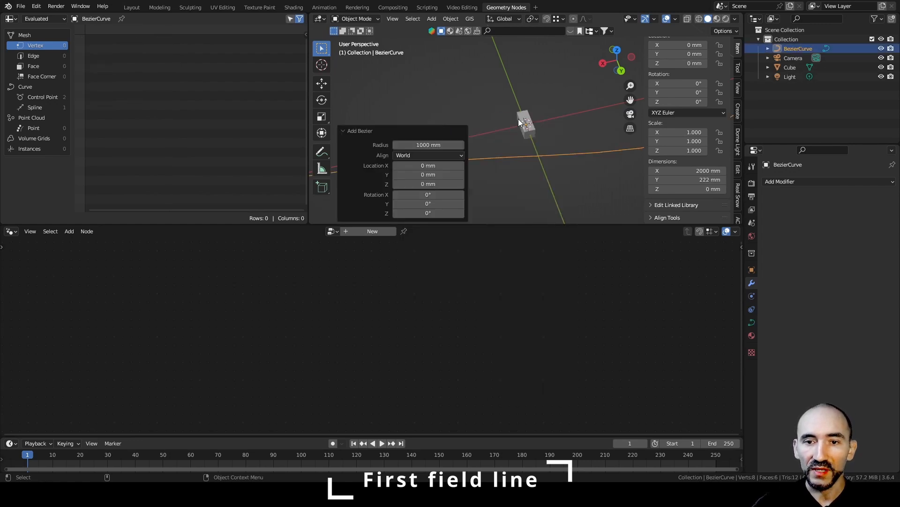
# Step: Create a new geometry node tree on the Bezier curve and space its Group Input and Group Output nodes far apart
pyautogui.click(373, 231)
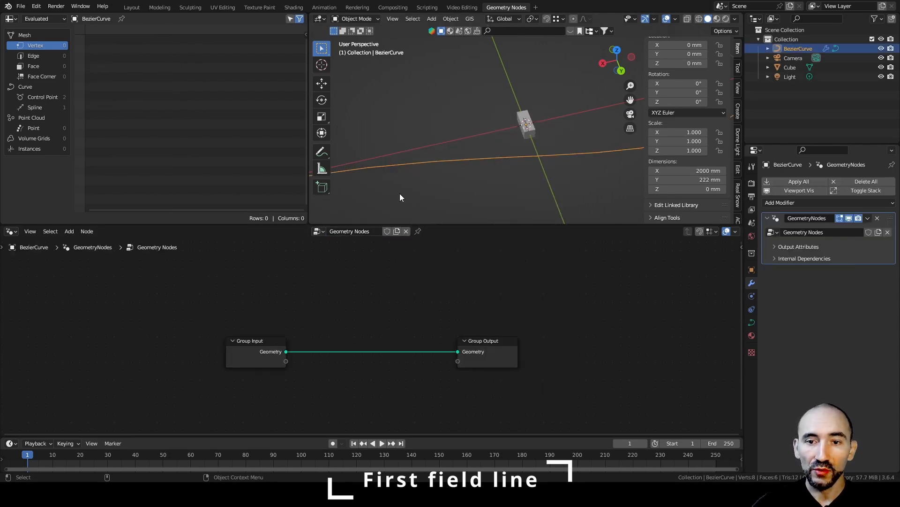
pyautogui.moveTo(534, 349); pyautogui.dragTo(419, 303, button='middle')
pyautogui.click(382, 299)
pyautogui.moveTo(382, 299); pyautogui.dragTo(674, 301)
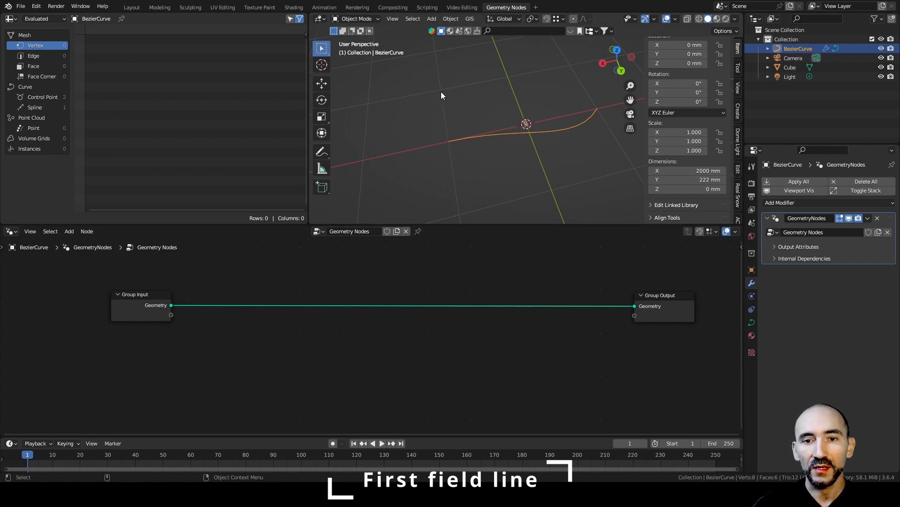
pyautogui.press('n')
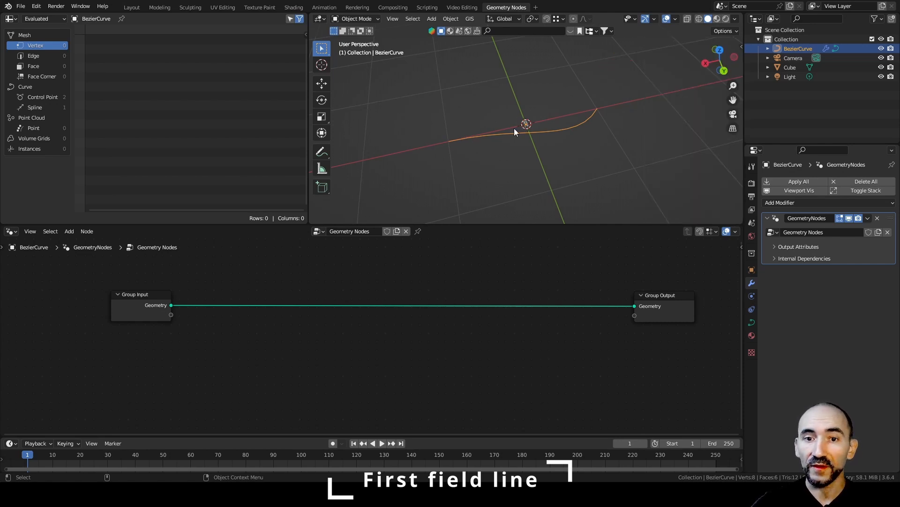
pyautogui.scroll(6, 533, 121)
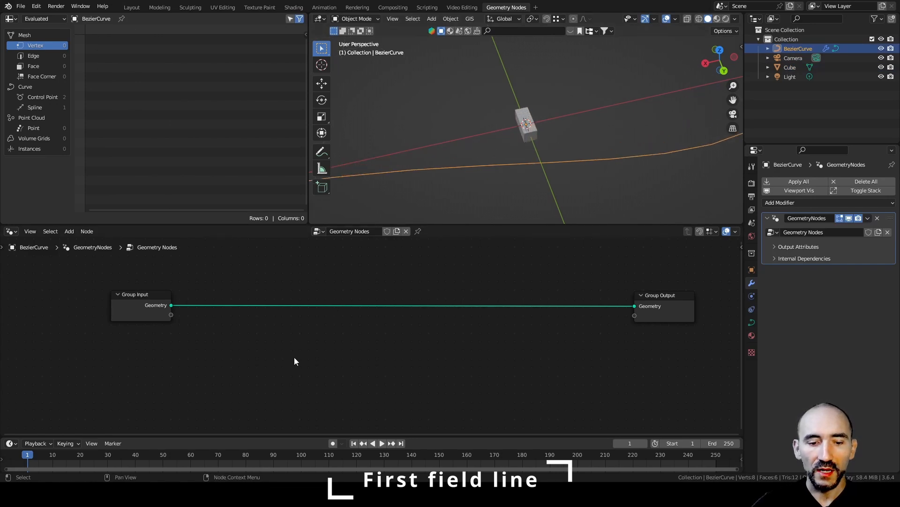
# Step: Add a Curve Circle node below the main link and preview it with a Viewer node
pyautogui.press('F3')
pyautogui.write('curve circle')
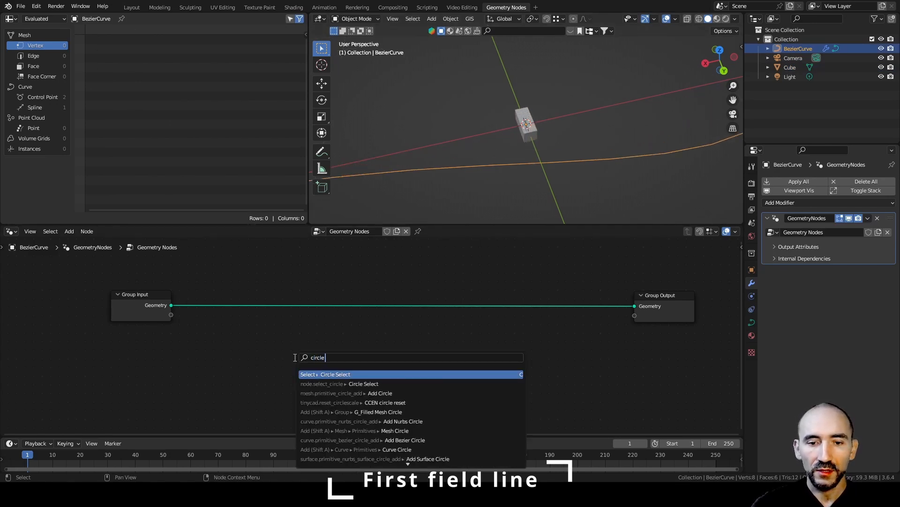
pyautogui.press('Return')
pyautogui.keyDown('ctrl'); pyautogui.keyDown('shift'); pyautogui.click(276, 333); pyautogui.keyUp('shift'); pyautogui.keyUp('ctrl')
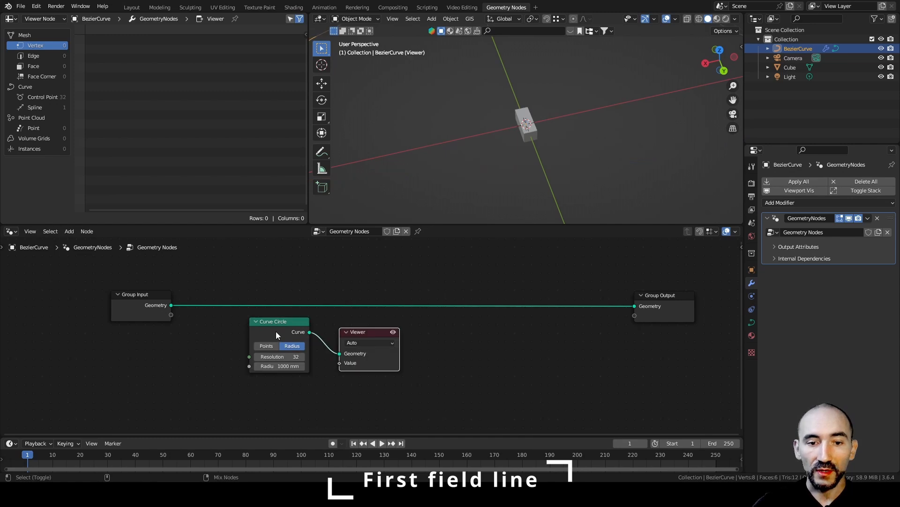
# Step: Set the Curve Circle node's radius to 100 mm
pyautogui.click(277, 366)
pyautogui.write('100')
pyautogui.press('Return')
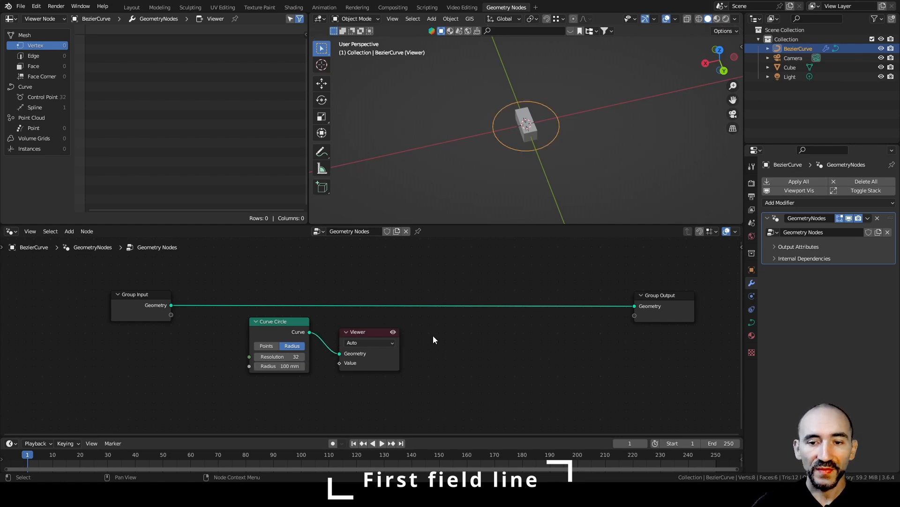
# Step: Add an integer input named "Lines resolution" to the node group
pyautogui.press('n')
pyautogui.click(737, 311)
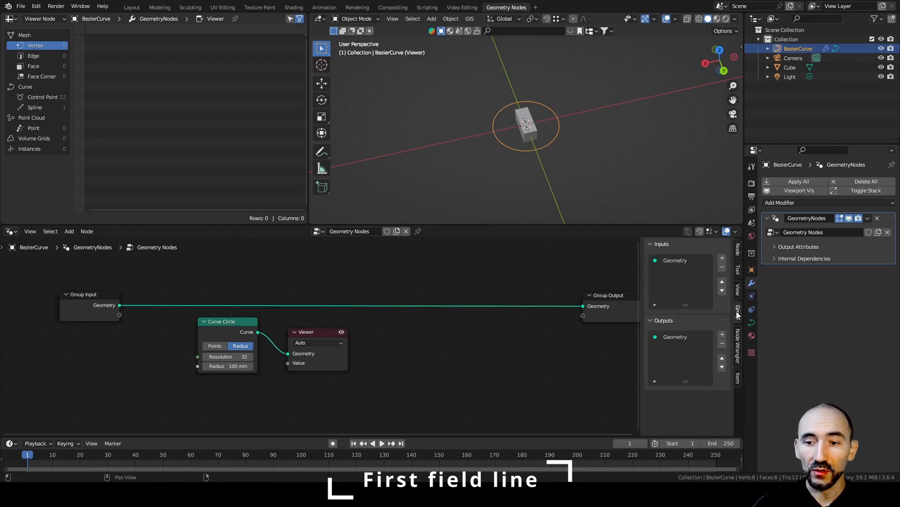
pyautogui.click(723, 258)
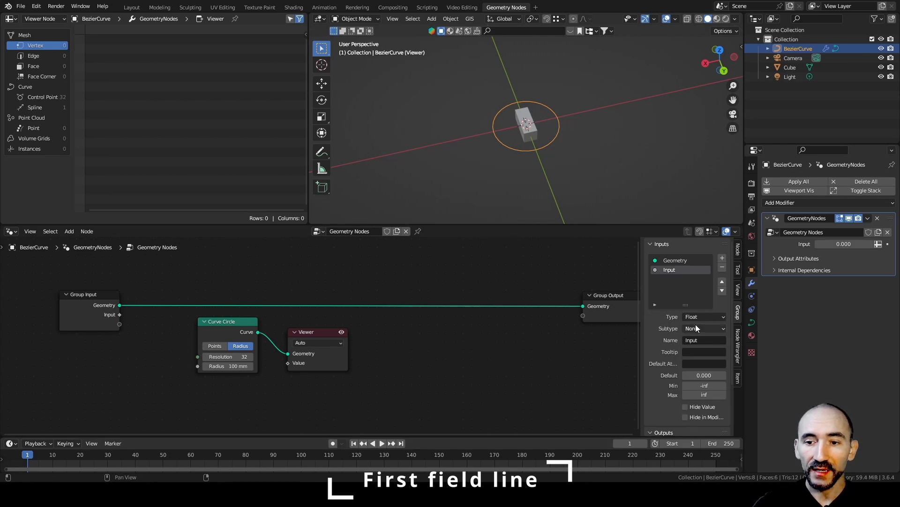
pyautogui.click(703, 316)
pyautogui.click(705, 441)
pyautogui.click(696, 341)
pyautogui.write('L')
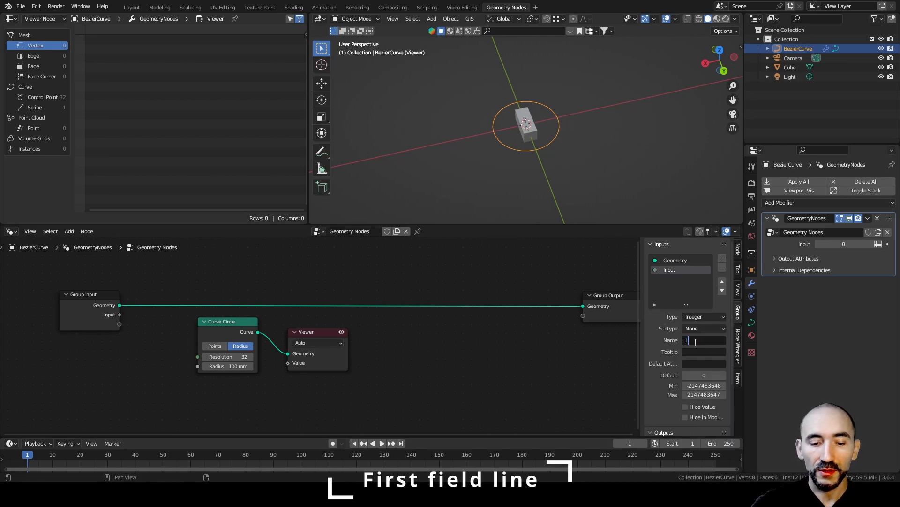
pyautogui.write('ines resolution')
pyautogui.press('Tab')
pyautogui.press('Return')
# Step: Add a second integer group input named "Lines counts" with a minimum of 0
pyautogui.click(722, 257)
pyautogui.click(705, 341)
pyautogui.doubleClick(703, 339)
pyautogui.write('counts')
pyautogui.press('Return')
pyautogui.press('BackSpace')
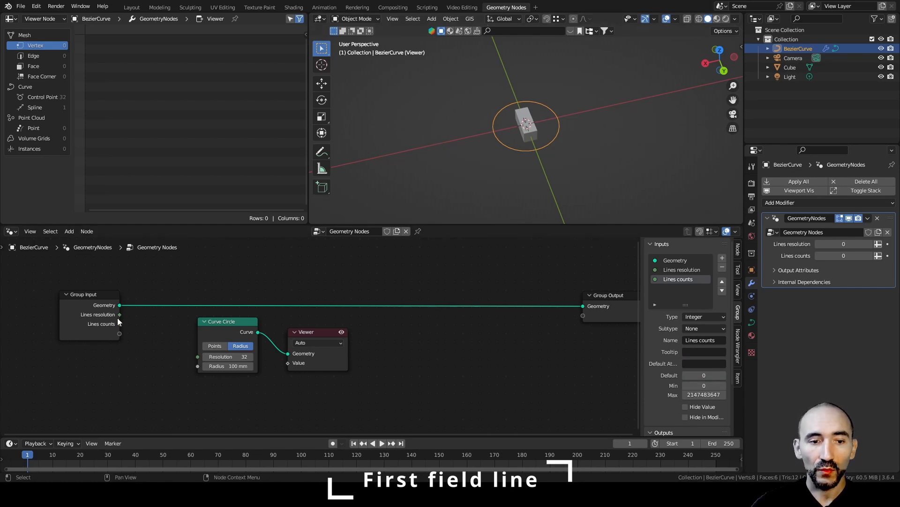
# Step: Connect Lines resolution to the Curve Circle's Resolution and set its modifier value to 64
pyautogui.moveTo(121, 314); pyautogui.dragTo(197, 356)
pyautogui.moveTo(226, 325); pyautogui.dragTo(179, 322)
pyautogui.click(843, 244)
pyautogui.write('64')
pyautogui.press('Return')
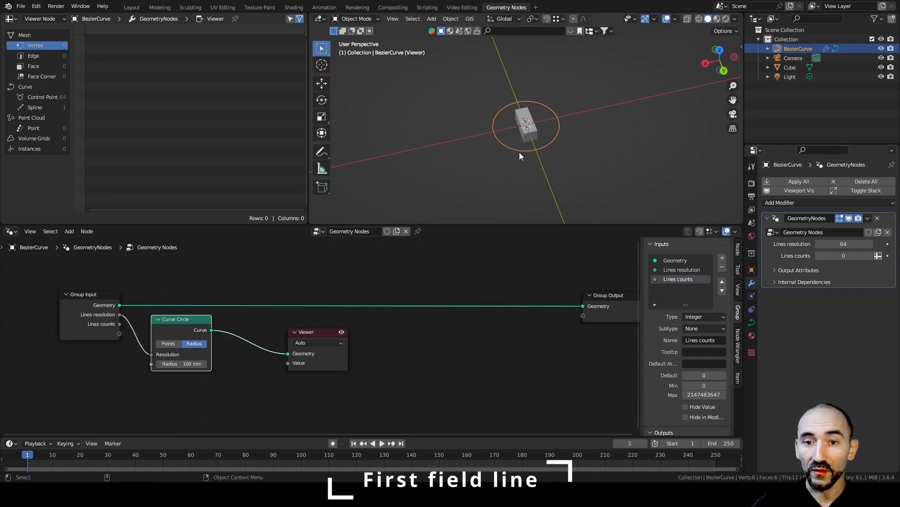
# Step: Insert a Transform Geometry node between the Curve Circle and Viewer nodes, making room for it first
pyautogui.moveTo(322, 328); pyautogui.dragTo(478, 322)
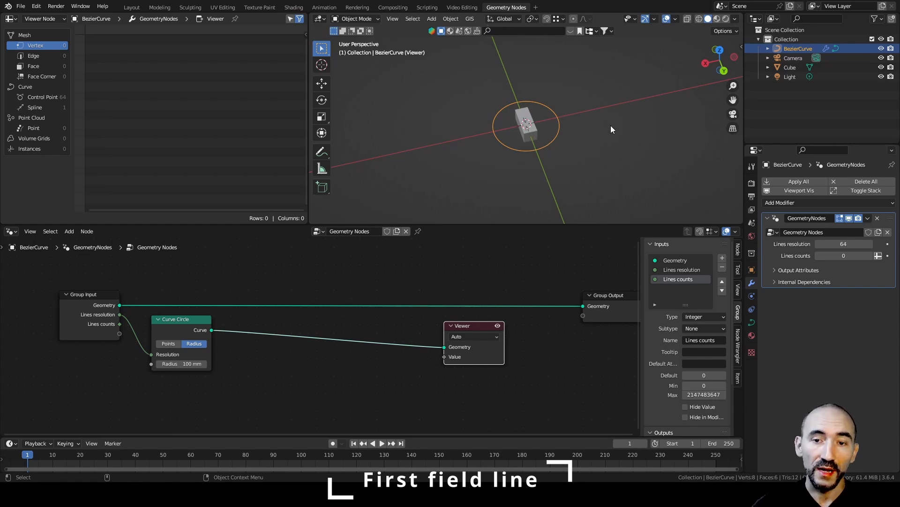
pyautogui.press('F3')
pyautogui.write('trasnform')
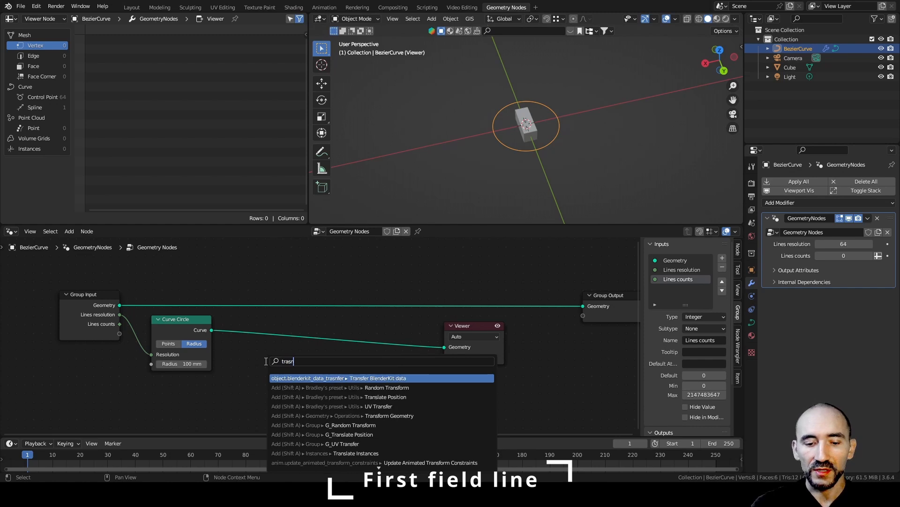
pyautogui.write(' geom')
pyautogui.press('Return')
pyautogui.click(259, 362)
pyautogui.moveTo(259, 361); pyautogui.dragTo(336, 351, button='middle')
pyautogui.scroll(3, 336, 351)
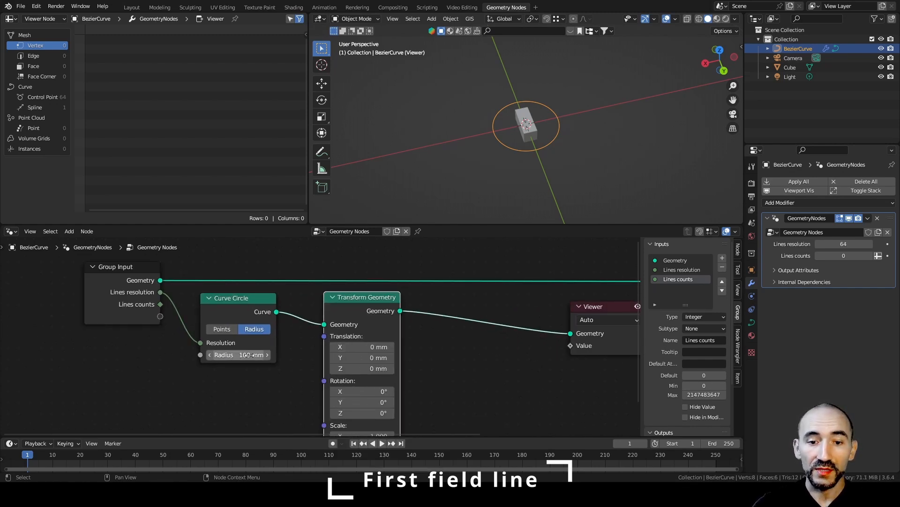
# Step: Set the Transform Geometry node's X translation to -100 mm
pyautogui.click(360, 346)
pyautogui.write('-100')
pyautogui.press('Return')
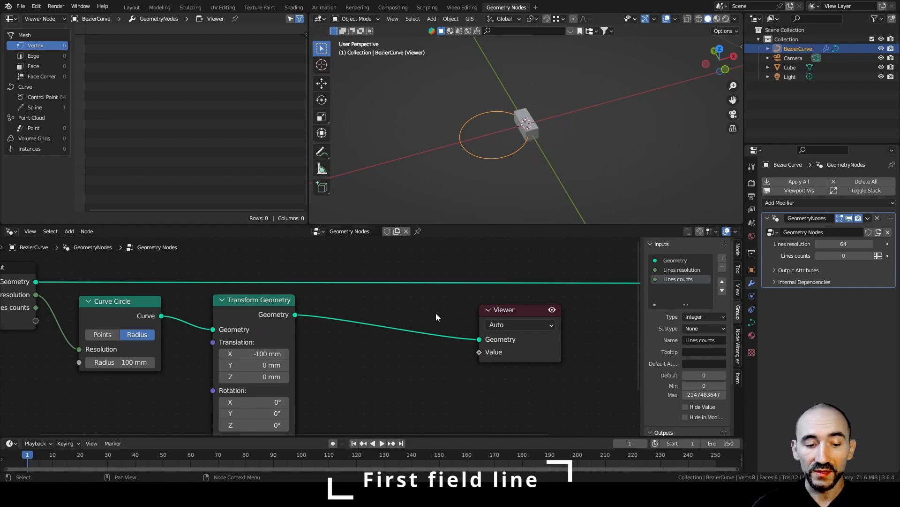
# Step: Connect the Transform Geometry output to the Group Output and delete the Viewer node
pyautogui.keyDown('alt'); pyautogui.keyDown('shift'); pyautogui.click(255, 306); pyautogui.keyUp('shift'); pyautogui.keyUp('alt')
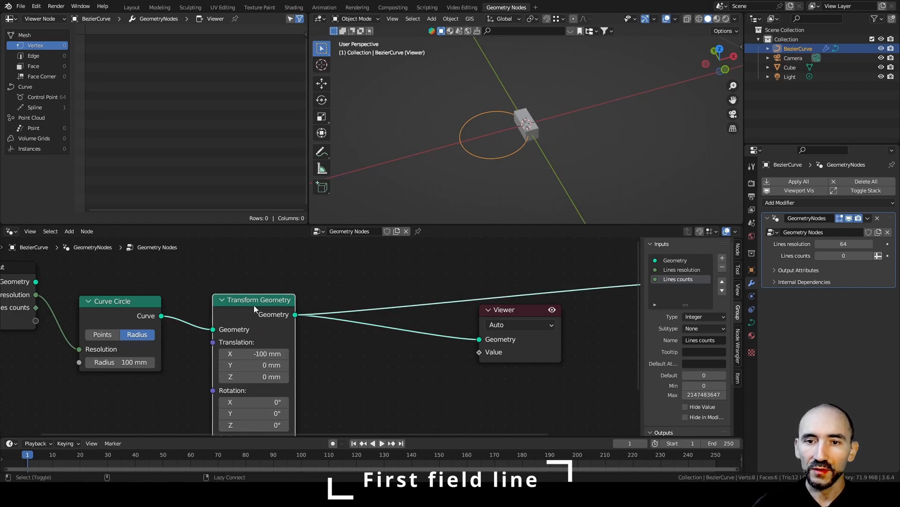
pyautogui.click(505, 312)
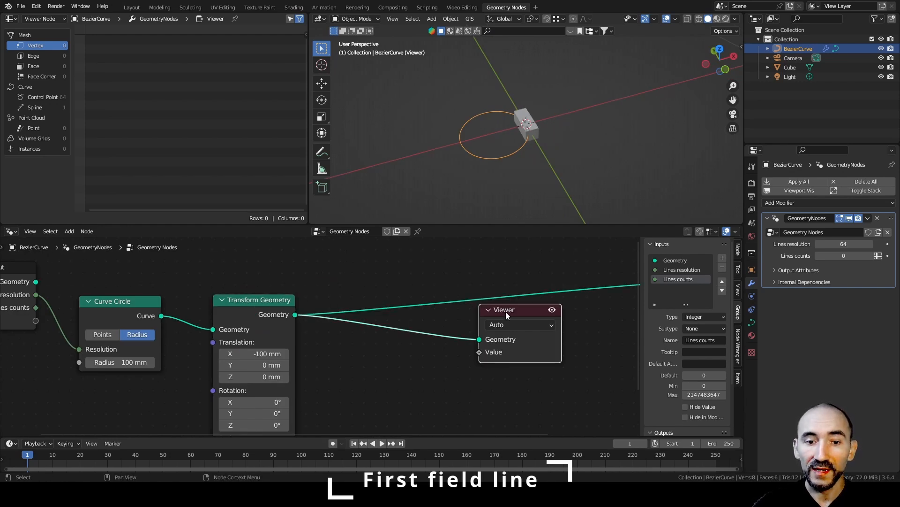
pyautogui.press('x')
pyautogui.scroll(-2, 378, 312)
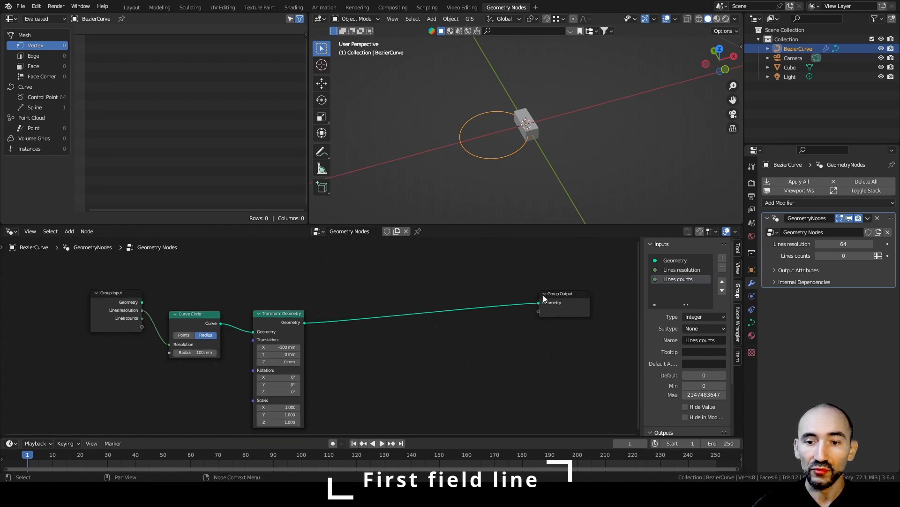
# Step: Tidy the positions of the Group Output and Transform Geometry nodes and enable node snapping
pyautogui.moveTo(564, 300); pyautogui.dragTo(584, 300)
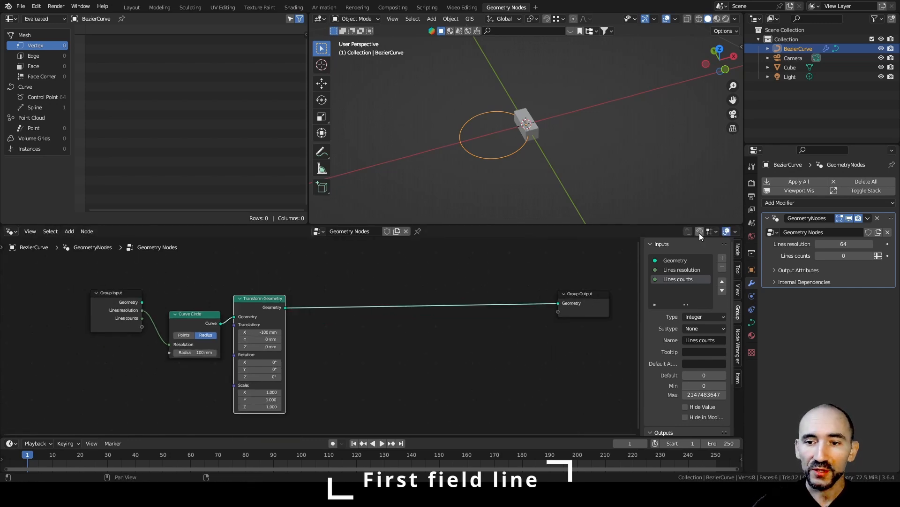
pyautogui.click(700, 232)
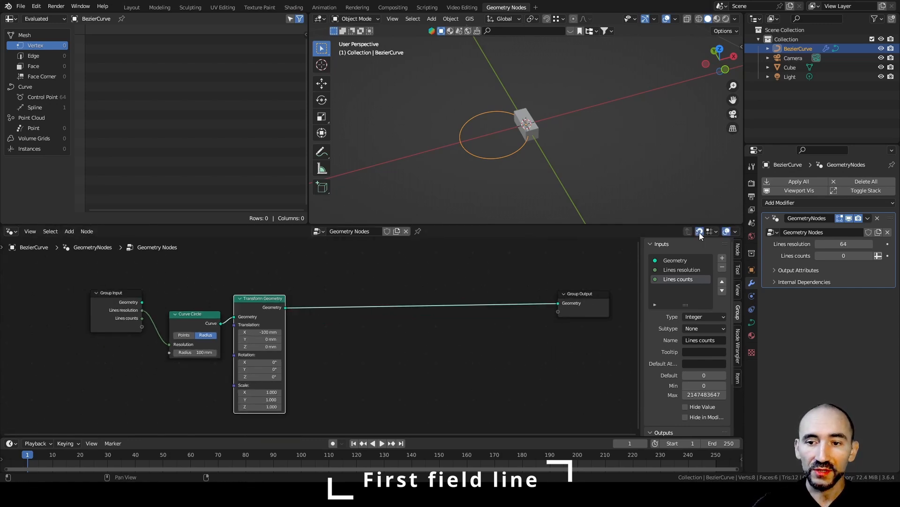
# Step: Put the Group Input, Curve Circle and Transform Geometry nodes into a frame labelled "Single line"
pyautogui.moveTo(443, 342); pyautogui.dragTo(130, 284)
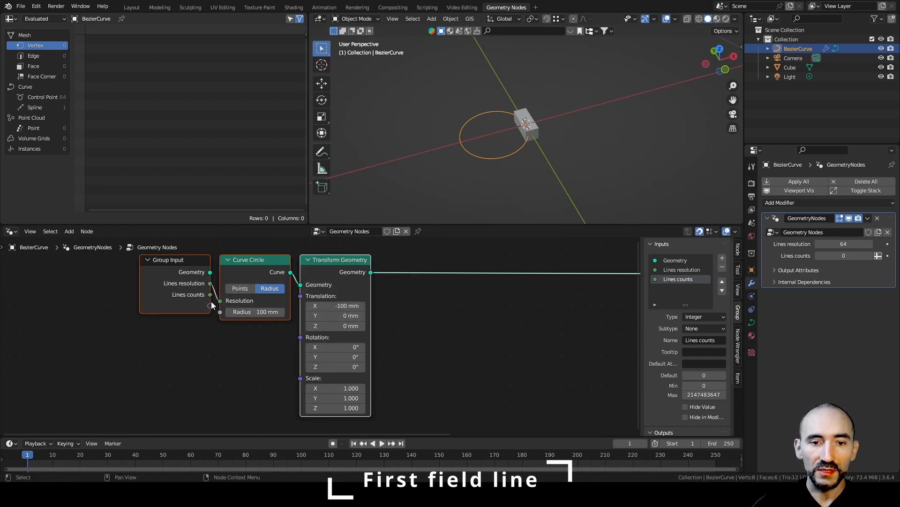
pyautogui.moveTo(222, 322); pyautogui.dragTo(259, 356, button='middle')
pyautogui.hotkey('ctrl', 'j')
pyautogui.press('F2')
pyautogui.write('Single')
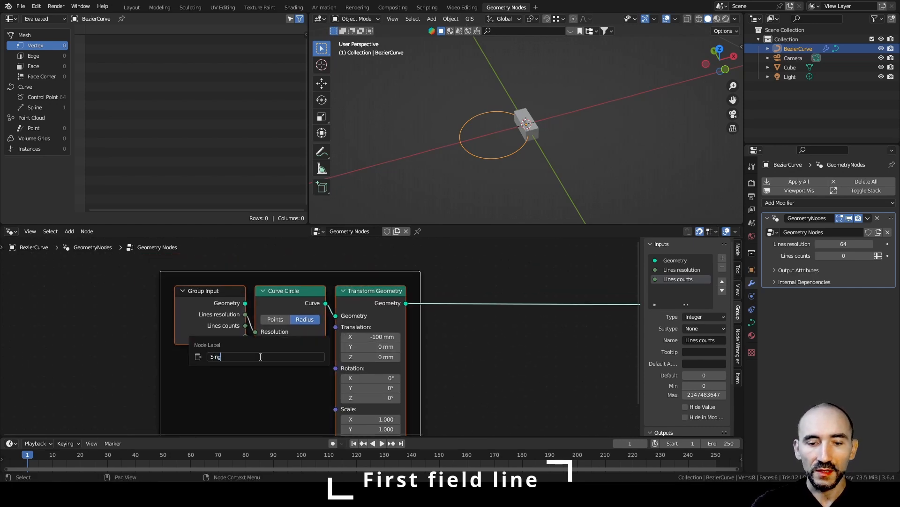
pyautogui.write(' line')
pyautogui.press('Return')
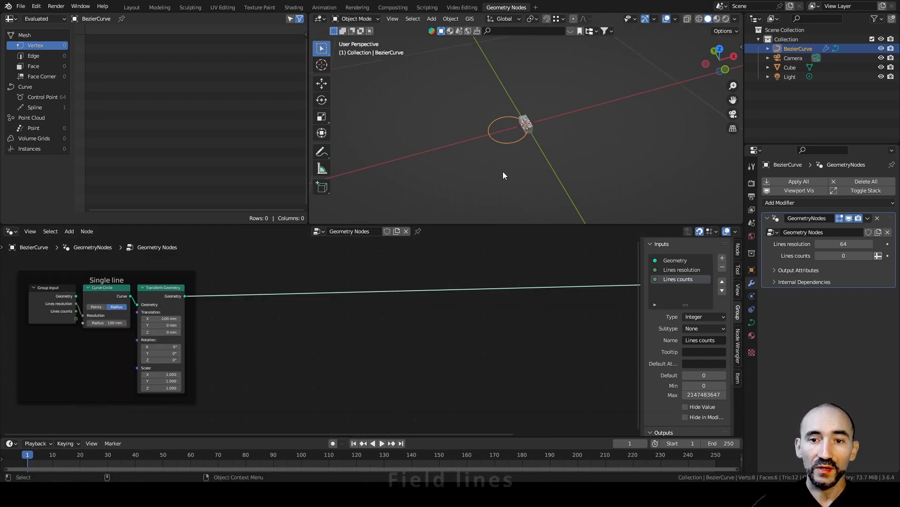
pyautogui.moveTo(503, 170); pyautogui.dragTo(508, 128, button='middle')
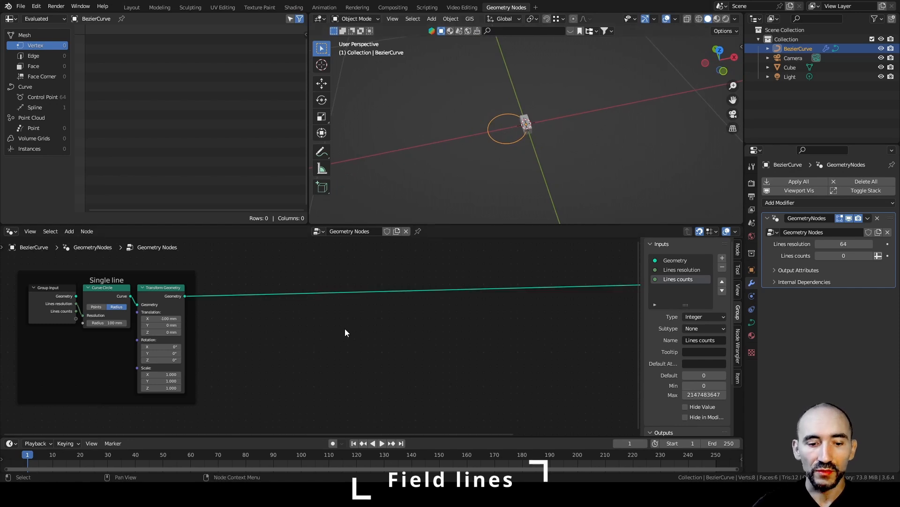
# Step: Add a Points node to the node tree and place it near the Single line frame
pyautogui.press('F3')
pyautogui.write('points')
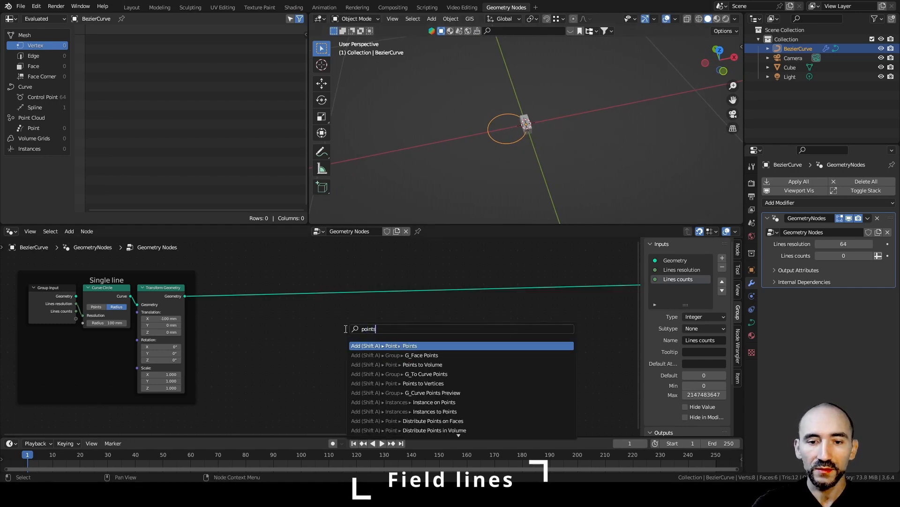
pyautogui.press('Return')
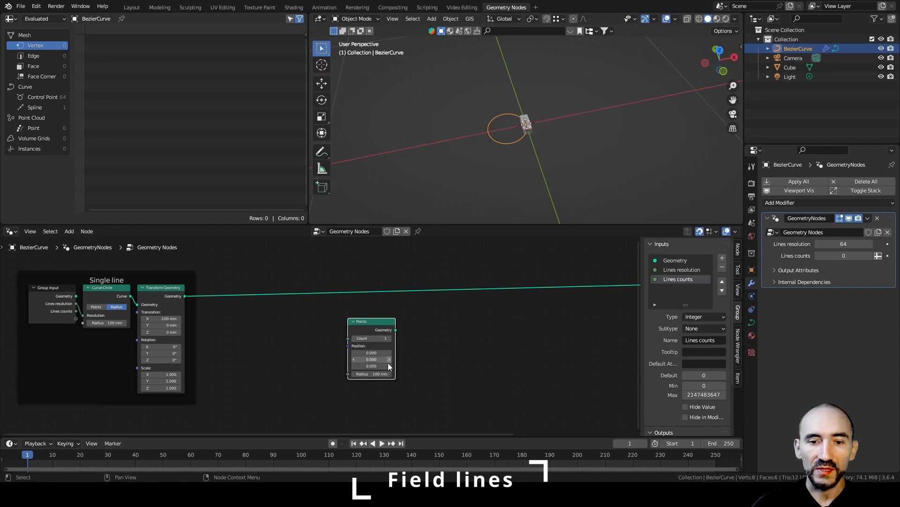
pyautogui.moveTo(367, 320)
pyautogui.mouseDown()
pyautogui.moveTo(367, 275)
pyautogui.moveTo(344, 238)
pyautogui.moveTo(330, 286)
pyautogui.moveTo(374, 319)
pyautogui.mouseUp()
pyautogui.click(380, 300)
# Step: Add an Instance on Points node that instances the Transform Geometry curve on the Points geometry and outputs to the Group Output
pyautogui.press('F3')
pyautogui.write('instance on')
pyautogui.press('Return')
pyautogui.click(376, 302)
pyautogui.moveTo(186, 358); pyautogui.dragTo(391, 328)
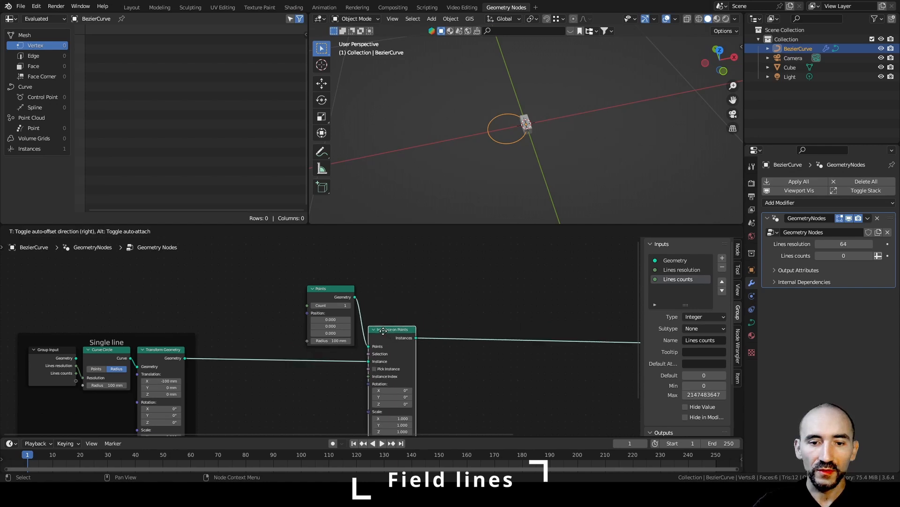
# Step: Add another Group Input node beside the Points node and connect its Lines counts output to the Points Count
pyautogui.scroll(2, 234, 337)
pyautogui.press('F3')
pyautogui.write('group in')
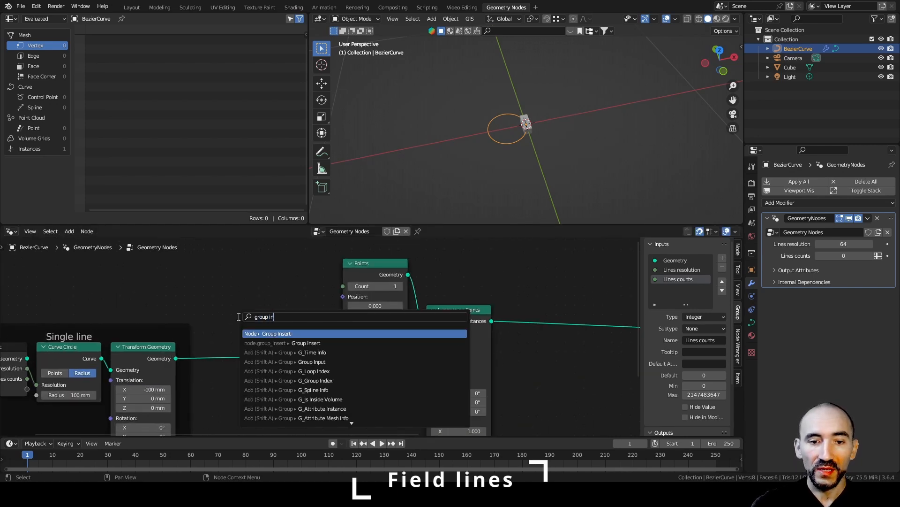
pyautogui.press('Return')
pyautogui.click(246, 273)
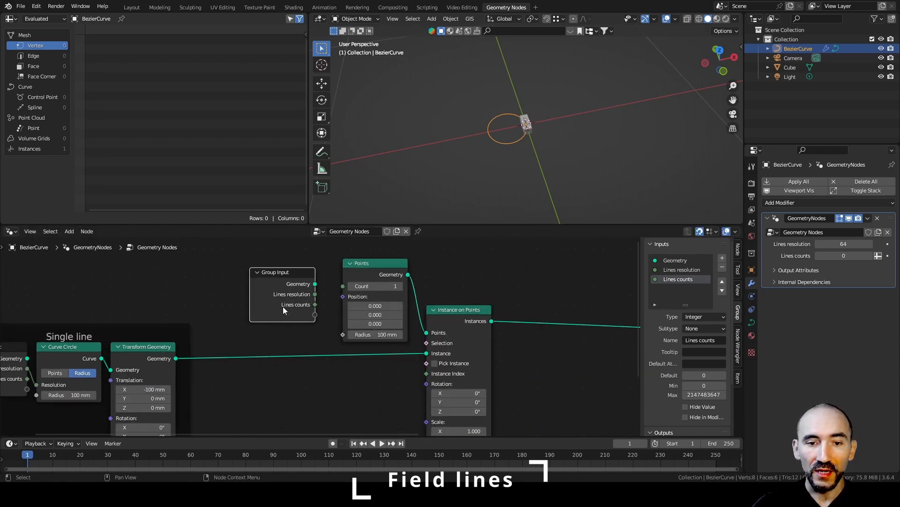
pyautogui.moveTo(318, 308)
pyautogui.mouseDown()
pyautogui.moveTo(342, 286)
pyautogui.moveTo(317, 301)
pyautogui.mouseUp()
pyautogui.scroll(-4, 424, 354)
pyautogui.moveTo(417, 400); pyautogui.dragTo(418, 322, button='middle')
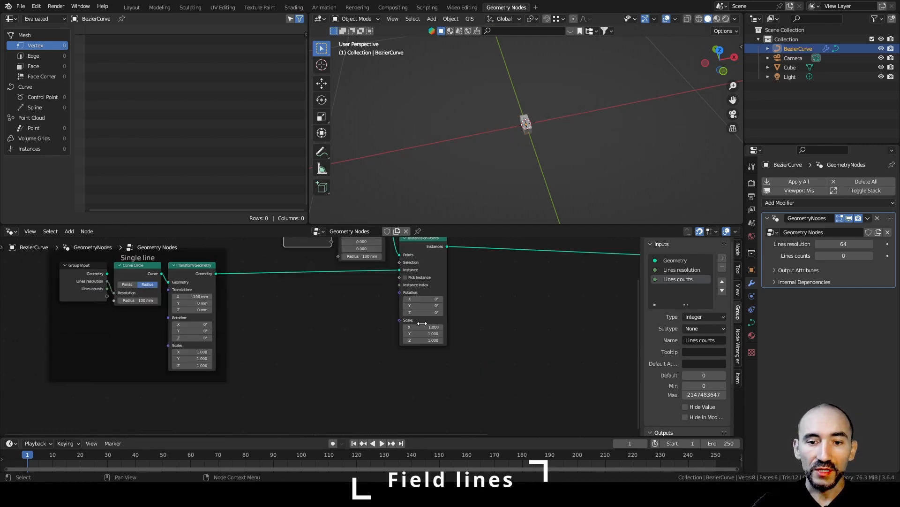
# Step: Add an Index node in the empty area below Instance on Points, next to the Single line frame
pyautogui.click(508, 116)
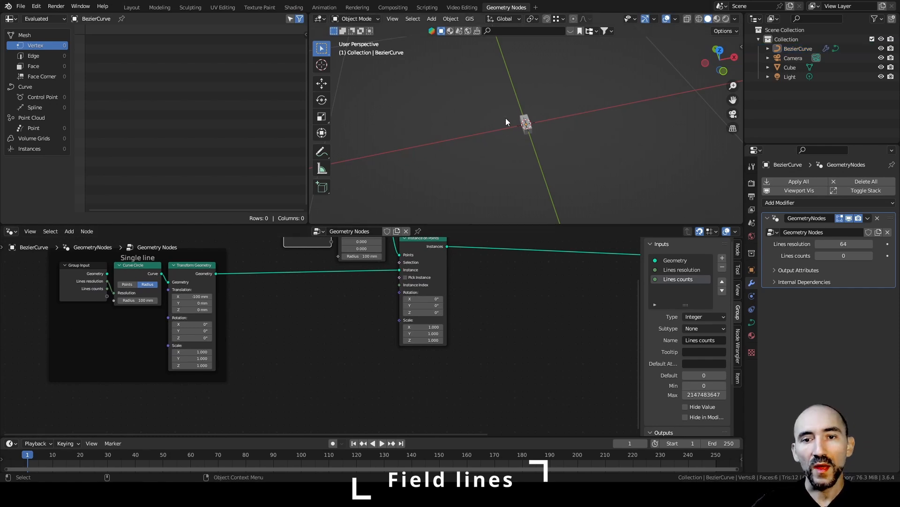
pyautogui.moveTo(308, 348); pyautogui.dragTo(293, 298, button='middle')
pyautogui.scroll(3, 346, 306)
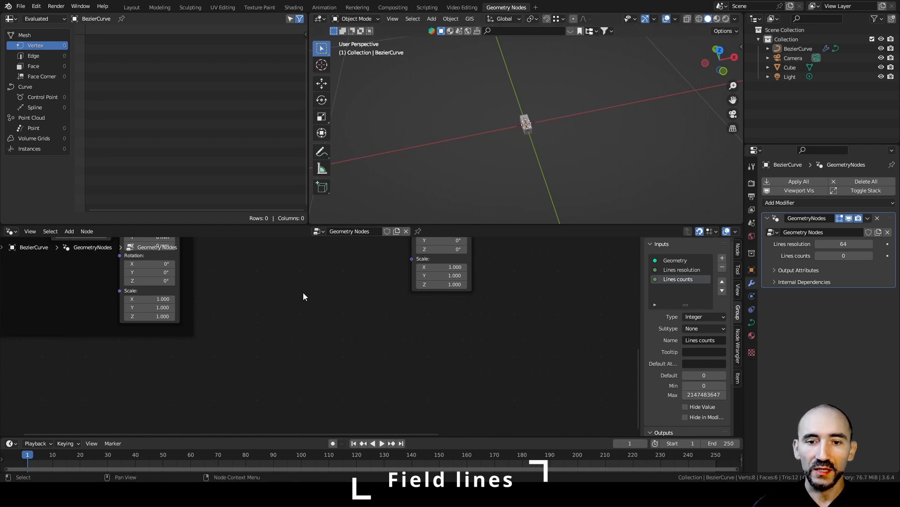
pyautogui.moveTo(320, 308); pyautogui.dragTo(339, 328, button='middle')
pyautogui.press('F3')
pyautogui.write('index')
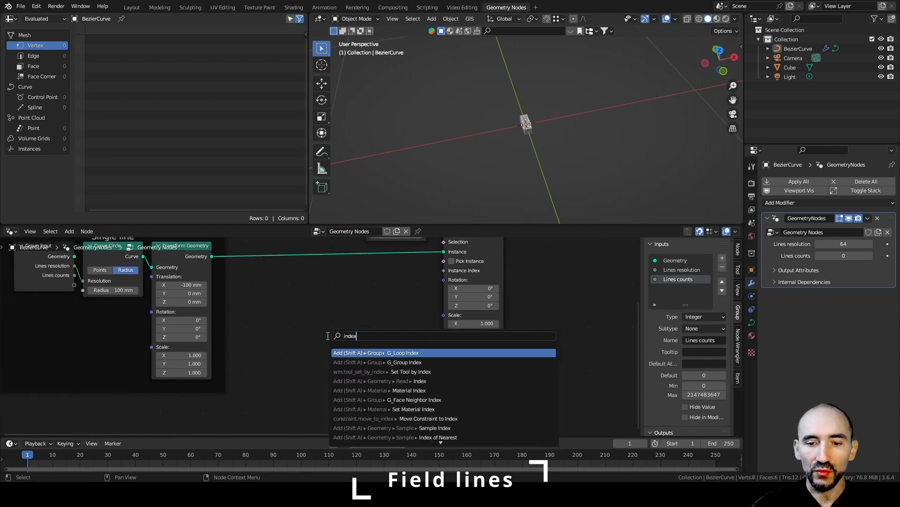
pyautogui.press('Down')
pyautogui.press('Down')
pyautogui.press('Return')
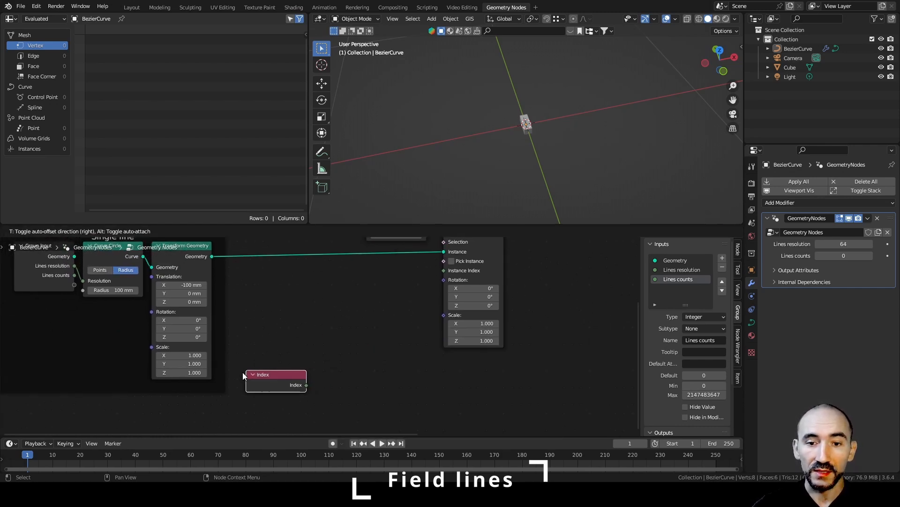
pyautogui.click(248, 371)
# Step: Add a Power math node with the Index output connected to its Base
pyautogui.keyDown('shift'); pyautogui.scroll(3, 417, 261); pyautogui.keyUp('shift')
pyautogui.scroll(-1, 394, 373)
pyautogui.moveTo(344, 422); pyautogui.dragTo(295, 330, button='middle')
pyautogui.scroll(5, 317, 306)
pyautogui.moveTo(237, 322); pyautogui.dragTo(295, 313)
pyautogui.write('powe')
pyautogui.press('Return')
pyautogui.click(270, 313)
# Step: Add a Combine XYZ node with the Power value connected to its X input
pyautogui.moveTo(354, 287); pyautogui.dragTo(403, 319)
pyautogui.write('com')
pyautogui.press('Down')
pyautogui.press('Return')
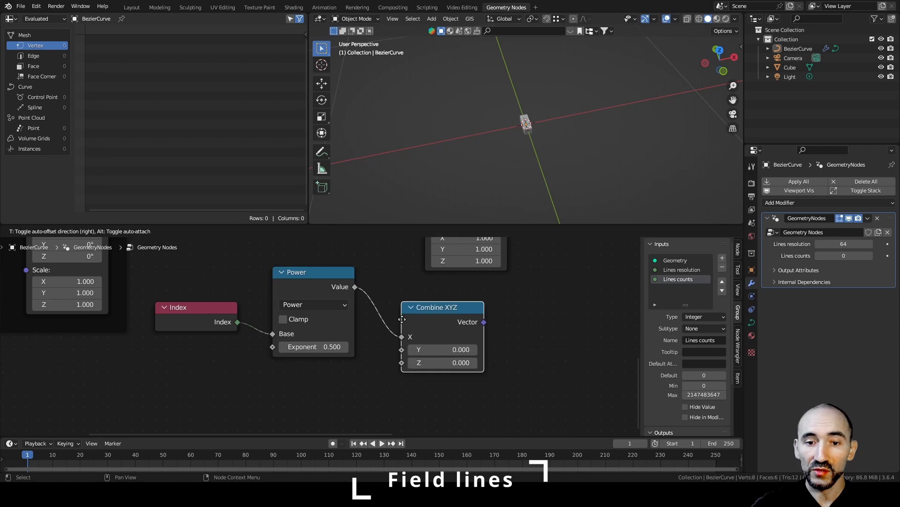
pyautogui.click(379, 296)
pyautogui.moveTo(537, 302); pyautogui.dragTo(487, 344, button='middle')
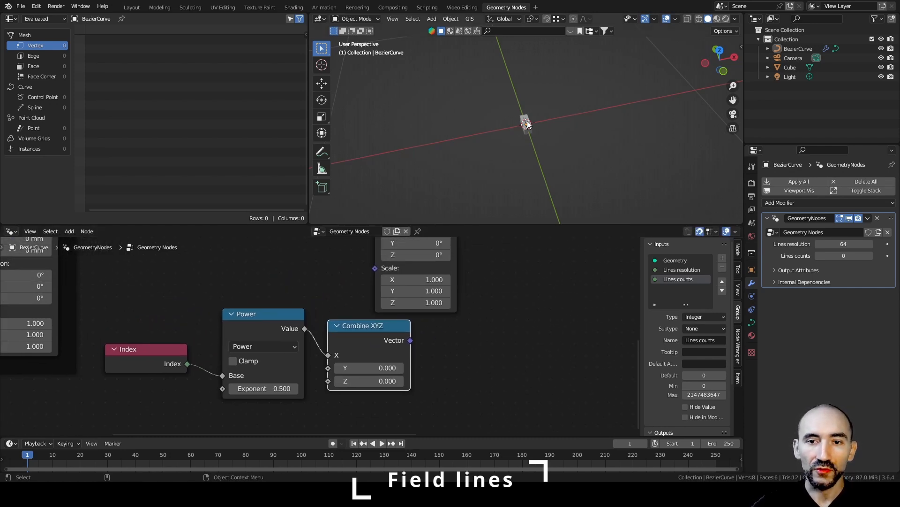
# Step: Move the upstream nodes apart and connect the Combine XYZ vector to the Scale input of Instance on Points
pyautogui.scroll(-6, 381, 280)
pyautogui.moveTo(381, 281); pyautogui.dragTo(312, 336, button='middle')
pyautogui.moveTo(335, 272); pyautogui.dragTo(393, 272)
pyautogui.moveTo(329, 373); pyautogui.dragTo(366, 328)
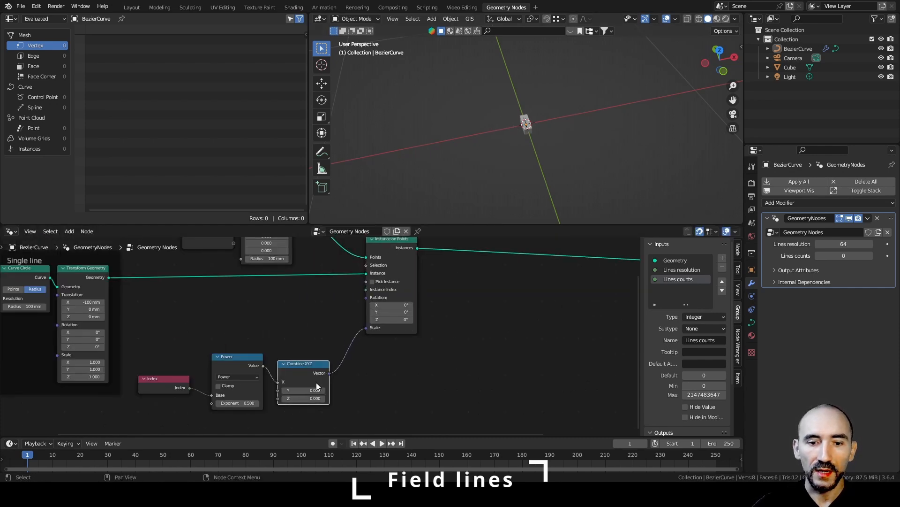
# Step: Set the Combine XYZ node's Z value to 1 and reposition the node to make space beside Power
pyautogui.scroll(3, 315, 381)
pyautogui.doubleClick(375, 356)
pyautogui.write('1')
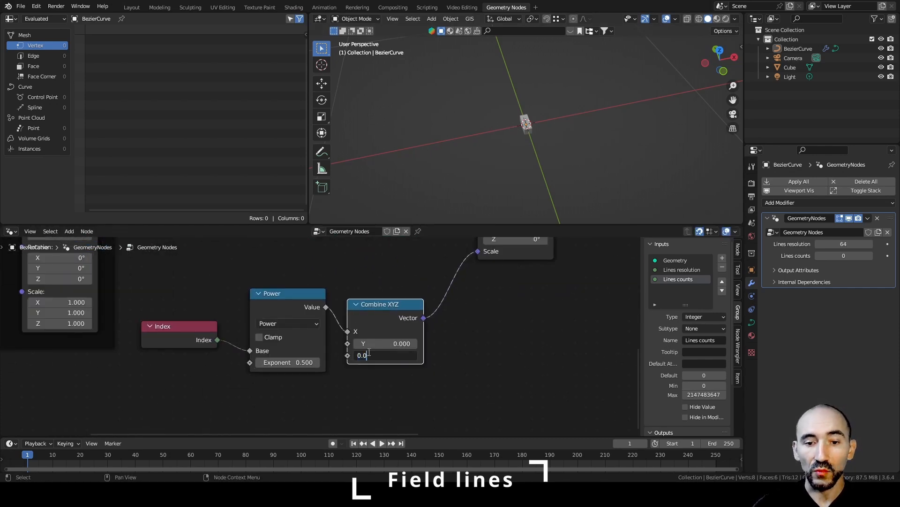
pyautogui.press('Return')
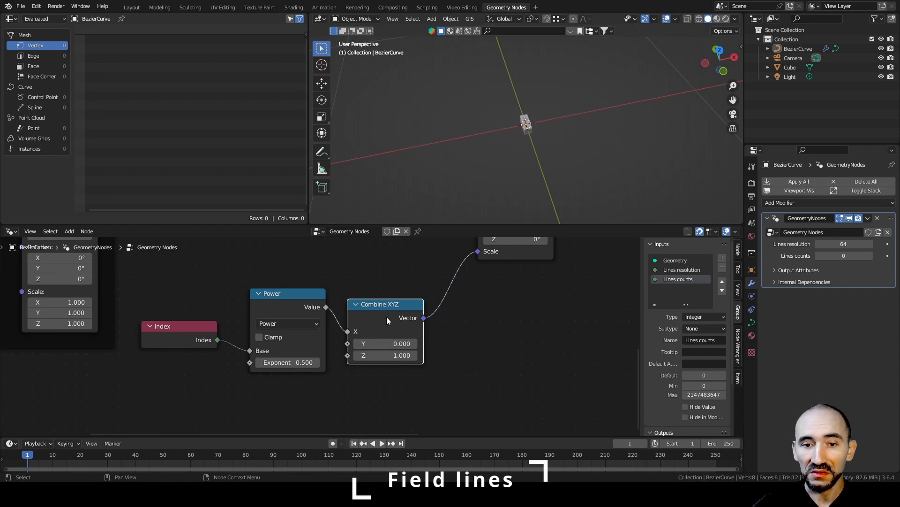
pyautogui.moveTo(387, 321); pyautogui.dragTo(419, 299)
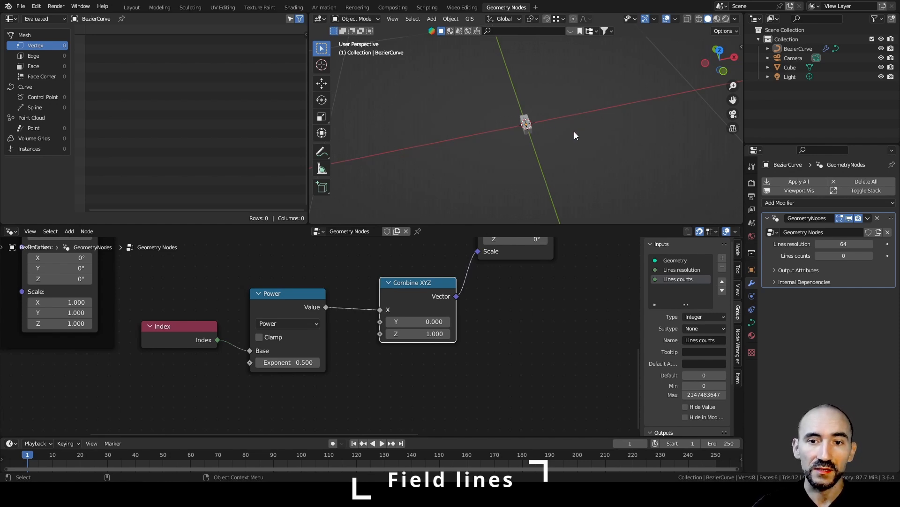
# Step: Add a Multiply math node below Power, with the Index output connected to its first value
pyautogui.moveTo(347, 341); pyautogui.dragTo(359, 297, button='middle')
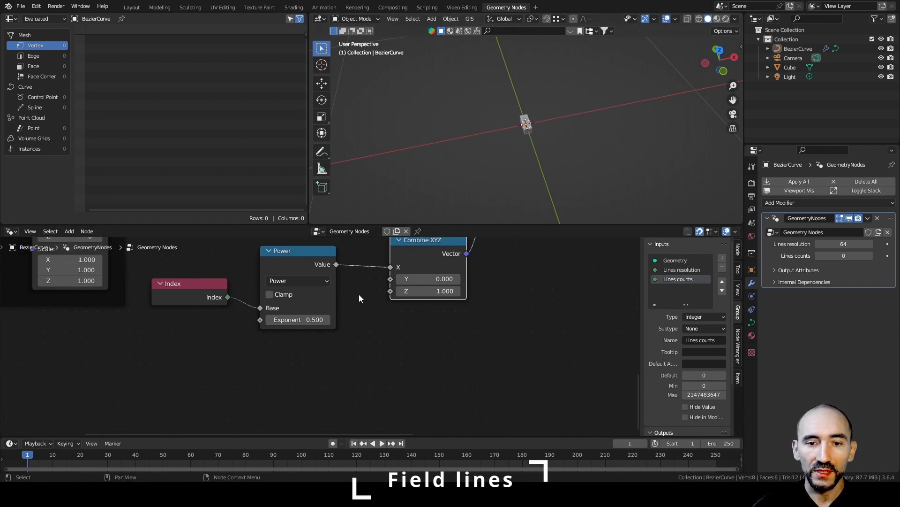
pyautogui.moveTo(227, 297); pyautogui.dragTo(261, 366)
pyautogui.write('multi')
pyautogui.press('Return')
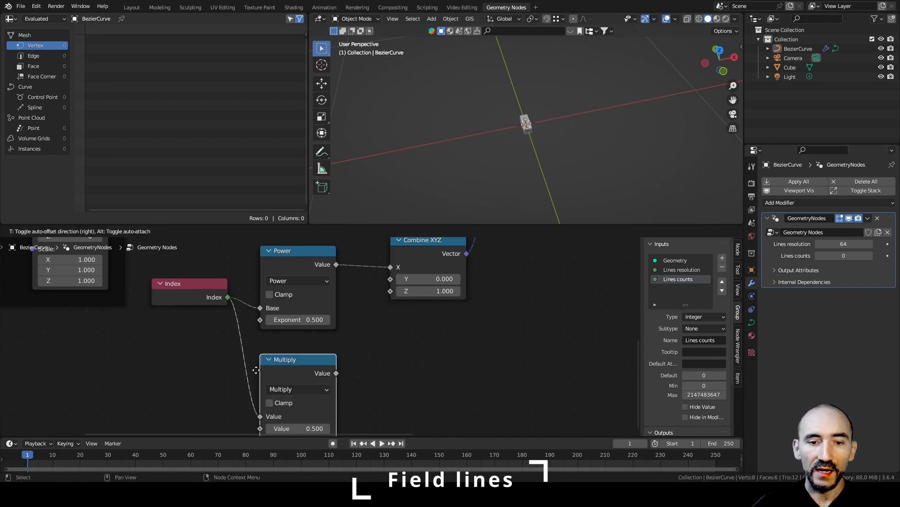
pyautogui.click(316, 404)
# Step: Set the Multiply factor to 8 and connect its result to the Y input of Combine XYZ
pyautogui.click(299, 418)
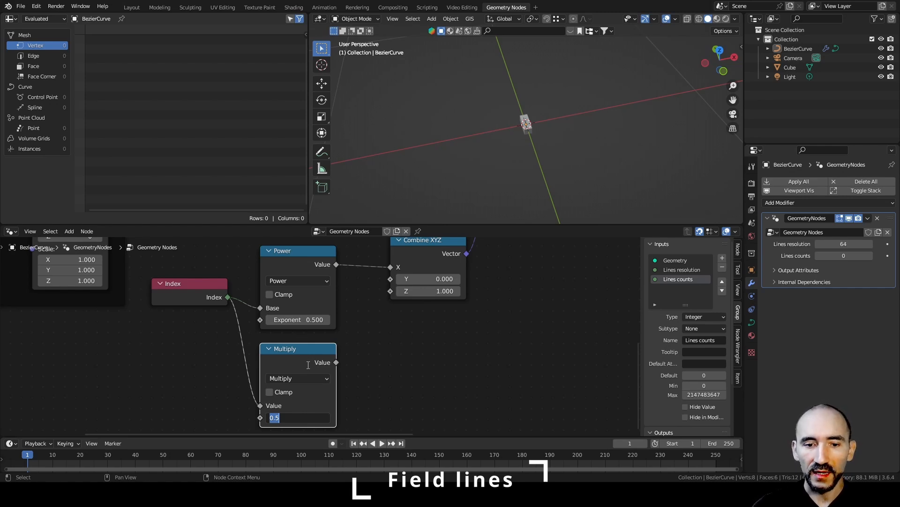
pyautogui.write('8')
pyautogui.press('Return')
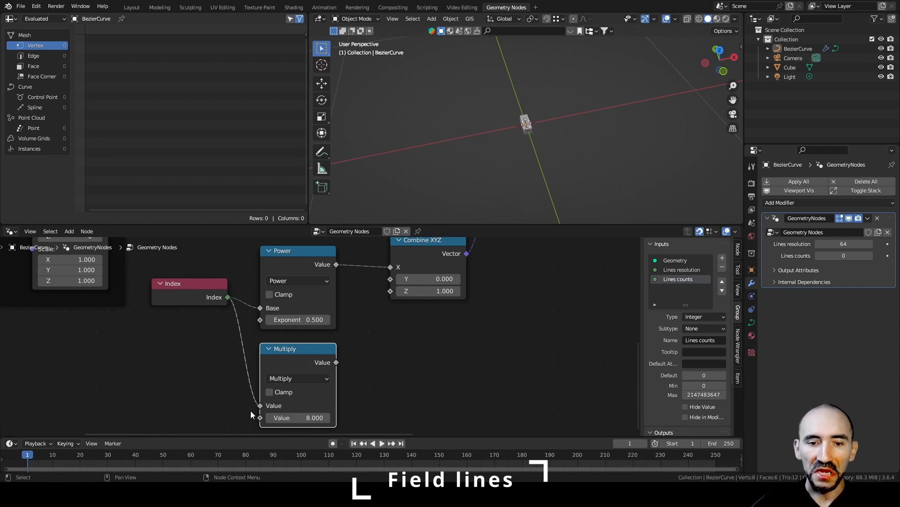
pyautogui.moveTo(336, 361); pyautogui.dragTo(387, 279)
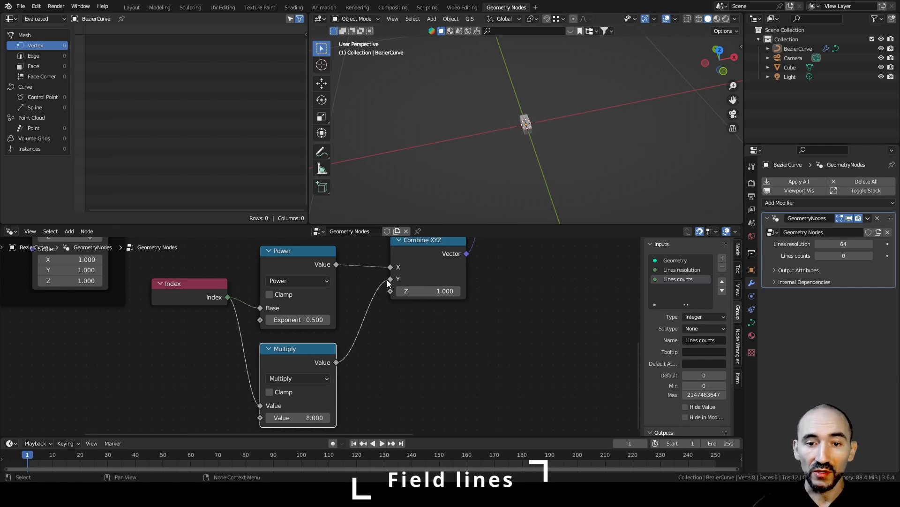
# Step: Shift the Combine XYZ node and add a vector Scale node fed by its Vector output
pyautogui.press('Home')
pyautogui.scroll(3, 249, 324)
pyautogui.moveTo(250, 325); pyautogui.dragTo(363, 325, button='middle')
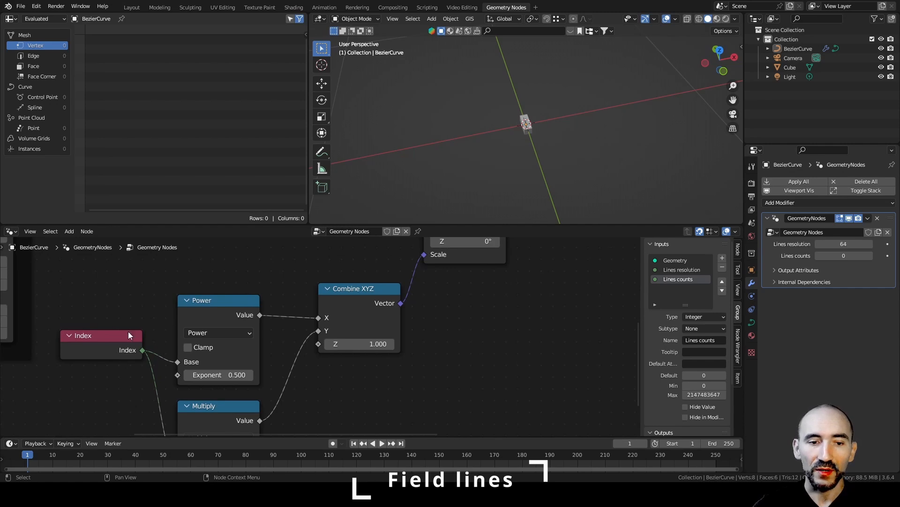
pyautogui.keyDown('shift'); pyautogui.scroll(4, 460, 308); pyautogui.keyUp('shift')
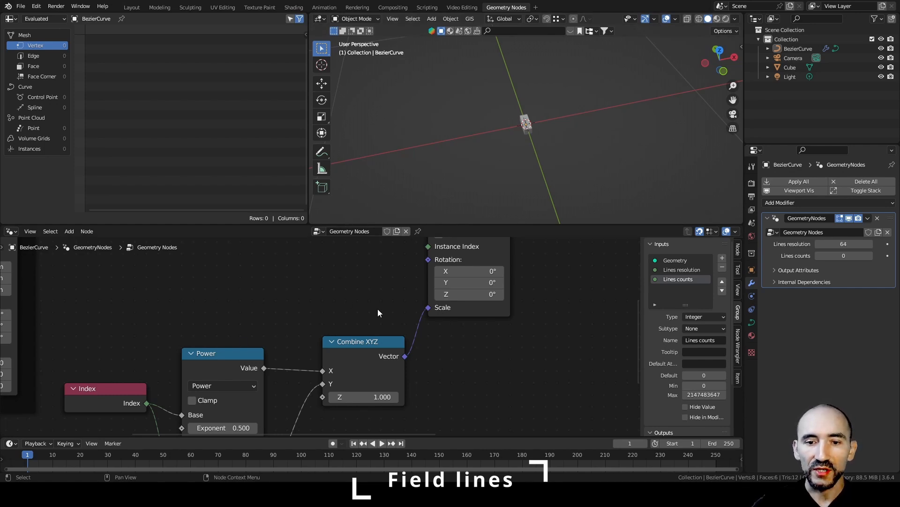
pyautogui.moveTo(344, 361); pyautogui.dragTo(292, 303, button='middle')
pyautogui.moveTo(291, 303); pyautogui.dragTo(244, 315)
pyautogui.moveTo(306, 326); pyautogui.dragTo(373, 347)
pyautogui.write('scale')
pyautogui.press('Return')
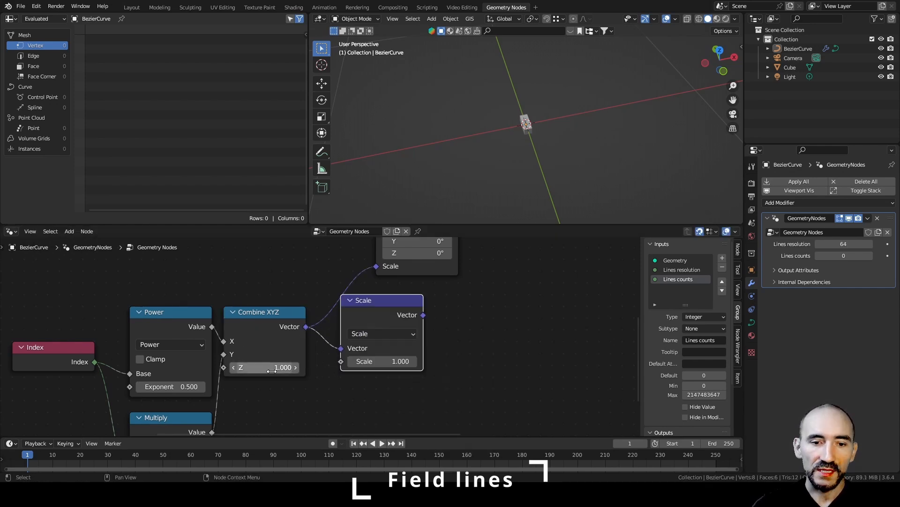
# Step: Connect the vector Scale node to the Scale input of Instance on Points and set its scale factor to 0.05
pyautogui.moveTo(423, 315); pyautogui.dragTo(376, 266)
pyautogui.click(382, 362)
pyautogui.write('0.0')
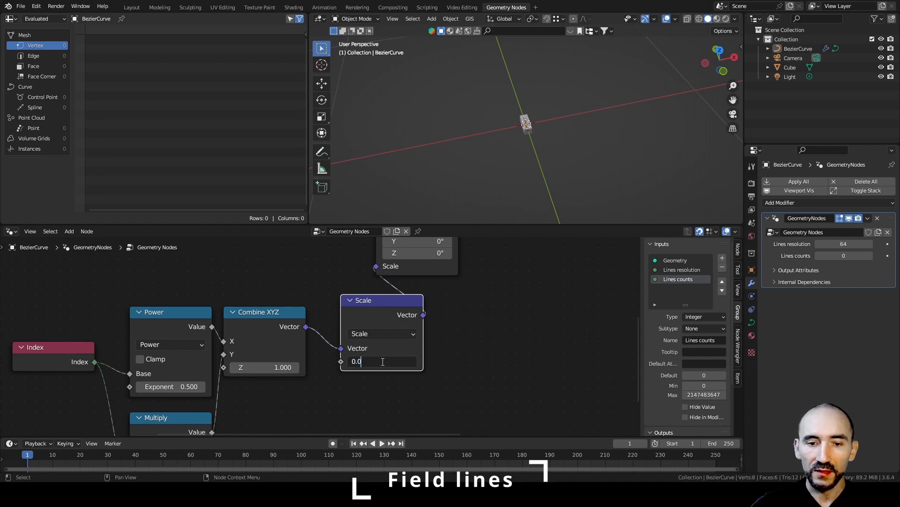
pyautogui.write('5')
pyautogui.press('Return')
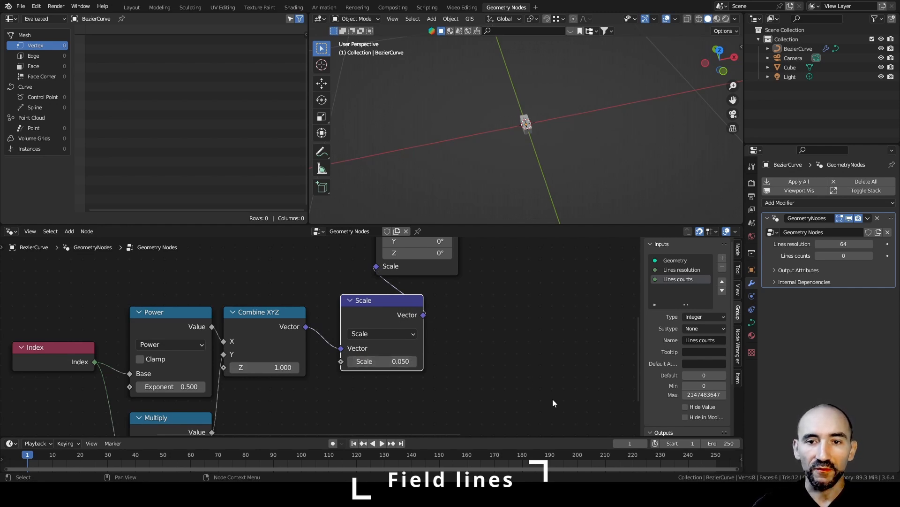
# Step: Set the modifier's Lines counts value to 11
pyautogui.scroll(2, 539, 162)
pyautogui.moveTo(505, 292); pyautogui.dragTo(587, 262, button='middle')
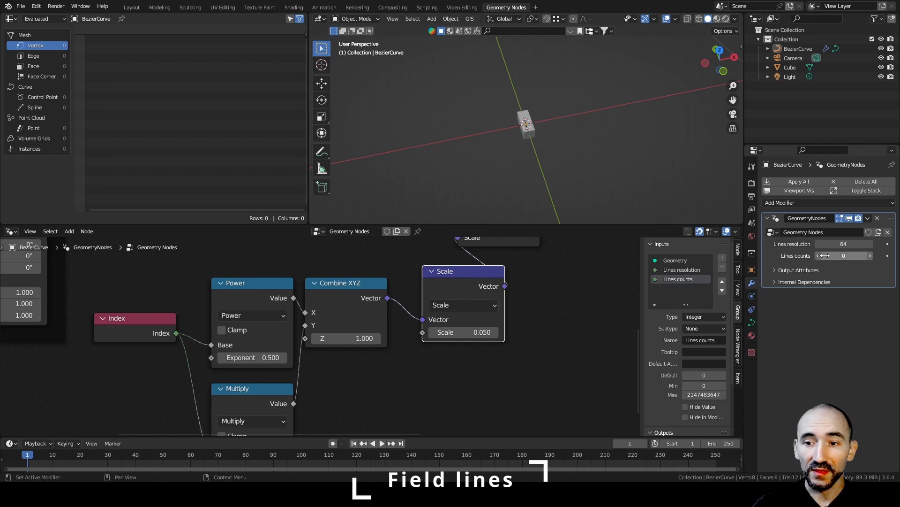
pyautogui.click(854, 256)
pyautogui.write('11')
pyautogui.press('Return')
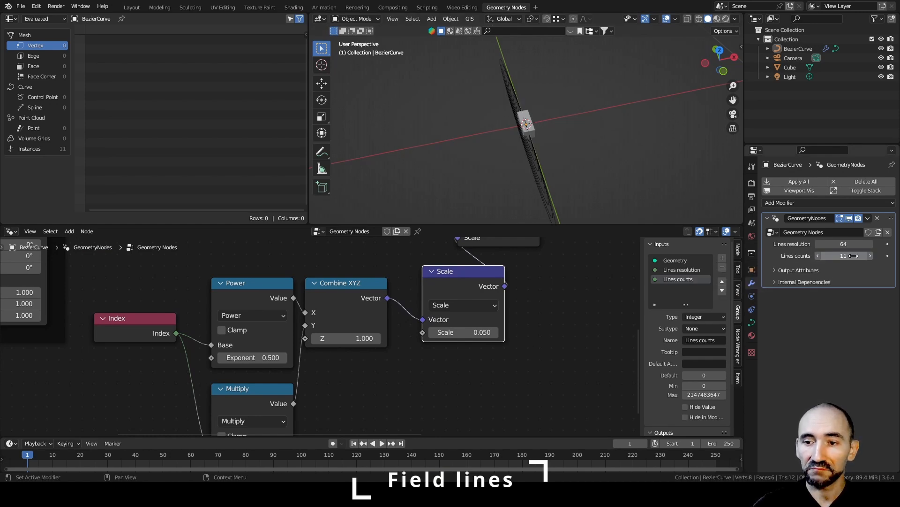
# Step: Select the field lines curve and examine its shape around the magnet from the top view
pyautogui.scroll(8, 556, 122)
pyautogui.moveTo(529, 123); pyautogui.dragTo(525, 100, button='middle')
pyautogui.click(488, 126)
pyautogui.press('KP_7')
pyautogui.scroll(-6, 489, 139)
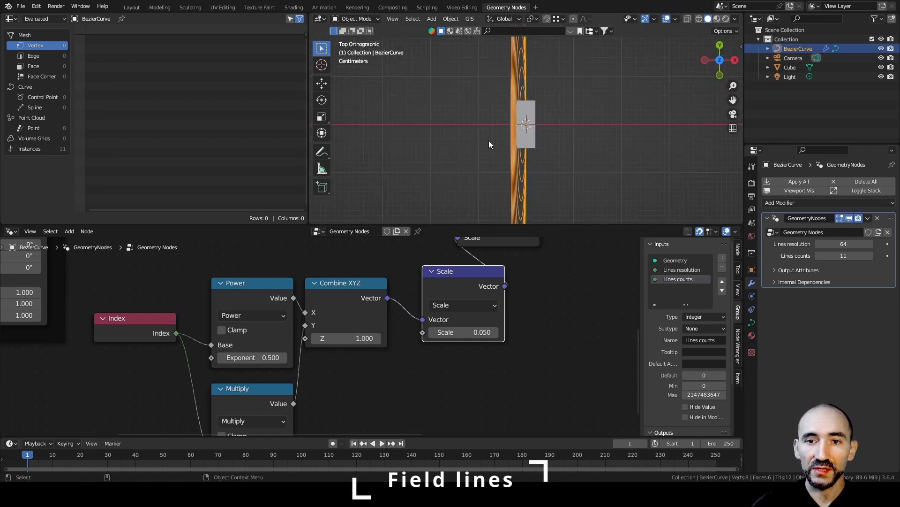
pyautogui.scroll(6, 489, 140)
pyautogui.moveTo(319, 336); pyautogui.dragTo(340, 339, button='middle')
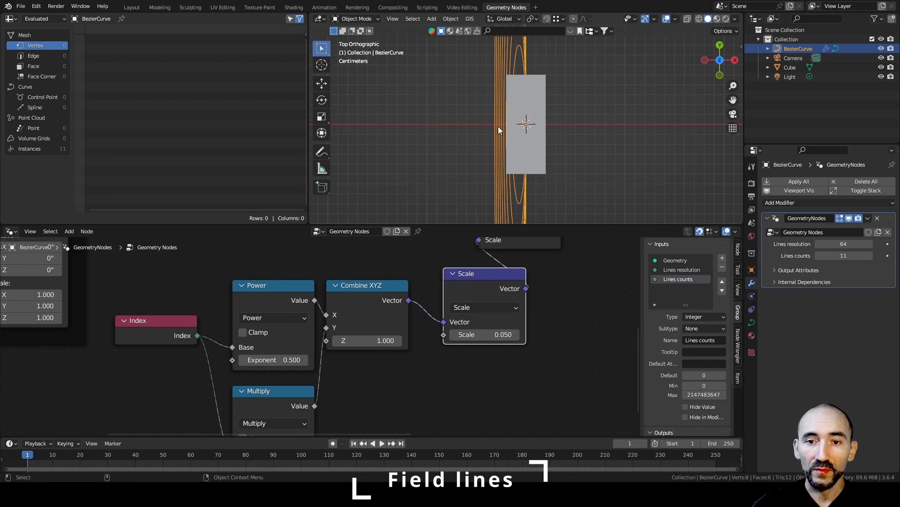
# Step: Set the Power node's exponent to 1.8 and save the file
pyautogui.scroll(2, 340, 339)
pyautogui.click(258, 362)
pyautogui.write('1.8')
pyautogui.press('Return')
pyautogui.scroll(-7, 415, 112)
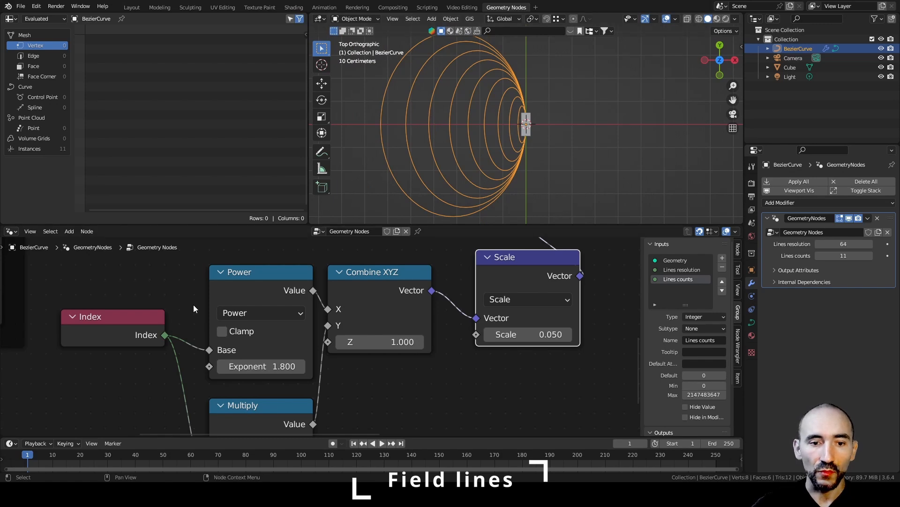
pyautogui.click(180, 310)
pyautogui.hotkey('ctrl', 's')
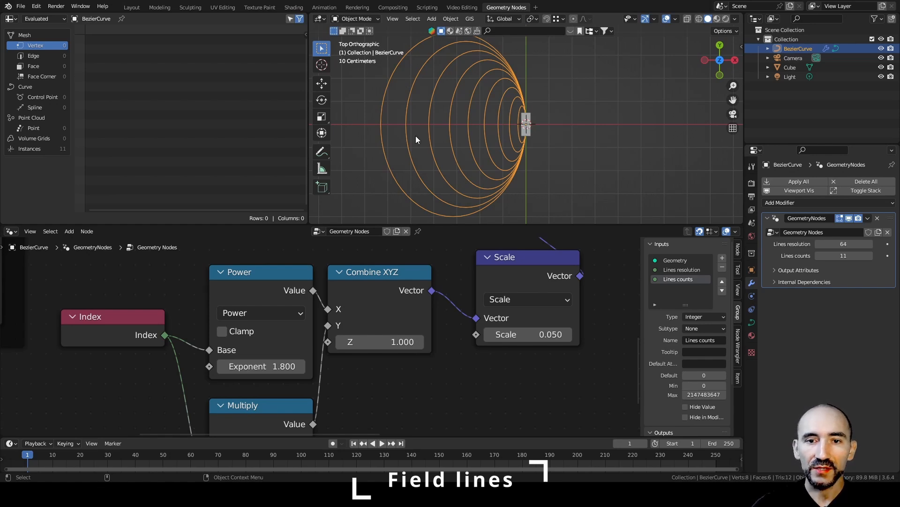
# Step: Set the Power exponent to 1 and examine the line spacing beside the magnet
pyautogui.scroll(4, 463, 152)
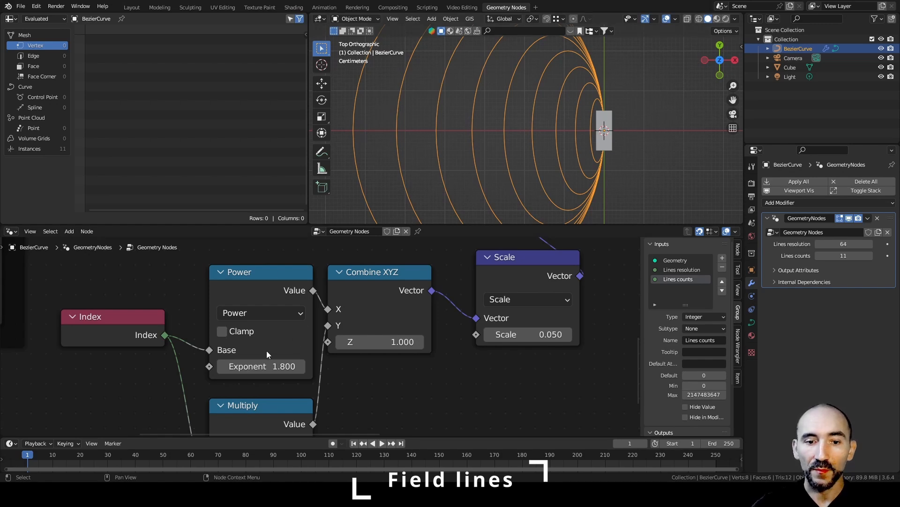
pyautogui.moveTo(262, 366); pyautogui.dragTo(231, 366)
pyautogui.scroll(5, 558, 160)
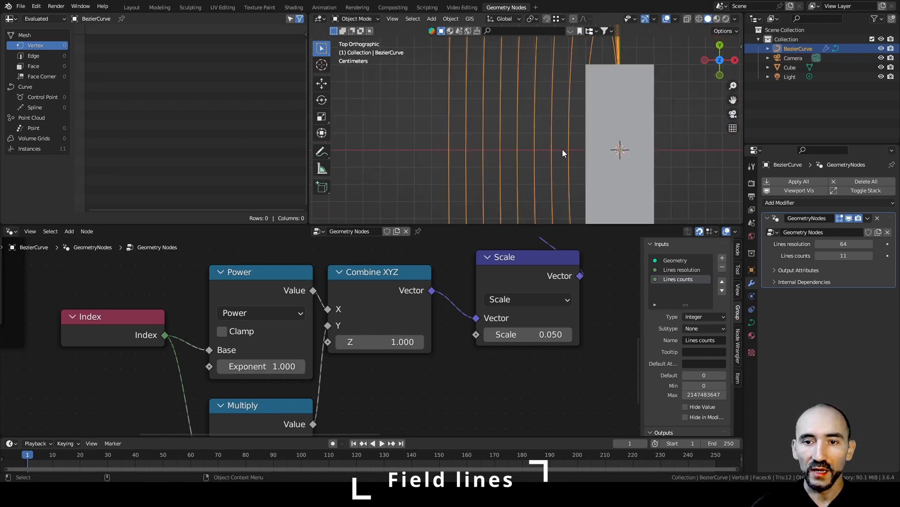
# Step: Set the Power node's exponent to 2.5 and view the field lines at a wider scale
pyautogui.click(250, 368)
pyautogui.write('2.5')
pyautogui.press('Return')
pyautogui.scroll(-3, 440, 159)
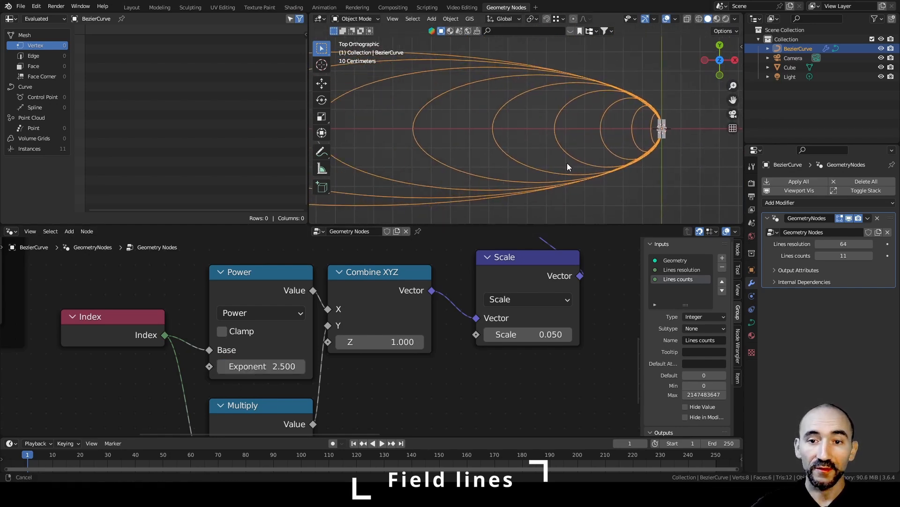
# Step: Set the Power node's exponent back to 1.8 to restore the tighter field line spacing
pyautogui.scroll(-1, 575, 140)
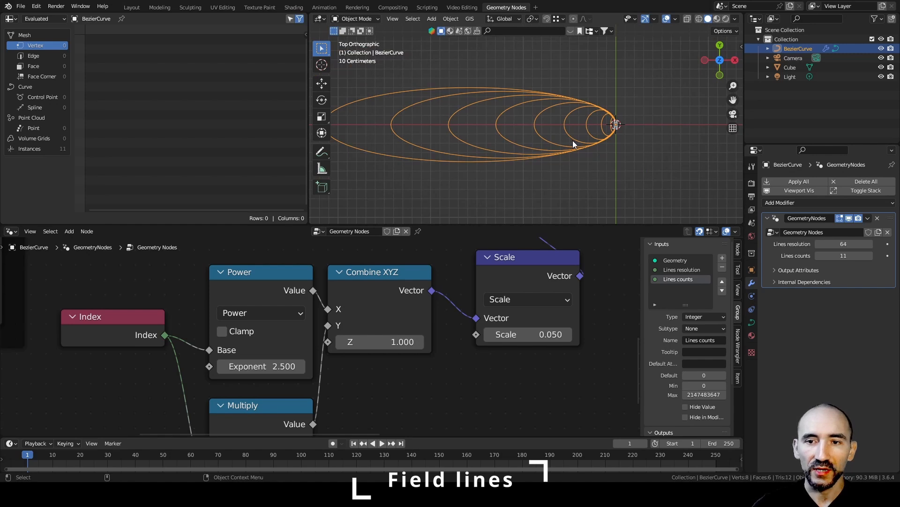
pyautogui.keyDown('shift'); pyautogui.moveTo(525, 144); pyautogui.dragTo(561, 136, button='middle'); pyautogui.keyUp('shift')
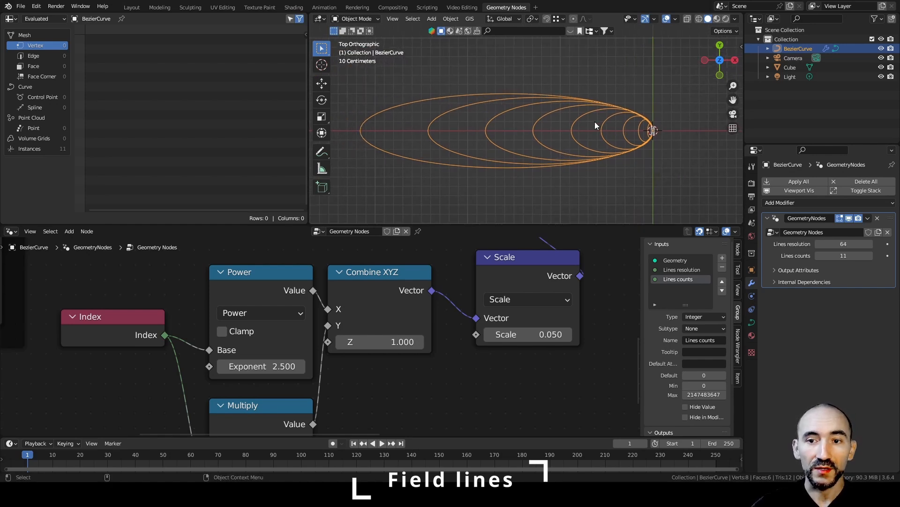
pyautogui.click(261, 366)
pyautogui.write('1.8')
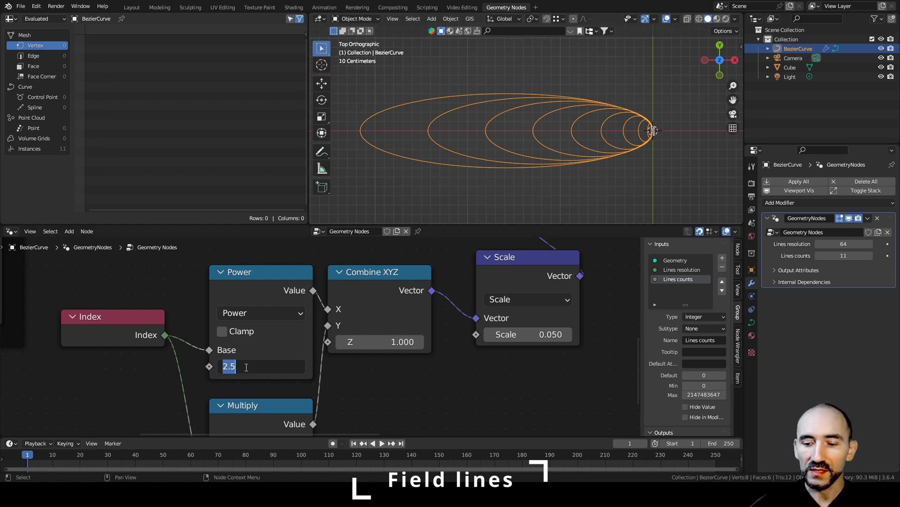
pyautogui.press('Return')
pyautogui.keyDown('shift'); pyautogui.moveTo(673, 138); pyautogui.dragTo(499, 140, button='middle'); pyautogui.keyUp('shift')
pyautogui.scroll(6, 497, 139)
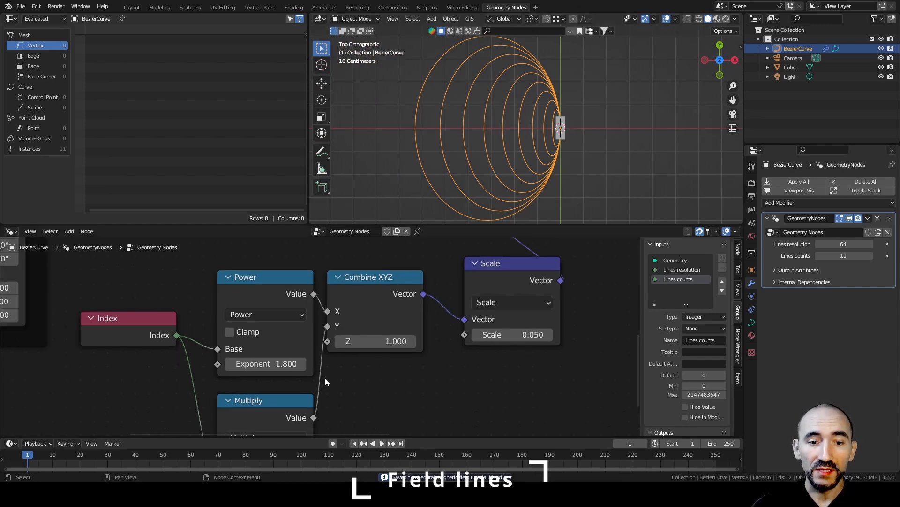
# Step: Shift the Instance on Points node aside and frame the Index, Power, Multiply, Combine XYZ and Scale nodes as "Scale instances"
pyautogui.moveTo(319, 375); pyautogui.dragTo(325, 291, button='middle')
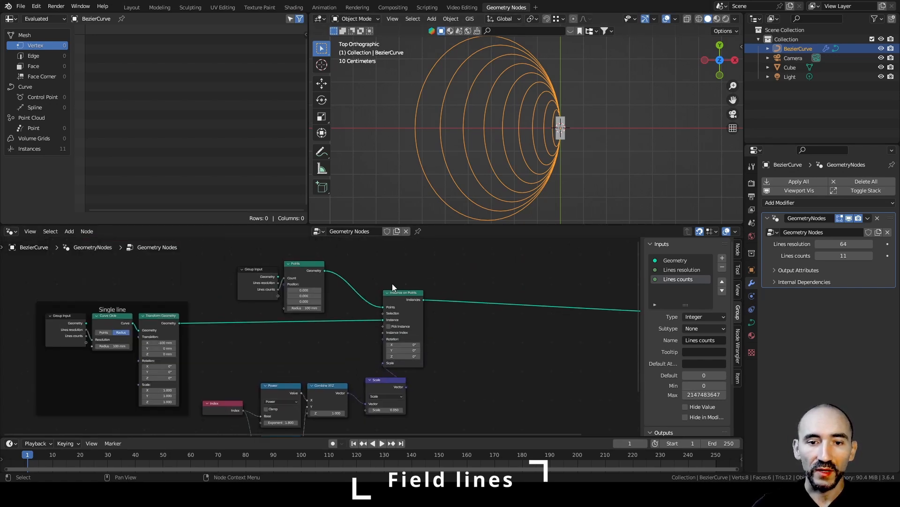
pyautogui.moveTo(404, 294); pyautogui.dragTo(445, 295)
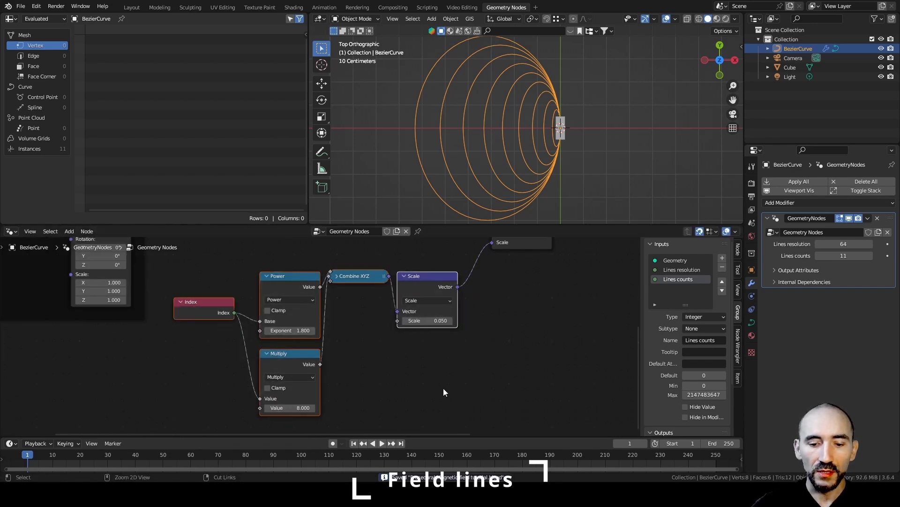
pyautogui.hotkey('ctrl', 'j')
pyautogui.press('F2')
pyautogui.write('Scale instances')
pyautogui.press('Return')
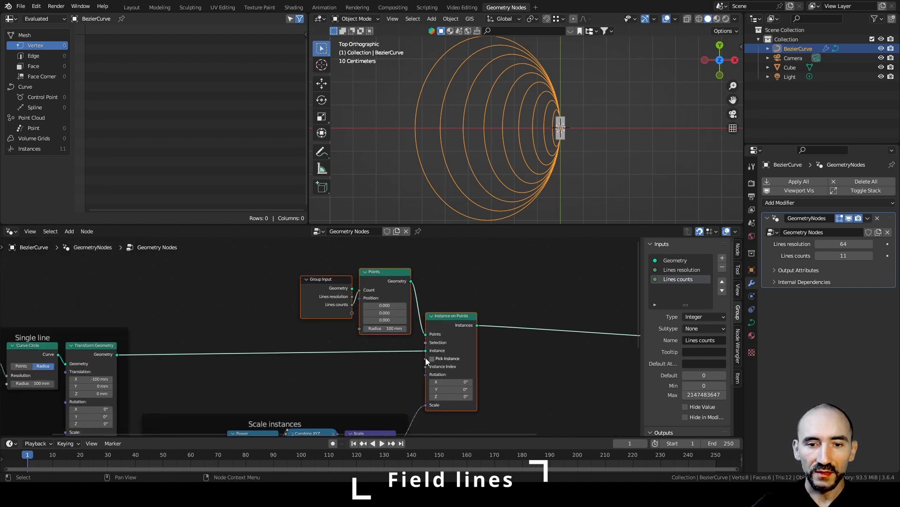
# Step: Frame the Group Input, Points and Instance on Points nodes together with the label "Lines creation"
pyautogui.hotkey('ctrl', 'j')
pyautogui.press('F2')
pyautogui.write('Lines creatio')
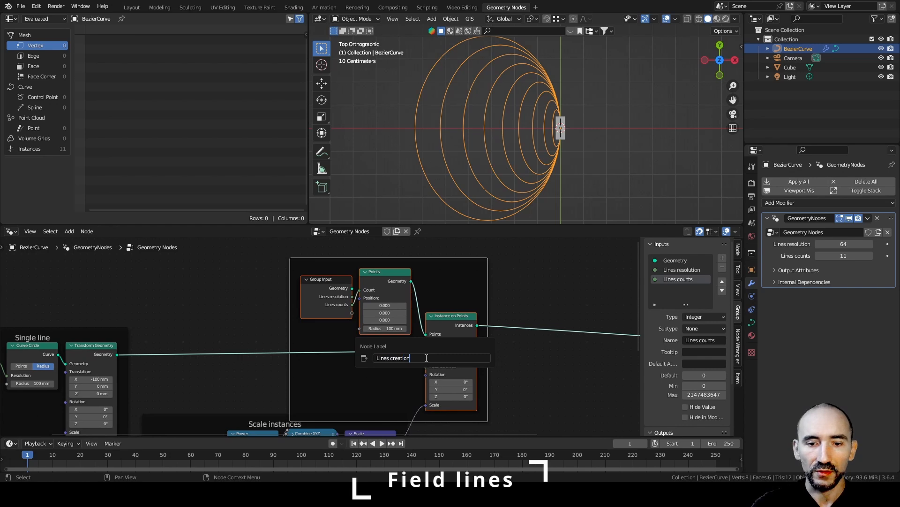
pyautogui.write('n')
pyautogui.press('Return')
# Step: Move the Group Output node farther from Instance on Points to make room for new nodes, and save the file
pyautogui.moveTo(550, 310); pyautogui.dragTo(373, 328, button='middle')
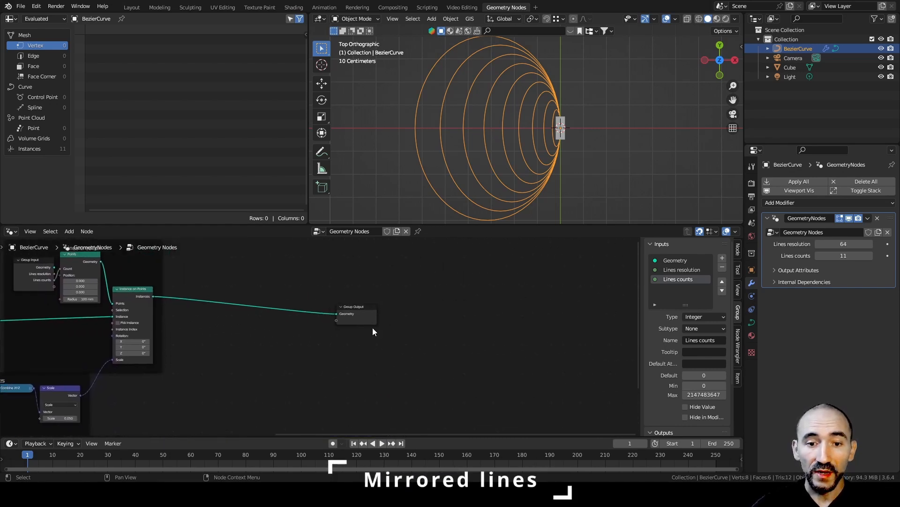
pyautogui.moveTo(362, 307); pyautogui.dragTo(594, 294)
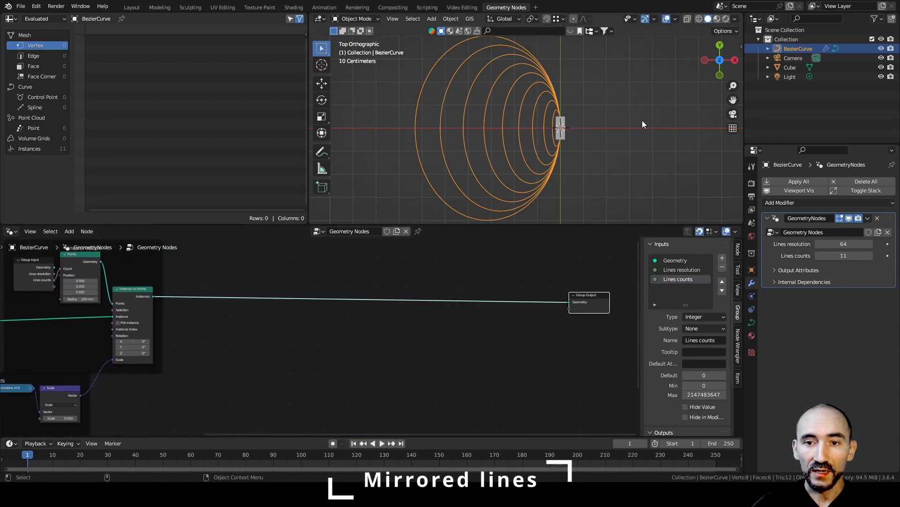
pyautogui.click(368, 342)
pyautogui.scroll(3, 367, 342)
pyautogui.moveTo(281, 321); pyautogui.dragTo(239, 349, button='middle')
pyautogui.hotkey('ctrl', 's')
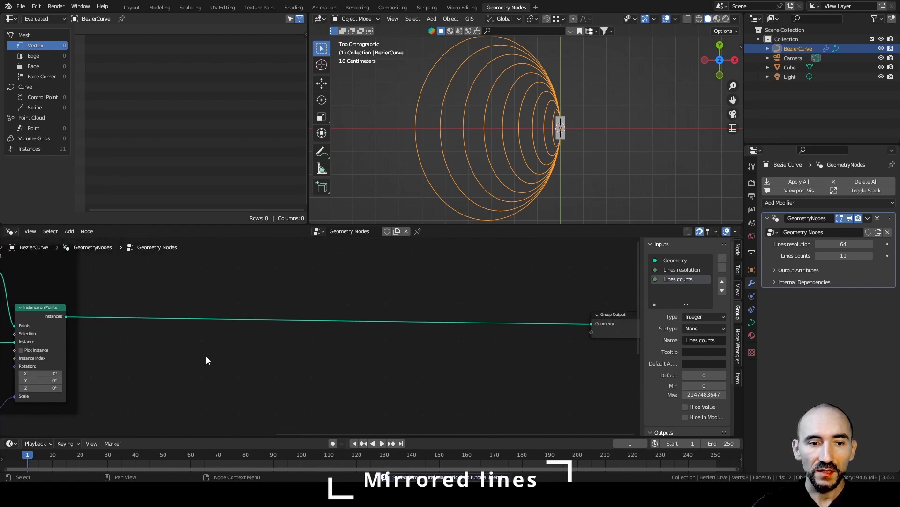
# Step: Add a Realize Instances node fed by the Instances output of Instance on Points
pyautogui.scroll(1, 206, 360)
pyautogui.moveTo(25, 313); pyautogui.dragTo(110, 344)
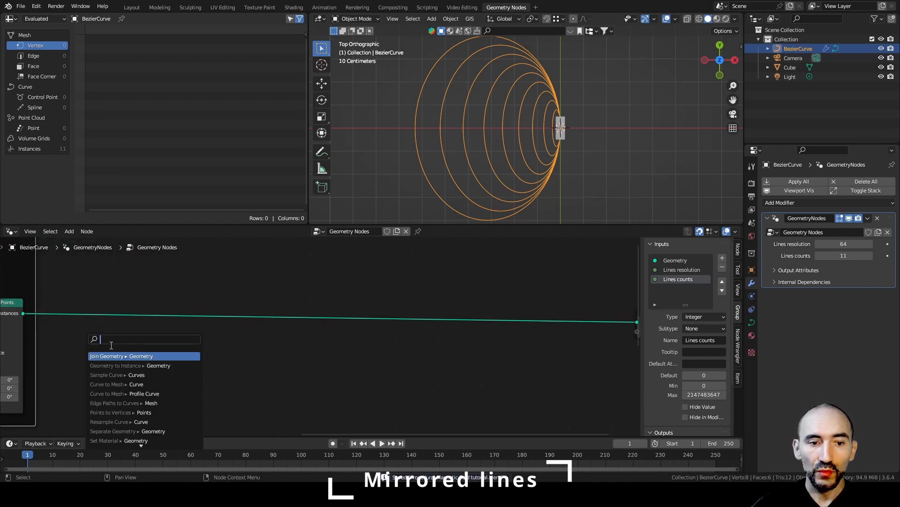
pyautogui.write('reali')
pyautogui.press('Return')
pyautogui.click(99, 339)
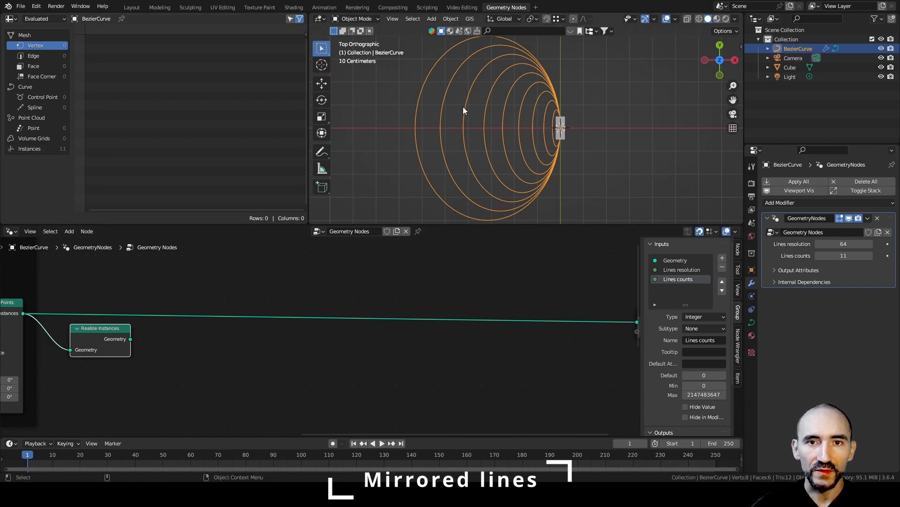
# Step: Add a Transform Geometry node after Realize Instances and set its X scale to -1
pyautogui.hotkey('shift', 'a')
pyautogui.write('transofrm')
pyautogui.press('Return')
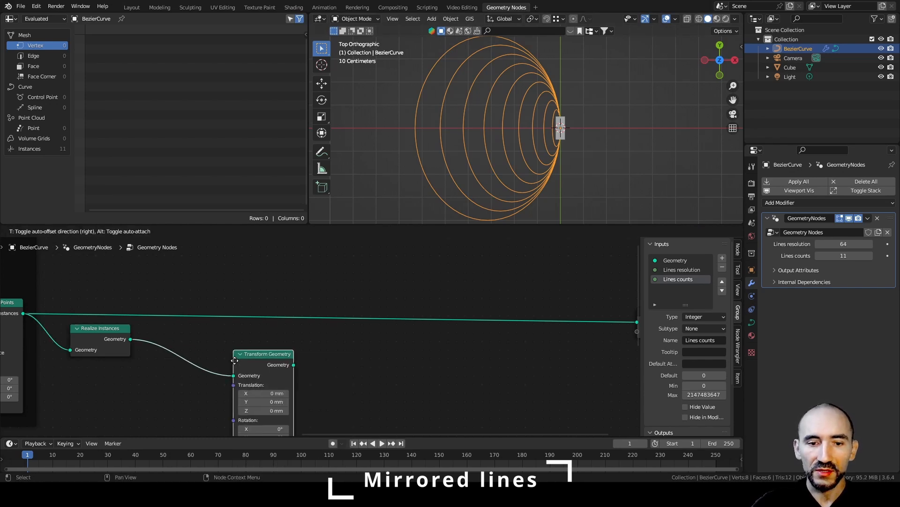
pyautogui.click(201, 344)
pyautogui.moveTo(301, 417); pyautogui.dragTo(304, 360, button='middle')
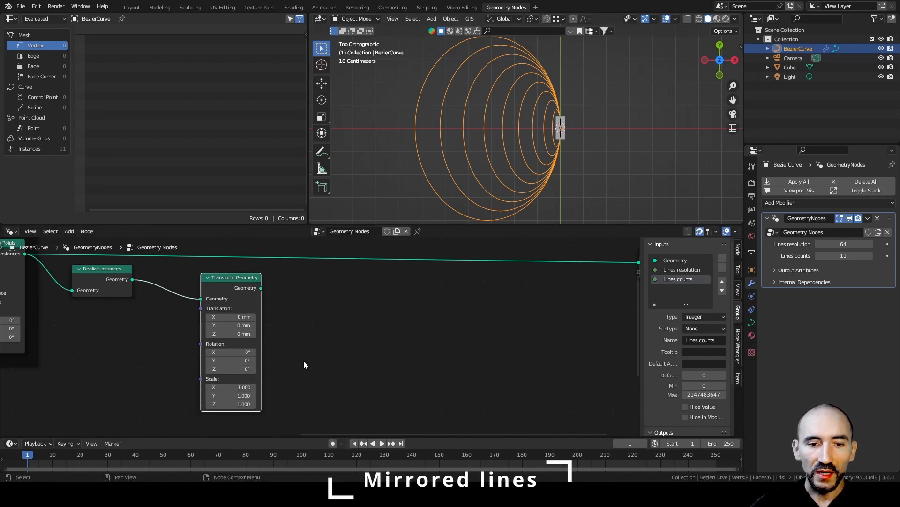
pyautogui.click(220, 386)
pyautogui.write('-1')
pyautogui.press('Return')
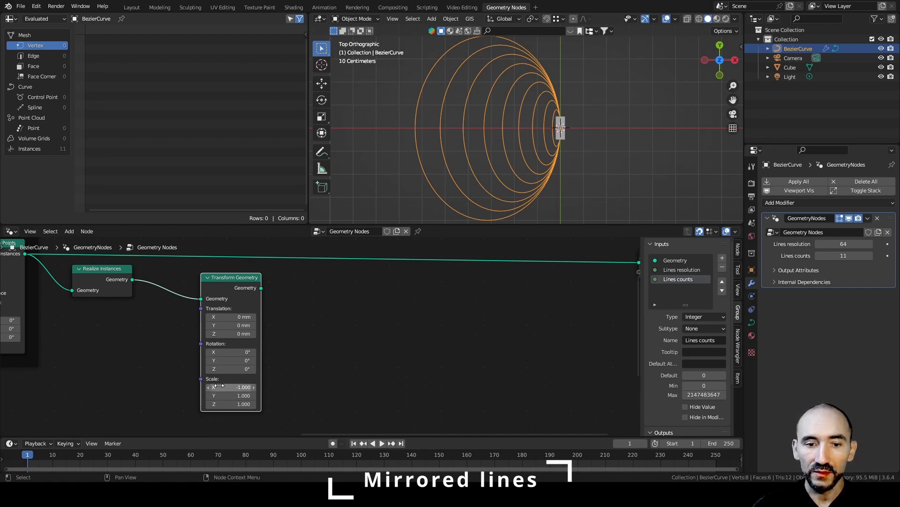
# Step: Combine the Realize Instances and Transform Geometry outputs in a Join Geometry node, and connect it to the Group Output
pyautogui.keyDown('ctrl'); pyautogui.keyDown('shift'); pyautogui.moveTo(116, 280); pyautogui.dragTo(232, 287, button='right'); pyautogui.keyUp('shift'); pyautogui.keyUp('ctrl')
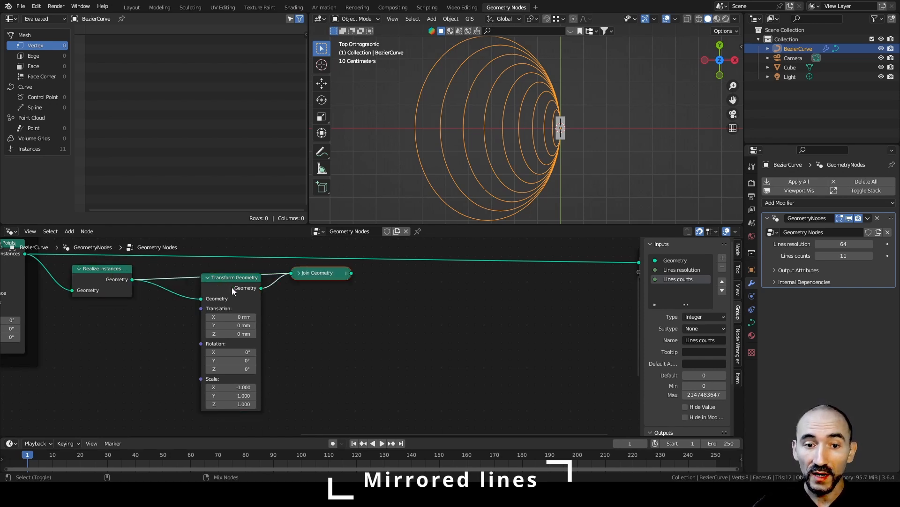
pyautogui.click(327, 272)
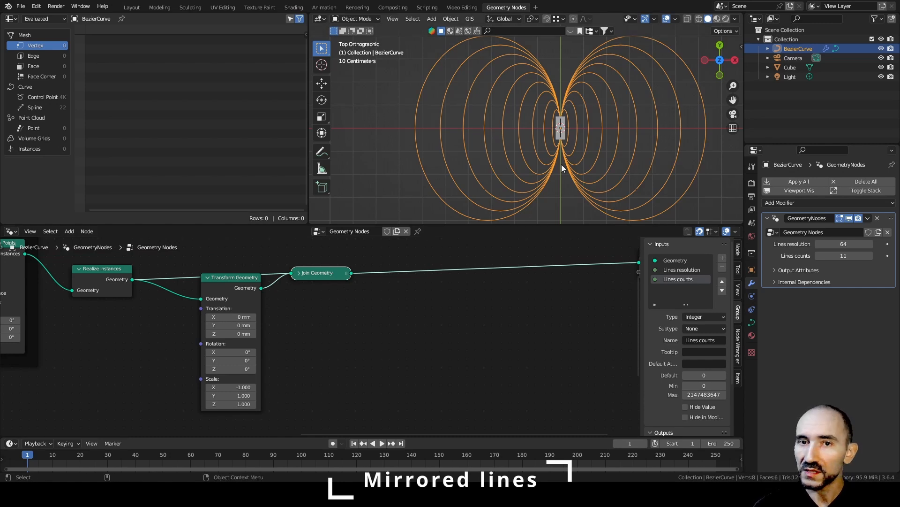
pyautogui.moveTo(323, 276); pyautogui.dragTo(303, 281)
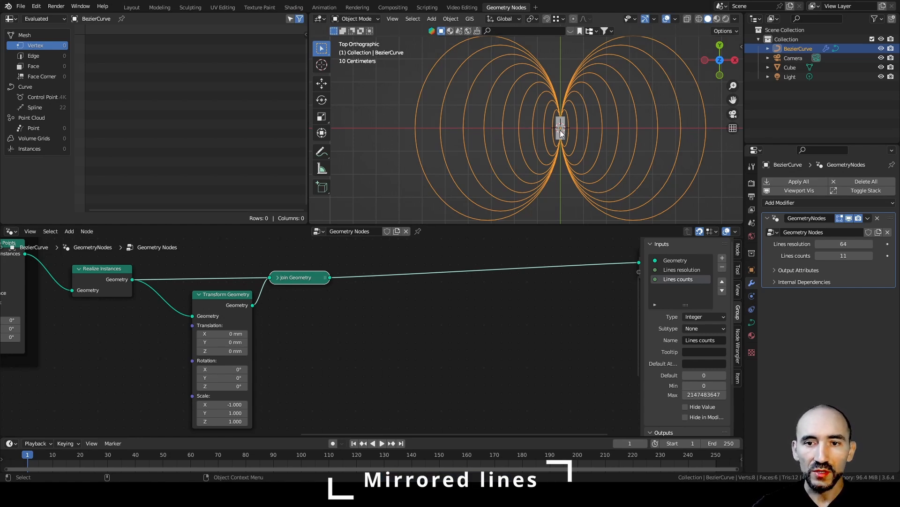
# Step: Frame the Transform Geometry and Join Geometry nodes together with the label "Mirror lines"
pyautogui.scroll(2, 539, 136)
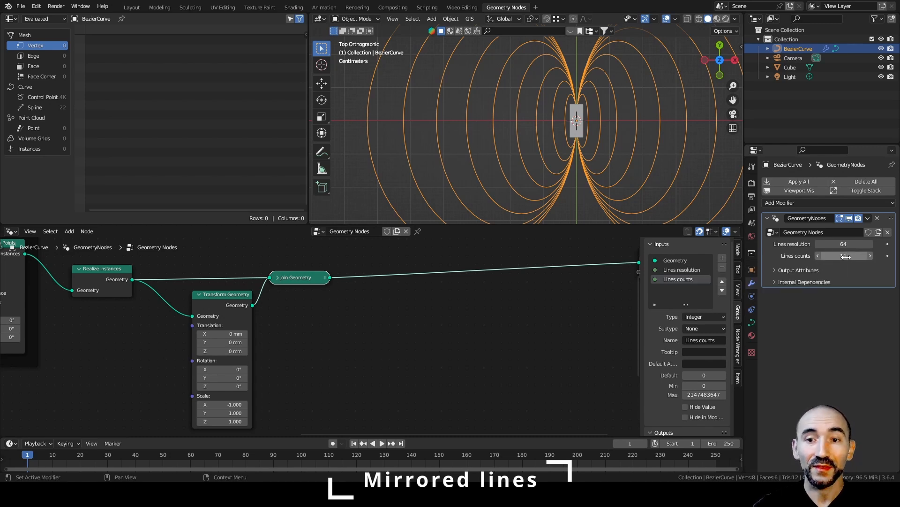
pyautogui.keyDown('shift'); pyautogui.moveTo(633, 141); pyautogui.dragTo(492, 159, button='middle'); pyautogui.keyUp('shift')
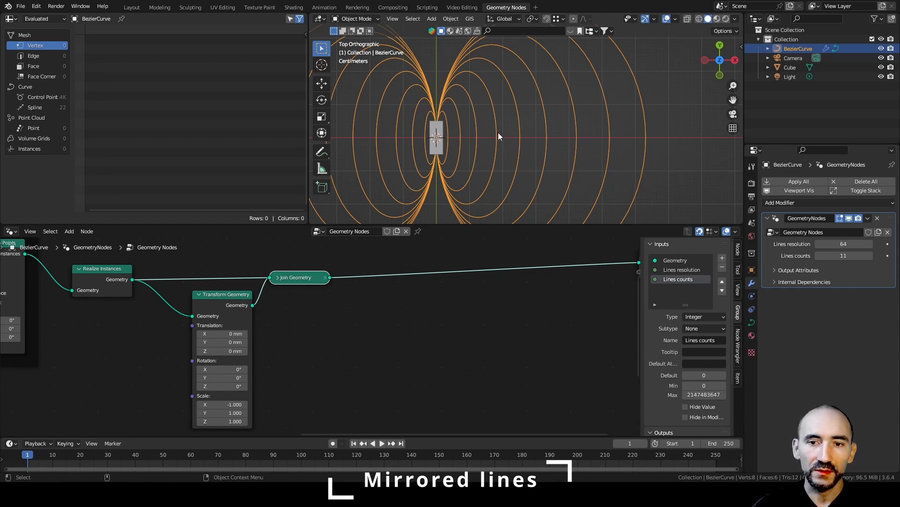
pyautogui.press('KP_Decimal')
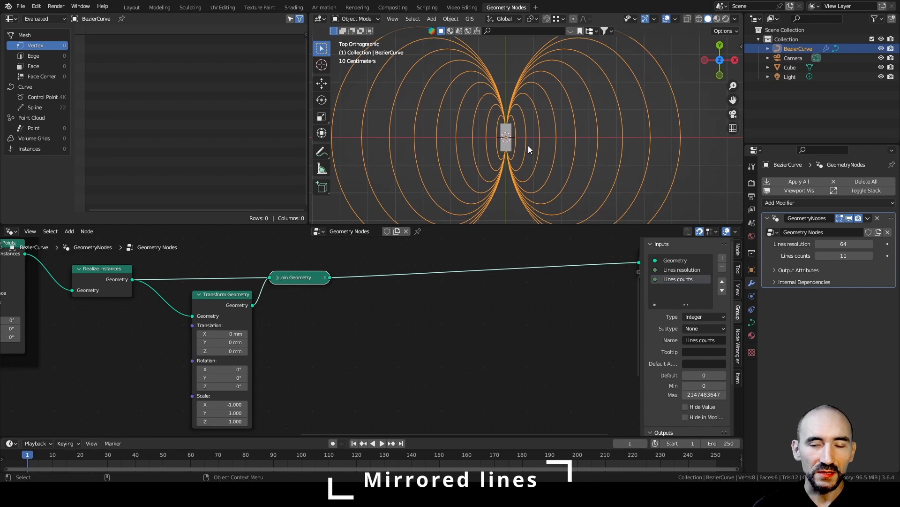
pyautogui.hotkey('ctrl', 'j')
pyautogui.press('F2')
pyautogui.write('Mirror lines')
pyautogui.press('Return')
pyautogui.click(422, 345)
pyautogui.scroll(-5, 516, 324)
# Step: Add the Vector viewer group node between the Mirror lines frame and the Group Output, and hide the node editor's sidebar
pyautogui.moveTo(540, 322); pyautogui.dragTo(267, 328, button='middle')
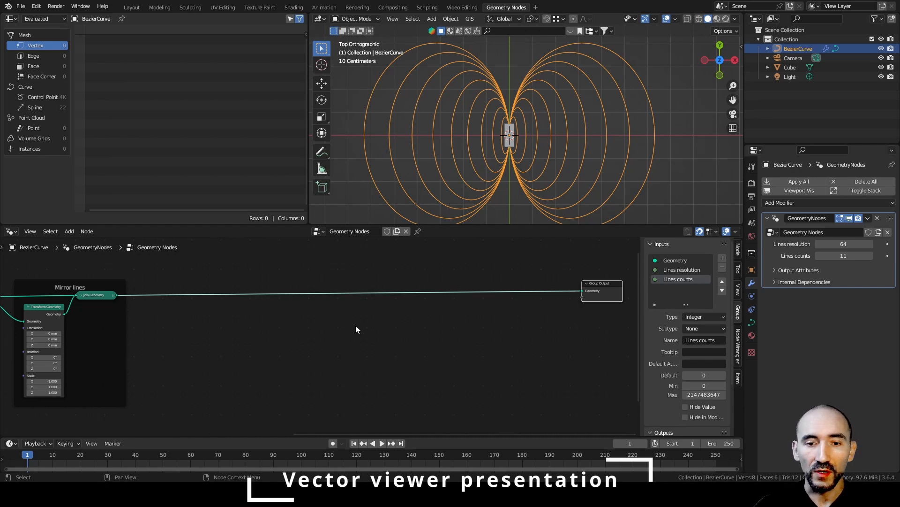
pyautogui.click(21, 6)
pyautogui.press('Escape')
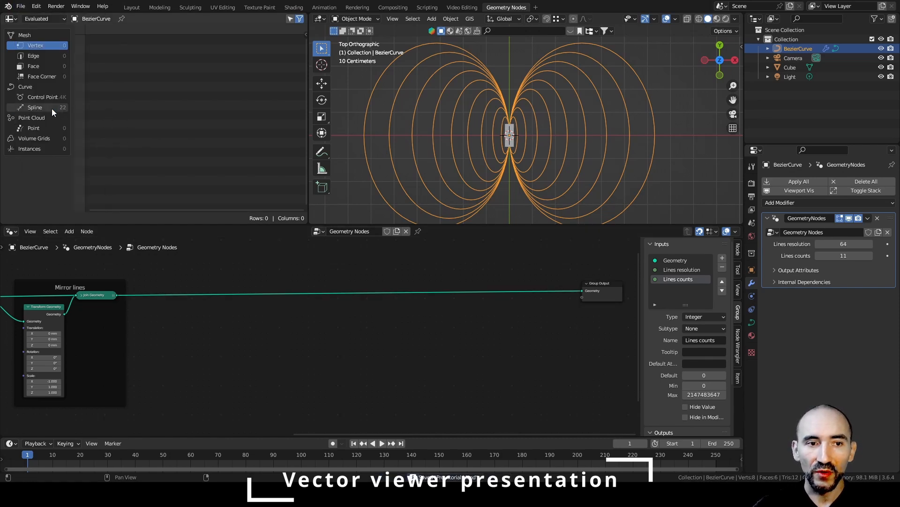
pyautogui.press('F3')
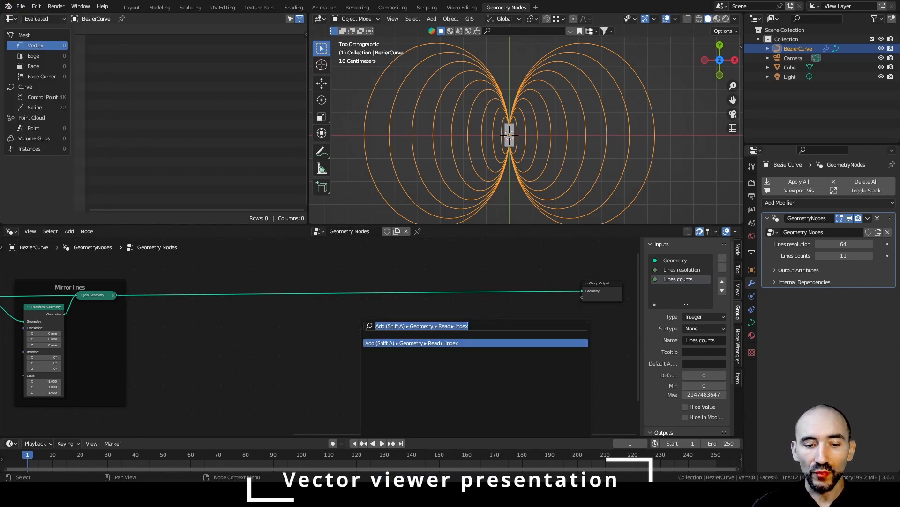
pyautogui.write('vector')
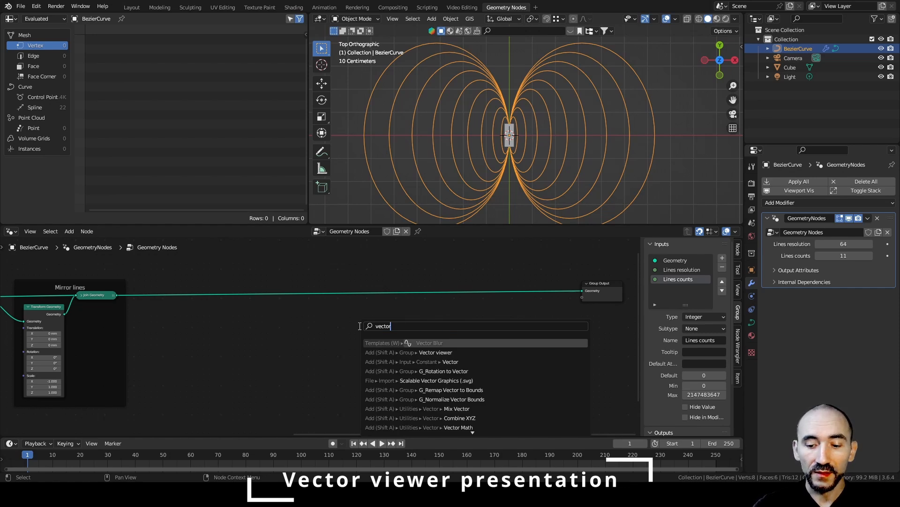
pyautogui.press('Down')
pyautogui.press('Return')
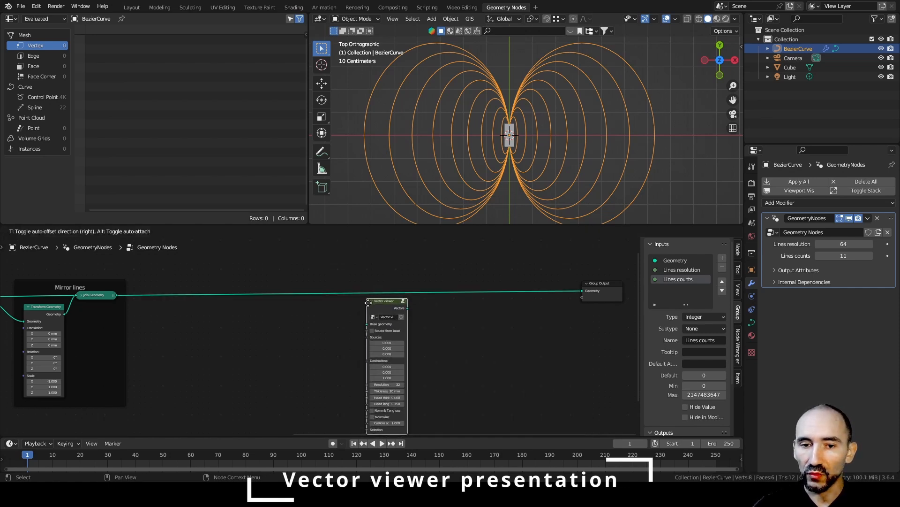
pyautogui.click(364, 302)
pyautogui.press('n')
pyautogui.scroll(2, 286, 333)
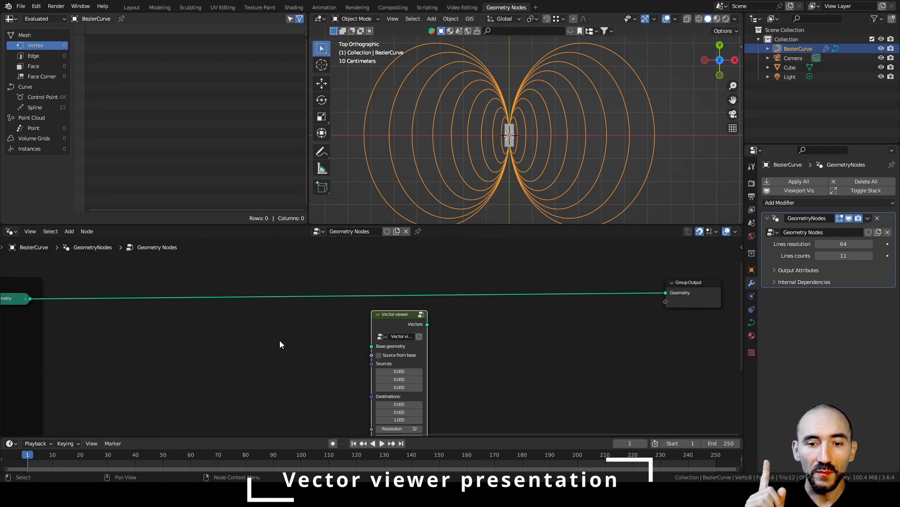
pyautogui.click(526, 349)
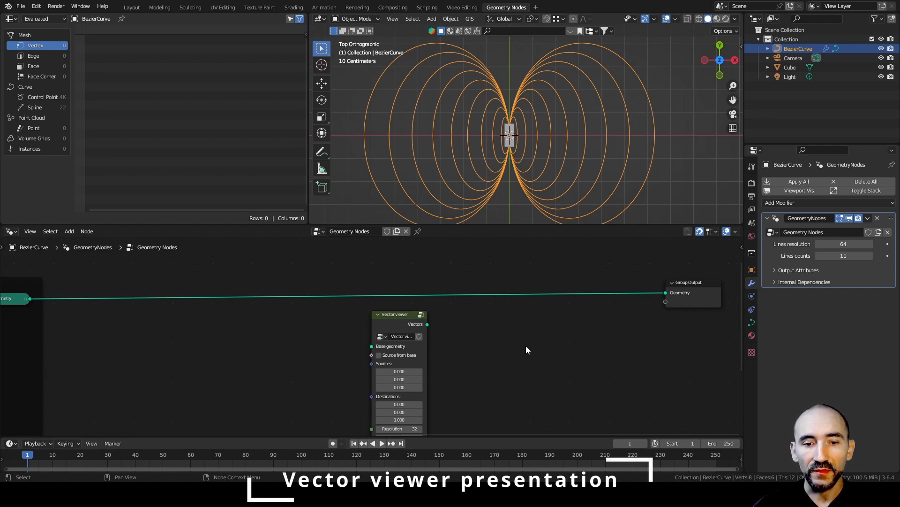
# Step: Move the Vector viewer node farther from the Mirror lines frame and examine its inputs from Base geometry down to Selection
pyautogui.scroll(2, 502, 352)
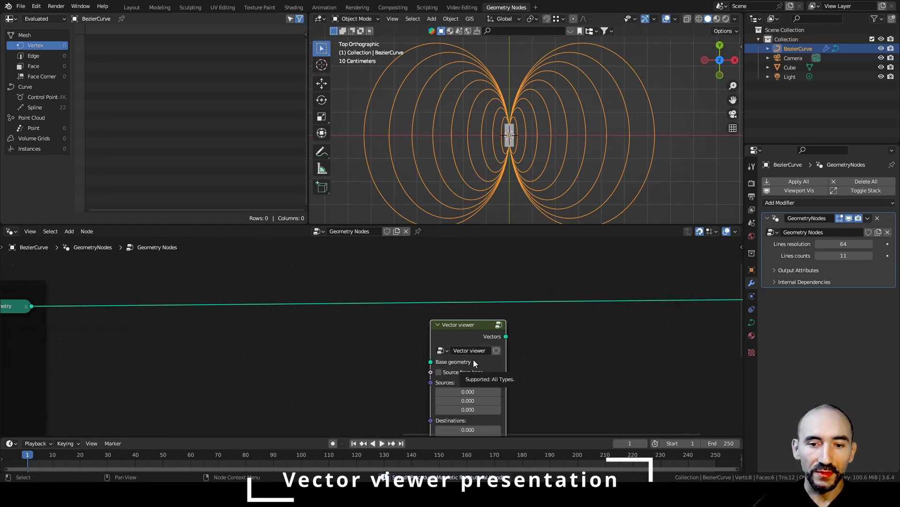
pyautogui.moveTo(495, 359); pyautogui.dragTo(508, 339, button='middle')
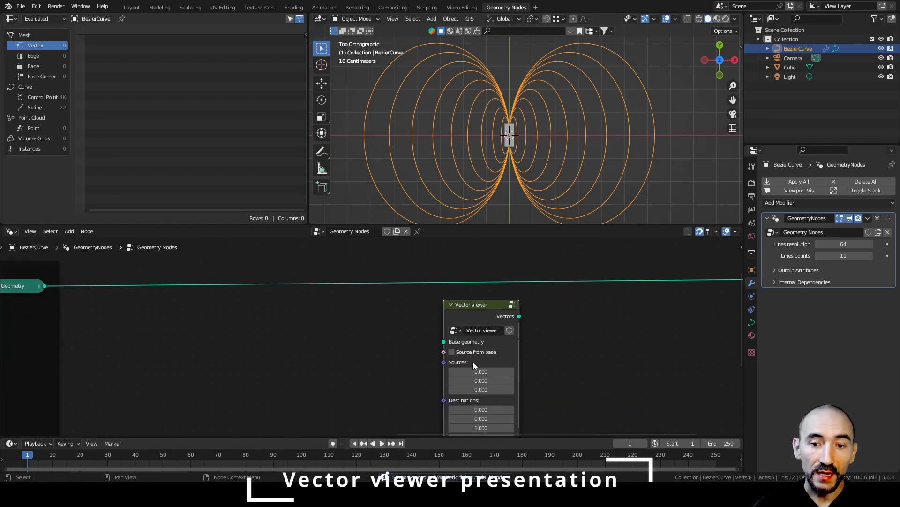
pyautogui.moveTo(478, 306); pyautogui.dragTo(554, 296)
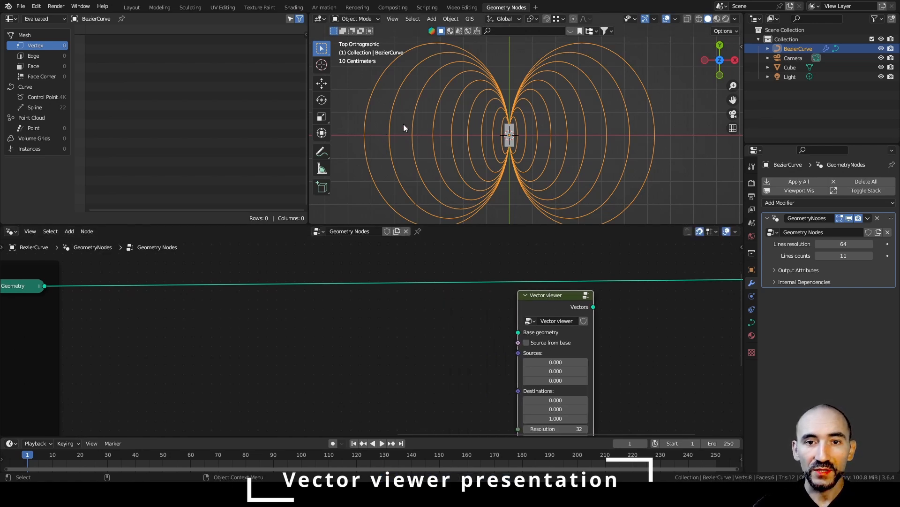
pyautogui.moveTo(550, 349); pyautogui.dragTo(476, 279, button='middle')
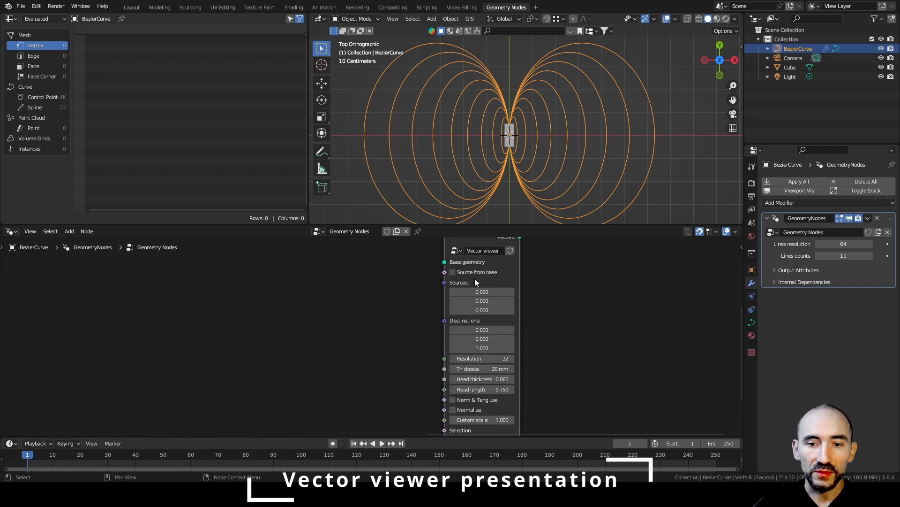
pyautogui.moveTo(483, 348); pyautogui.dragTo(470, 283, button='middle')
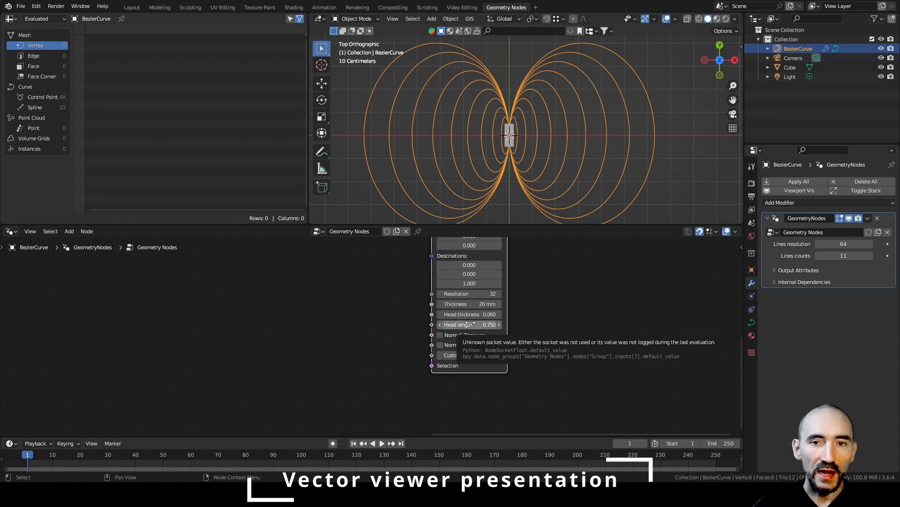
pyautogui.moveTo(361, 323); pyautogui.dragTo(465, 419, button='middle')
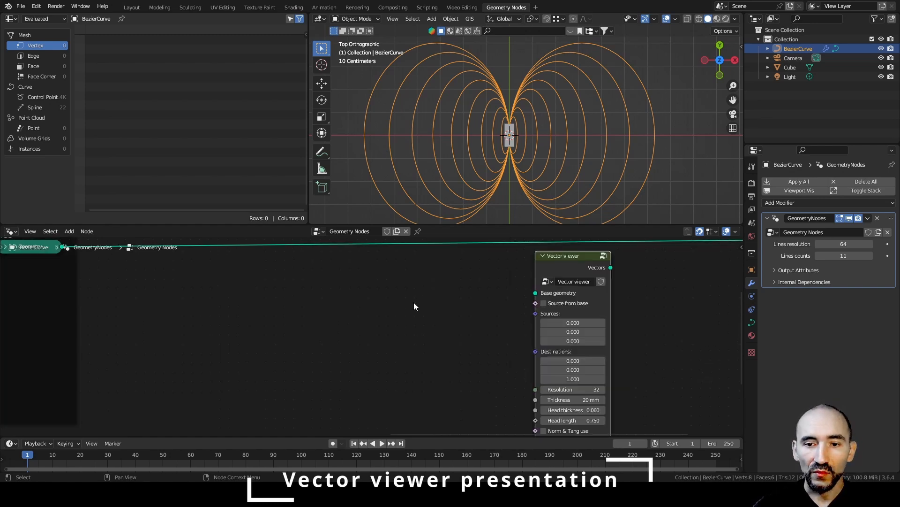
# Step: Reposition the Vector viewer node slightly farther from the Group Output
pyautogui.moveTo(562, 264); pyautogui.dragTo(605, 267)
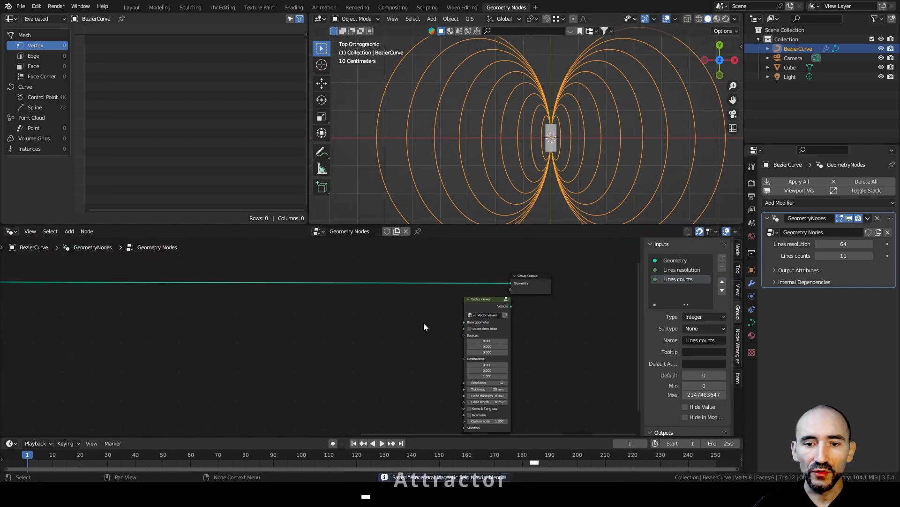
pyautogui.click(477, 306)
pyautogui.moveTo(477, 305); pyautogui.dragTo(461, 299)
pyautogui.moveTo(263, 314); pyautogui.dragTo(464, 324, button='middle')
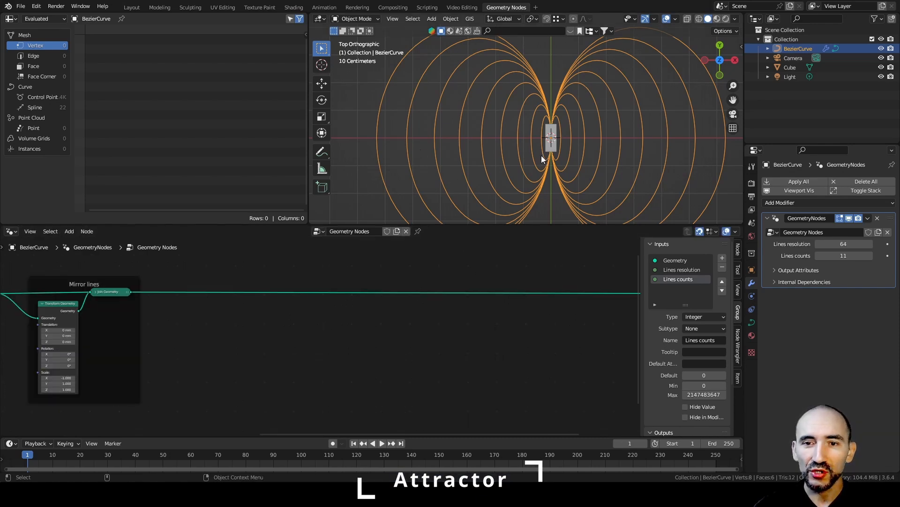
# Step: Add a Single Vert mesh object at the origin with nothing else selected, and return to Object Mode
pyautogui.scroll(-2, 542, 155)
pyautogui.scroll(1, 507, 158)
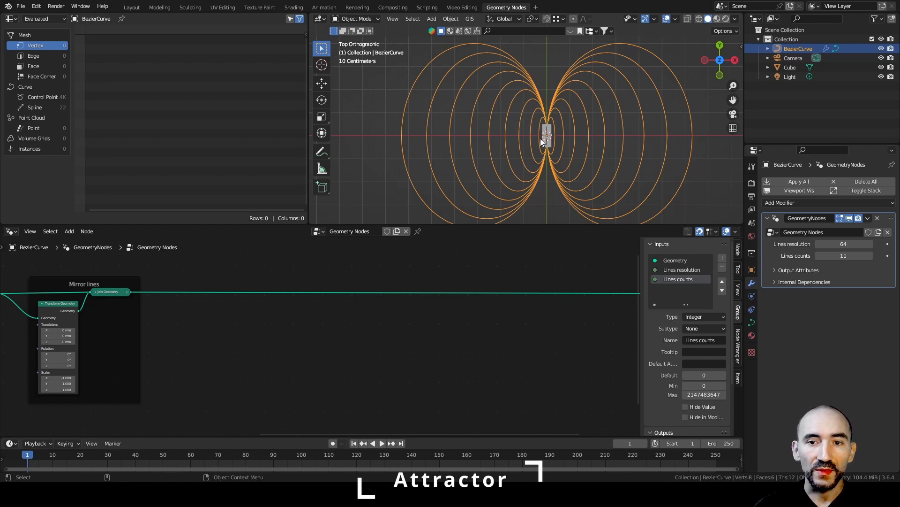
pyautogui.scroll(2, 540, 138)
pyautogui.hotkey('alt', 'a')
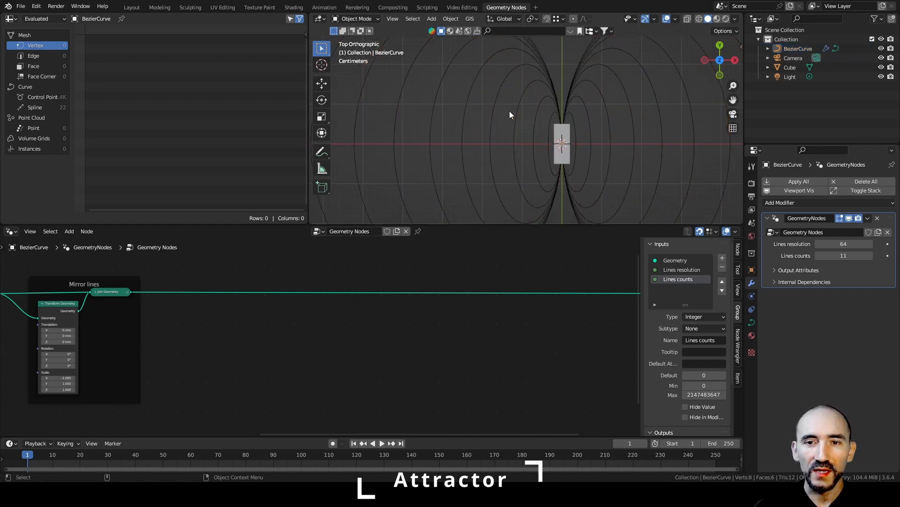
pyautogui.hotkey('shift', 'a')
pyautogui.moveTo(479, 123)
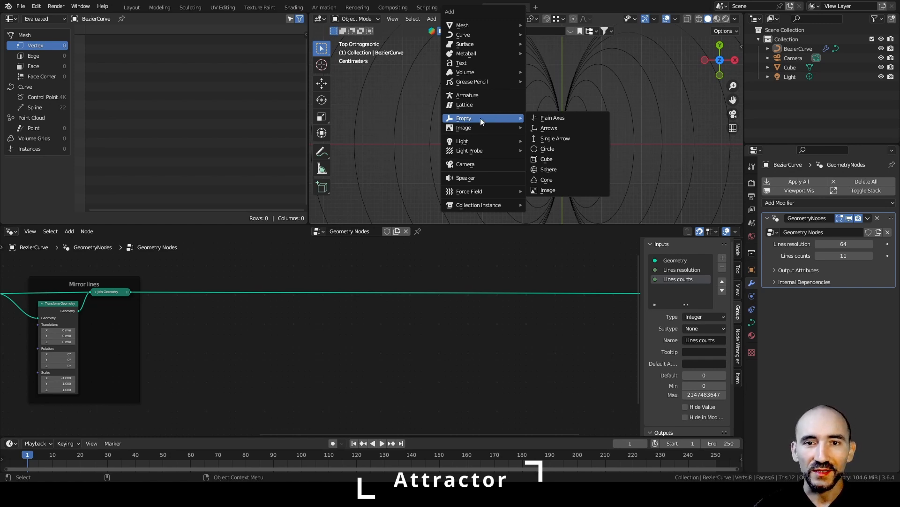
pyautogui.moveTo(486, 24)
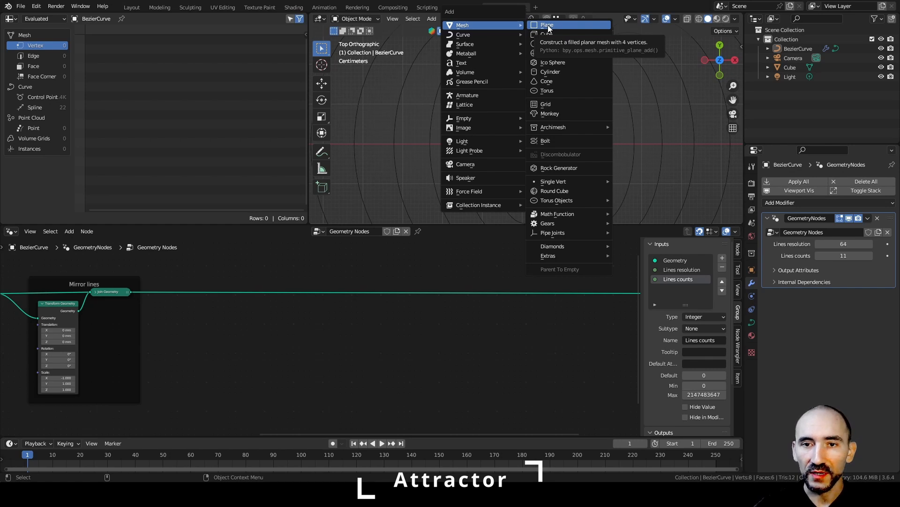
pyautogui.moveTo(559, 185)
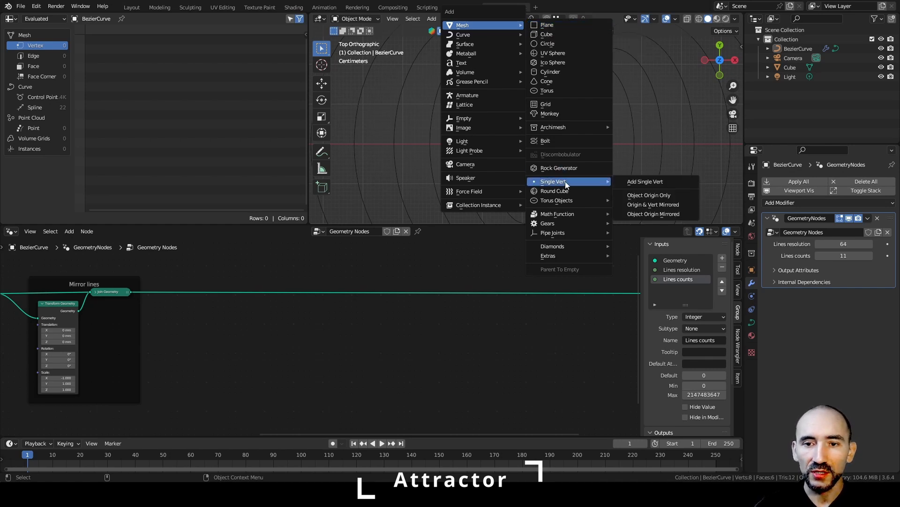
pyautogui.click(656, 182)
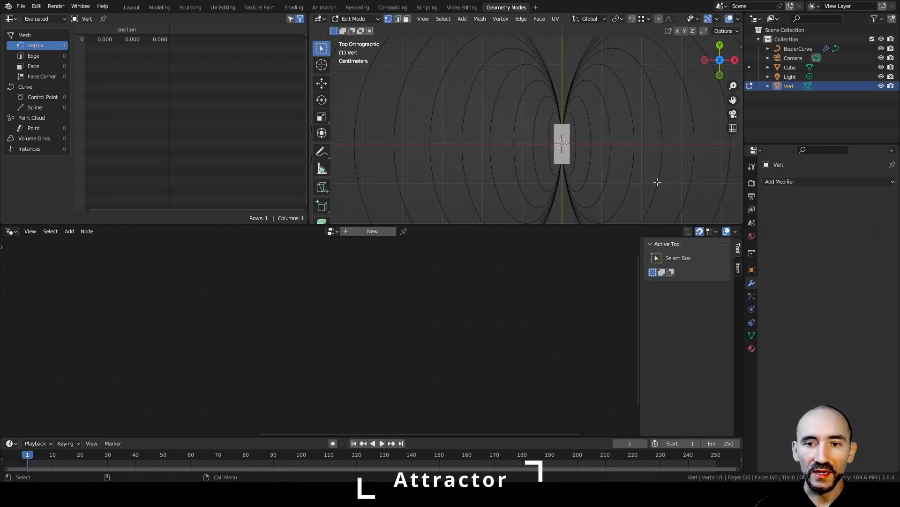
pyautogui.press('Tab')
pyautogui.hotkey('shift', 'a')
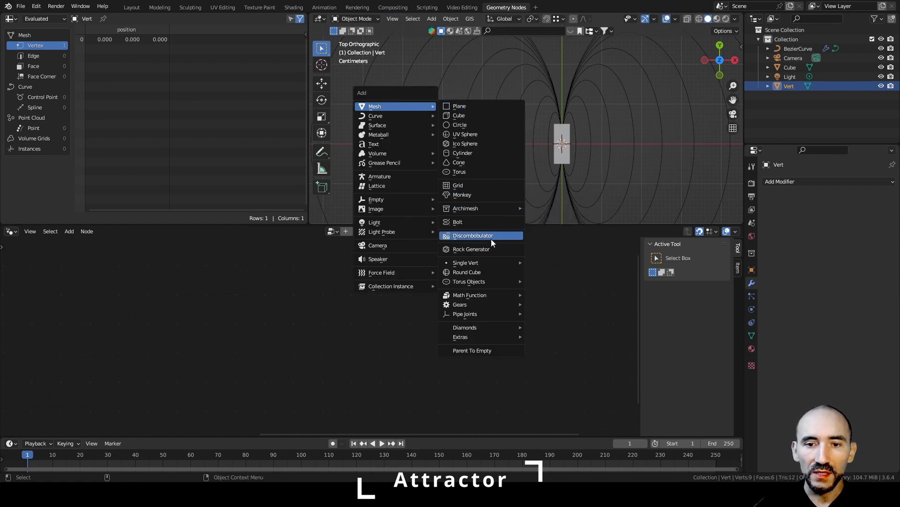
pyautogui.moveTo(492, 266)
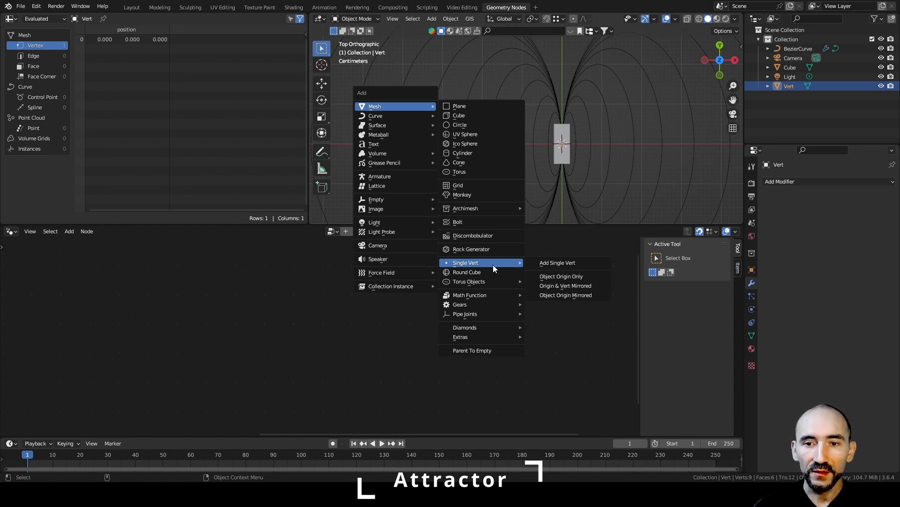
# Step: Rename the single-vertex object as Attractor
pyautogui.doubleClick(794, 85)
pyautogui.write('Attractor')
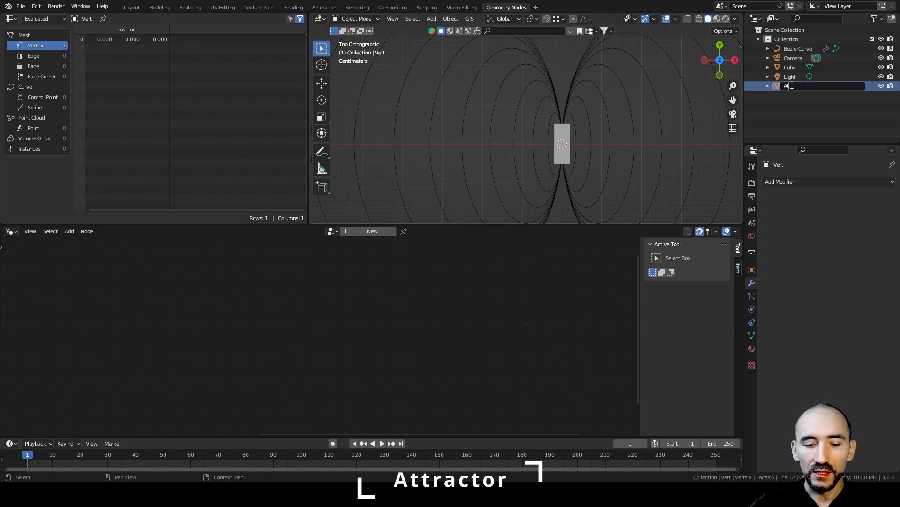
pyautogui.press('Return')
# Step: Add a group input of type Object named Attractor to the BezierCurve's geometry node tree
pyautogui.click(790, 57)
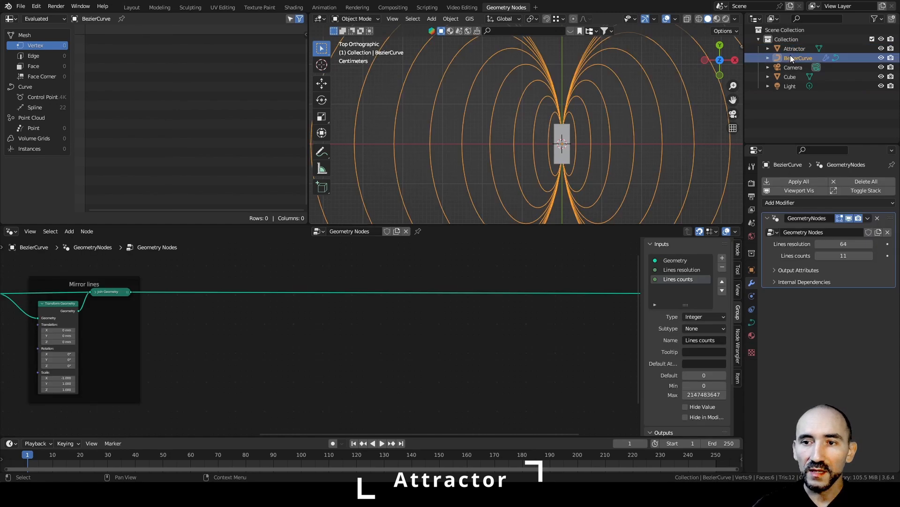
pyautogui.click(722, 258)
pyautogui.click(704, 317)
pyautogui.click(715, 411)
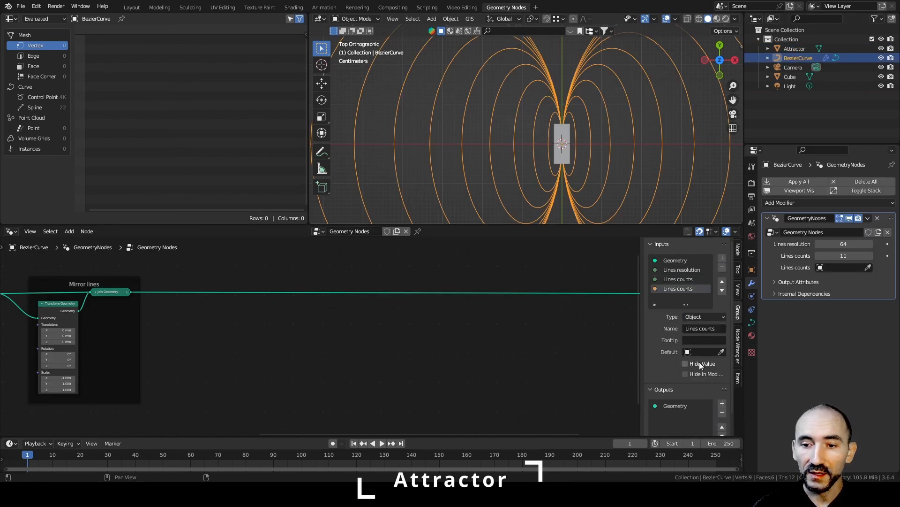
pyautogui.write('Attractor')
pyautogui.press('Return')
# Step: Save the file and assign the Attractor object to the modifier's Attractor input
pyautogui.hotkey('ctrl', 's')
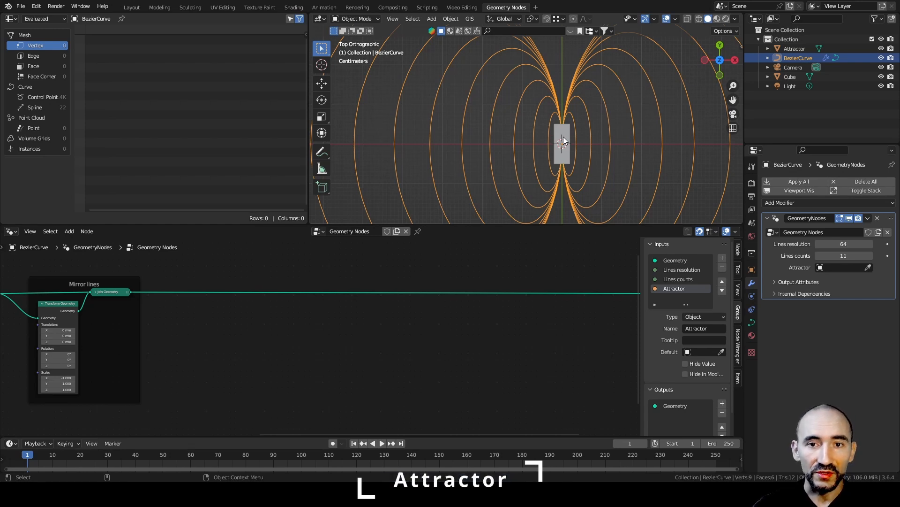
pyautogui.click(841, 267)
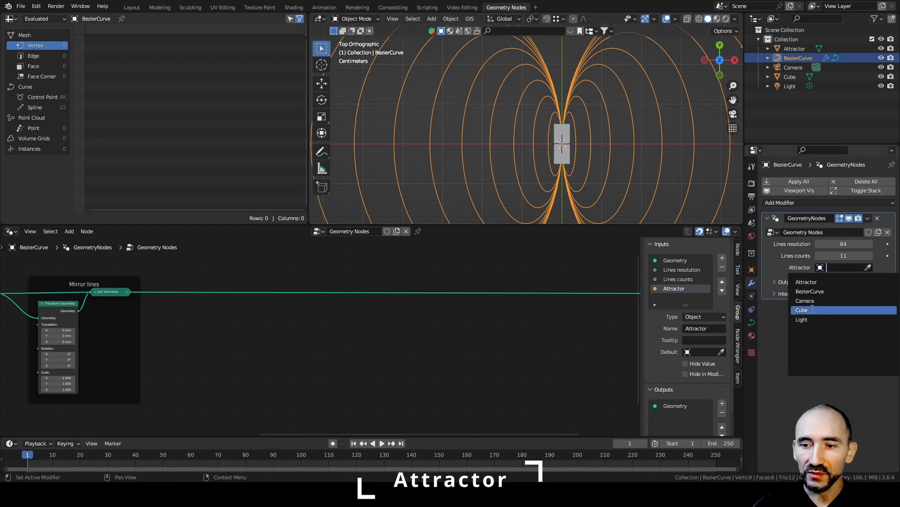
pyautogui.click(807, 282)
# Step: Add a Group Input node in the empty space just beyond the Mirror lines frame
pyautogui.scroll(1, 313, 347)
pyautogui.press('F3')
pyautogui.write('gro')
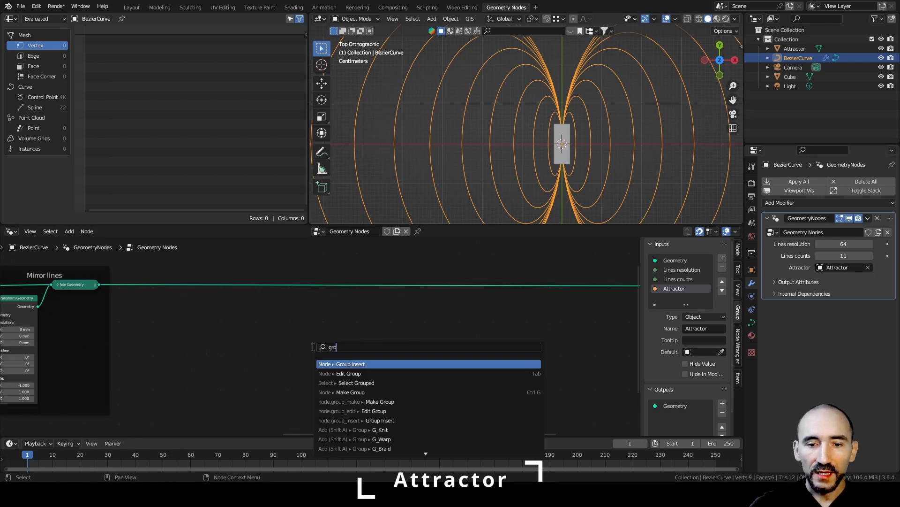
pyautogui.write('up inp')
pyautogui.press('Return')
pyautogui.click(269, 335)
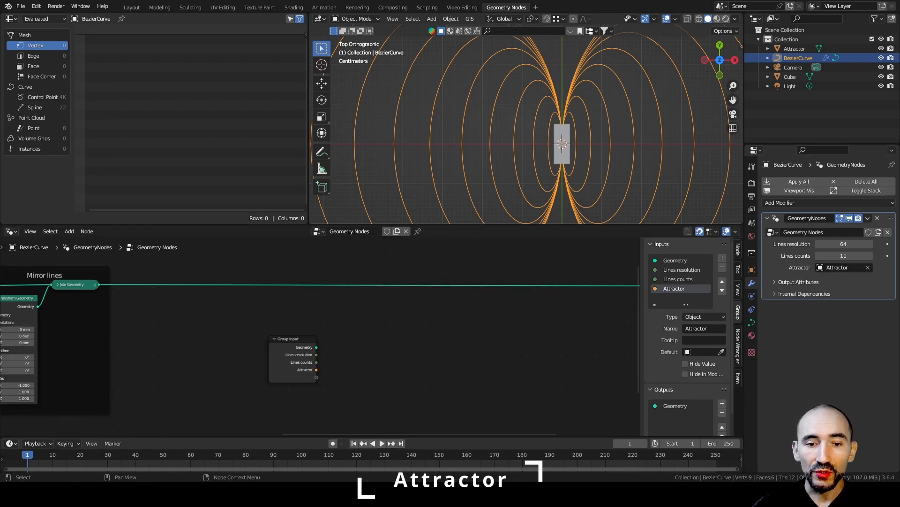
pyautogui.moveTo(320, 340); pyautogui.dragTo(225, 319)
# Step: Feed the Group Input's Attractor output into a new Object Info node set to Relative, and save the file
pyautogui.scroll(-2, 491, 116)
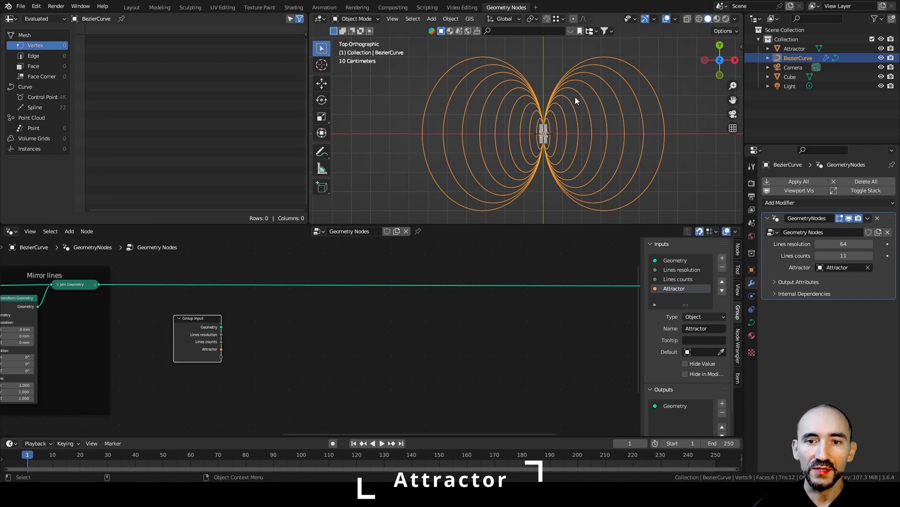
pyautogui.scroll(2, 567, 122)
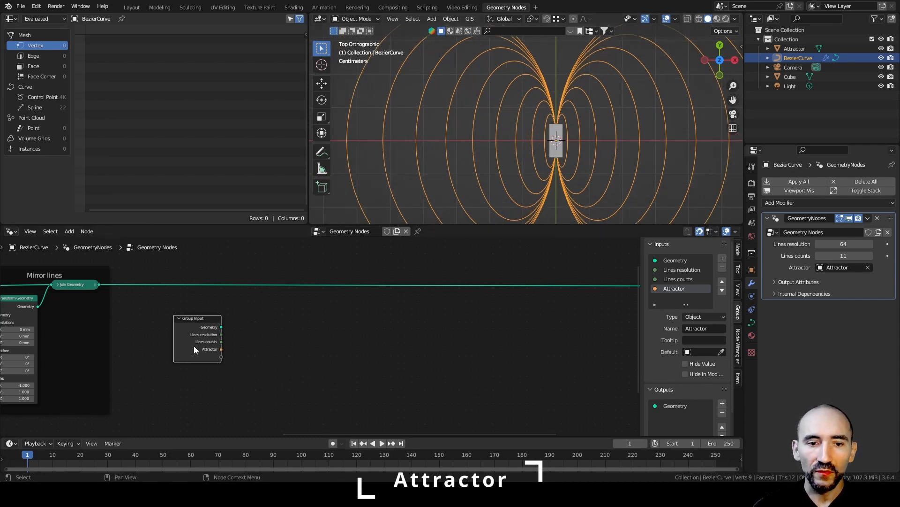
pyautogui.moveTo(221, 349); pyautogui.dragTo(256, 342)
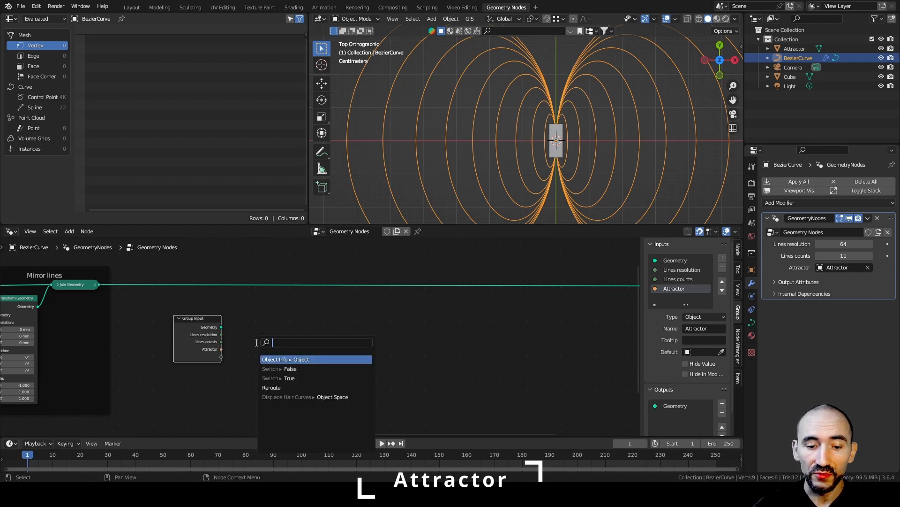
pyautogui.write('objec')
pyautogui.press('Return')
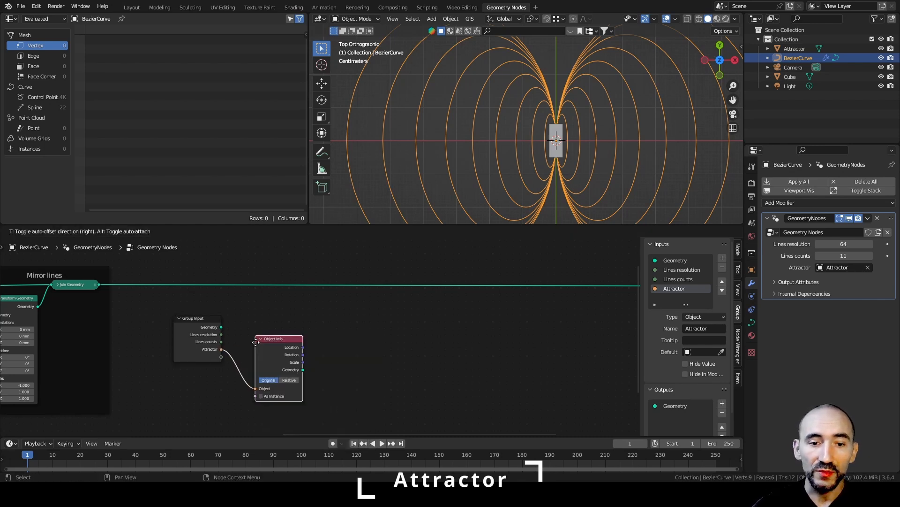
pyautogui.click(238, 329)
pyautogui.scroll(3, 224, 373)
pyautogui.click(231, 376)
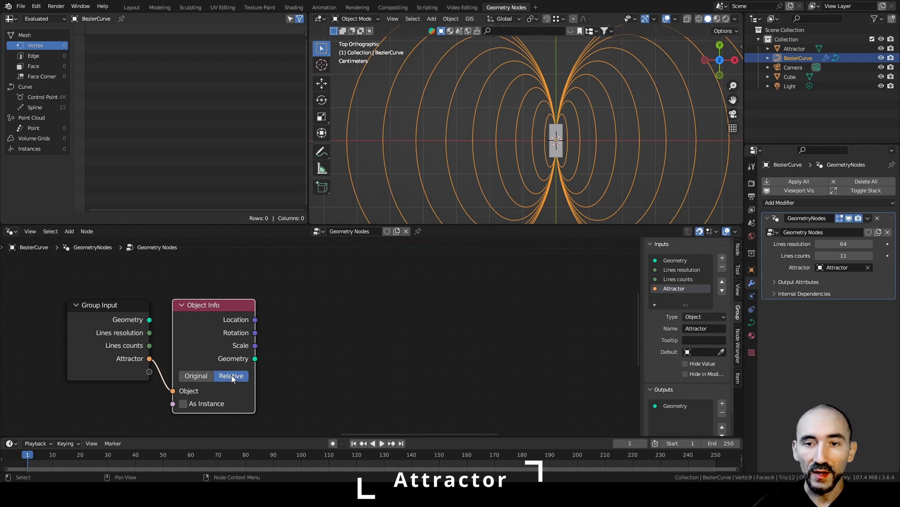
pyautogui.hotkey('ctrl', 's')
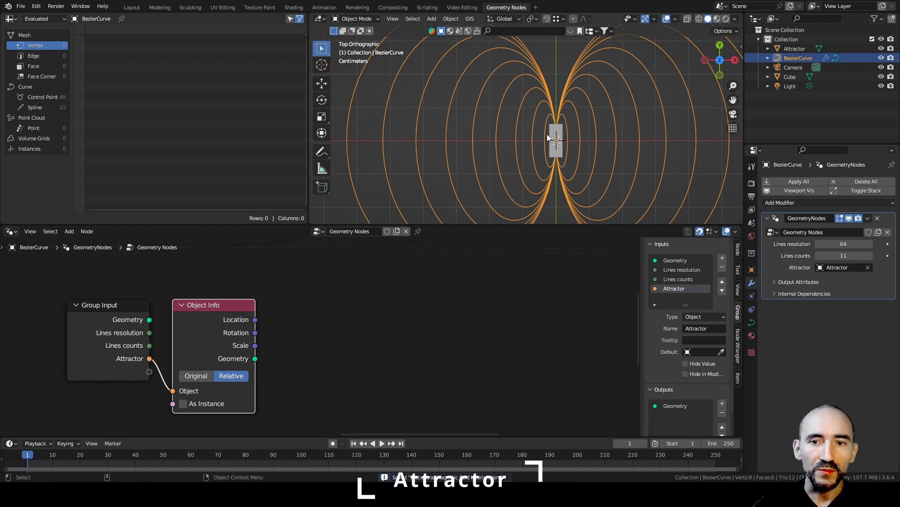
# Step: Add a Geometry Proximity node and connect the Object Info's Geometry output to its Target
pyautogui.moveTo(209, 308)
pyautogui.mouseDown()
pyautogui.moveTo(197, 304)
pyautogui.moveTo(209, 311)
pyautogui.mouseUp()
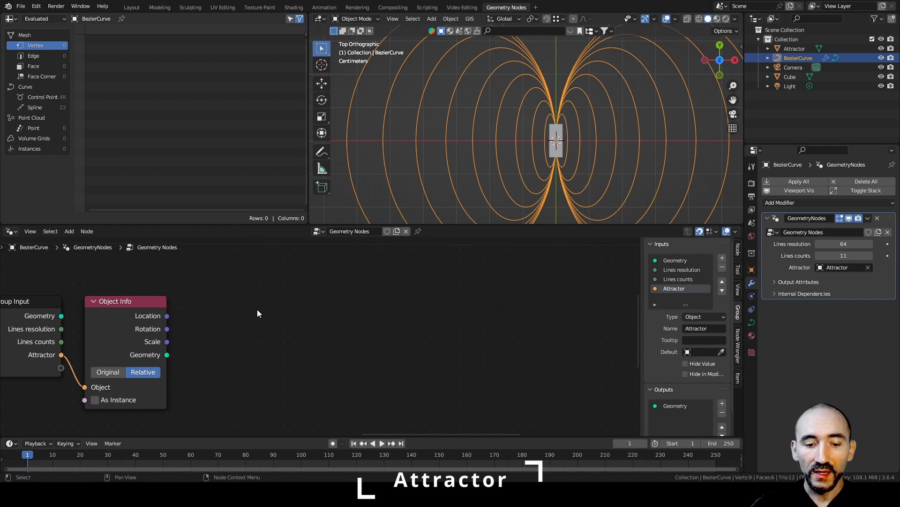
pyautogui.press('F3')
pyautogui.write('geometry pro')
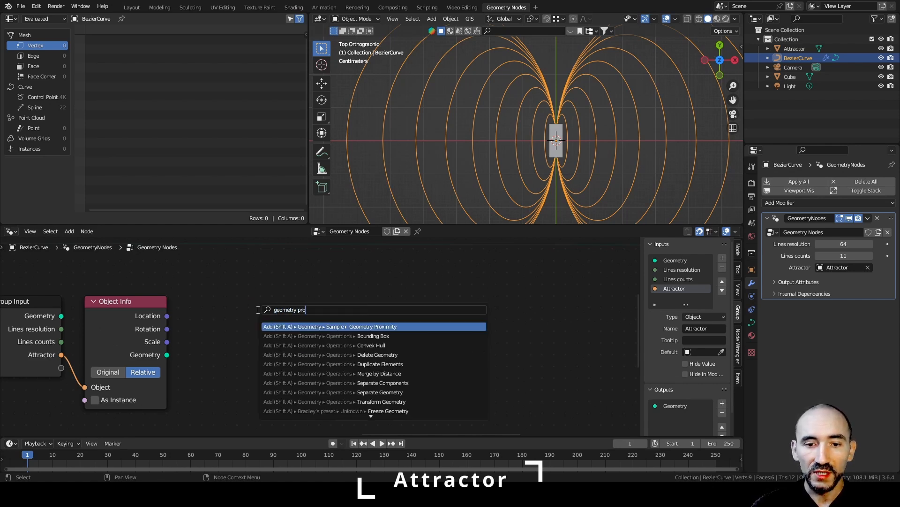
pyautogui.press('Return')
pyautogui.click(221, 288)
pyautogui.moveTo(167, 355); pyautogui.dragTo(226, 350)
pyautogui.moveTo(258, 289); pyautogui.dragTo(234, 301)
# Step: Set the Geometry Proximity node's target geometry to Points and save the file
pyautogui.click(245, 347)
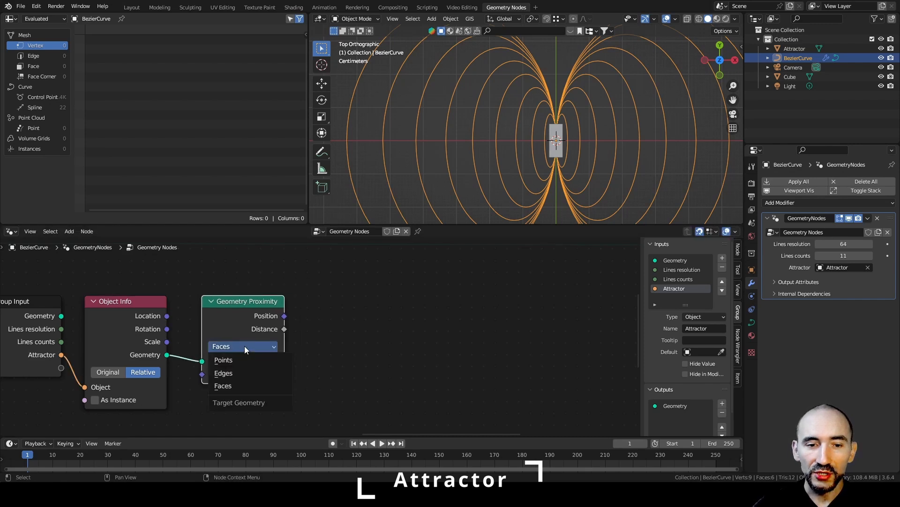
pyautogui.click(244, 359)
pyautogui.hotkey('ctrl', 's')
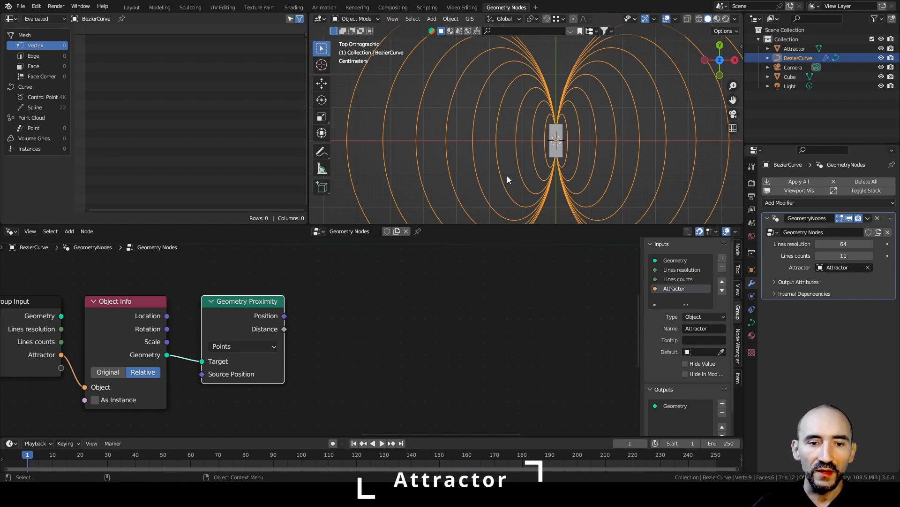
pyautogui.click(258, 345)
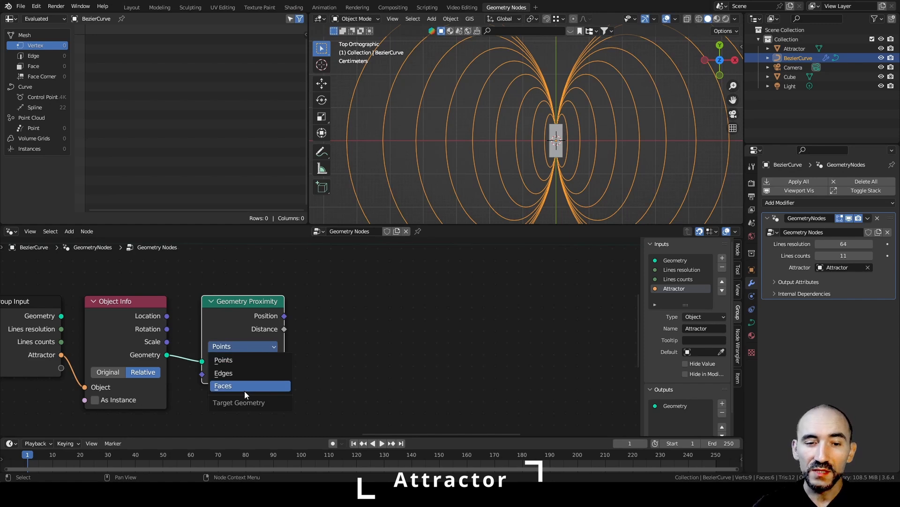
pyautogui.click(277, 359)
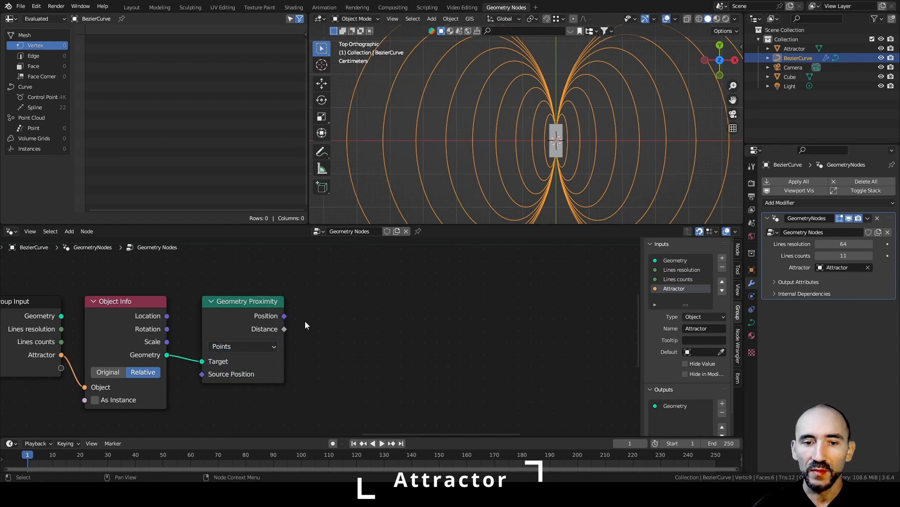
# Step: Add a vector Mix node with the Geometry Proximity's Position output connected to its A input
pyautogui.moveTo(285, 316); pyautogui.dragTo(364, 312)
pyautogui.write('mix')
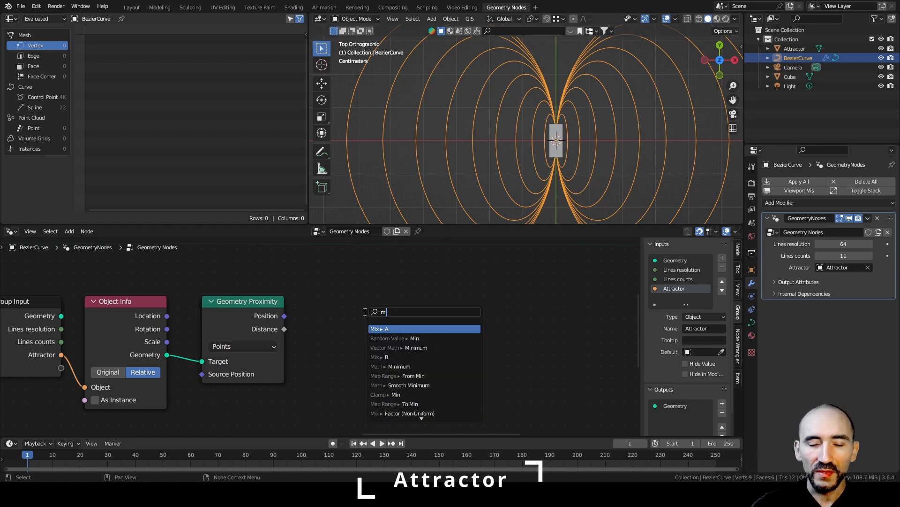
pyautogui.press('Return')
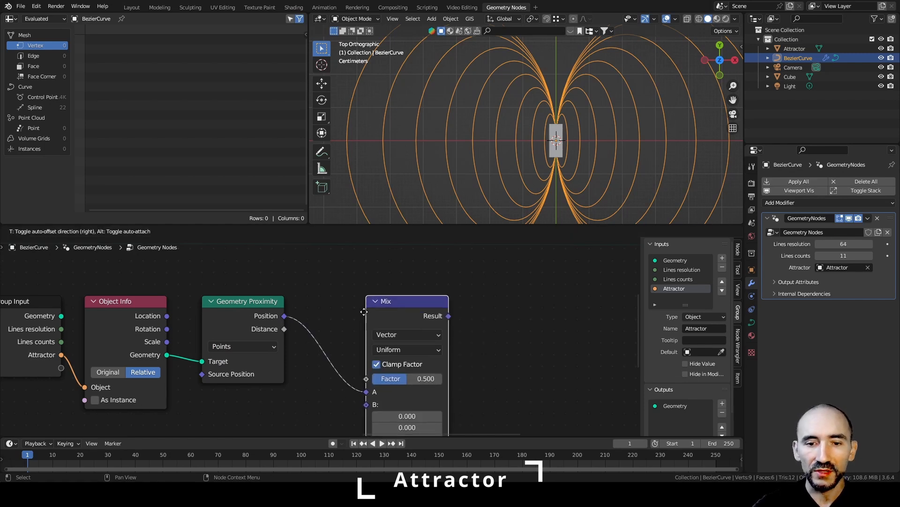
pyautogui.click(341, 288)
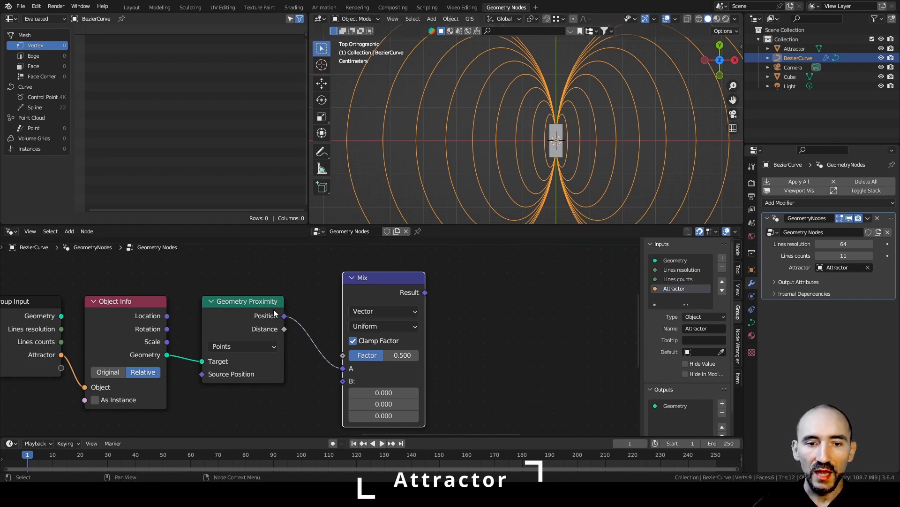
# Step: Add a Position node below the Geometry Proximity node and connect it to the Mix node's B input
pyautogui.moveTo(259, 414); pyautogui.dragTo(252, 378, button='middle')
pyautogui.scroll(1, 252, 378)
pyautogui.click(253, 378)
pyautogui.press('F3')
pyautogui.write('position')
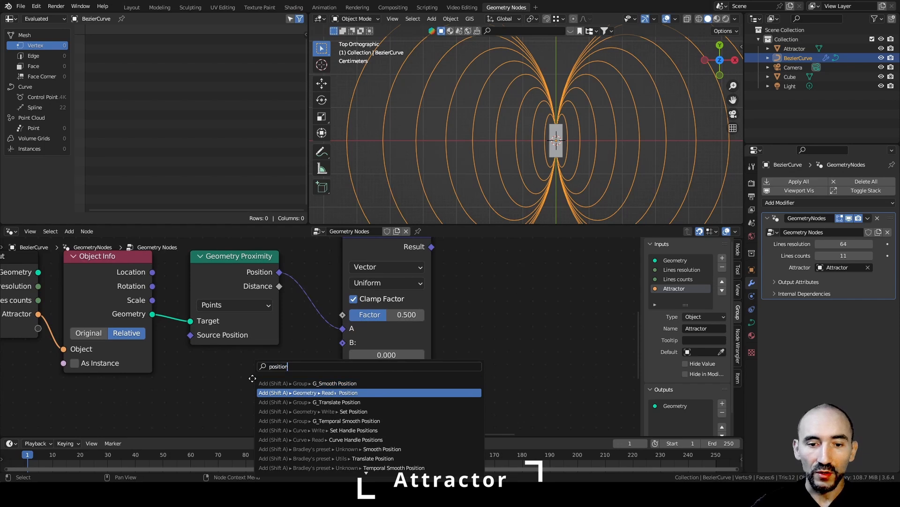
pyautogui.press('Return')
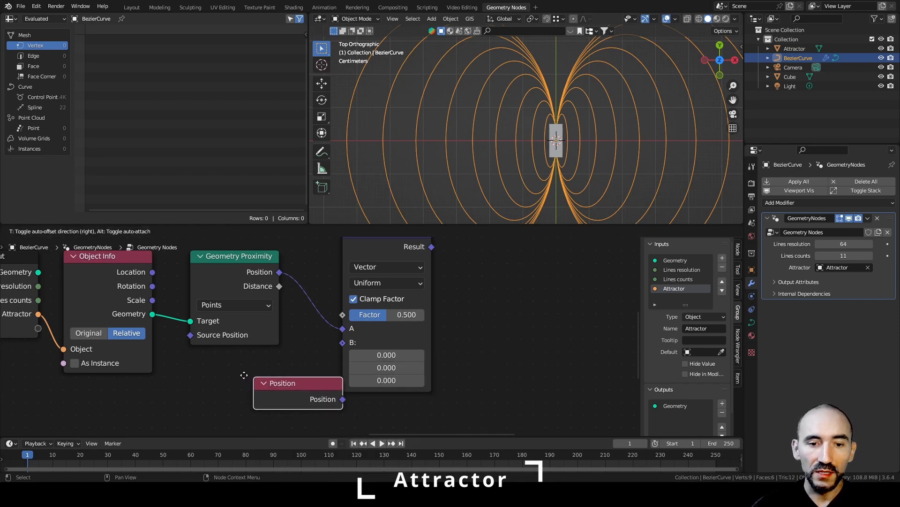
pyautogui.moveTo(291, 387); pyautogui.dragTo(343, 343)
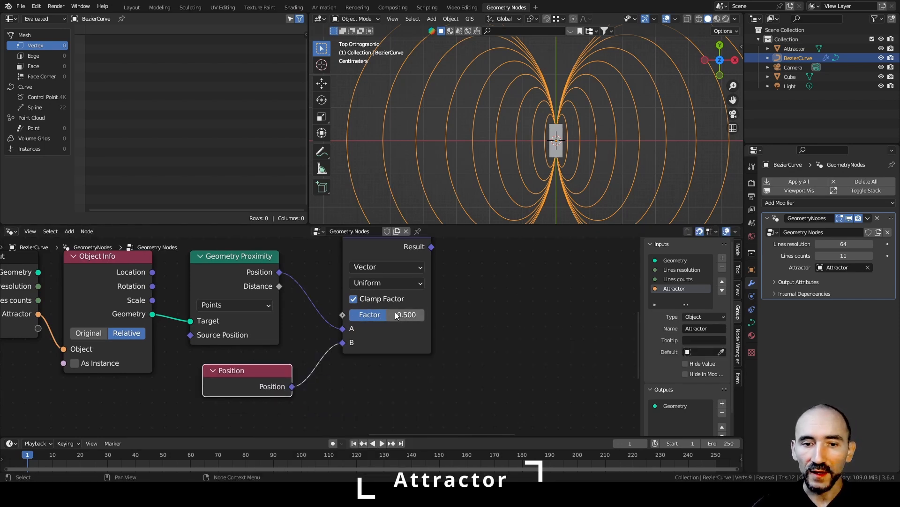
# Step: Connect the Geometry Proximity's Distance output to the Mix node's Factor input and align the Mix and Position nodes
pyautogui.moveTo(279, 286); pyautogui.dragTo(343, 315)
pyautogui.moveTo(368, 255); pyautogui.dragTo(319, 265)
pyautogui.moveTo(267, 377); pyautogui.dragTo(254, 377)
pyautogui.hotkey('ctrl', 'z')
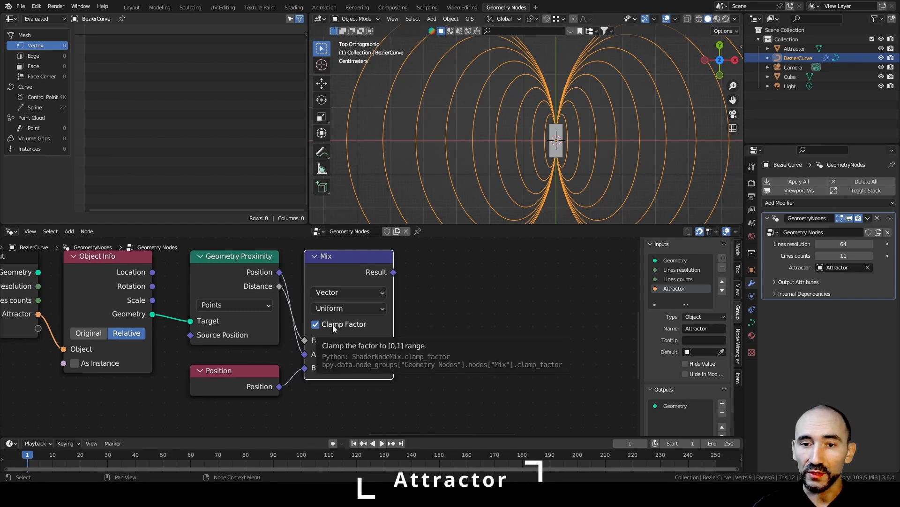
# Step: Insert a Set Position node into the main geometry link, connect the Mix result to its Position input, and save the file
pyautogui.scroll(-2, 333, 325)
pyautogui.press('F3')
pyautogui.write('set pos')
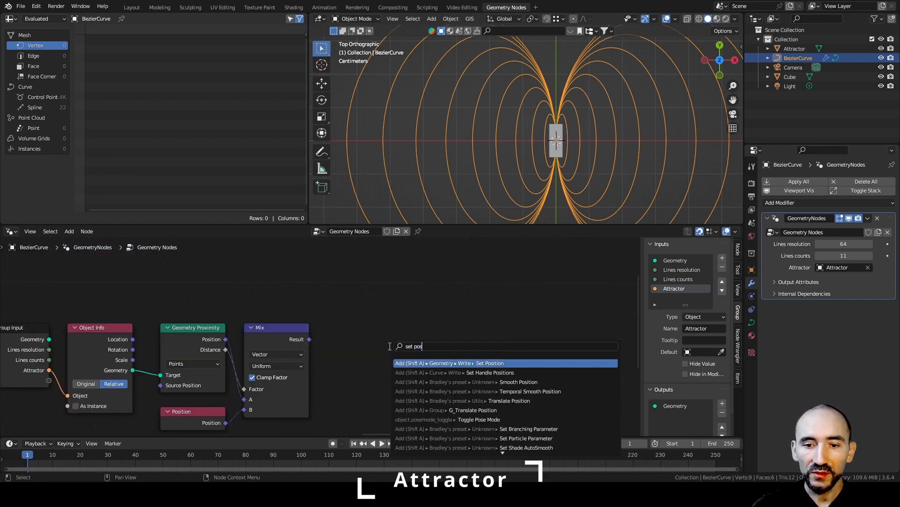
pyautogui.press('Return')
pyautogui.click(328, 263)
pyautogui.scroll(2, 328, 263)
pyautogui.moveTo(305, 342); pyautogui.dragTo(347, 291)
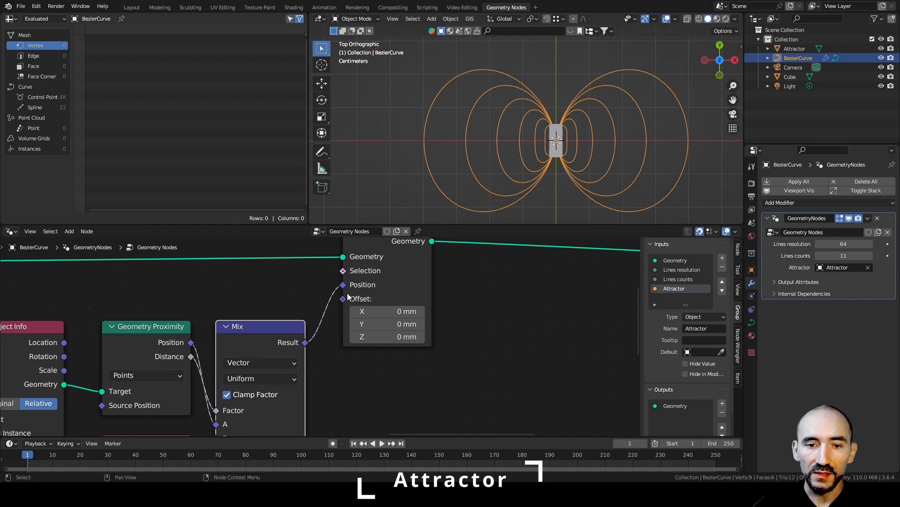
pyautogui.scroll(1, 566, 128)
pyautogui.keyDown('shift'); pyautogui.moveTo(578, 153); pyautogui.dragTo(555, 135, button='middle'); pyautogui.keyUp('shift')
pyautogui.scroll(-1, 566, 125)
pyautogui.scroll(1, 554, 134)
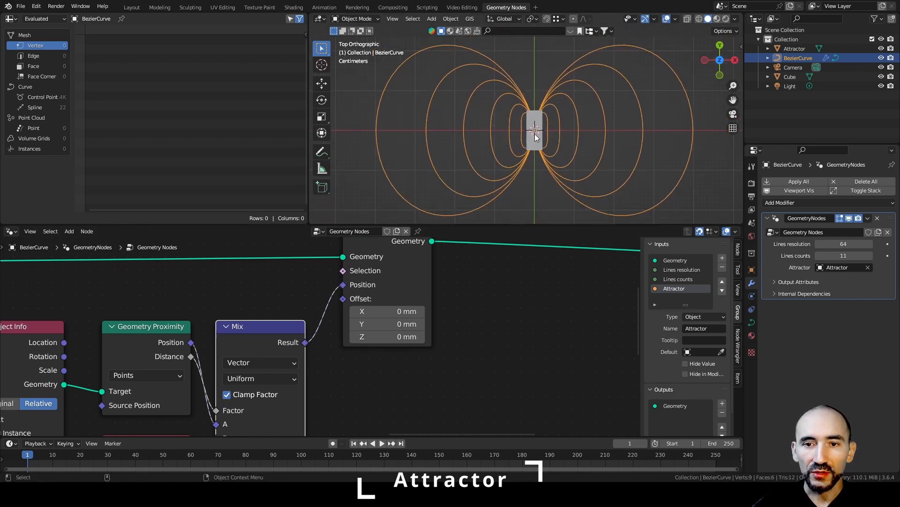
pyautogui.hotkey('ctrl', 's')
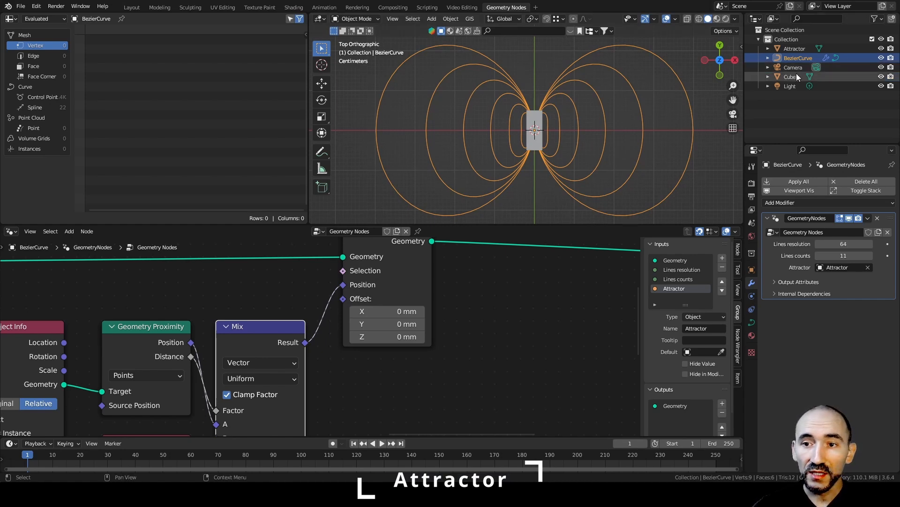
# Step: Select the Attractor object and move it around the magnet to test its influence on the field lines
pyautogui.click(792, 48)
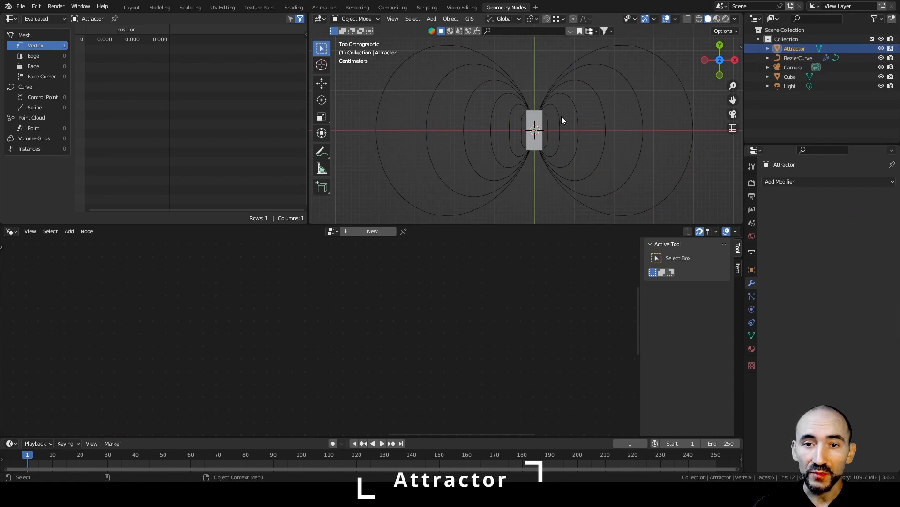
pyautogui.press('g')
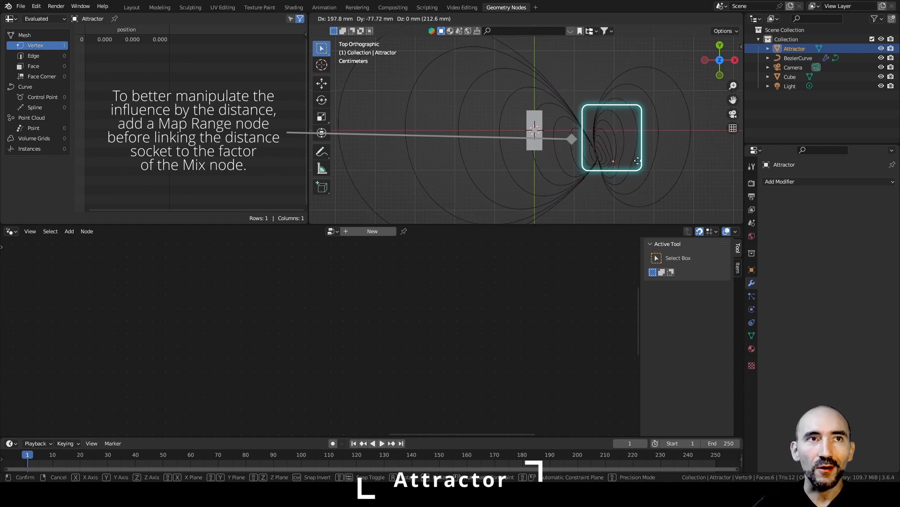
pyautogui.rightClick(510, 147)
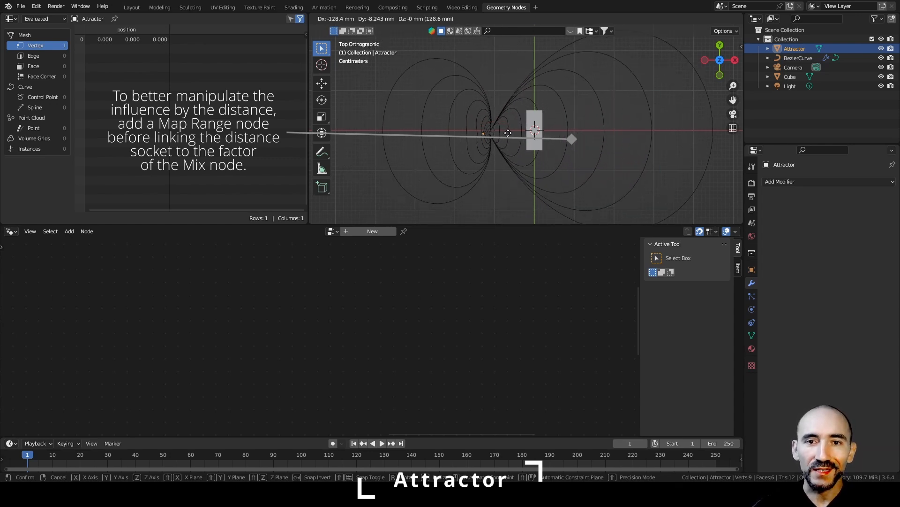
pyautogui.click(503, 94)
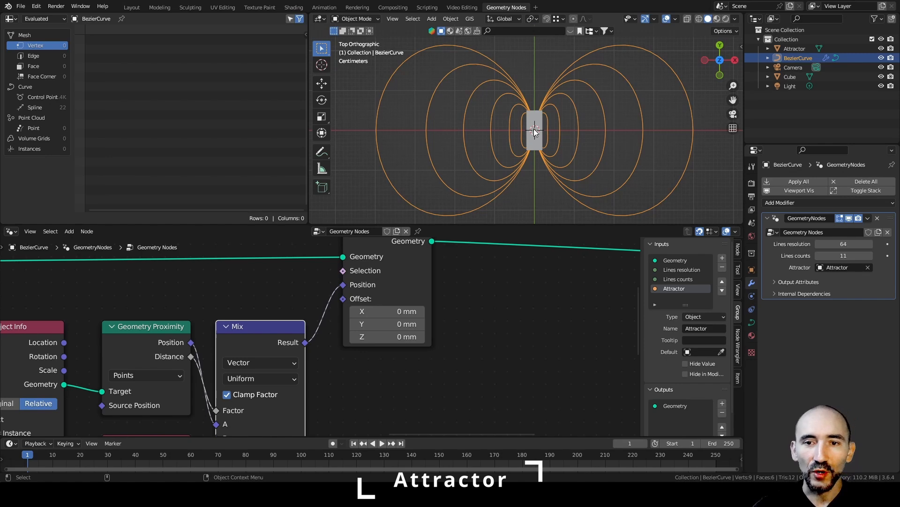
# Step: Save the file and join the attractor nodes, from Group Input to Set Position, in a labelled frame
pyautogui.scroll(-3, 457, 353)
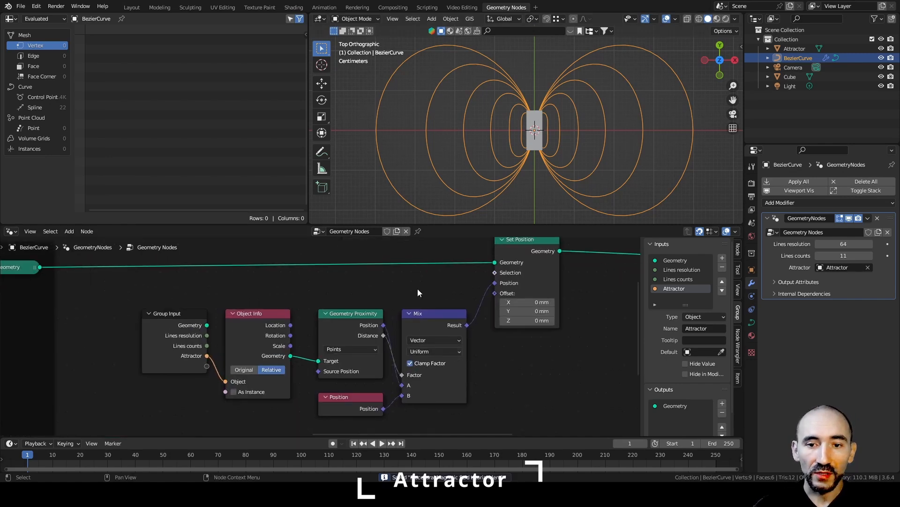
pyautogui.scroll(-1, 412, 291)
pyautogui.hotkey('ctrl', 's')
pyautogui.moveTo(164, 258); pyautogui.dragTo(511, 407)
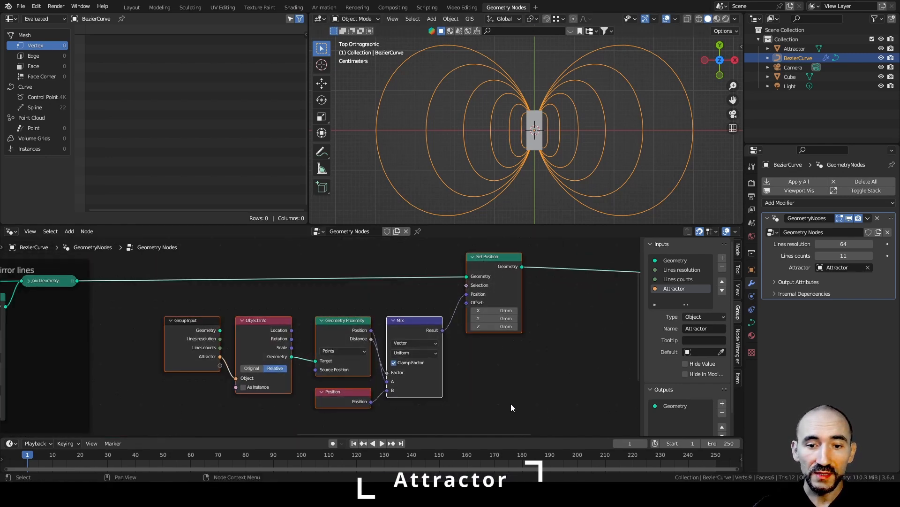
pyautogui.hotkey('ctrl', 'j')
pyautogui.press('F2')
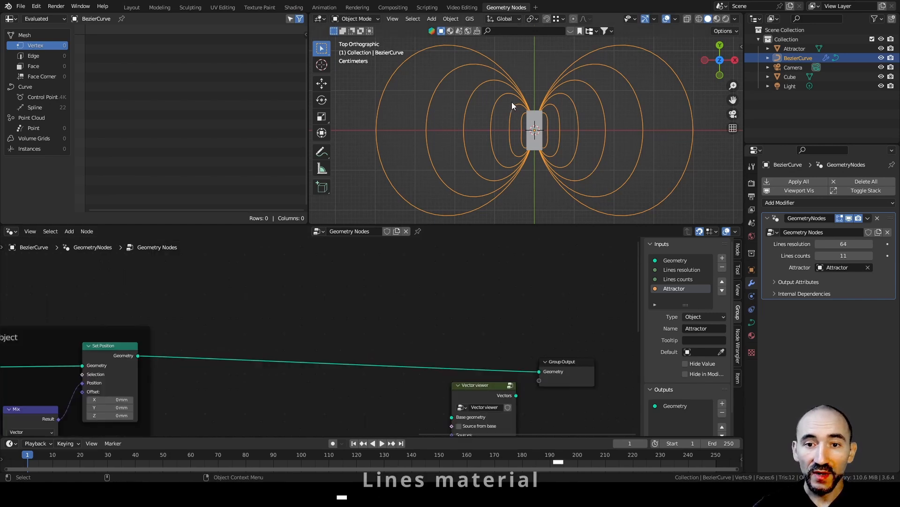
# Step: Add a Group Input node in the empty area above the link between Set Position and Group Output
pyautogui.click(480, 111)
pyautogui.click(491, 106)
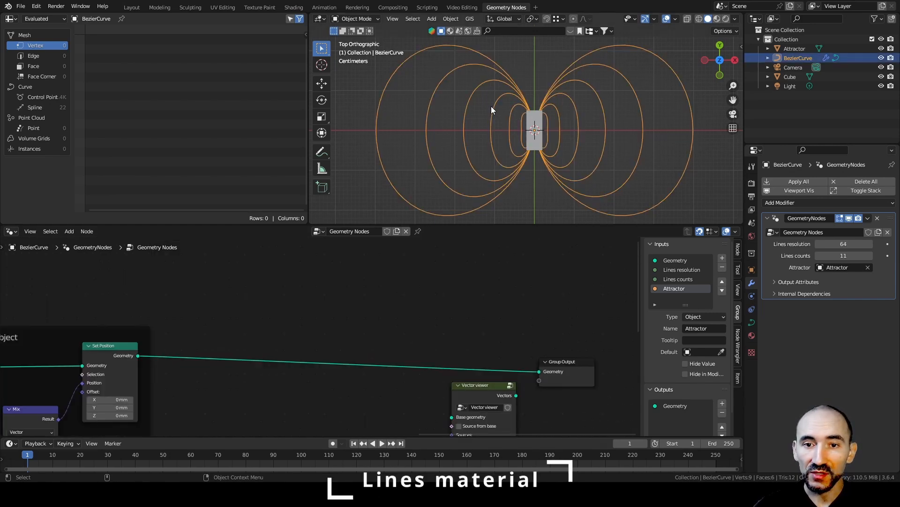
pyautogui.moveTo(304, 273); pyautogui.dragTo(267, 325, button='middle')
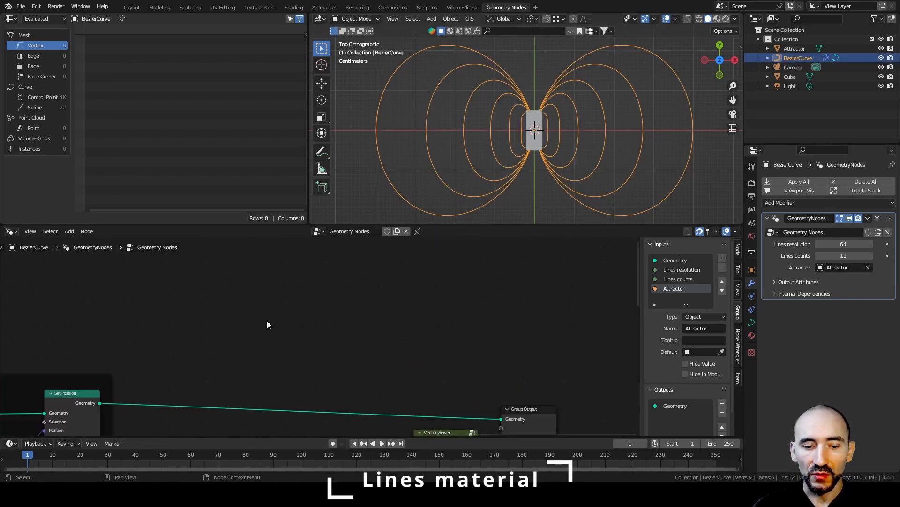
pyautogui.hotkey('shift', 'a')
pyautogui.write('group')
pyautogui.press('Return')
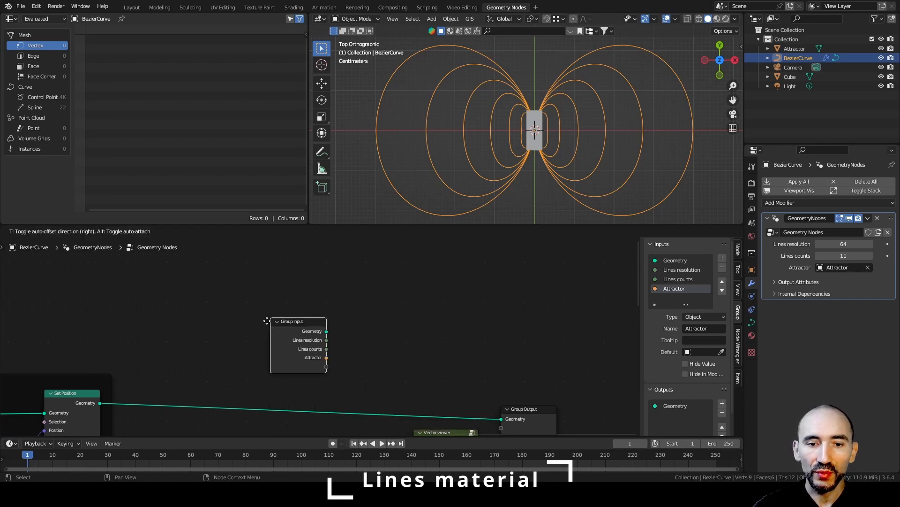
pyautogui.click(164, 274)
# Step: Add a Float group input named Lines radius with a minimum of 0
pyautogui.click(722, 257)
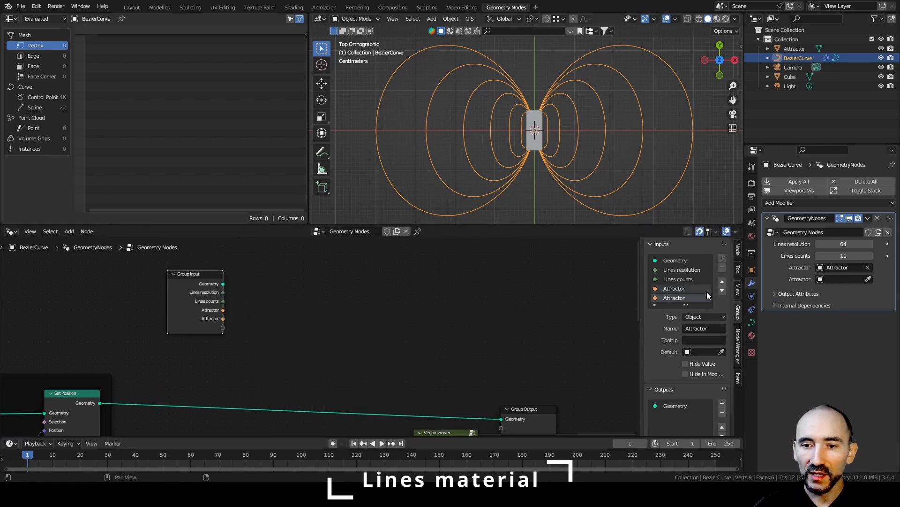
pyautogui.click(705, 317)
pyautogui.click(714, 350)
pyautogui.doubleClick(707, 340)
pyautogui.write('Lin')
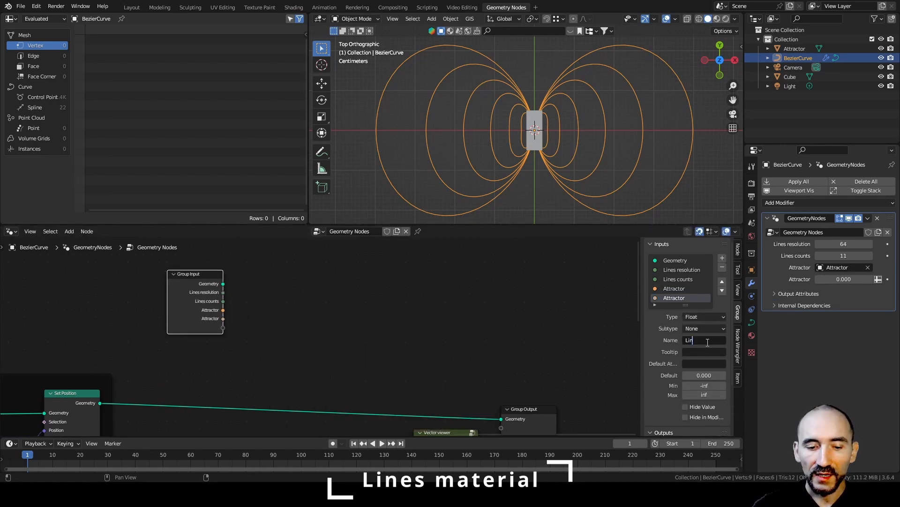
pyautogui.write('es radius')
pyautogui.press('Return')
# Step: Add a Material group input named Lines material
pyautogui.click(723, 258)
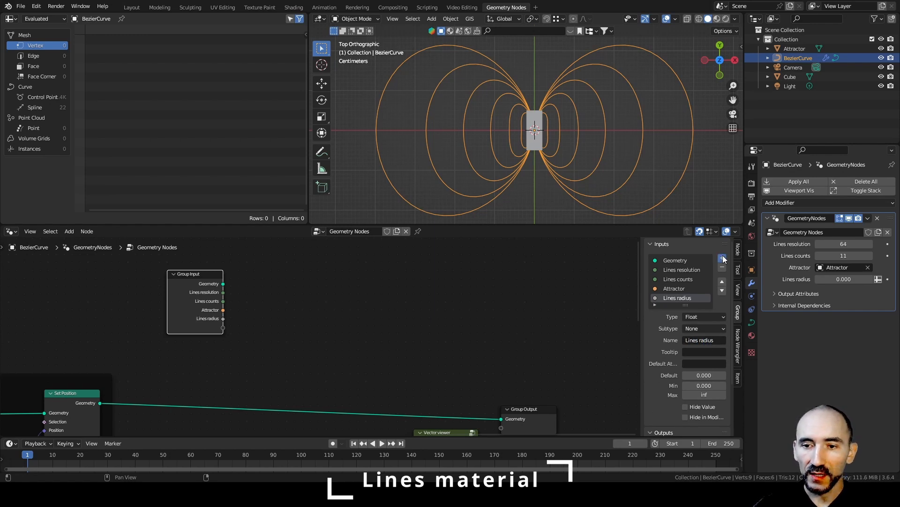
pyautogui.click(699, 315)
pyautogui.click(717, 403)
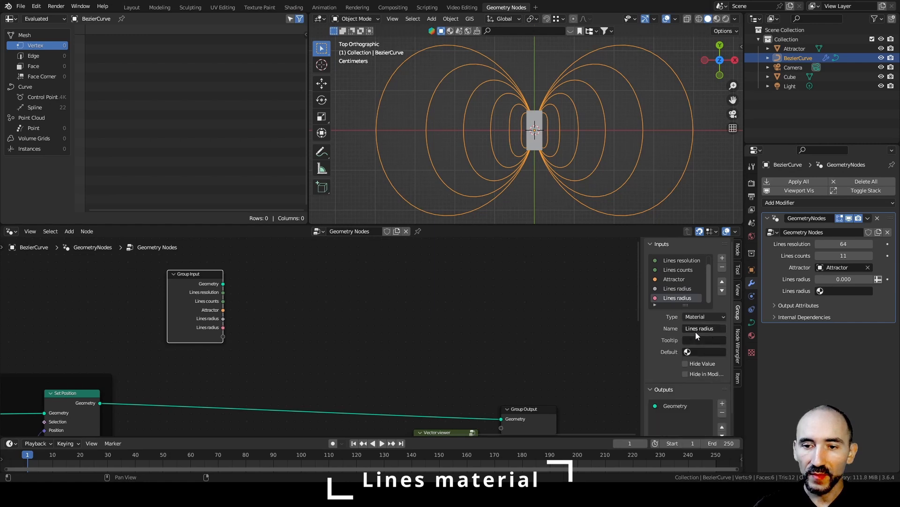
pyautogui.write('Lines mater')
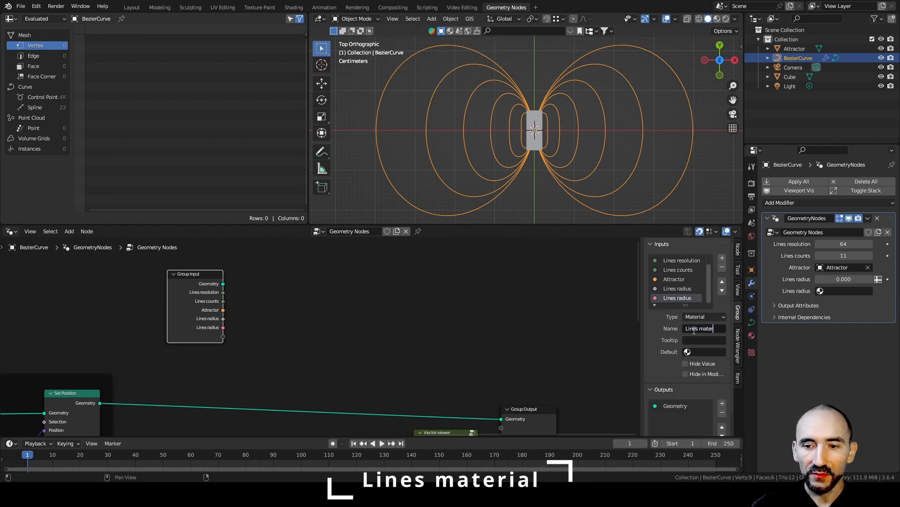
pyautogui.write('ial')
pyautogui.press('Return')
# Step: Add a Curve to Mesh node and connect the Set Position geometry to its Curve input
pyautogui.press('F3')
pyautogui.write('curve to mesh')
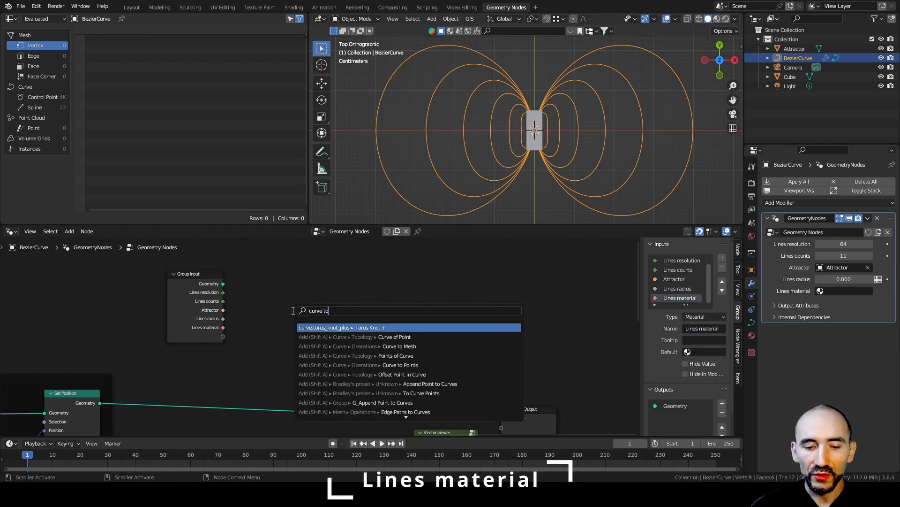
pyautogui.press('Return')
pyautogui.click(293, 310)
pyautogui.moveTo(100, 402); pyautogui.dragTo(377, 302)
# Step: Add a Curve Circle as the Curve to Mesh profile with Fill Caps enabled, and connect Lines radius to the circle's Radius
pyautogui.press('F3')
pyautogui.write('circle cu')
pyautogui.press('Down')
pyautogui.press('Down')
pyautogui.press('Return')
pyautogui.click(319, 347)
pyautogui.keyDown('alt'); pyautogui.moveTo(320, 342); pyautogui.dragTo(360, 311, button='right'); pyautogui.keyUp('alt')
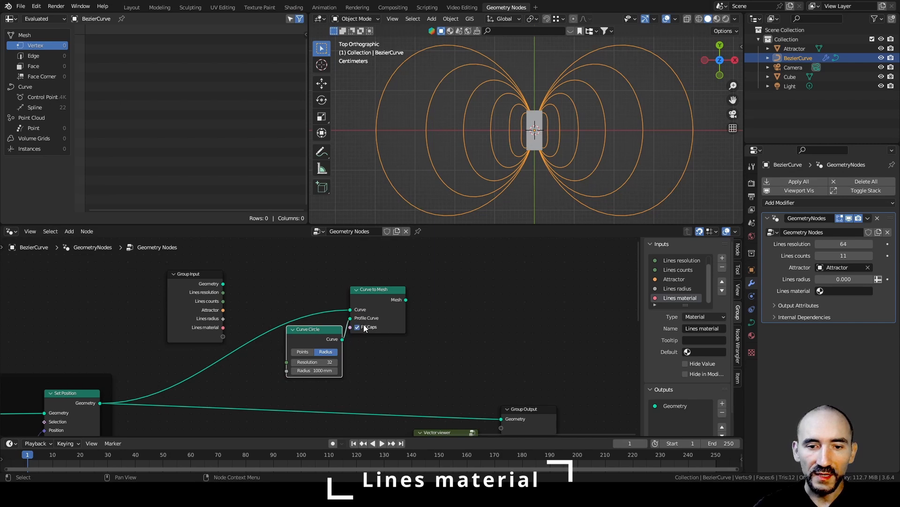
pyautogui.moveTo(223, 318); pyautogui.dragTo(285, 370)
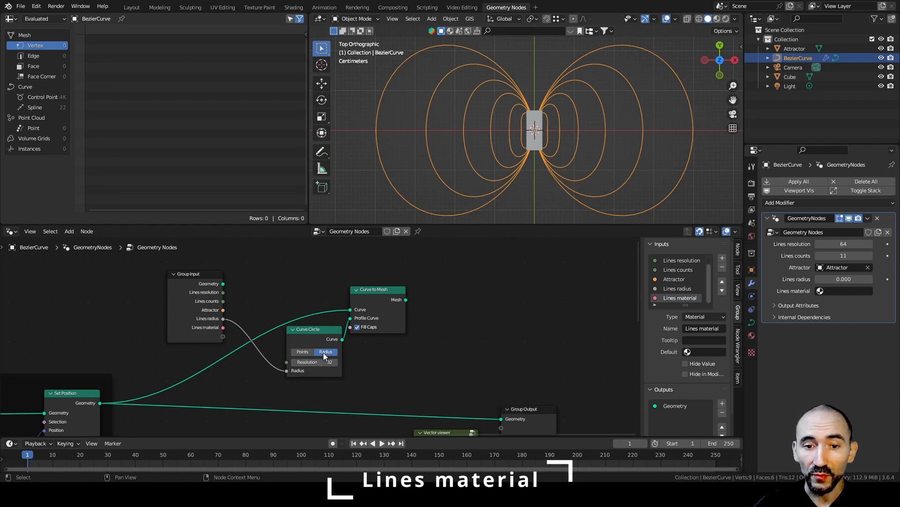
# Step: Add a Set Material node after Curve to Mesh and connect the Lines material input to its Material socket
pyautogui.hotkey('shift', 'a')
pyautogui.write('set ma')
pyautogui.press('Return')
pyautogui.moveTo(223, 327); pyautogui.dragTo(423, 359)
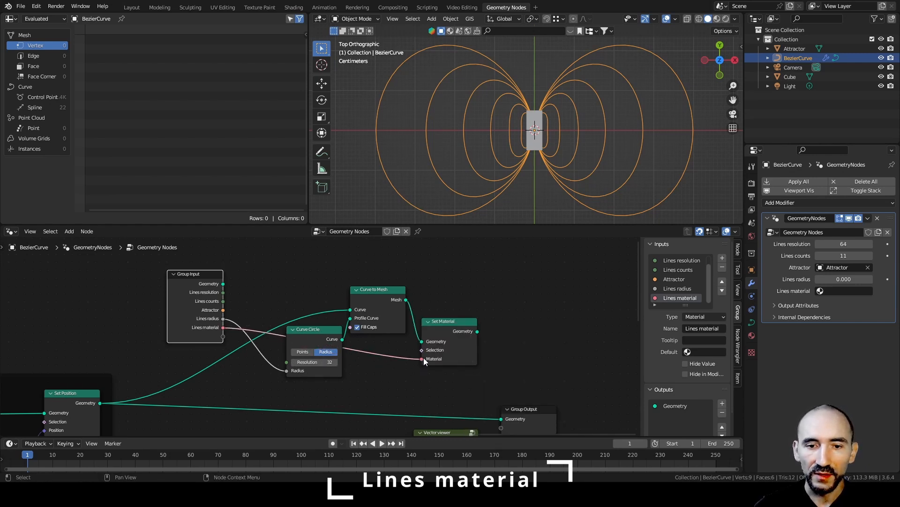
# Step: Select the Group Input, Curve Circle, Curve to Mesh and Set Material nodes and join them in a frame
pyautogui.moveTo(139, 275); pyautogui.dragTo(518, 379)
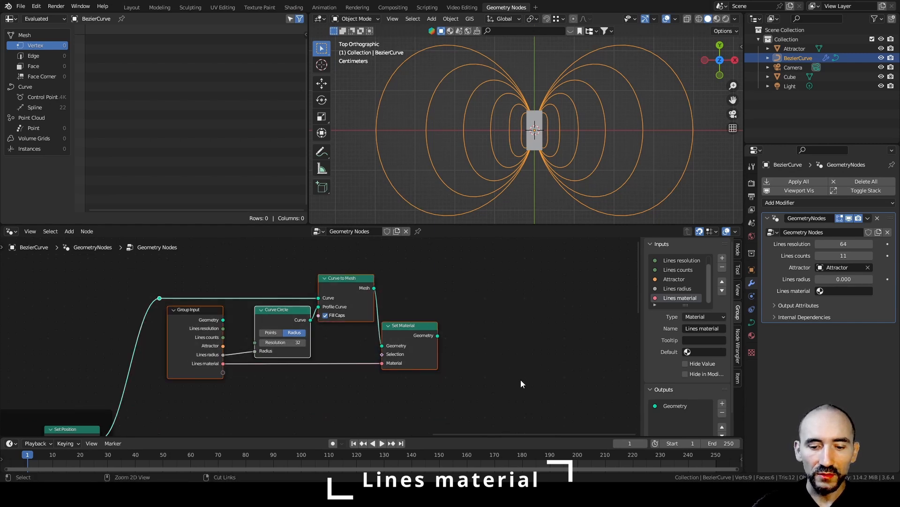
pyautogui.hotkey('ctrl', 'j')
pyautogui.press('F2')
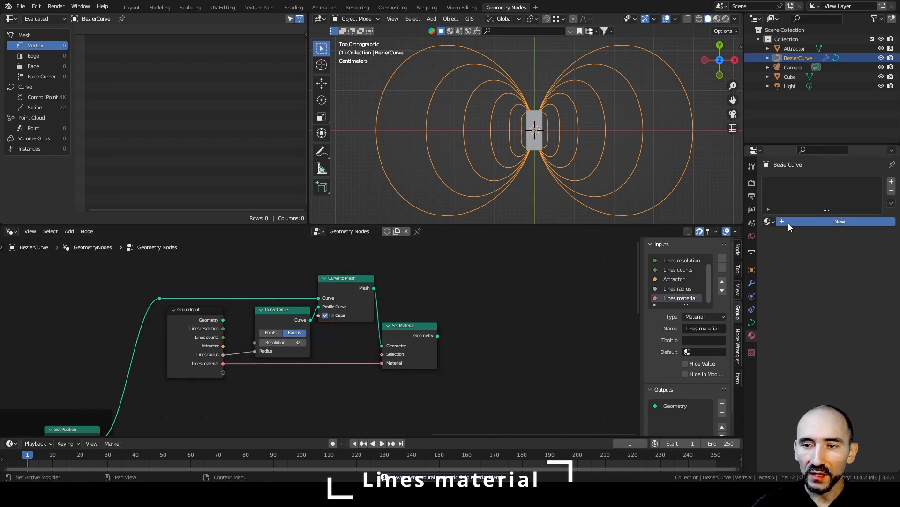
# Step: Create a material named Lines material, assign it to the modifier's Lines material input, and save the file
pyautogui.click(790, 222)
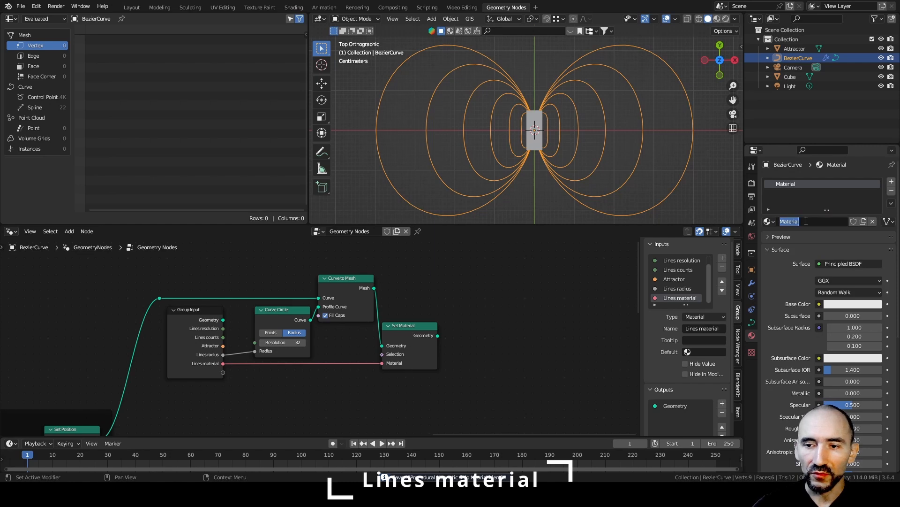
pyautogui.write('Lines materia')
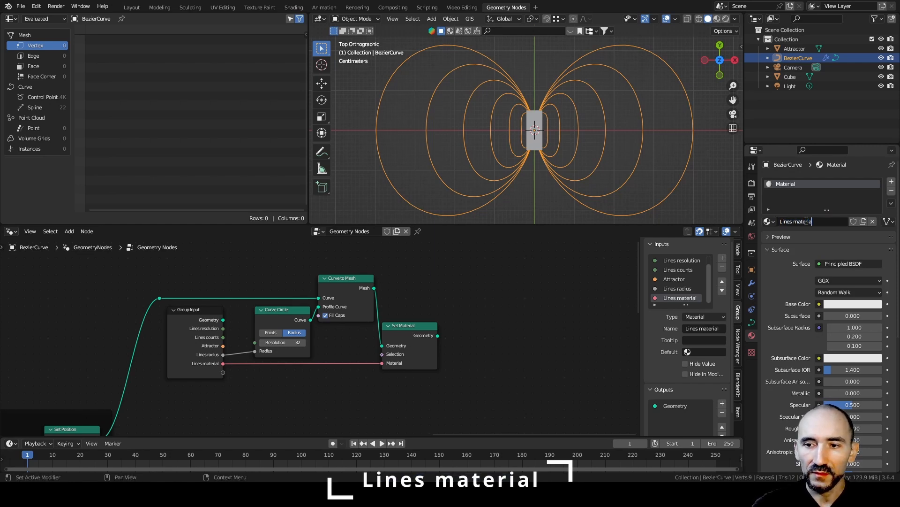
pyautogui.write('l')
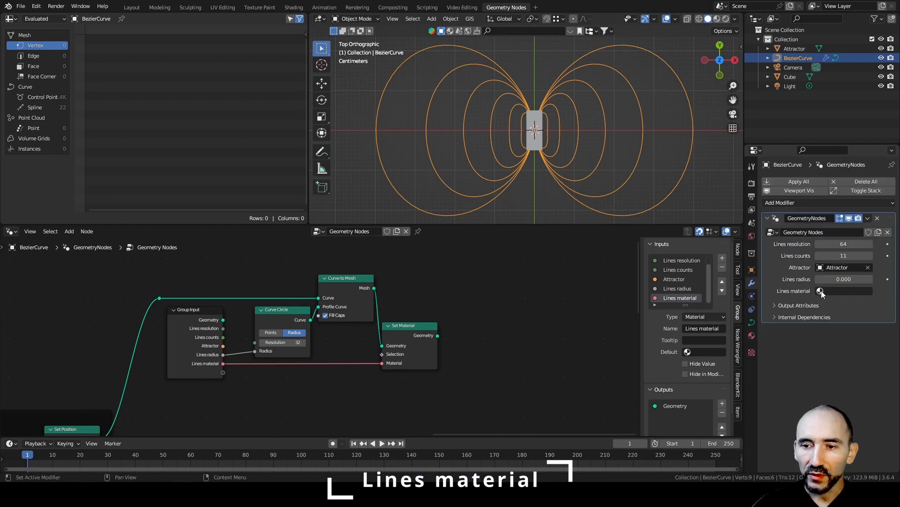
pyautogui.click(822, 291)
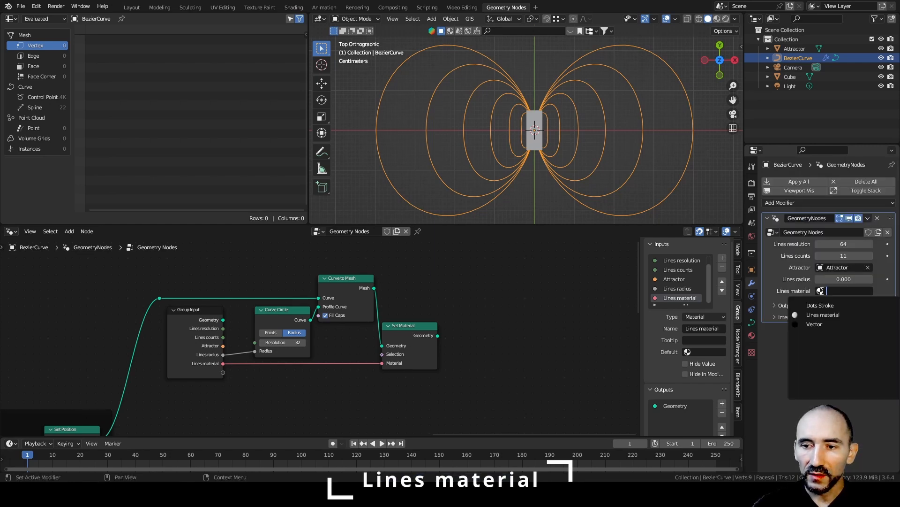
pyautogui.click(823, 316)
pyautogui.hotkey('ctrl', 's')
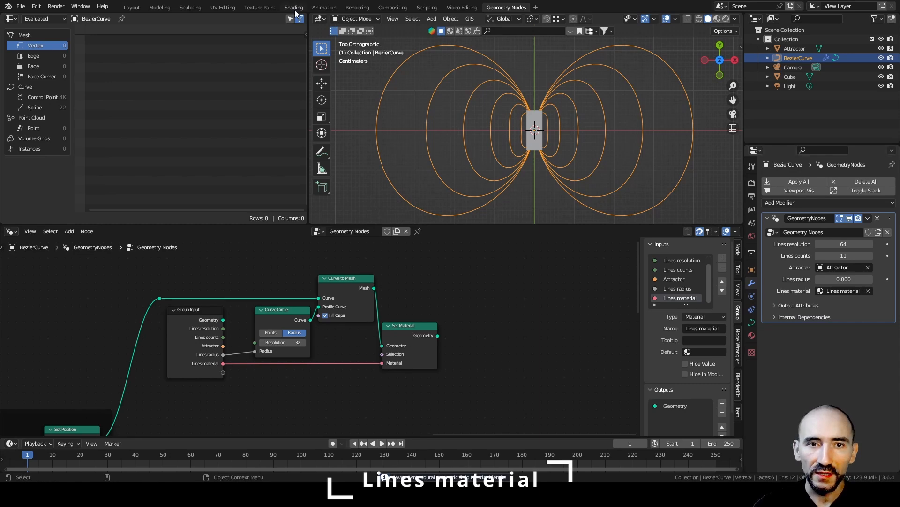
# Step: Switch to the Shading workspace and set the modifier's Lines radius to 0.1
pyautogui.click(293, 8)
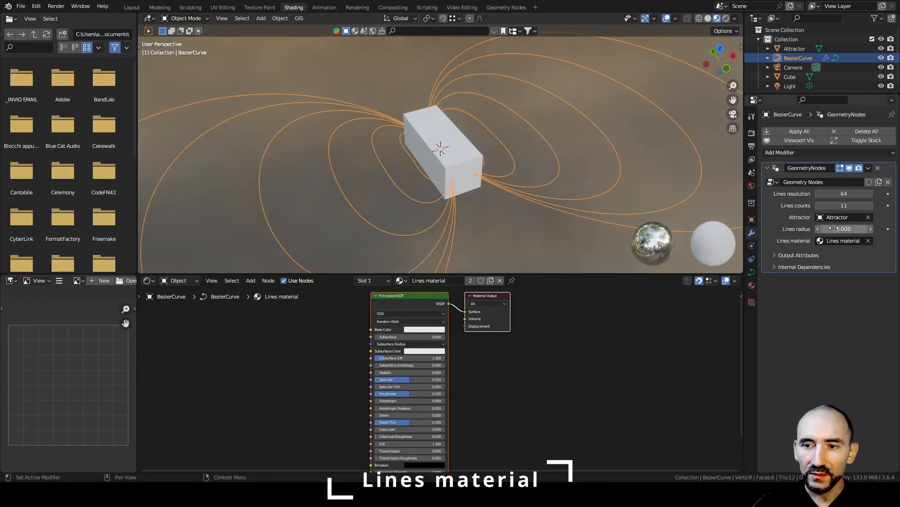
pyautogui.click(833, 228)
pyautogui.write('0.1')
pyautogui.press('Return')
# Step: Return to the Geometry Nodes workspace, connect the Set Material geometry to the Group Output, and save the file
pyautogui.click(507, 7)
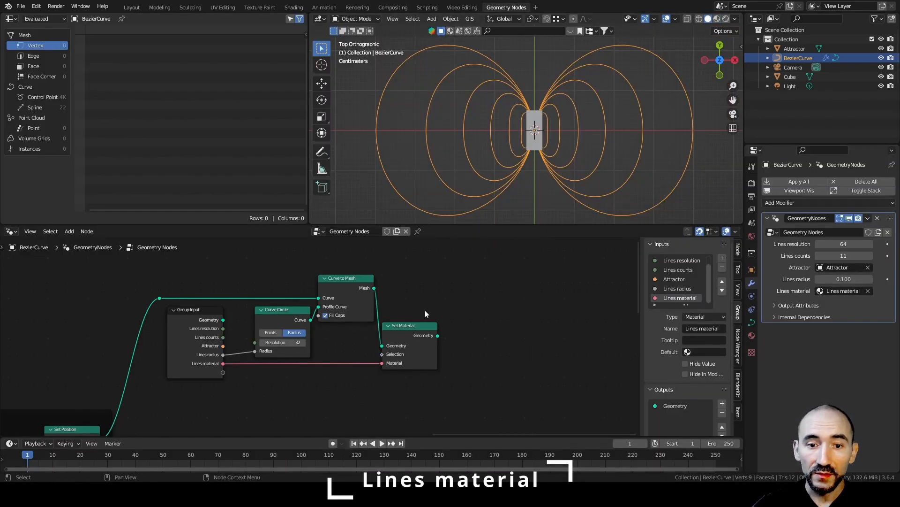
pyautogui.moveTo(481, 367); pyautogui.dragTo(344, 293, button='middle')
pyautogui.scroll(-4, 328, 328)
pyautogui.moveTo(375, 362); pyautogui.dragTo(599, 349)
pyautogui.moveTo(305, 280); pyautogui.dragTo(580, 356)
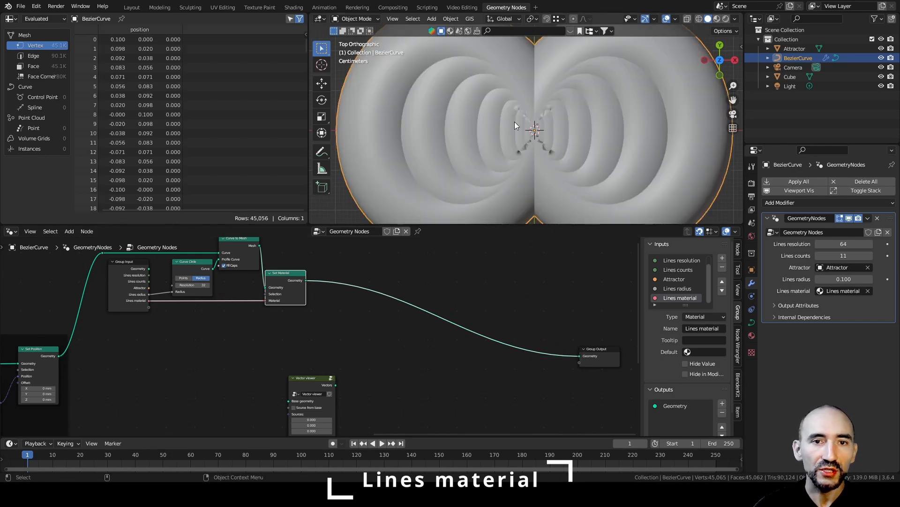
pyautogui.hotkey('ctrl', 's')
# Step: Switch to the Shading workspace and reduce the modifier's Lines radius to 0.000
pyautogui.click(294, 8)
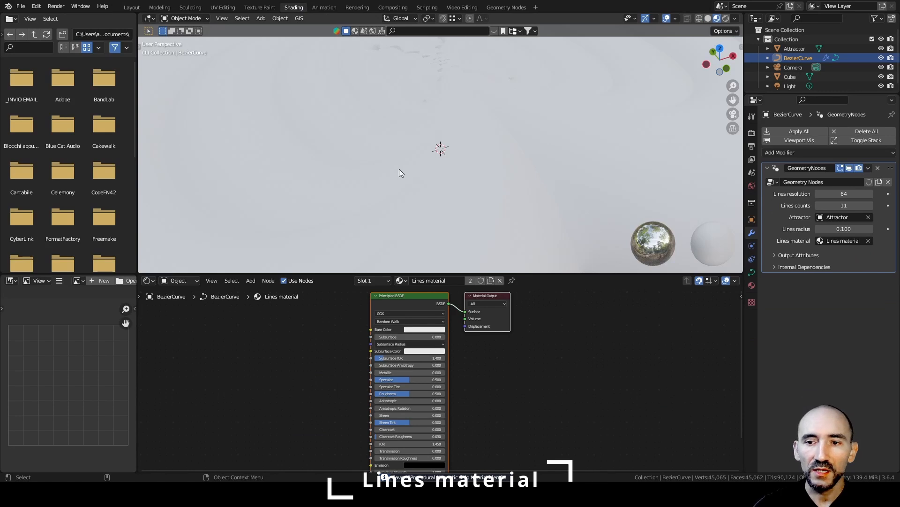
pyautogui.click(844, 228)
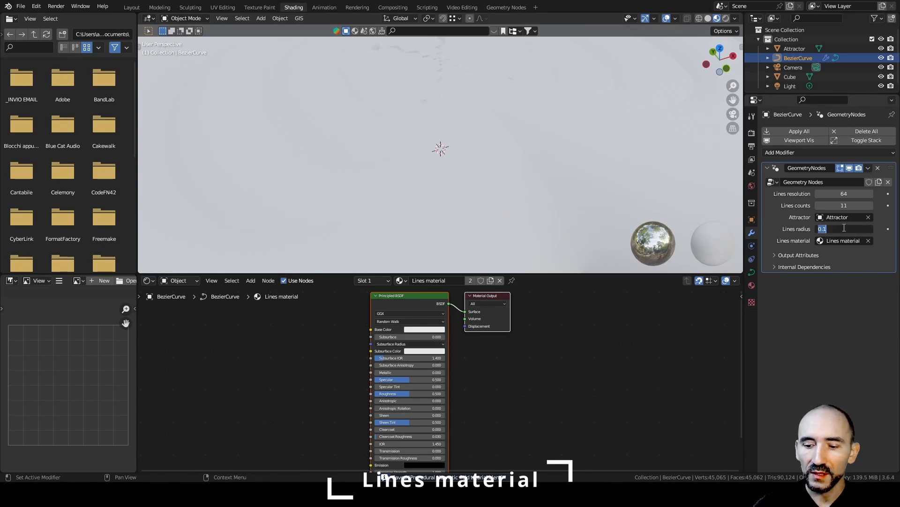
pyautogui.write('0')
pyautogui.press('Return')
# Step: Set the Lines material's base color to blue and its emission color to light blue
pyautogui.scroll(3, 475, 314)
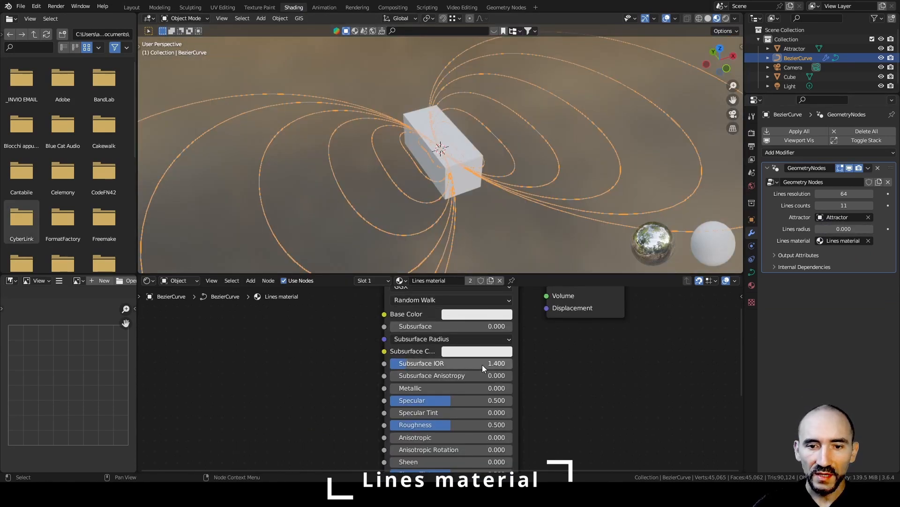
pyautogui.click(476, 314)
pyautogui.click(510, 186)
pyautogui.moveTo(576, 416); pyautogui.dragTo(574, 291, button='middle')
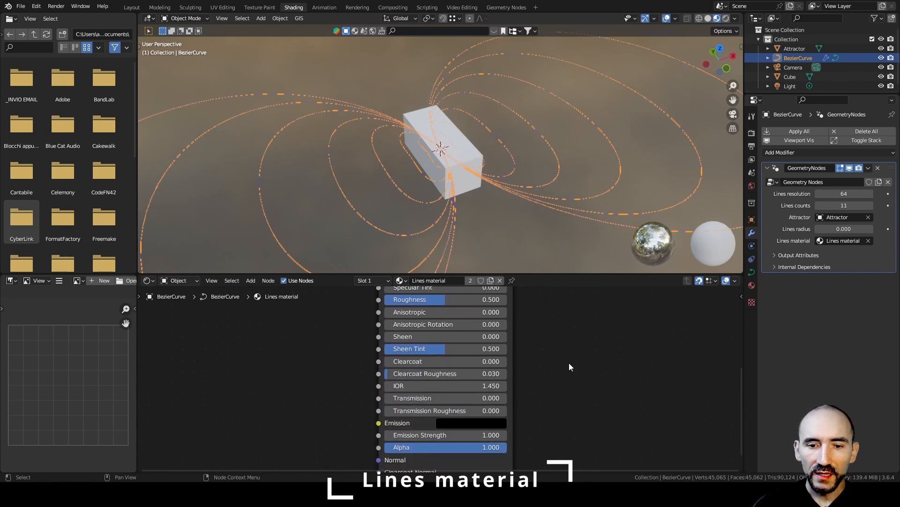
pyautogui.moveTo(566, 376); pyautogui.dragTo(578, 352, button='middle')
pyautogui.scroll(3, 539, 375)
pyautogui.click(499, 403)
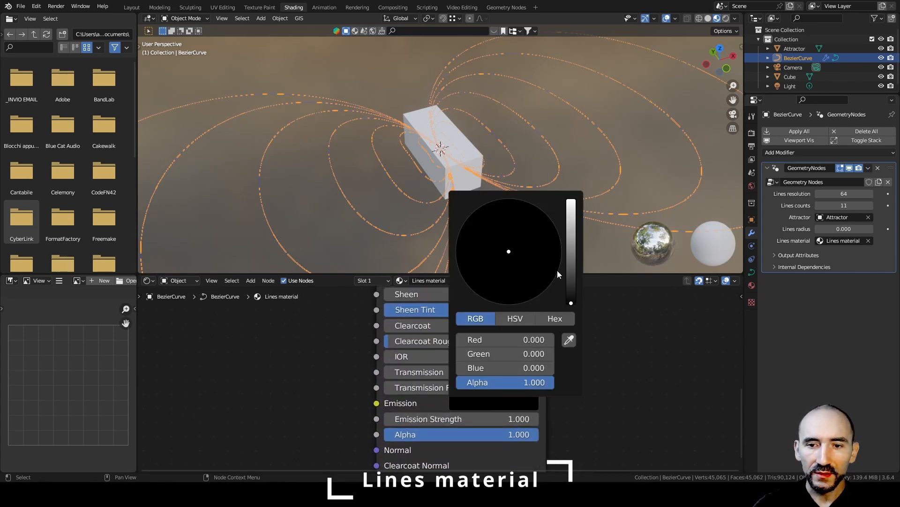
pyautogui.click(571, 201)
pyautogui.click(514, 241)
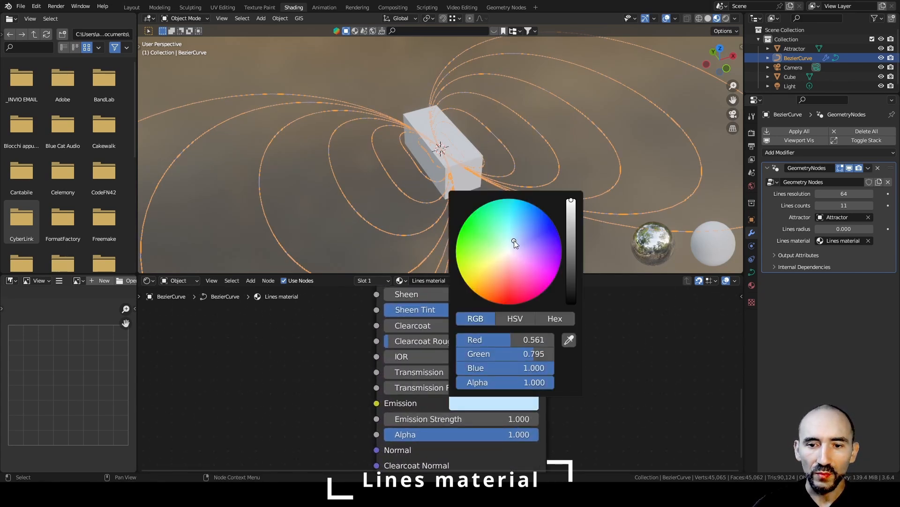
# Step: Set the Lines material's emission strength to 75 and return to the Geometry Nodes workspace
pyautogui.click(476, 419)
pyautogui.write('75')
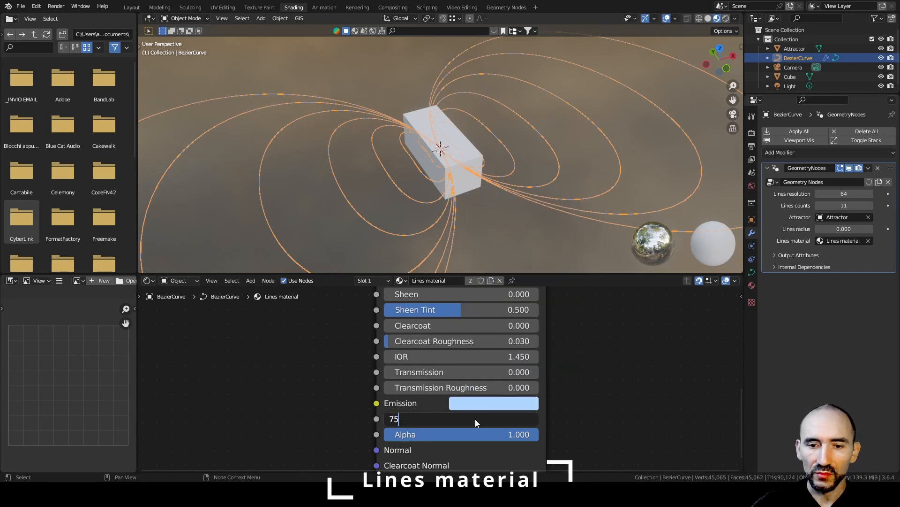
pyautogui.press('Return')
pyautogui.moveTo(497, 232); pyautogui.dragTo(482, 176, button='middle')
pyautogui.click(498, 7)
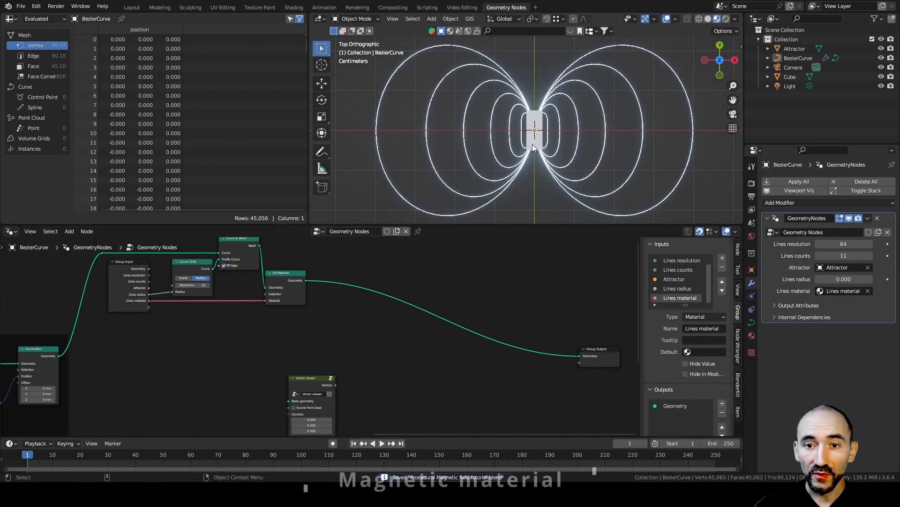
# Step: Select the magnet cube and give it a new material named Magnetic material
pyautogui.click(534, 143)
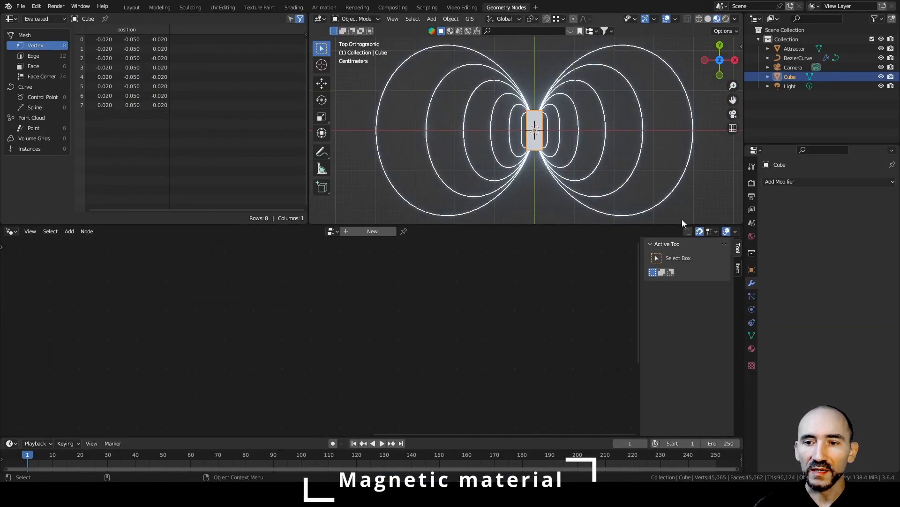
pyautogui.click(752, 349)
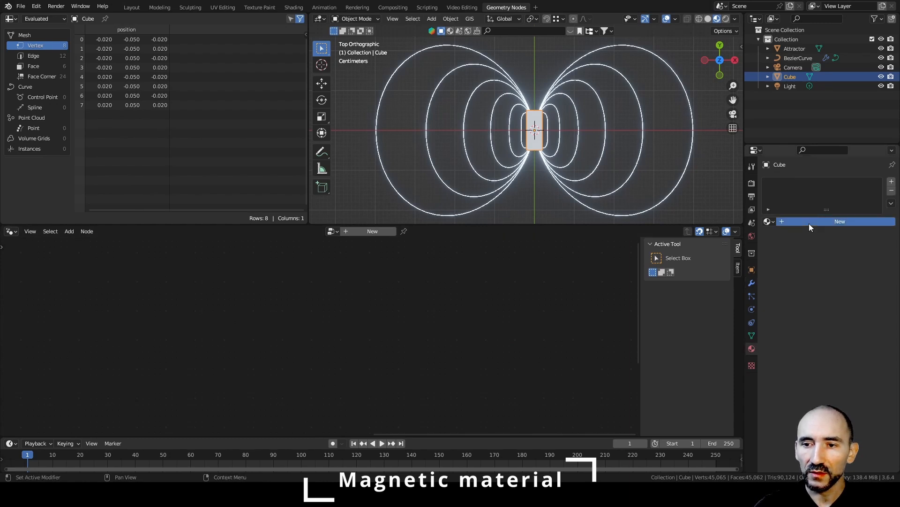
pyautogui.click(809, 223)
pyautogui.doubleClick(808, 221)
pyautogui.write('Magnetic')
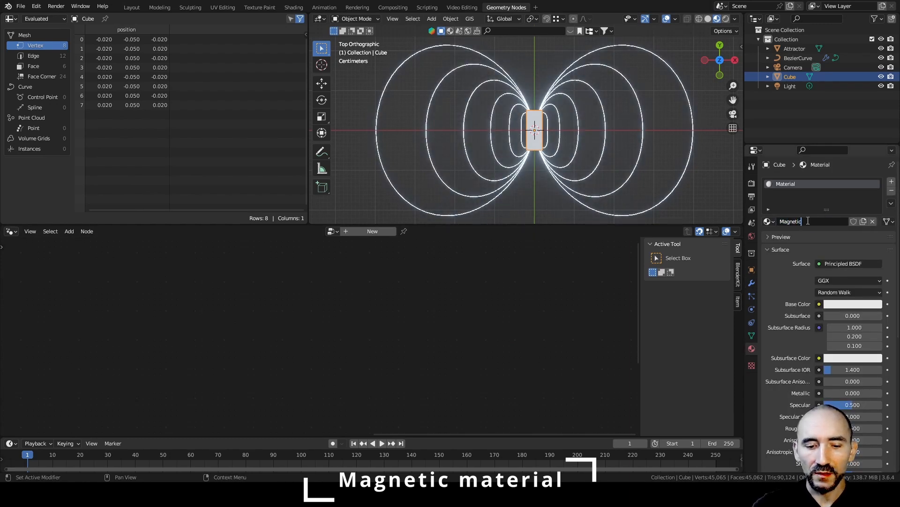
pyautogui.write(' material')
pyautogui.press('Return')
# Step: Switch to the Shading workspace and add a Texture Coordinate node in front of the Principled BSDF
pyautogui.click(294, 7)
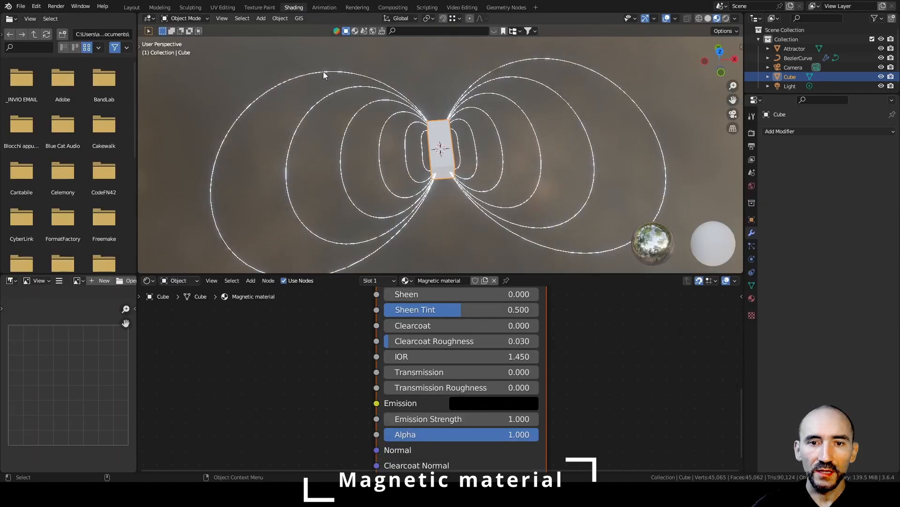
pyautogui.hotkey('shift', 'a')
pyautogui.write('tex coord')
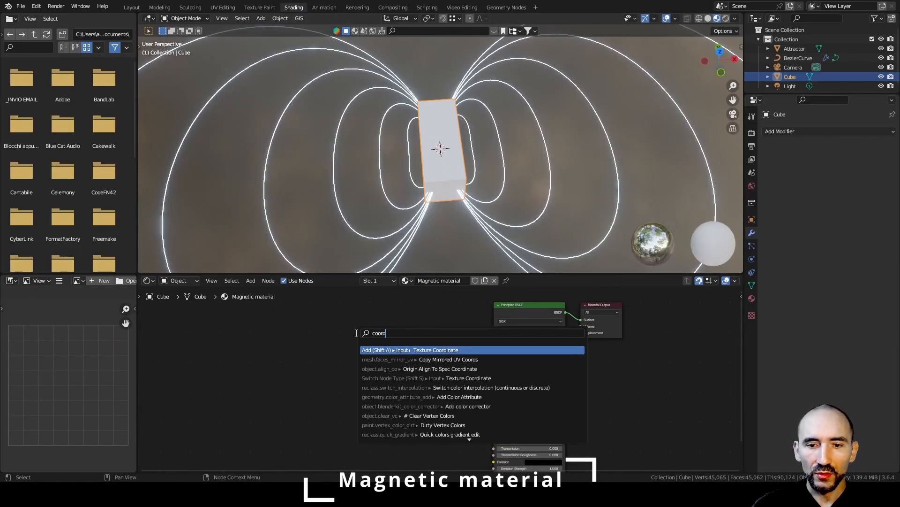
pyautogui.press('Return')
pyautogui.click(296, 324)
pyautogui.scroll(3, 296, 329)
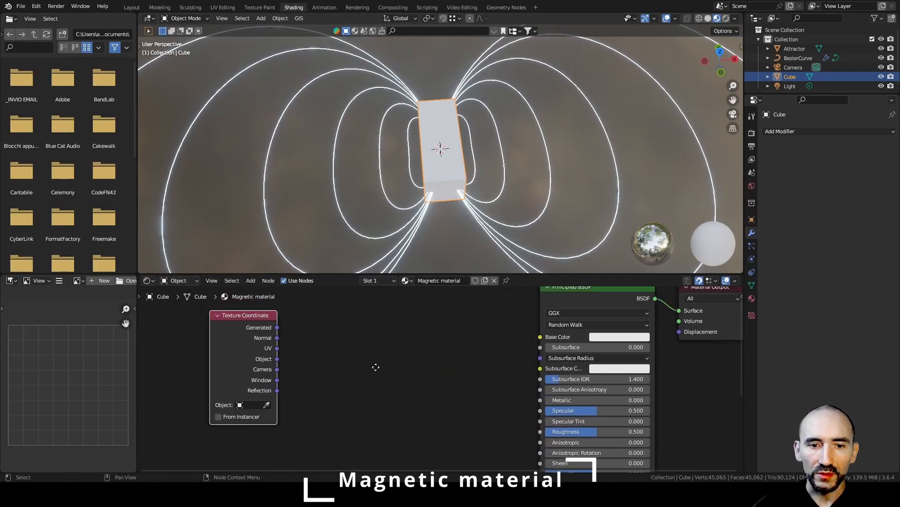
# Step: Add a Separate XYZ node fed by the Texture Coordinate's Generated output and place it beside that node
pyautogui.moveTo(244, 346); pyautogui.dragTo(294, 358)
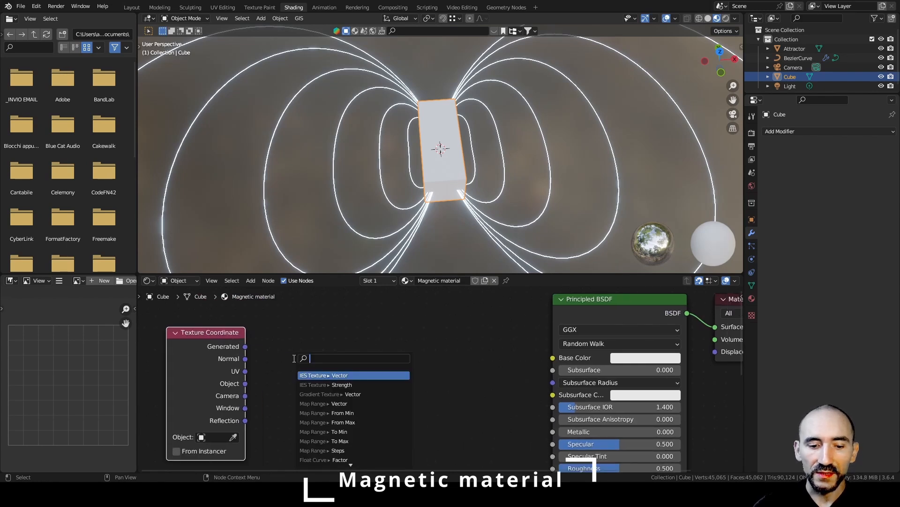
pyautogui.write('separa')
pyautogui.press('Return')
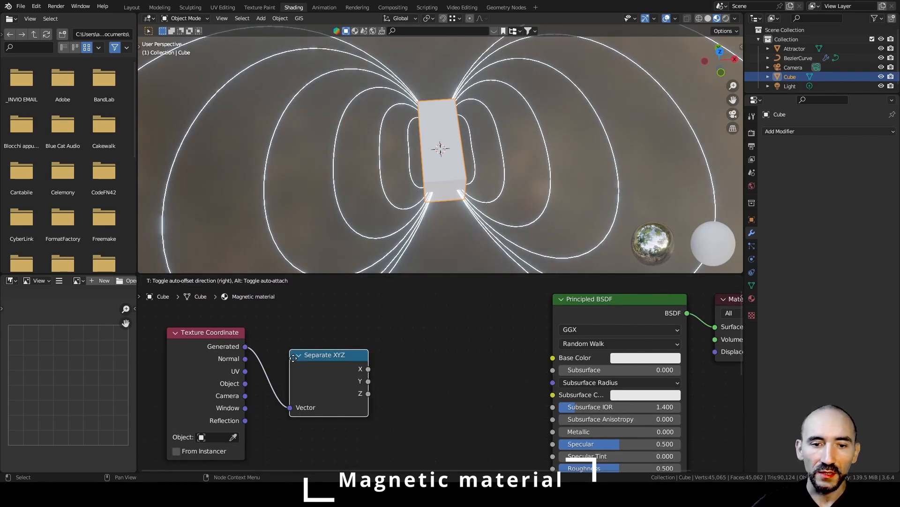
pyautogui.click(258, 335)
# Step: Preview the Separate XYZ node's X and Y outputs on the magnet to compare the gradient directions
pyautogui.keyDown('ctrl'); pyautogui.keyDown('shift'); pyautogui.click(309, 338); pyautogui.keyUp('shift'); pyautogui.keyUp('ctrl')
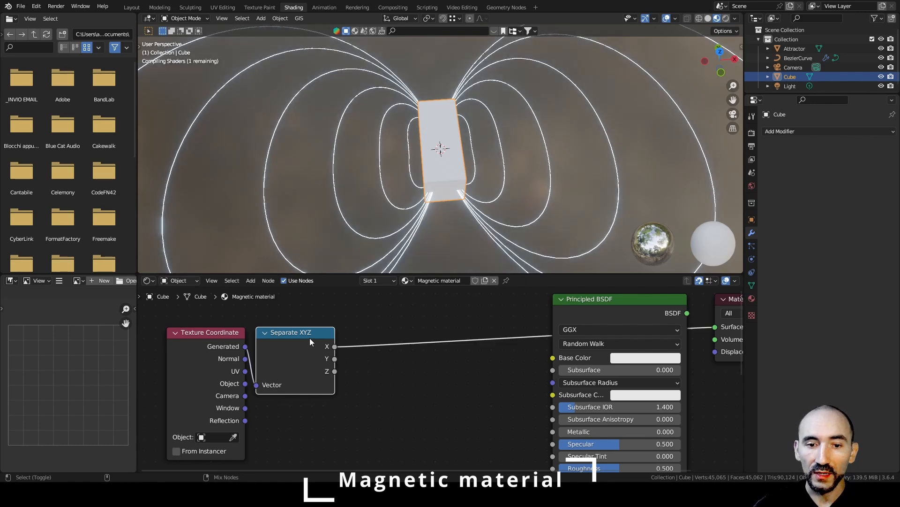
pyautogui.moveTo(562, 144); pyautogui.dragTo(560, 98, button='middle')
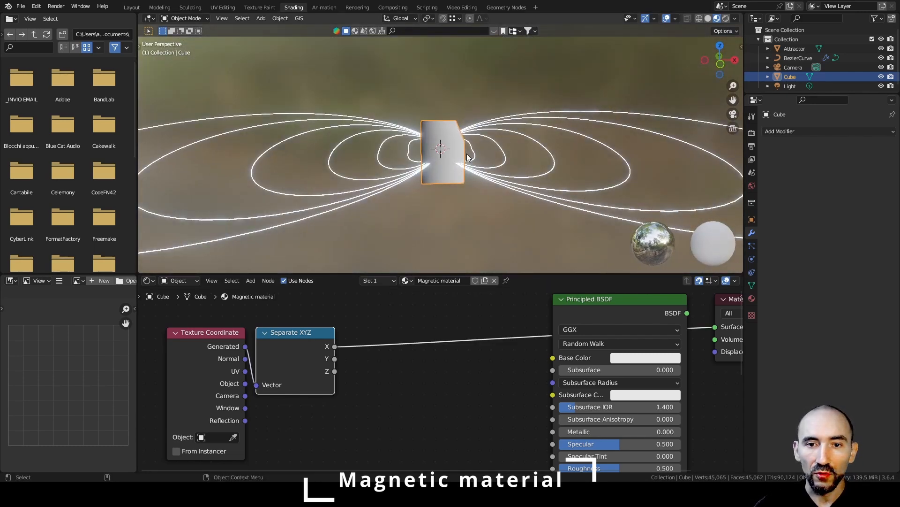
pyautogui.keyDown('ctrl'); pyautogui.keyDown('shift'); pyautogui.click(299, 336); pyautogui.keyUp('shift'); pyautogui.keyUp('ctrl')
pyautogui.moveTo(488, 179); pyautogui.dragTo(395, 184, button='middle')
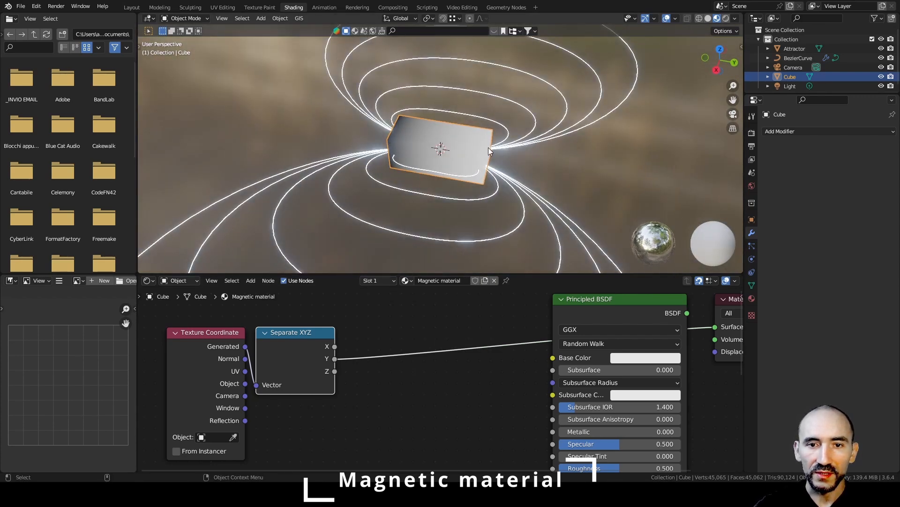
# Step: Delete the Principled BSDF node and add a Color Ramp driven by the Separate XYZ's Y output
pyautogui.scroll(-2, 547, 333)
pyautogui.press('x')
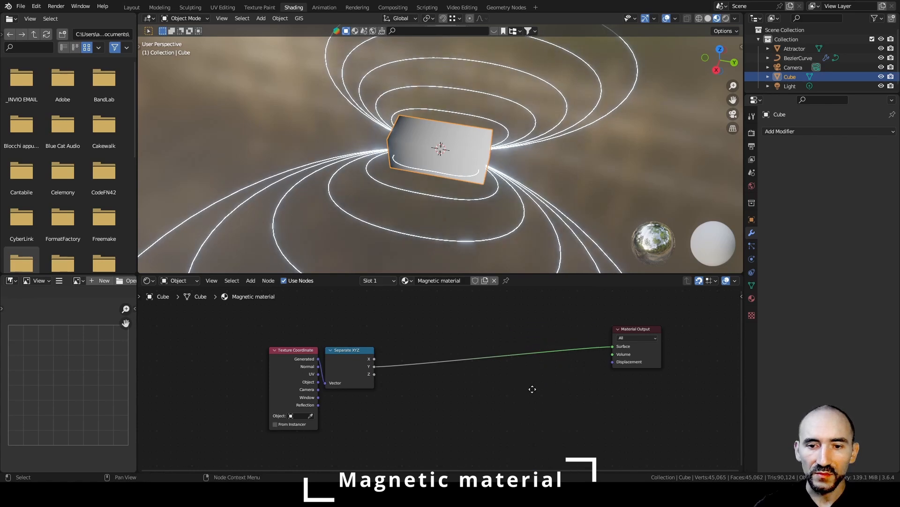
pyautogui.moveTo(533, 389); pyautogui.dragTo(474, 349, button='middle')
pyautogui.scroll(1, 473, 349)
pyautogui.moveTo(295, 316); pyautogui.dragTo(332, 353)
pyautogui.write('colo')
pyautogui.press('Return')
pyautogui.click(334, 348)
# Step: Color the Color Ramp's first stop blue and its last stop red
pyautogui.scroll(2, 389, 365)
pyautogui.scroll(1, 388, 361)
pyautogui.click(299, 390)
pyautogui.click(316, 420)
pyautogui.moveTo(400, 266); pyautogui.dragTo(401, 248)
pyautogui.click(387, 270)
pyautogui.moveTo(378, 298); pyautogui.dragTo(349, 339)
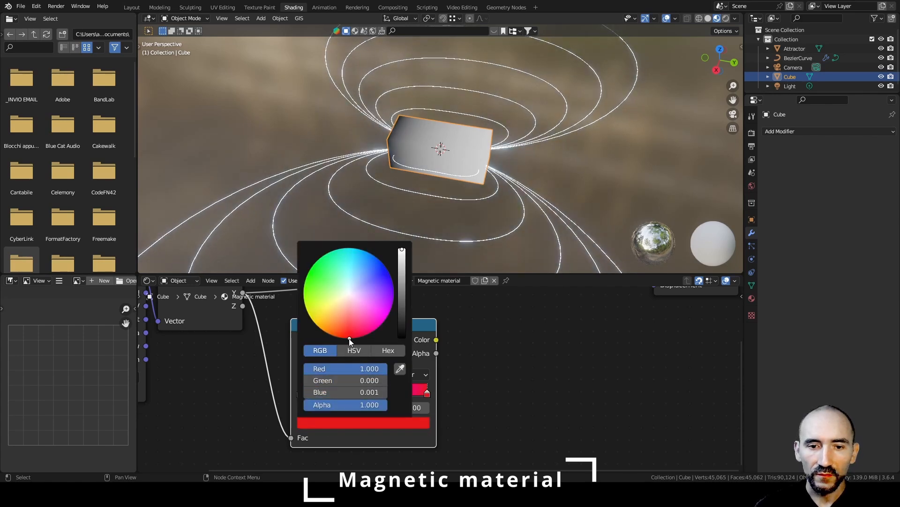
# Step: Set the Color Ramp's blue stop to position 0.49 and its red stop to position 0.5
pyautogui.moveTo(301, 393); pyautogui.dragTo(358, 400)
pyautogui.click(401, 407)
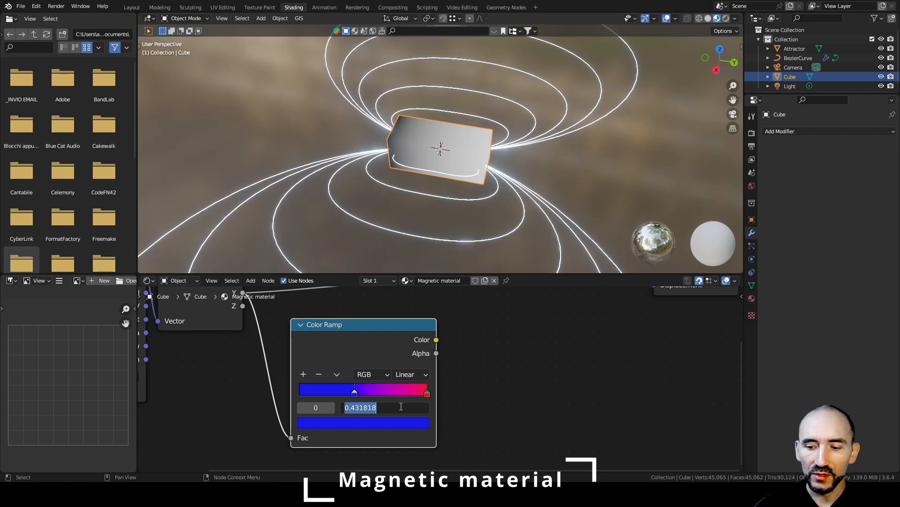
pyautogui.write('0.49')
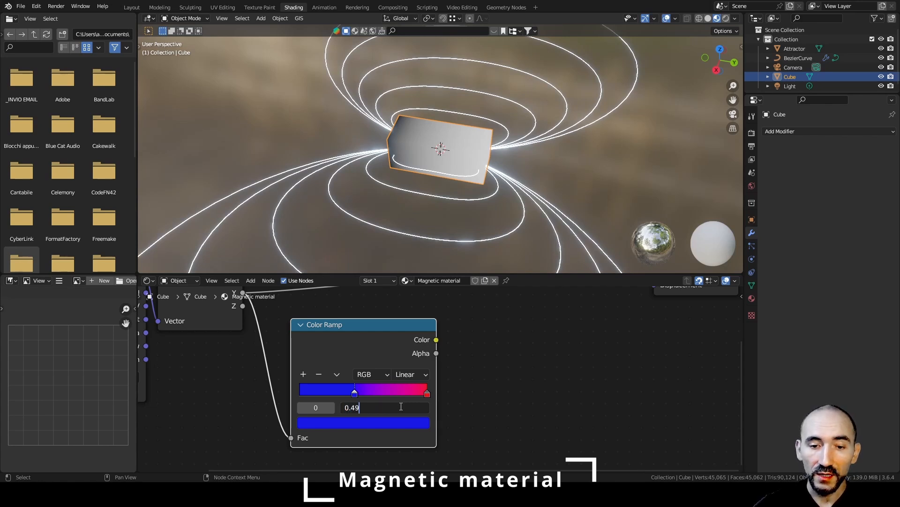
pyautogui.press('Return')
pyautogui.click(427, 393)
pyautogui.click(401, 406)
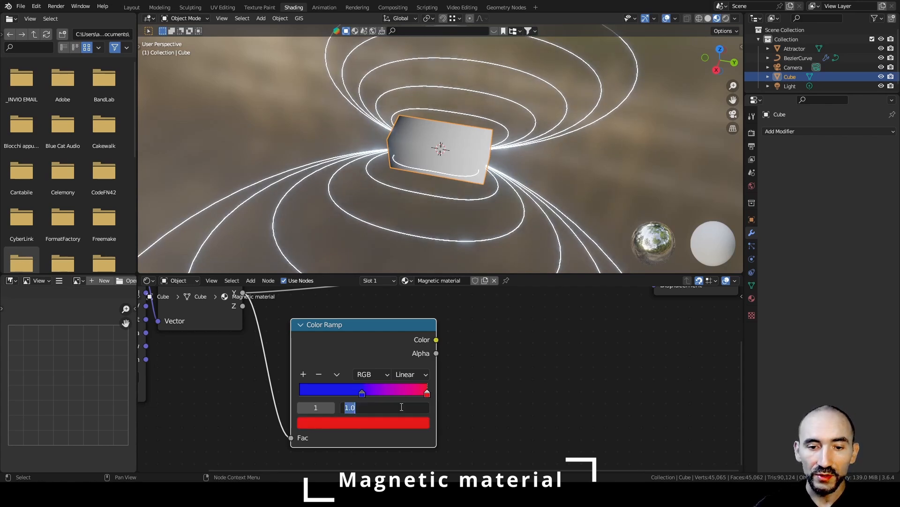
pyautogui.write('0.5')
pyautogui.press('Return')
# Step: Add a Diffuse BSDF node with its color fed by the Color Ramp's Color output
pyautogui.moveTo(488, 348); pyautogui.dragTo(353, 369, button='middle')
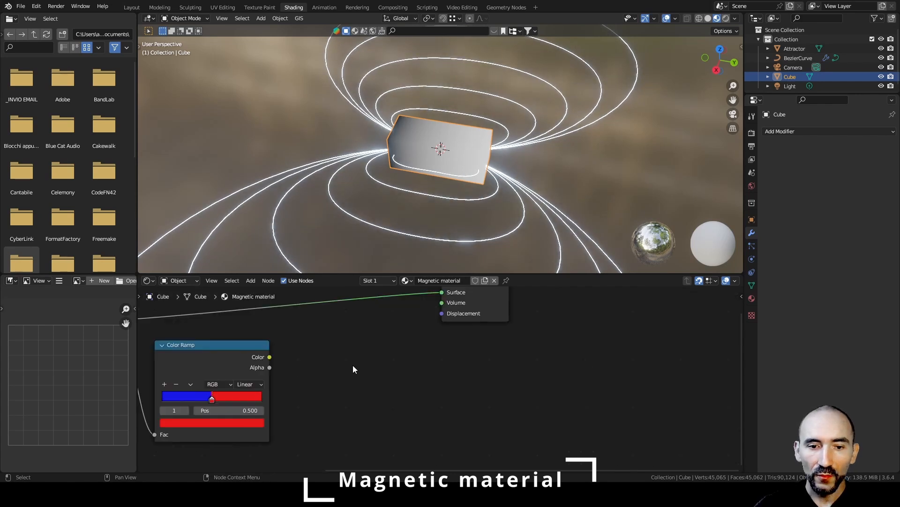
pyautogui.moveTo(270, 357); pyautogui.dragTo(327, 355)
pyautogui.write('diff')
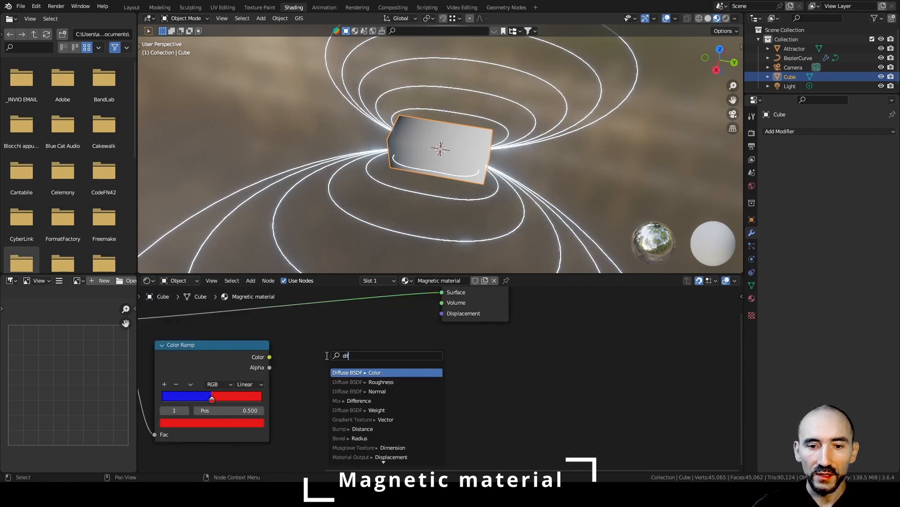
pyautogui.press('Return')
pyautogui.click(317, 331)
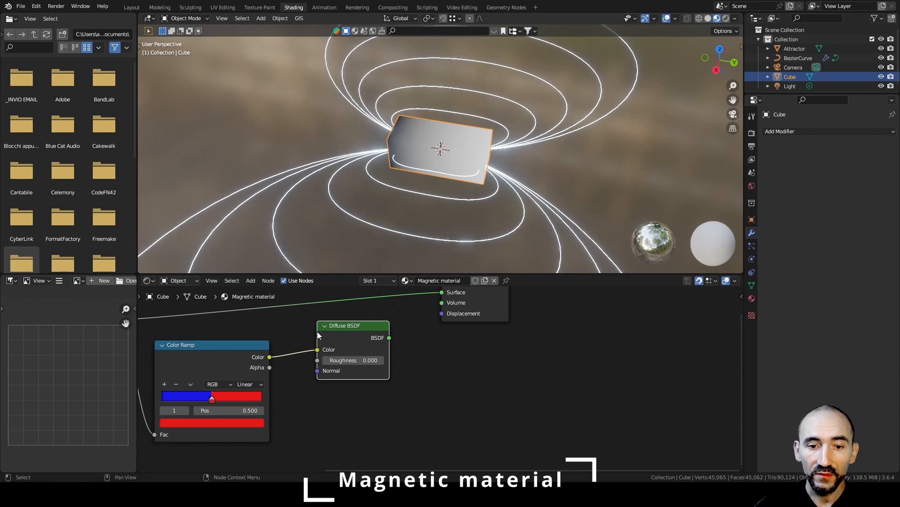
# Step: Connect the Diffuse BSDF to the Material Output's Surface, check the magnet's two colors, and save the file
pyautogui.moveTo(384, 340); pyautogui.dragTo(302, 401, button='middle')
pyautogui.moveTo(308, 398); pyautogui.dragTo(363, 350)
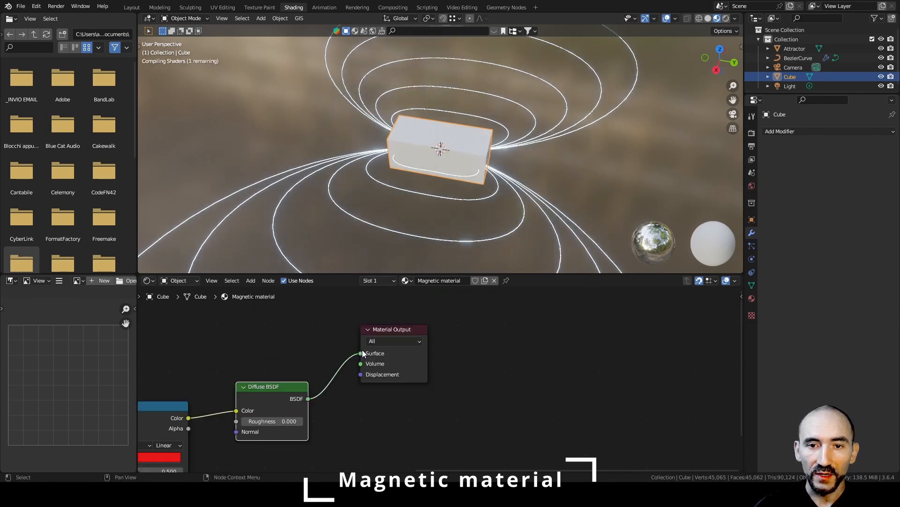
pyautogui.moveTo(453, 171); pyautogui.dragTo(444, 197, button='middle')
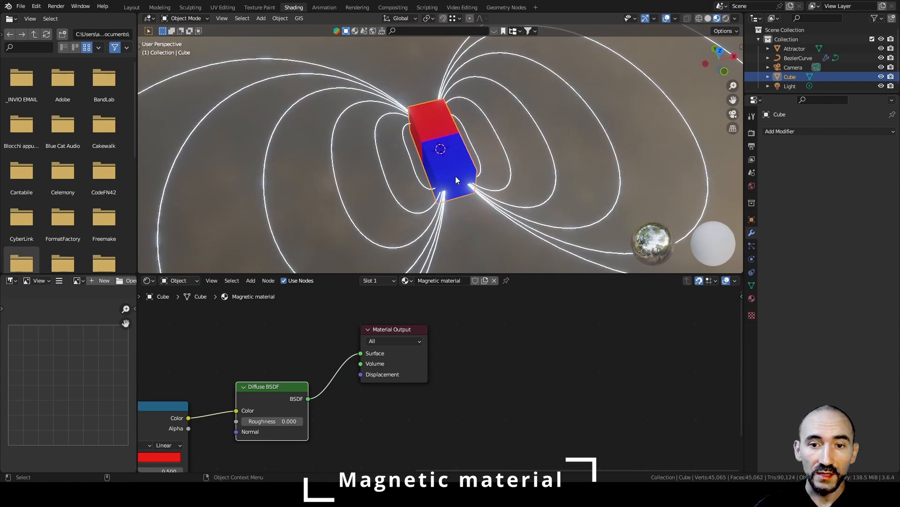
pyautogui.hotkey('ctrl', 's')
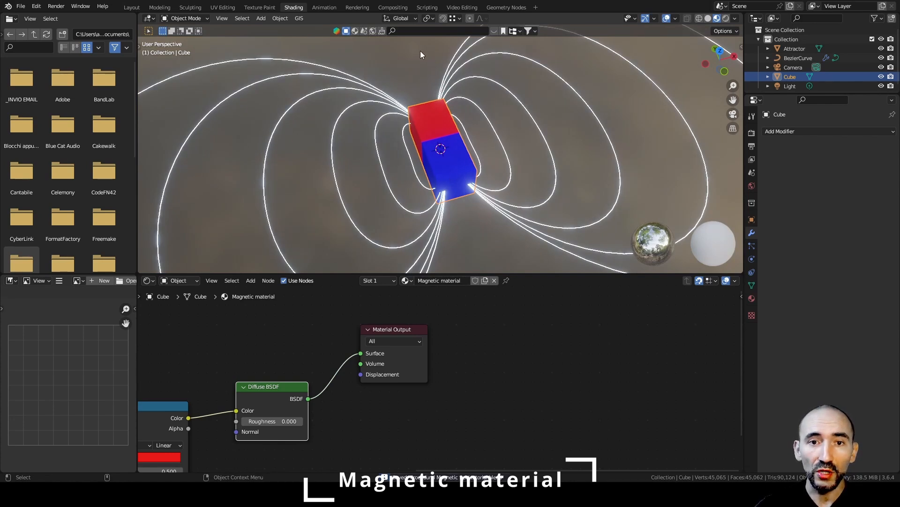
# Step: In the Geometry Nodes workspace, frame the field lines' Group Input, Curve Circle, Curve to Mesh and Set Material nodes with the label Curve to Mesh
pyautogui.click(503, 10)
pyautogui.click(506, 175)
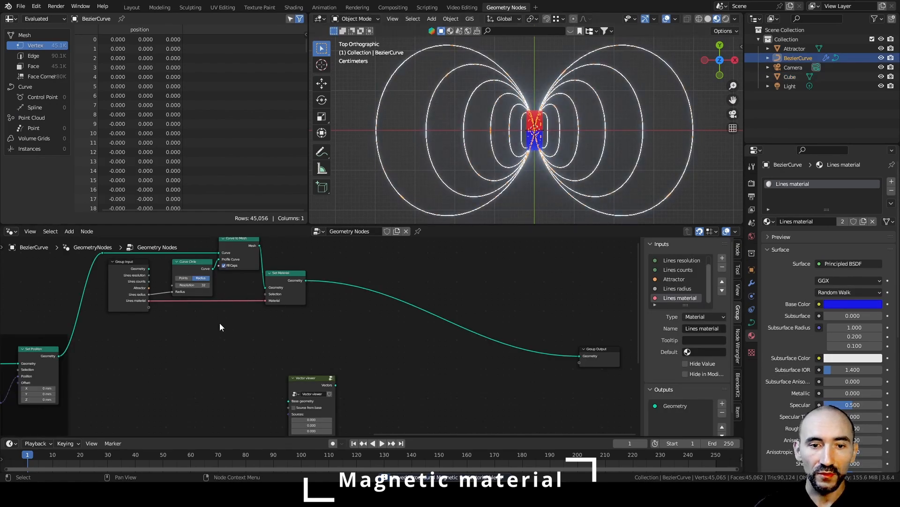
pyautogui.scroll(4, 213, 305)
pyautogui.moveTo(214, 304); pyautogui.dragTo(339, 335, button='middle')
pyautogui.moveTo(185, 381); pyautogui.dragTo(469, 245)
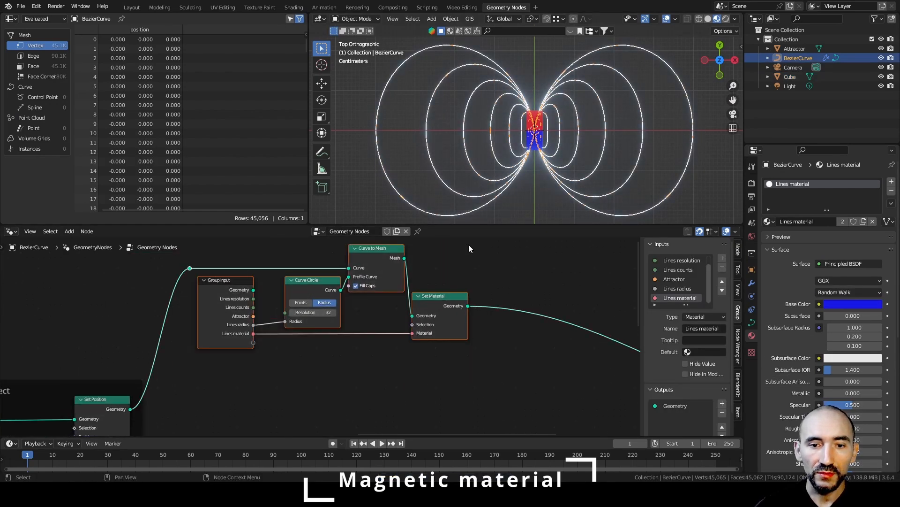
pyautogui.hotkey('ctrl', 'j')
pyautogui.press('F2')
pyautogui.write('Curve to Mesh')
pyautogui.press('Return')
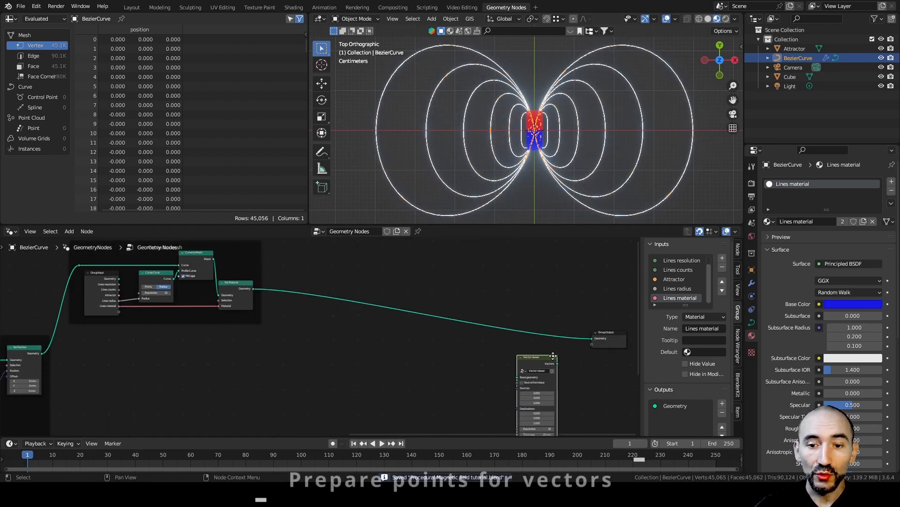
# Step: Add an Integer input named Vector count with a minimum of 0 to the Geometry Nodes group
pyautogui.scroll(3, 494, 317)
pyautogui.scroll(2, 494, 314)
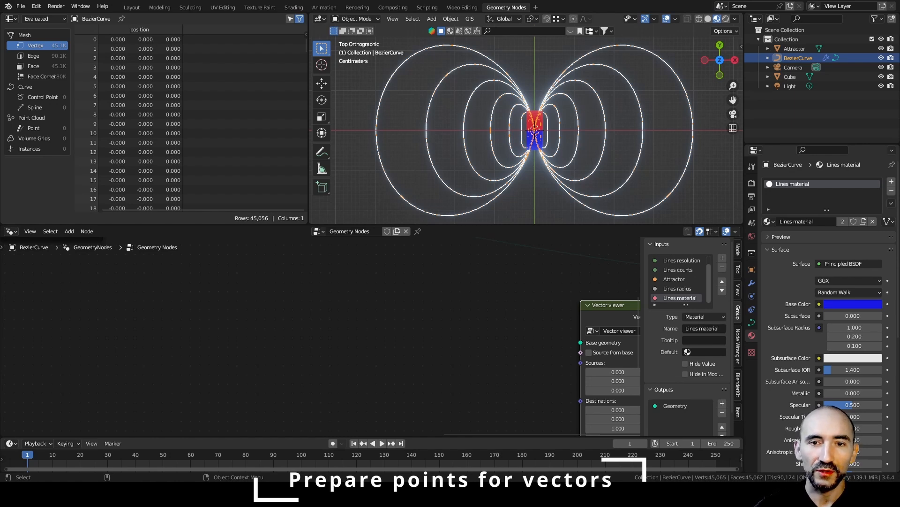
pyautogui.click(723, 258)
pyautogui.click(705, 317)
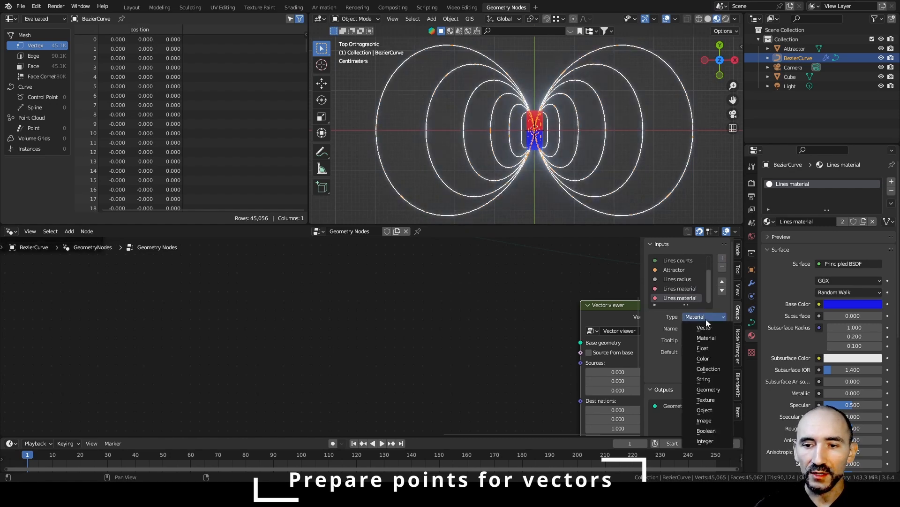
pyautogui.click(705, 441)
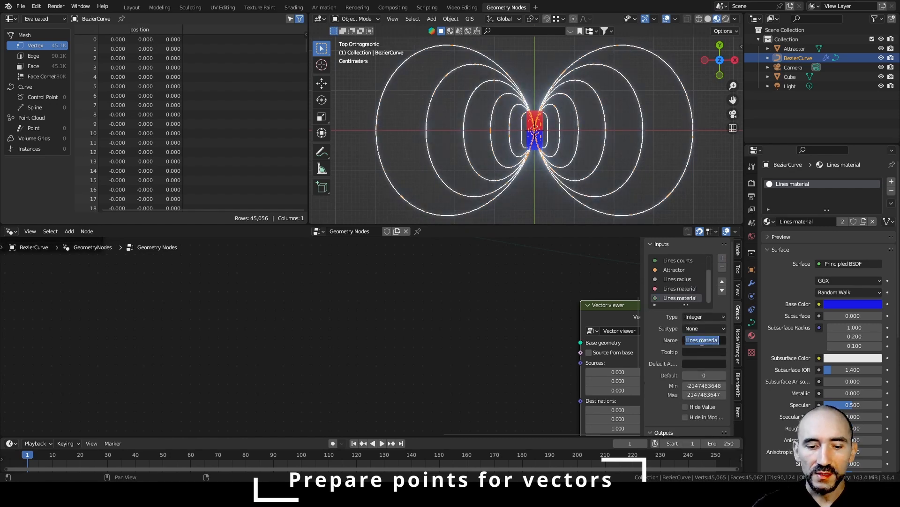
pyautogui.write('Vector count')
pyautogui.press('Return')
# Step: Add a Group Input node in the empty area below the Curve to Mesh frame
pyautogui.keyDown('ctrl'); pyautogui.hscroll(-5, 364, 330); pyautogui.keyUp('ctrl')
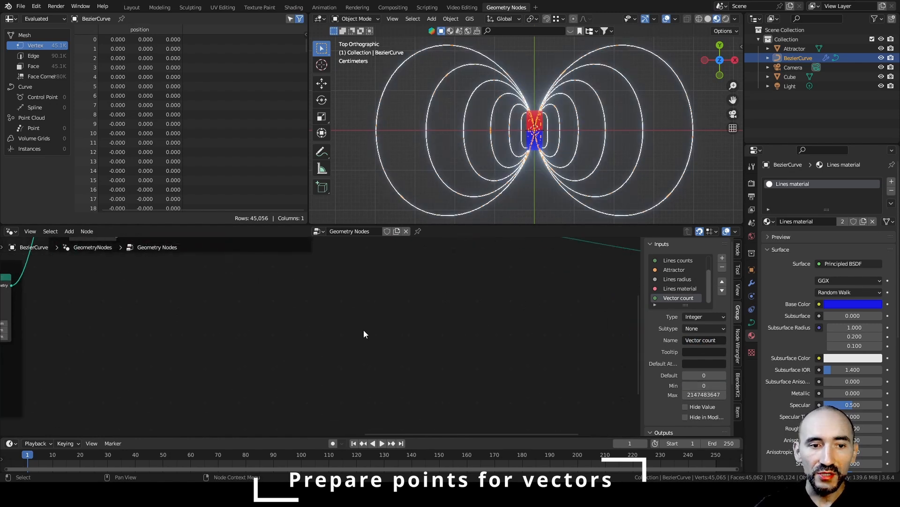
pyautogui.keyDown('ctrl'); pyautogui.hscroll(-5, 141, 305); pyautogui.keyUp('ctrl')
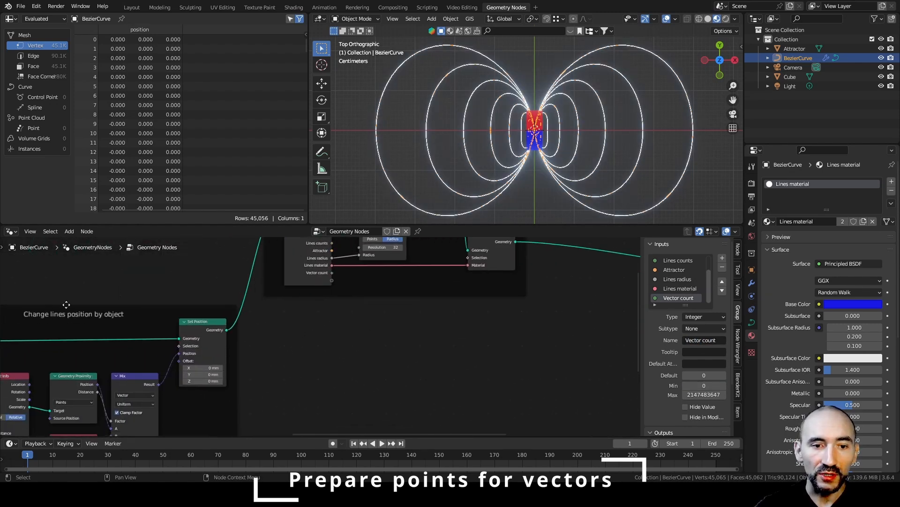
pyautogui.keyDown('ctrl'); pyautogui.hscroll(5, 225, 328); pyautogui.keyUp('ctrl')
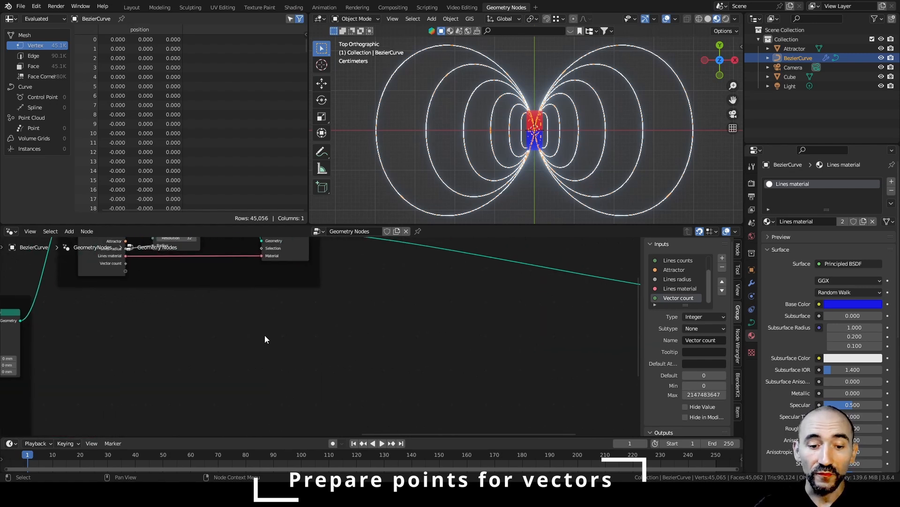
pyautogui.press('F3')
pyautogui.write('group inp')
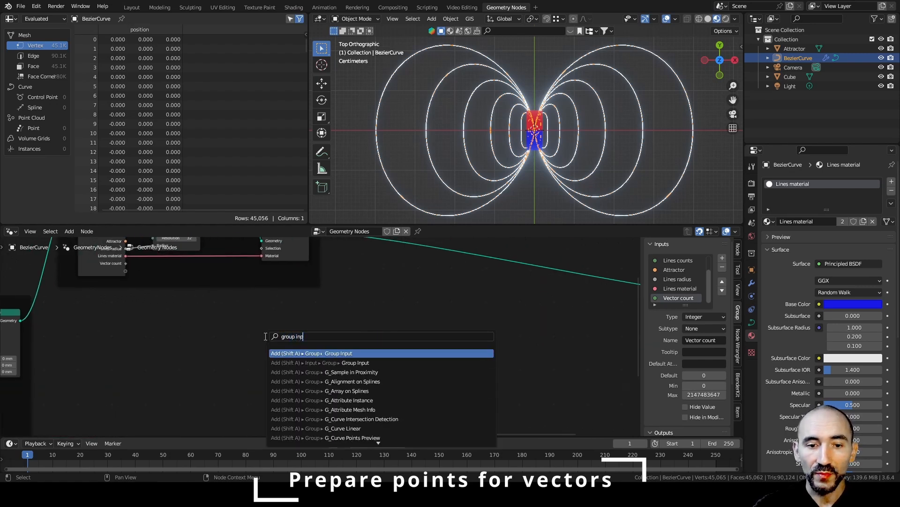
pyautogui.press('Return')
pyautogui.click(291, 360)
# Step: Branch the Set Position geometry into a new Resample Curve node and drive its Count with the Group Input's Vector count
pyautogui.moveTo(21, 323); pyautogui.dragTo(466, 321)
pyautogui.write('resampl')
pyautogui.press('Return')
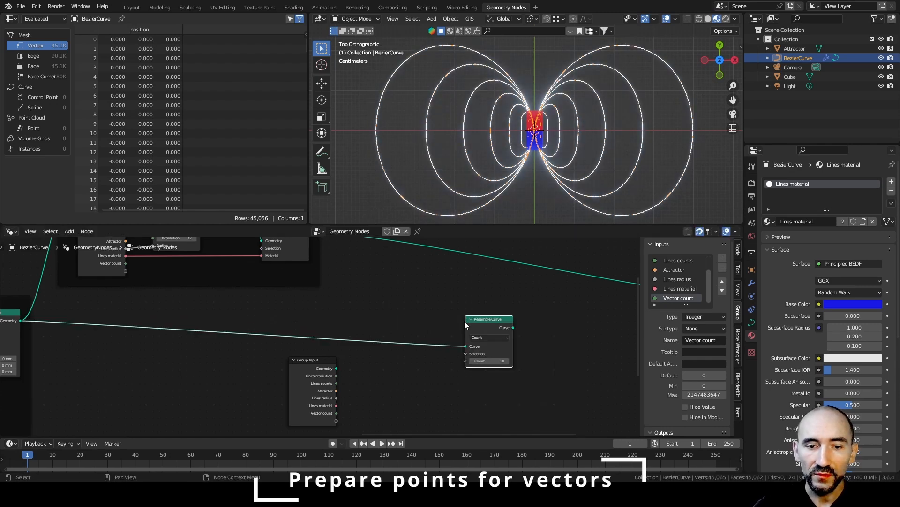
pyautogui.scroll(2, 394, 392)
pyautogui.moveTo(393, 392); pyautogui.dragTo(269, 350, button='middle')
pyautogui.scroll(1, 269, 350)
pyautogui.moveTo(186, 406); pyautogui.dragTo(391, 323)
# Step: Connect the Resample Curve's output to the Vector viewer's Base geometry and save the file
pyautogui.scroll(-2, 439, 323)
pyautogui.moveTo(470, 313); pyautogui.dragTo(265, 313, button='middle')
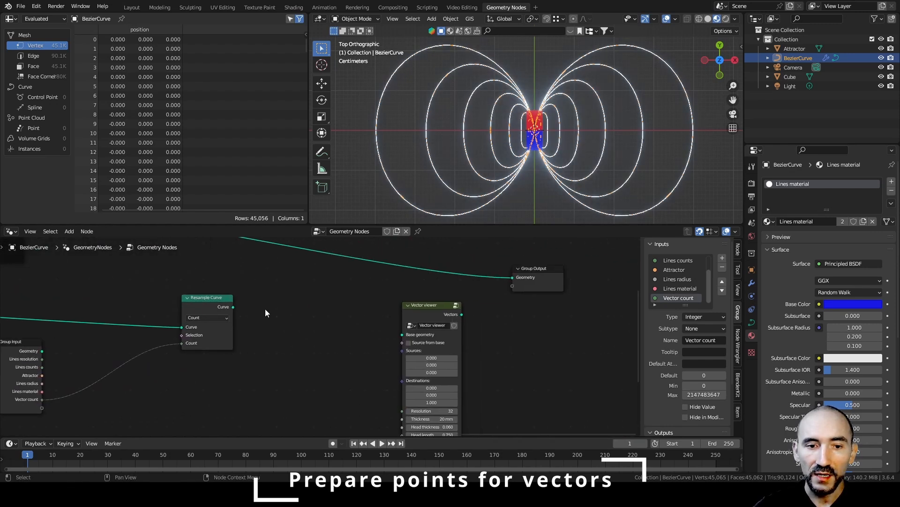
pyautogui.moveTo(226, 307); pyautogui.dragTo(402, 333)
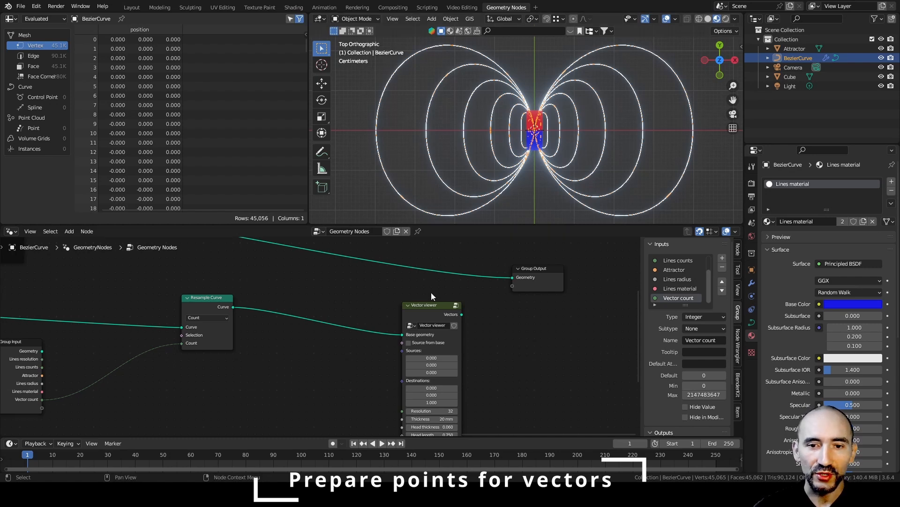
pyautogui.hotkey('ctrl', 's')
# Step: Open the Vector viewer group, examine how the source positions feed Instance on Points, and return to the parent node tree
pyautogui.click(431, 311)
pyautogui.press('Tab')
pyautogui.moveTo(214, 291); pyautogui.dragTo(398, 370, button='middle')
pyautogui.scroll(-2, 397, 353)
pyautogui.scroll(5, 389, 352)
pyautogui.scroll(2, 328, 333)
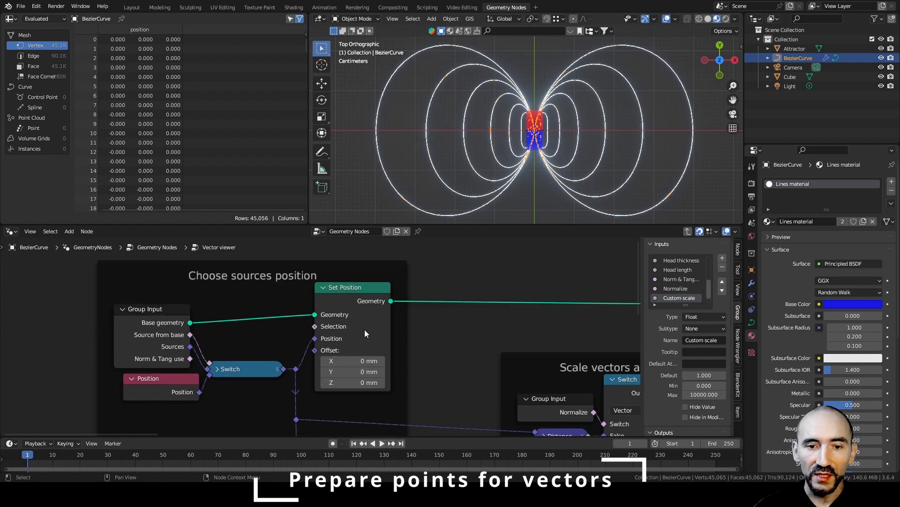
pyautogui.scroll(-4, 354, 327)
pyautogui.moveTo(493, 345); pyautogui.dragTo(141, 308, button='middle')
pyautogui.scroll(6, 370, 344)
pyautogui.moveTo(366, 318); pyautogui.dragTo(342, 347, button='middle')
pyautogui.moveTo(350, 292); pyautogui.dragTo(355, 324, button='middle')
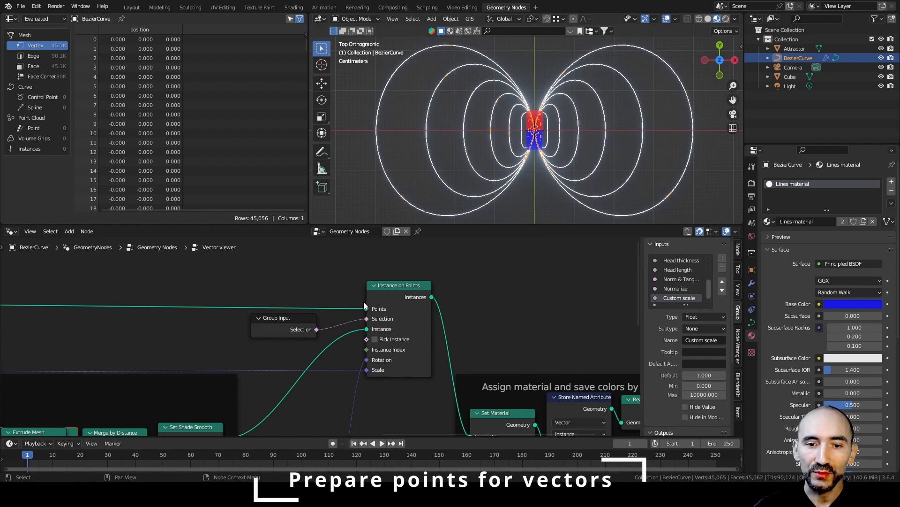
pyautogui.moveTo(327, 363); pyautogui.dragTo(554, 249, button='middle')
pyautogui.moveTo(400, 282); pyautogui.dragTo(207, 374, button='middle')
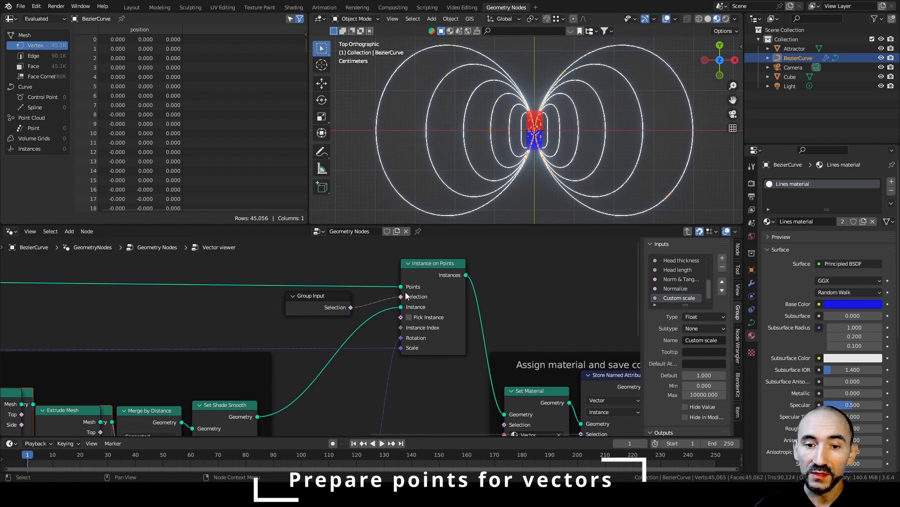
pyautogui.press('Tab')
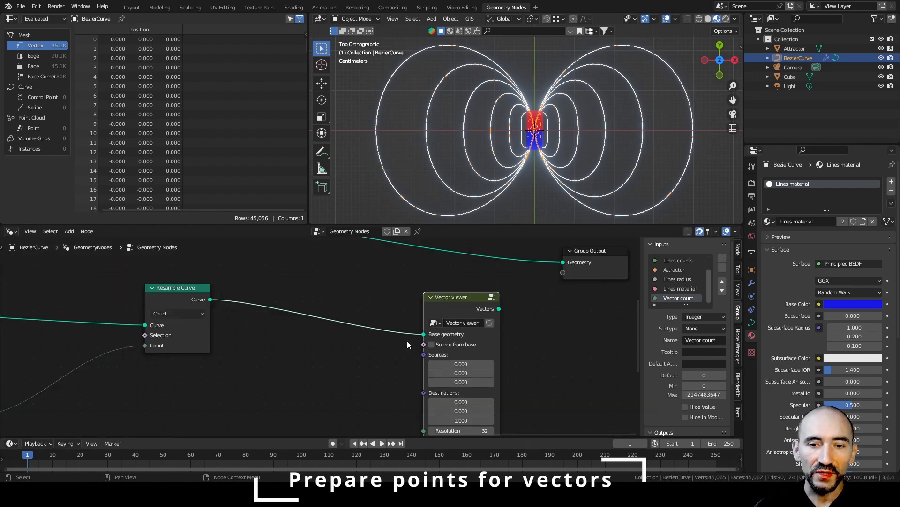
# Step: Shift the Group Input node slightly closer to the Resample Curve node
pyautogui.moveTo(153, 310); pyautogui.dragTo(375, 325, button='middle')
pyautogui.scroll(-5, 375, 325)
pyautogui.moveTo(266, 300); pyautogui.dragTo(325, 281, button='middle')
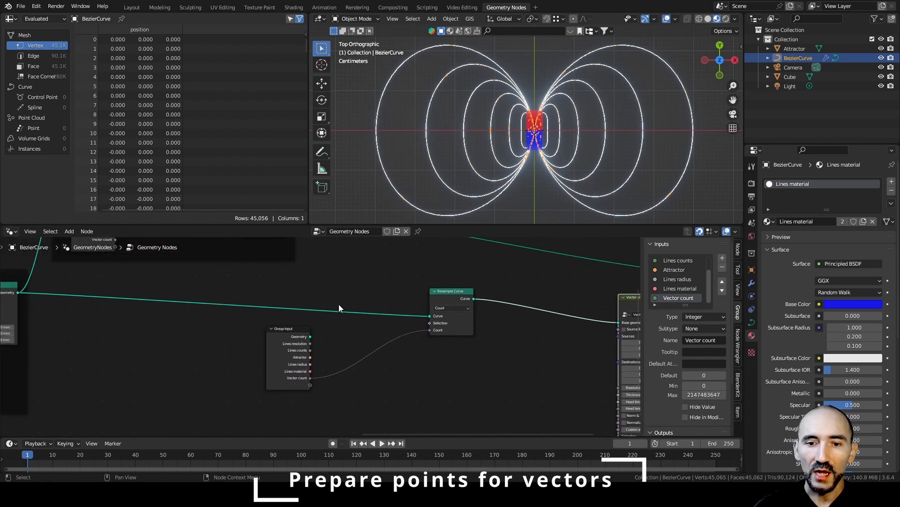
pyautogui.moveTo(282, 358); pyautogui.dragTo(313, 358)
pyautogui.moveTo(313, 358); pyautogui.dragTo(241, 365, button='middle')
# Step: Preview the Resample Curve output with a Viewer node and set the modifier's Vector count to 10
pyautogui.click(752, 283)
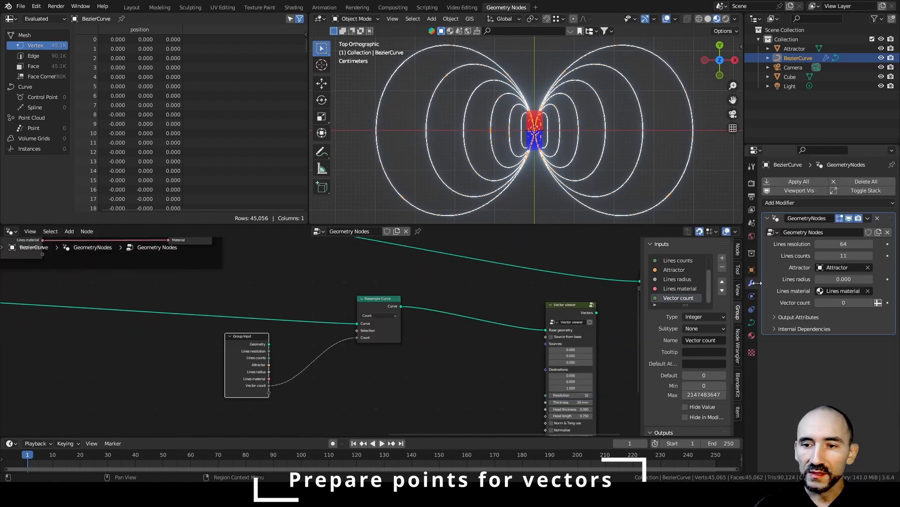
pyautogui.moveTo(832, 299); pyautogui.dragTo(840, 298)
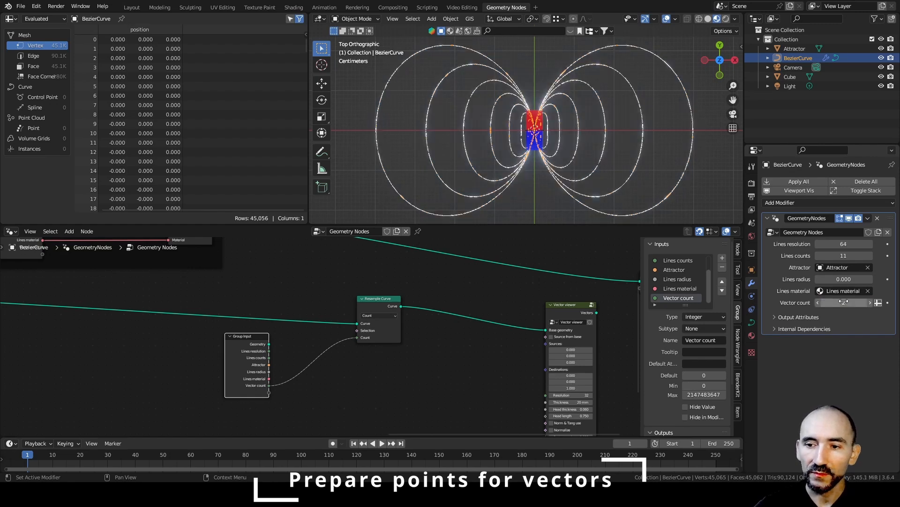
pyautogui.keyDown('ctrl'); pyautogui.keyDown('shift'); pyautogui.click(378, 302); pyautogui.keyUp('shift'); pyautogui.keyUp('ctrl')
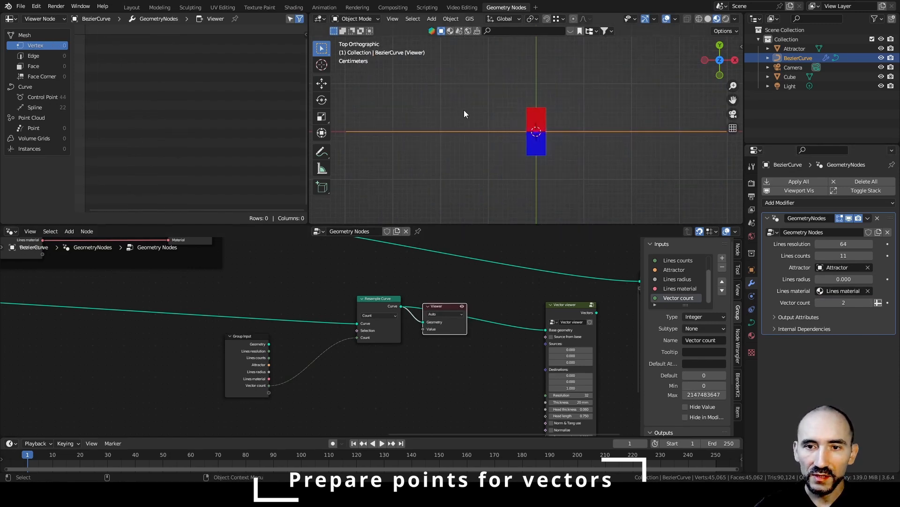
pyautogui.moveTo(837, 303); pyautogui.dragTo(855, 305)
pyautogui.scroll(-1, 472, 127)
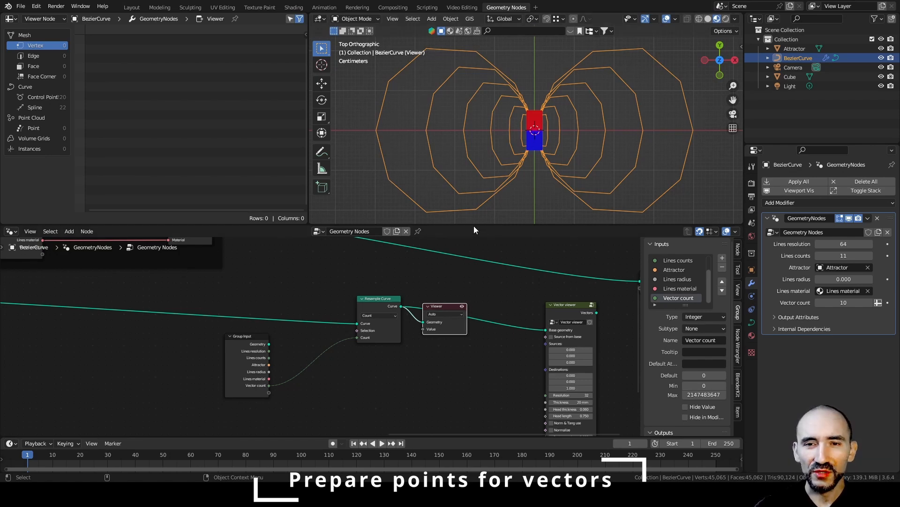
pyautogui.scroll(6, 517, 142)
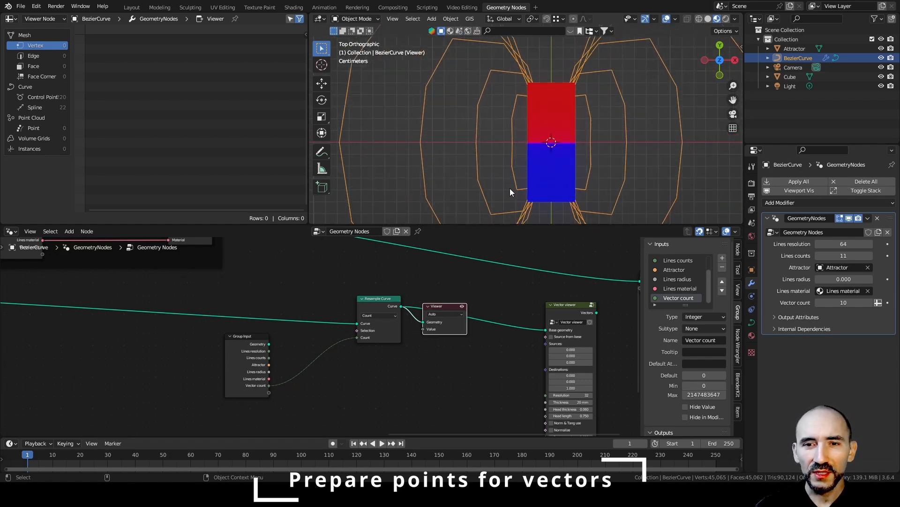
pyautogui.scroll(-6, 488, 187)
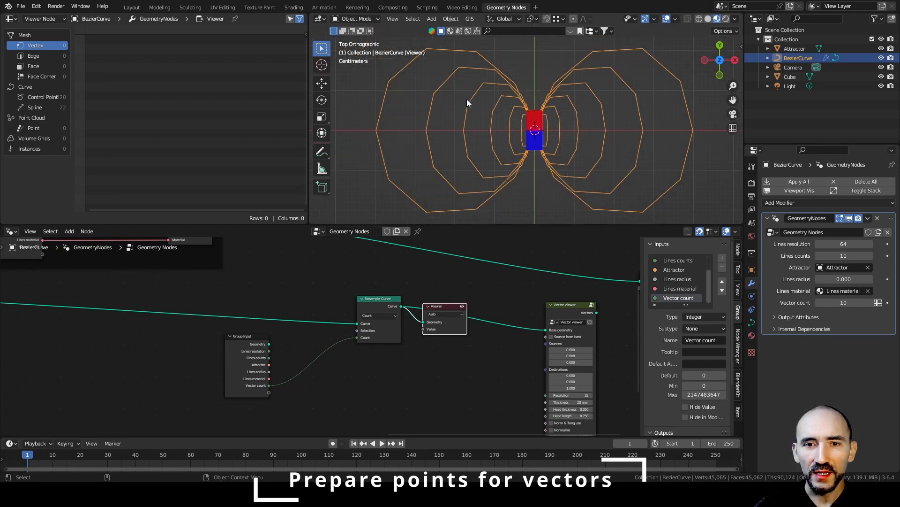
pyautogui.scroll(1, 430, 157)
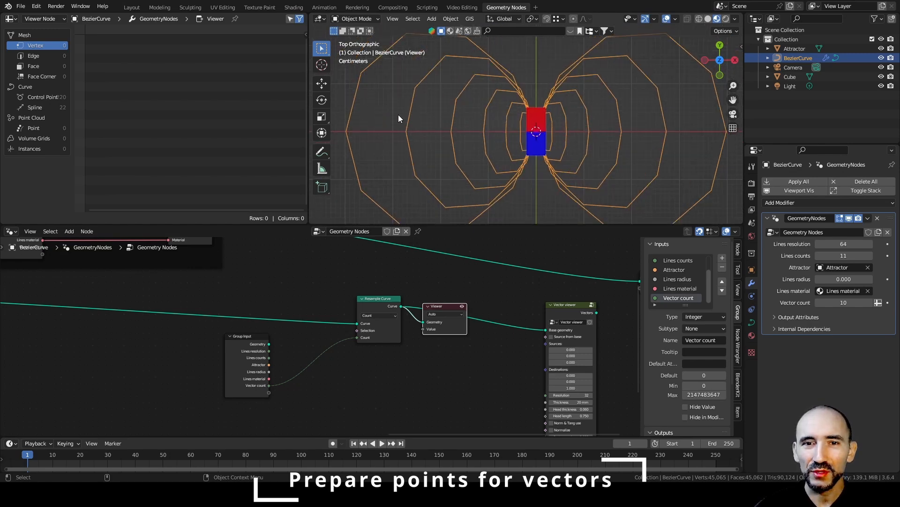
pyautogui.keyDown('shift'); pyautogui.moveTo(457, 167); pyautogui.dragTo(492, 167, button='middle'); pyautogui.keyUp('shift')
pyautogui.scroll(-1, 510, 155)
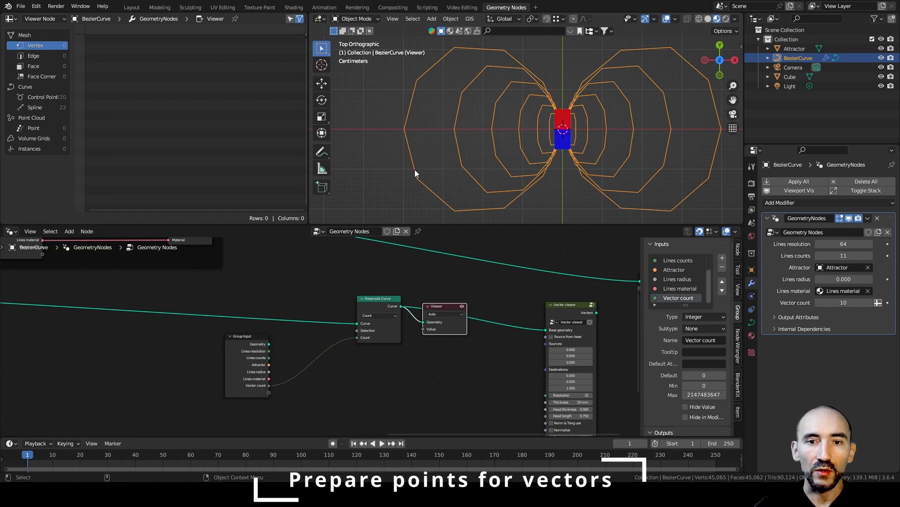
# Step: Move the Group Input node farther from the Resample Curve and place a new Index node directly below it
pyautogui.moveTo(251, 355); pyautogui.dragTo(343, 323, button='middle')
pyautogui.moveTo(333, 323); pyautogui.dragTo(213, 317)
pyautogui.click(311, 361)
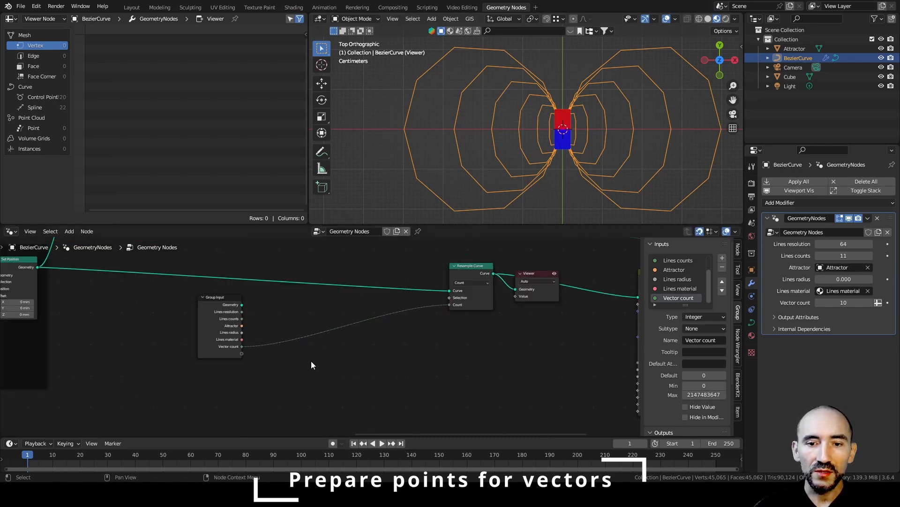
pyautogui.scroll(4, 311, 361)
pyautogui.press('F3')
pyautogui.write('index')
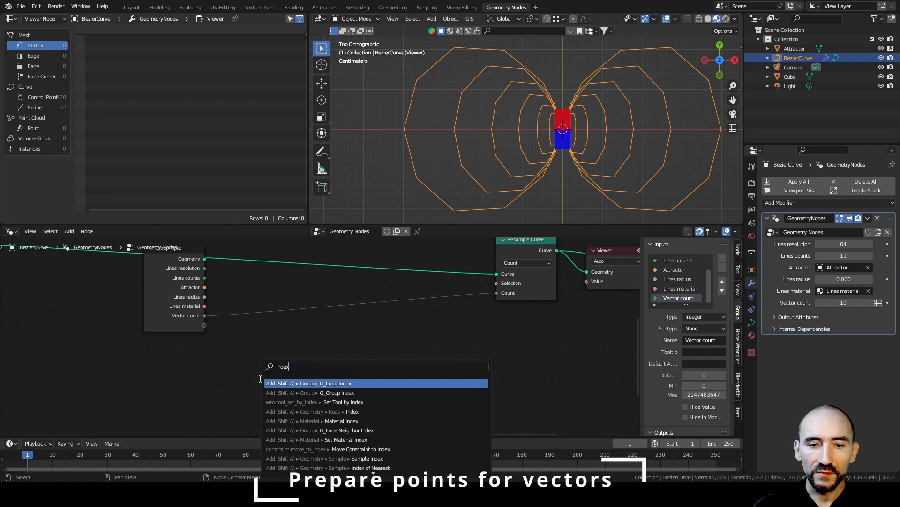
pyautogui.click(300, 412)
pyautogui.click(146, 349)
pyautogui.click(409, 363)
# Step: Feed the Index into a new Evaluate on Domain node and set its domain to Spline
pyautogui.scroll(-2, 413, 364)
pyautogui.moveTo(416, 355); pyautogui.dragTo(317, 337, button='middle')
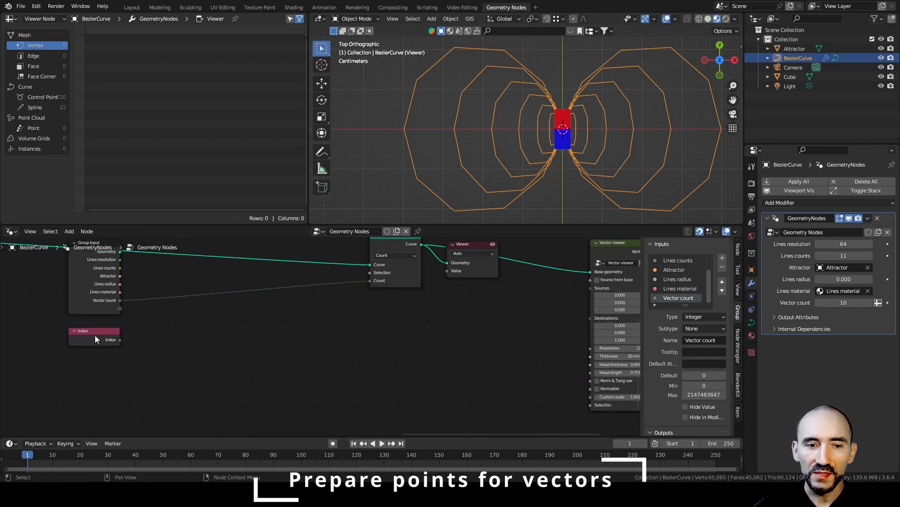
pyautogui.moveTo(600, 397); pyautogui.dragTo(571, 396, button='middle')
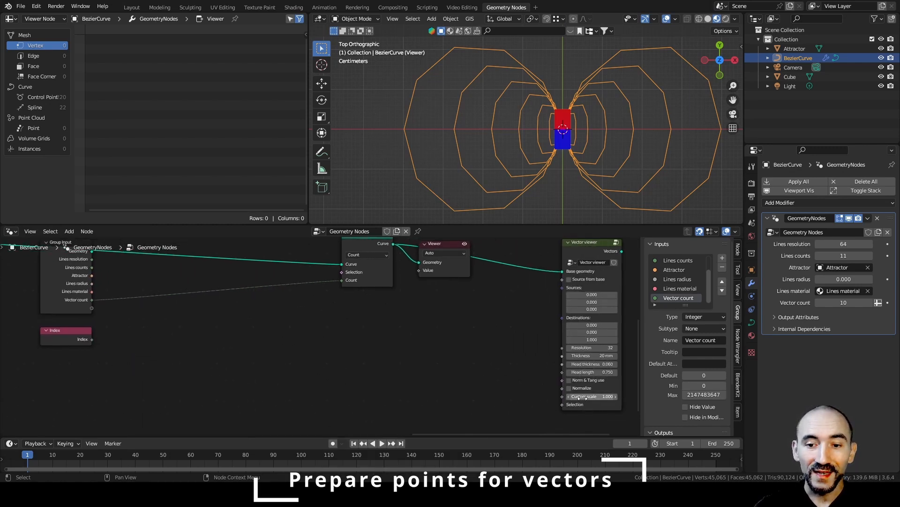
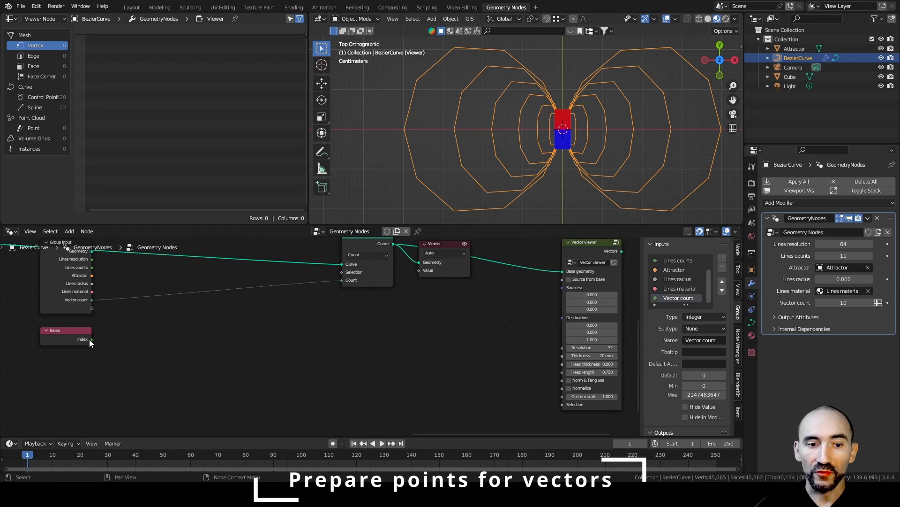
pyautogui.moveTo(93, 339); pyautogui.dragTo(152, 342)
pyautogui.write('evaluate')
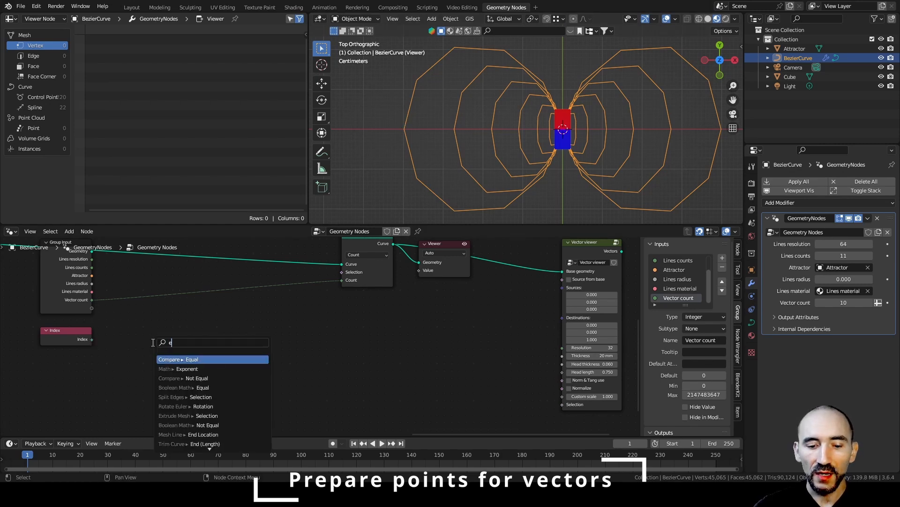
pyautogui.press('Return')
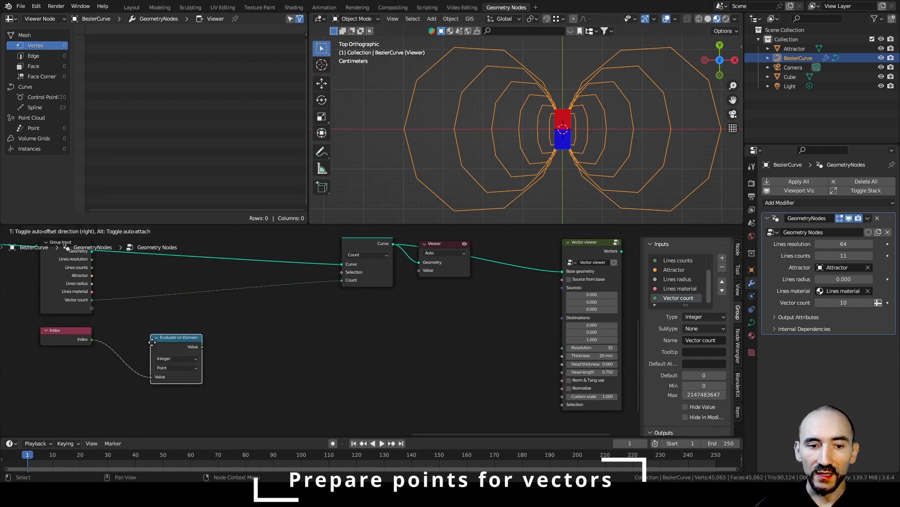
pyautogui.click(137, 328)
pyautogui.click(168, 353)
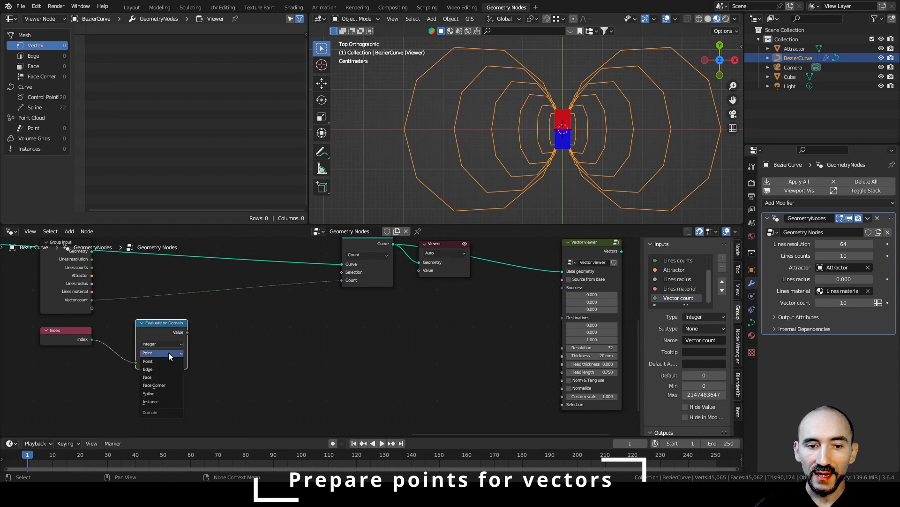
pyautogui.click(150, 394)
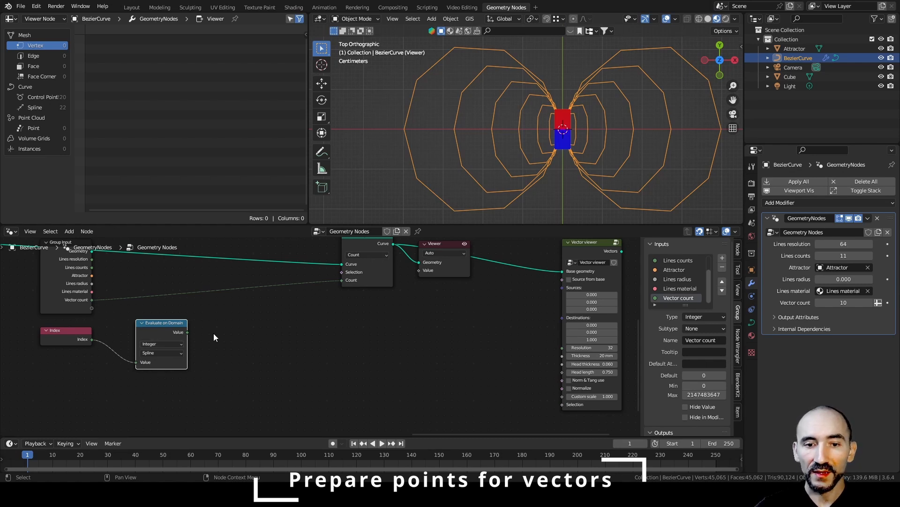
pyautogui.moveTo(322, 283); pyautogui.dragTo(375, 321, button='middle')
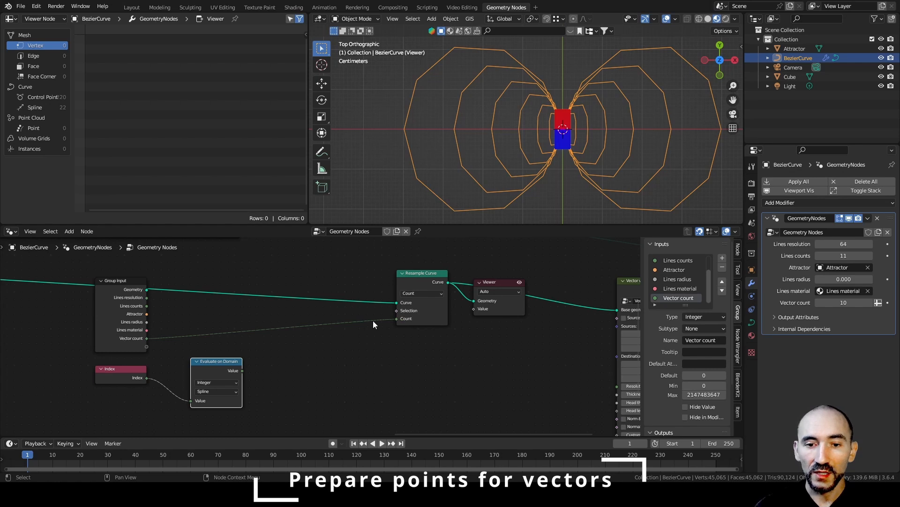
pyautogui.click(220, 372)
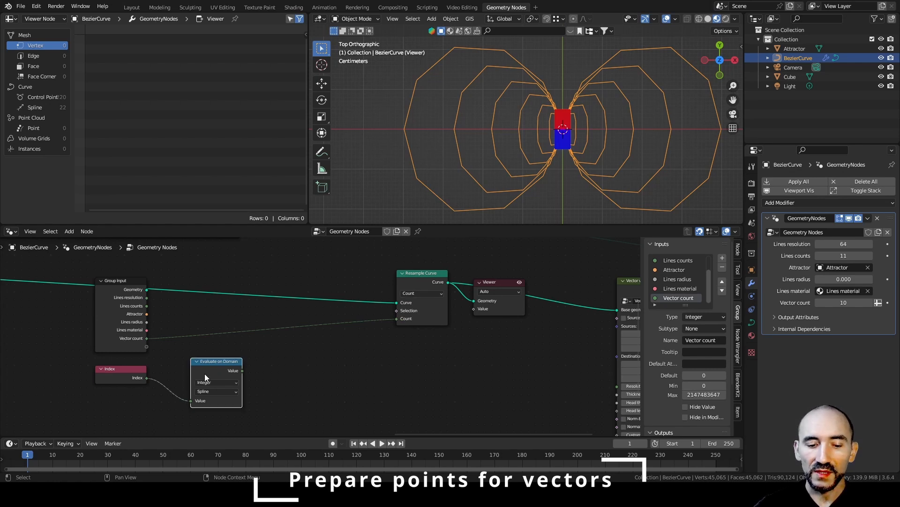
pyautogui.moveTo(204, 374); pyautogui.dragTo(156, 348, button='middle')
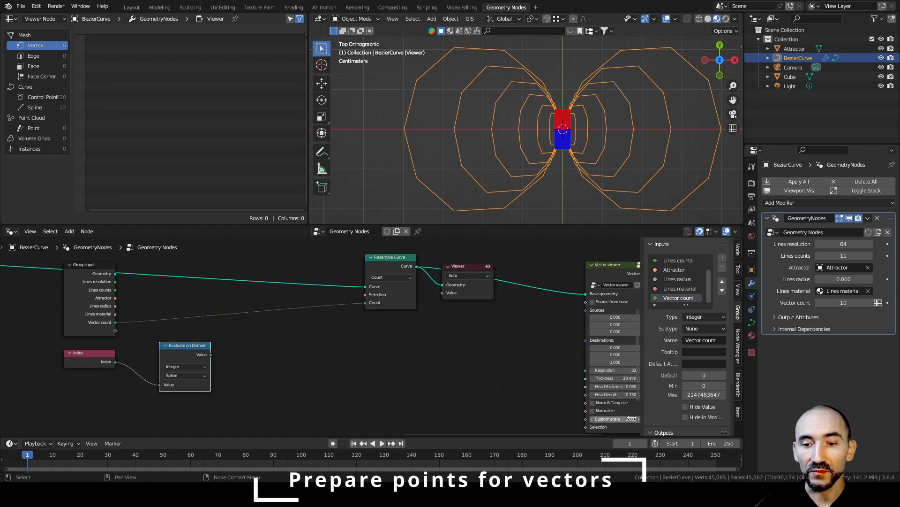
# Step: Place the Evaluate on Domain node closer to Index and feed its Value into a new Multiply math node
pyautogui.scroll(1, 275, 354)
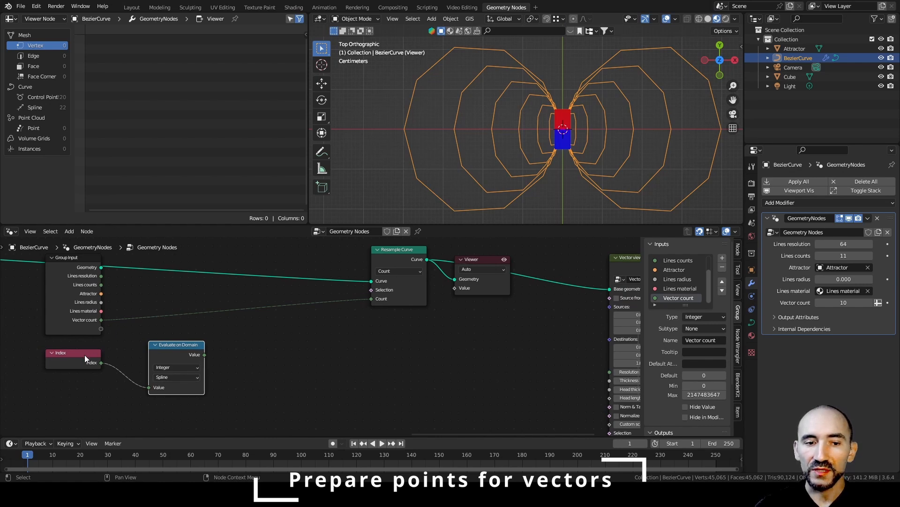
pyautogui.moveTo(373, 339); pyautogui.dragTo(330, 325, button='middle')
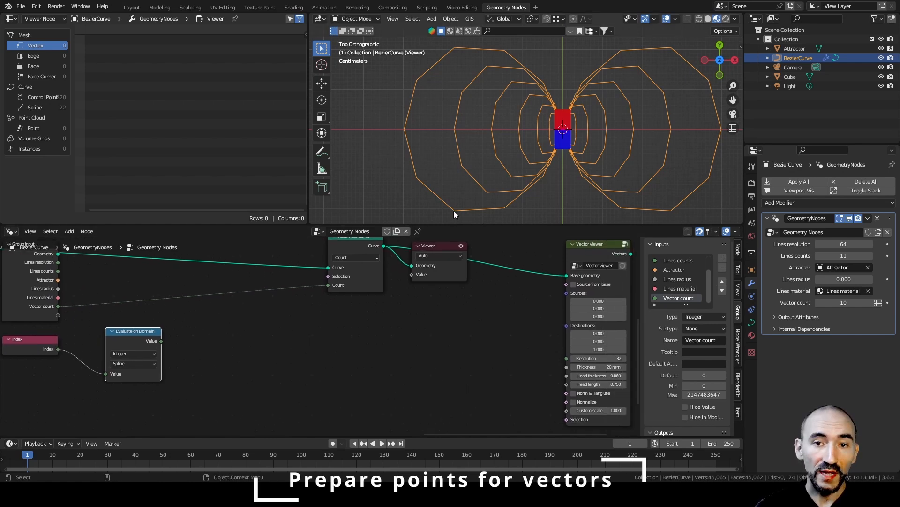
pyautogui.scroll(1, 329, 304)
pyautogui.moveTo(216, 329); pyautogui.dragTo(195, 330)
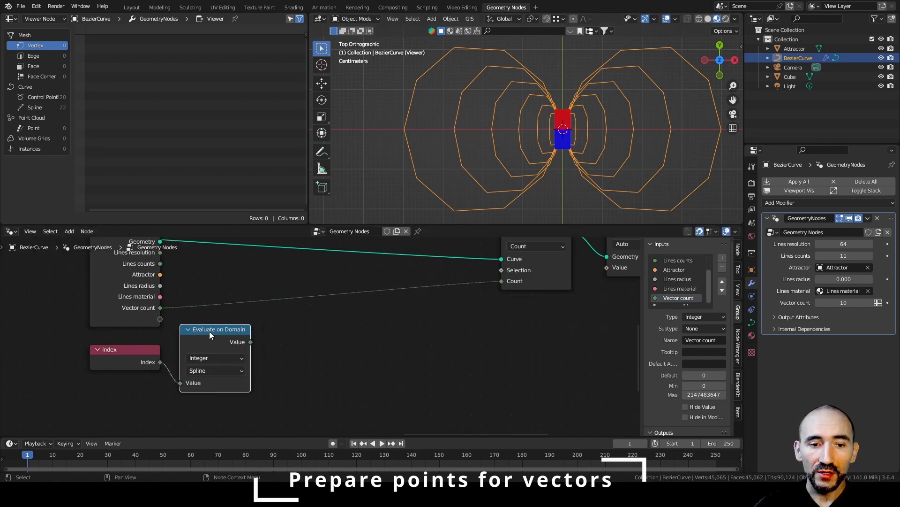
pyautogui.moveTo(250, 341); pyautogui.dragTo(340, 342)
pyautogui.write('multi')
pyautogui.press('Return')
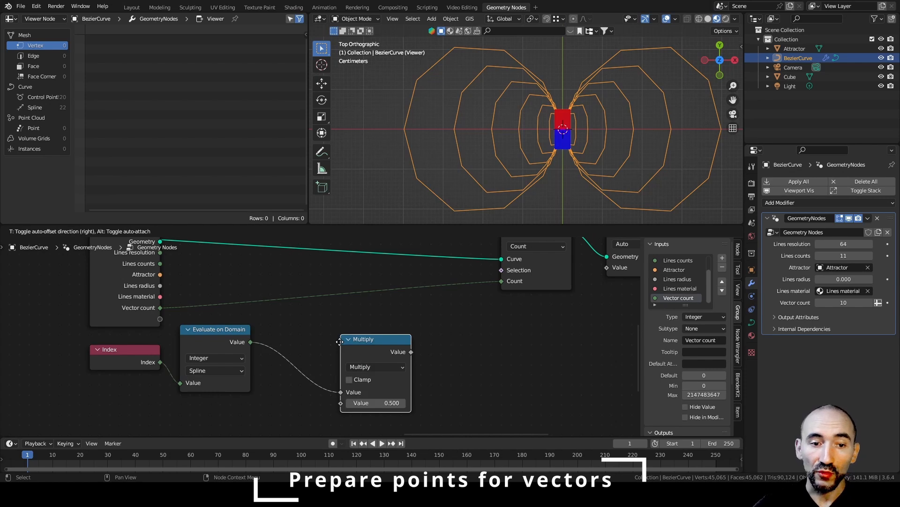
pyautogui.click(339, 317)
# Step: Use Vector count as the Multiply node's second value and feed the product into Resample Curve's Count, aligning Evaluate on Domain with Multiply
pyautogui.moveTo(160, 307); pyautogui.dragTo(331, 372)
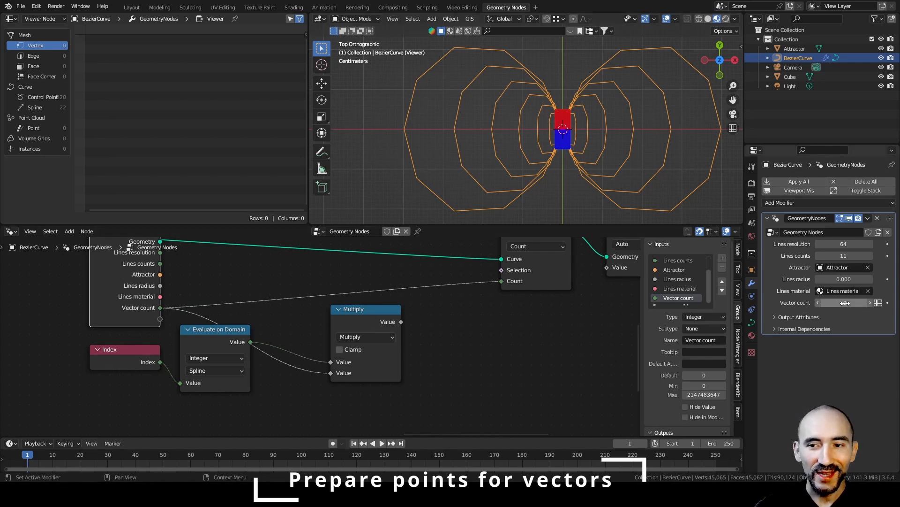
pyautogui.moveTo(244, 345); pyautogui.dragTo(233, 365)
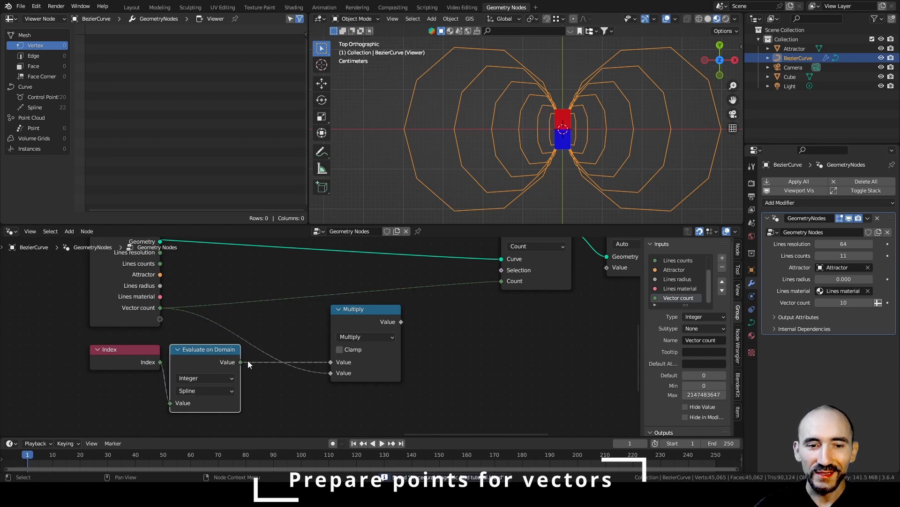
pyautogui.moveTo(402, 322); pyautogui.dragTo(505, 280)
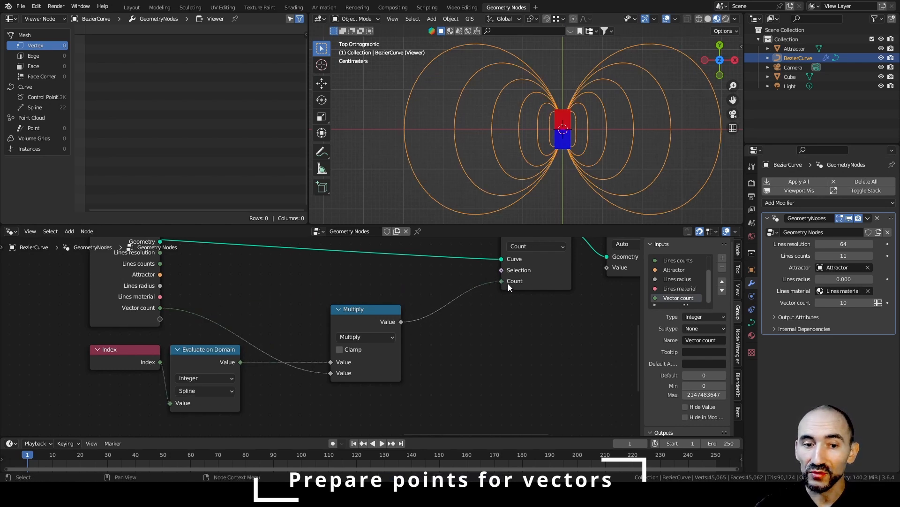
# Step: Set the modifier's Vector count to 1 and save the file
pyautogui.click(817, 303)
pyautogui.click(817, 304)
pyautogui.click(817, 303)
pyautogui.click(817, 304)
pyautogui.click(817, 304)
pyautogui.click(817, 303)
pyautogui.click(817, 304)
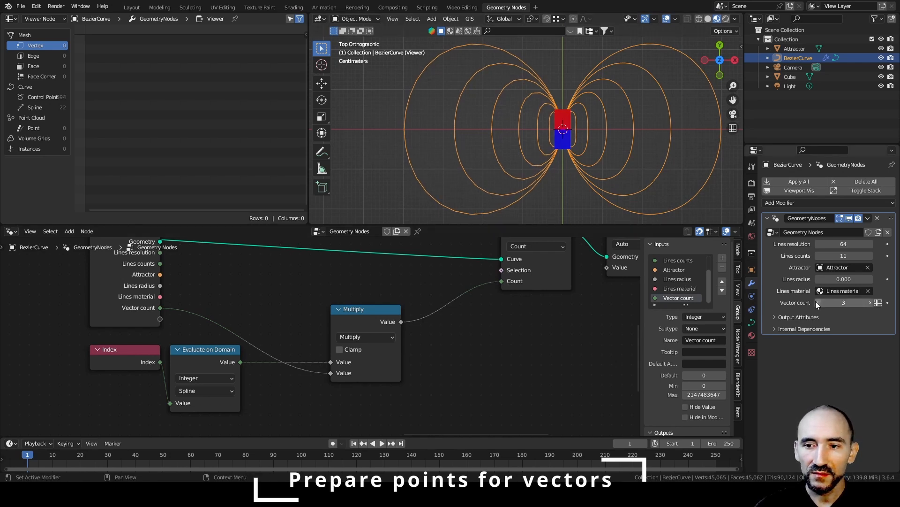
pyautogui.click(817, 304)
pyautogui.click(817, 304)
pyautogui.hotkey('ctrl', 's')
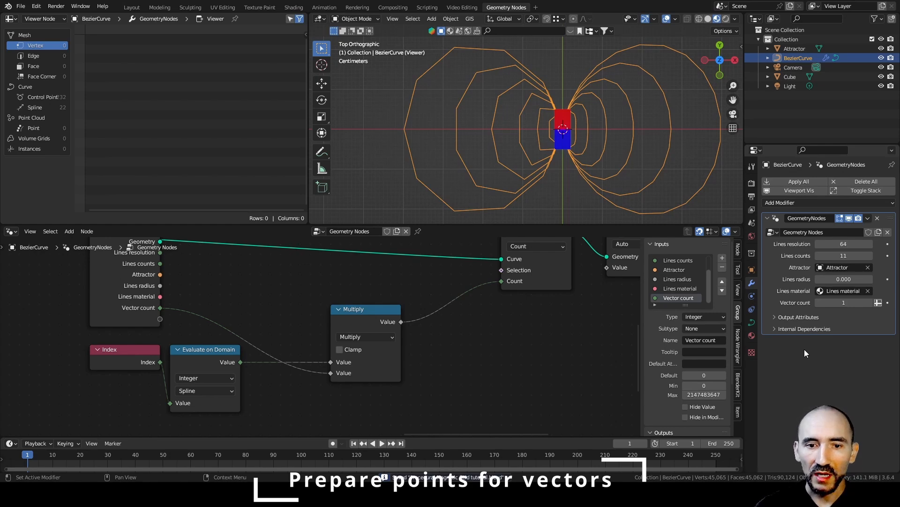
# Step: Turn on X-ray in the viewport and compare the resampled field lines on both sides of the magnet
pyautogui.scroll(6, 528, 140)
pyautogui.scroll(2, 528, 139)
pyautogui.keyDown('shift'); pyautogui.moveTo(633, 129); pyautogui.dragTo(498, 129, button='middle'); pyautogui.keyUp('shift')
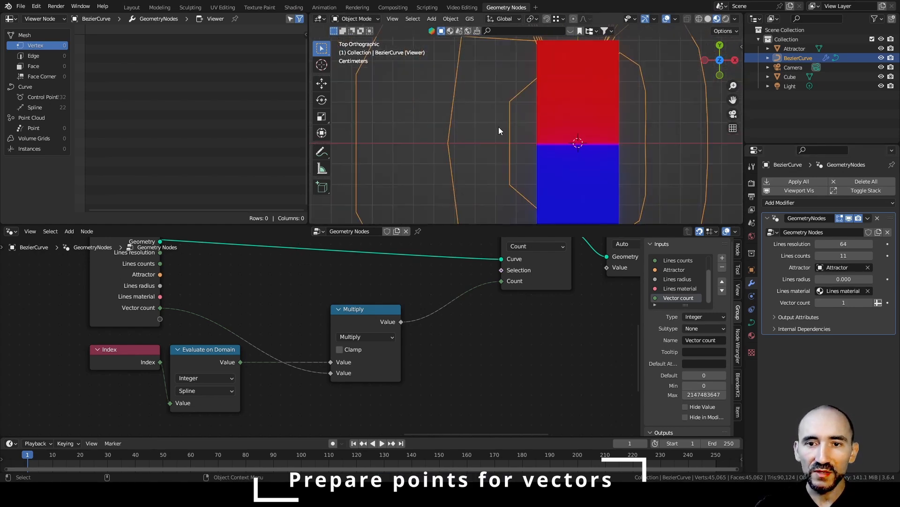
pyautogui.scroll(-2, 539, 98)
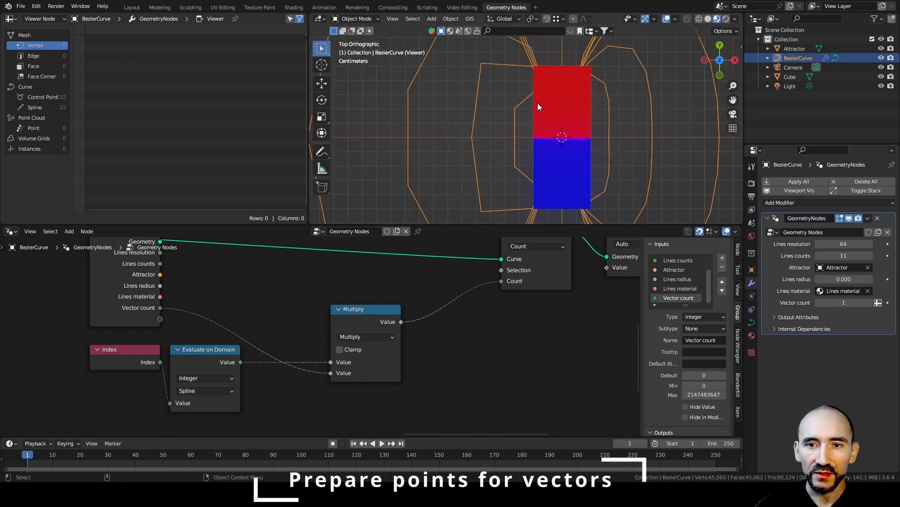
pyautogui.hotkey('alt', 'z')
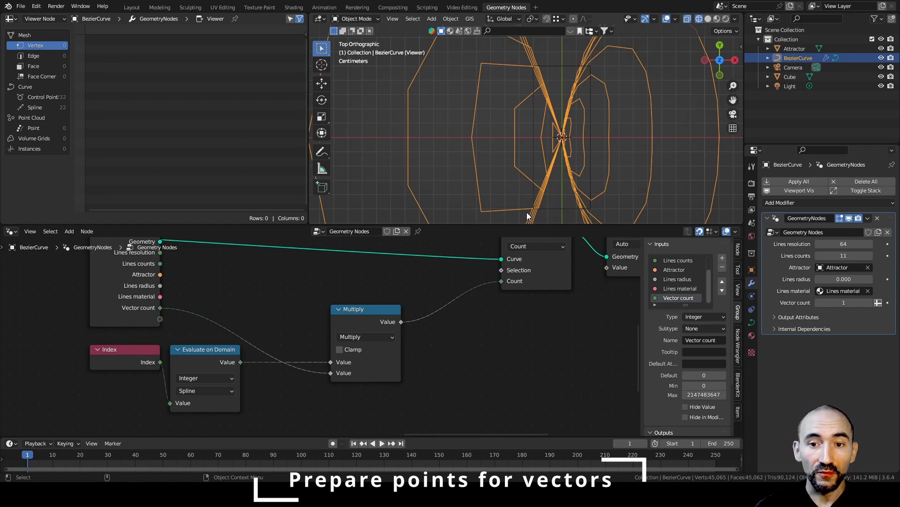
pyautogui.scroll(-2, 525, 122)
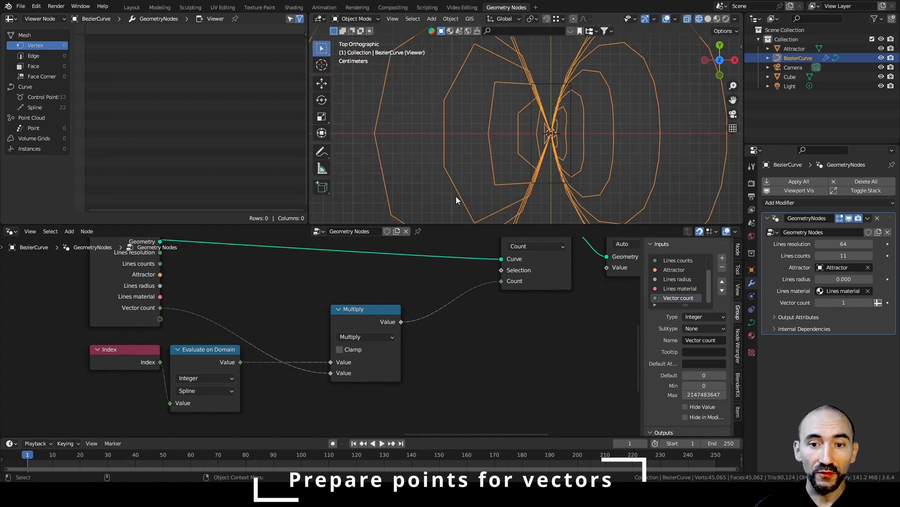
pyautogui.scroll(-3, 533, 190)
pyautogui.keyDown('shift'); pyautogui.moveTo(400, 139); pyautogui.dragTo(441, 135, button='middle'); pyautogui.keyUp('shift')
pyautogui.scroll(-1, 471, 133)
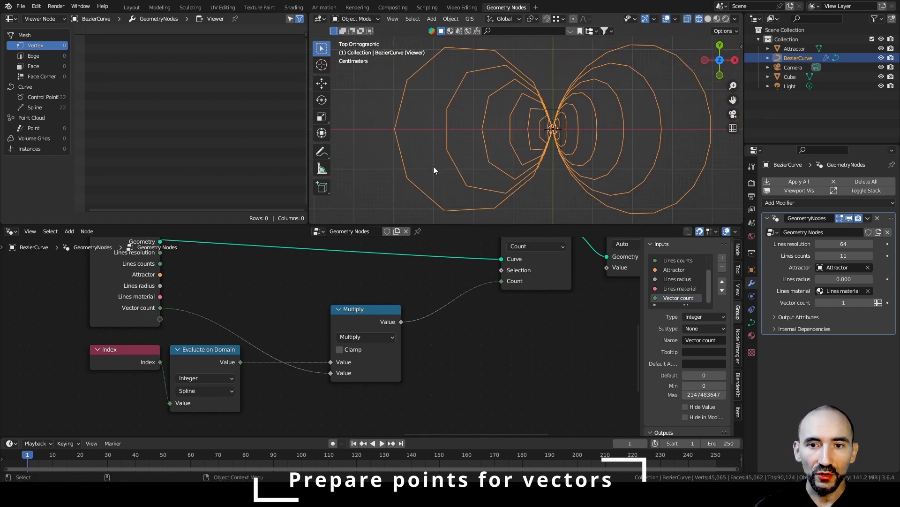
pyautogui.keyDown('shift'); pyautogui.moveTo(591, 136); pyautogui.dragTo(466, 134, button='middle'); pyautogui.keyUp('shift')
pyautogui.keyDown('shift'); pyautogui.moveTo(411, 136); pyautogui.dragTo(497, 137, button='middle'); pyautogui.keyUp('shift')
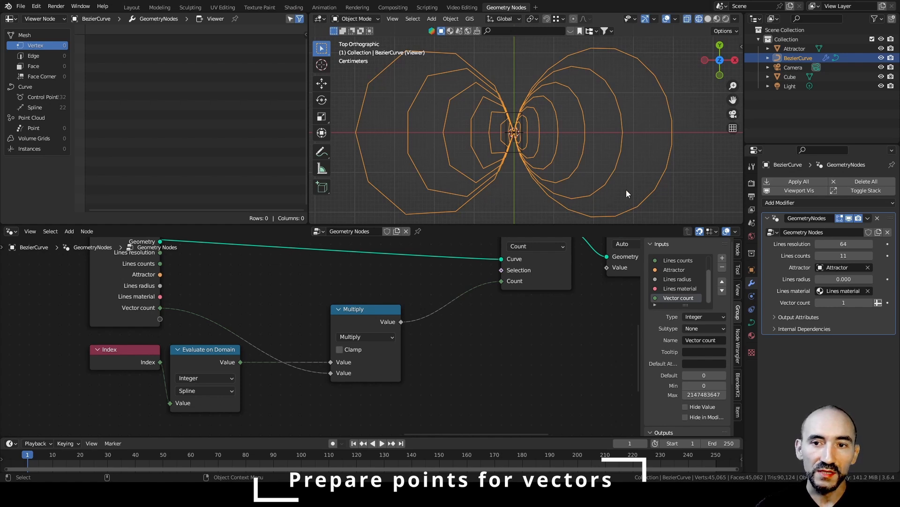
# Step: Move the Multiply node closer to Resample Curve to free space after Evaluate on Domain
pyautogui.moveTo(365, 321); pyautogui.dragTo(415, 300)
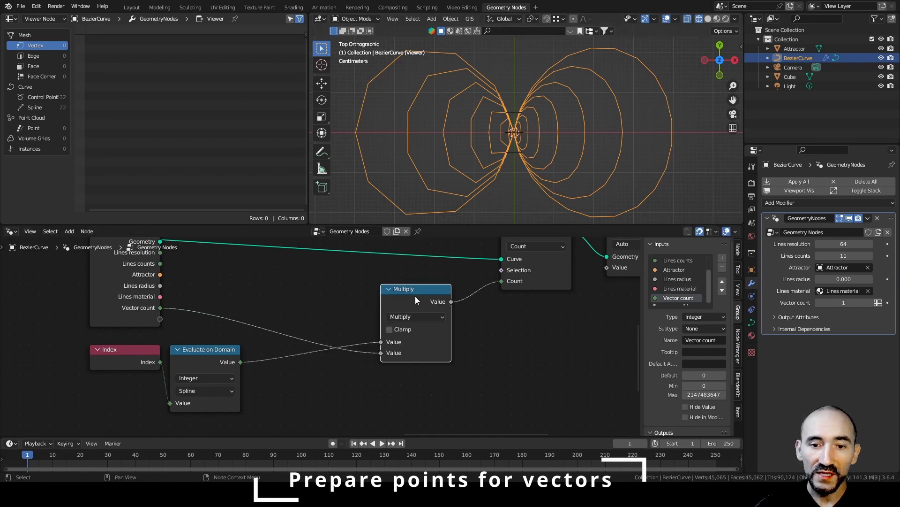
pyautogui.moveTo(353, 308); pyautogui.dragTo(379, 336, button='middle')
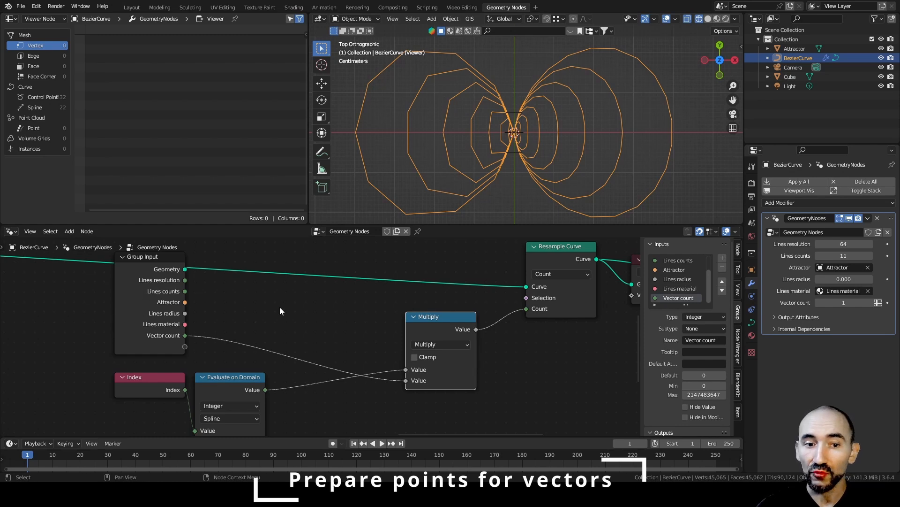
pyautogui.moveTo(297, 321); pyautogui.dragTo(273, 299, button='middle')
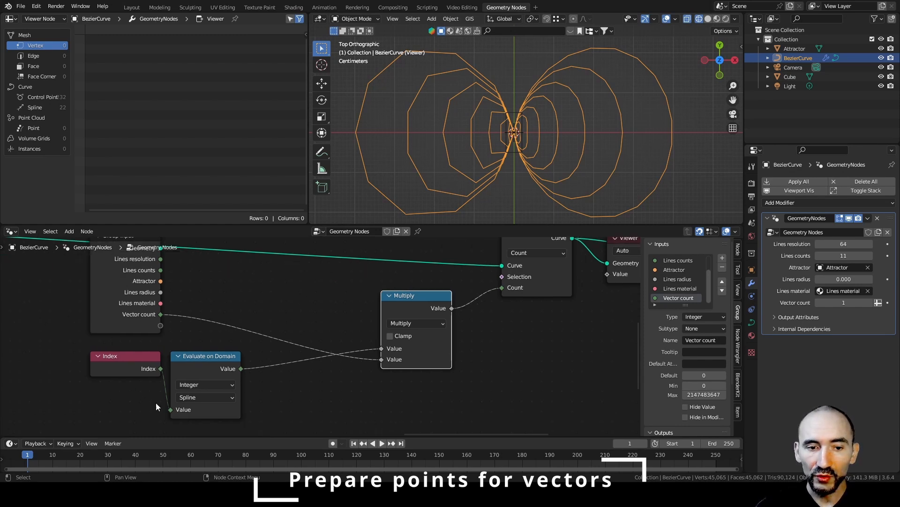
# Step: Insert a Modulo node between Evaluate on Domain and Multiply with Lines counts as divisor, and set the modifier's Lines counts to 10
pyautogui.moveTo(241, 368); pyautogui.dragTo(287, 365)
pyautogui.write('modul')
pyautogui.press('Return')
pyautogui.moveTo(160, 269); pyautogui.dragTo(271, 349)
pyautogui.moveTo(341, 298); pyautogui.dragTo(381, 348)
pyautogui.moveTo(306, 300); pyautogui.dragTo(306, 330)
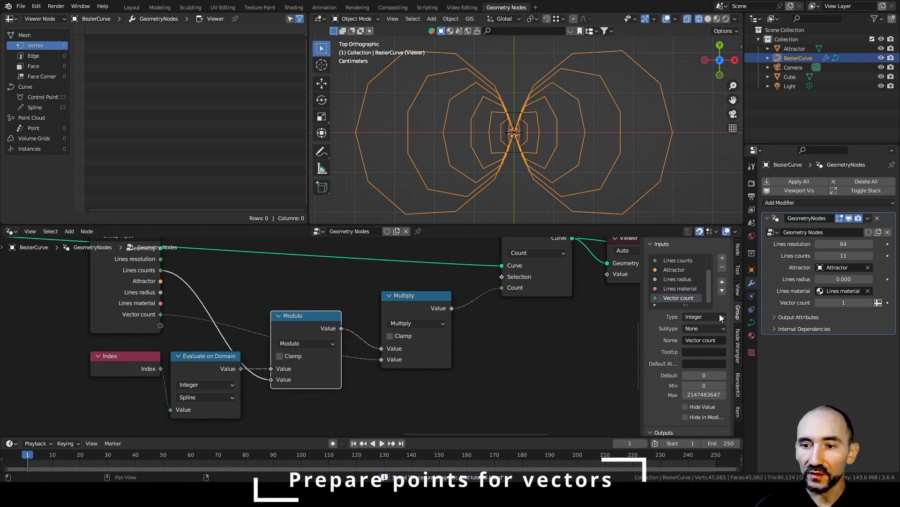
pyautogui.keyDown('ctrl'); pyautogui.scroll(-1, 842, 259); pyautogui.keyUp('ctrl')
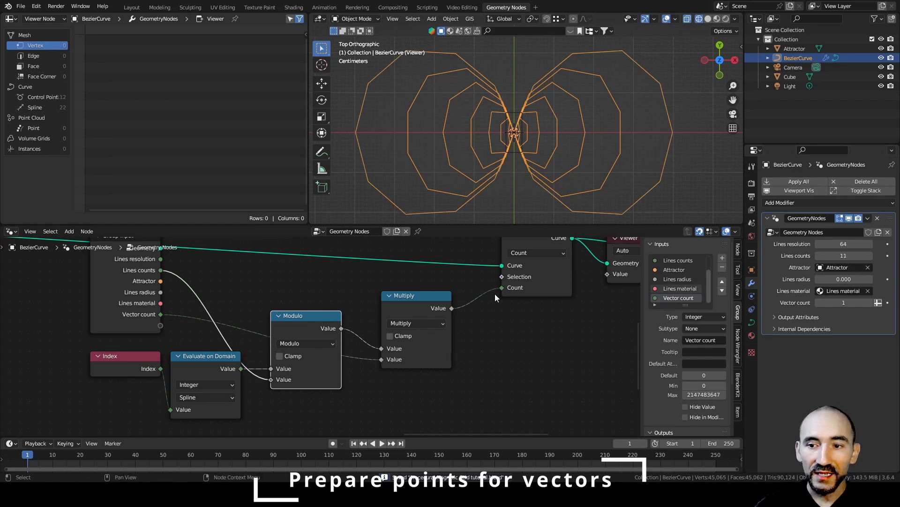
pyautogui.click(819, 256)
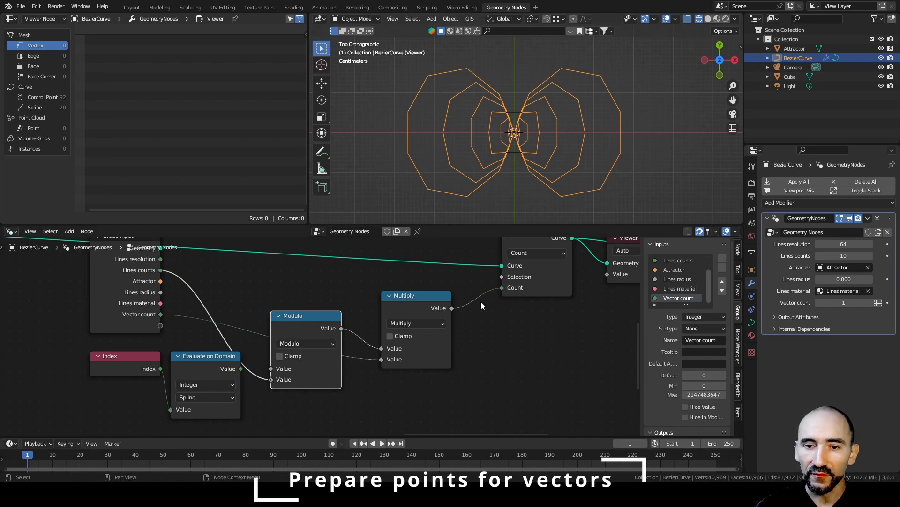
# Step: Collapse the Modulo and Multiply nodes and place them close together
pyautogui.scroll(-1, 503, 314)
pyautogui.press('h')
pyautogui.moveTo(304, 321); pyautogui.dragTo(315, 325)
pyautogui.press('h')
pyautogui.moveTo(403, 301); pyautogui.dragTo(377, 322)
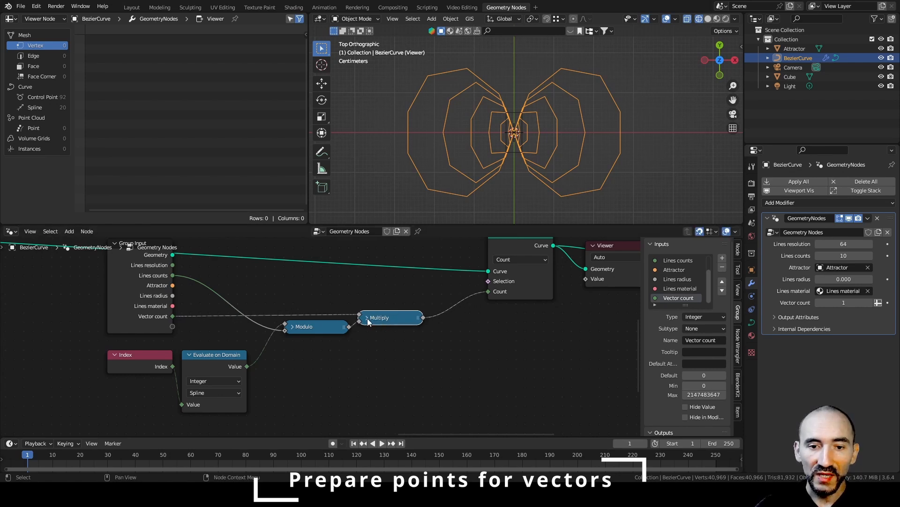
# Step: Hide the Group Input's unused sockets and move the node just above the Index node
pyautogui.scroll(-2, 319, 375)
pyautogui.click(206, 307)
pyautogui.hotkey('ctrl', 'h')
pyautogui.moveTo(200, 303); pyautogui.dragTo(193, 335)
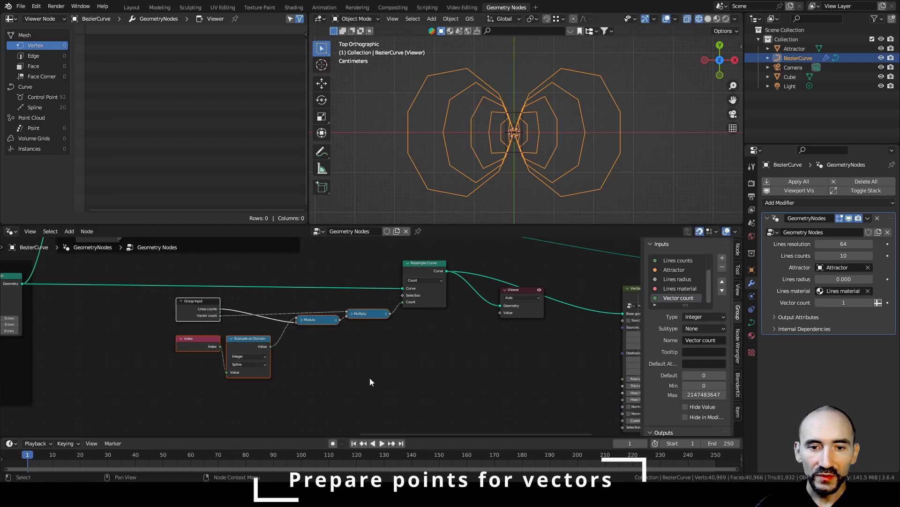
# Step: Join the resampling nodes into a frame labelled "Dynamic resample curve for vector"
pyautogui.moveTo(150, 258); pyautogui.dragTo(443, 378)
pyautogui.hotkey('ctrl', 'j')
pyautogui.press('F2')
pyautogui.write('Dynamic resa')
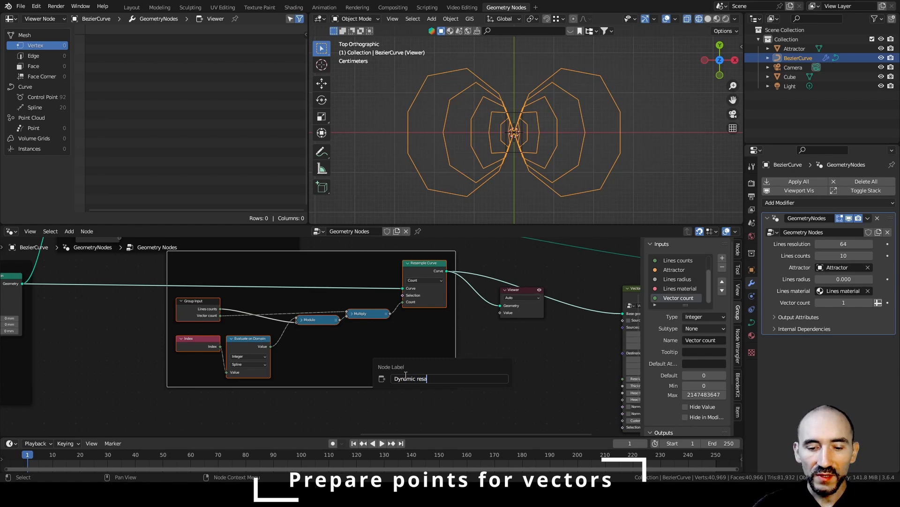
pyautogui.write('mple curve for verc')
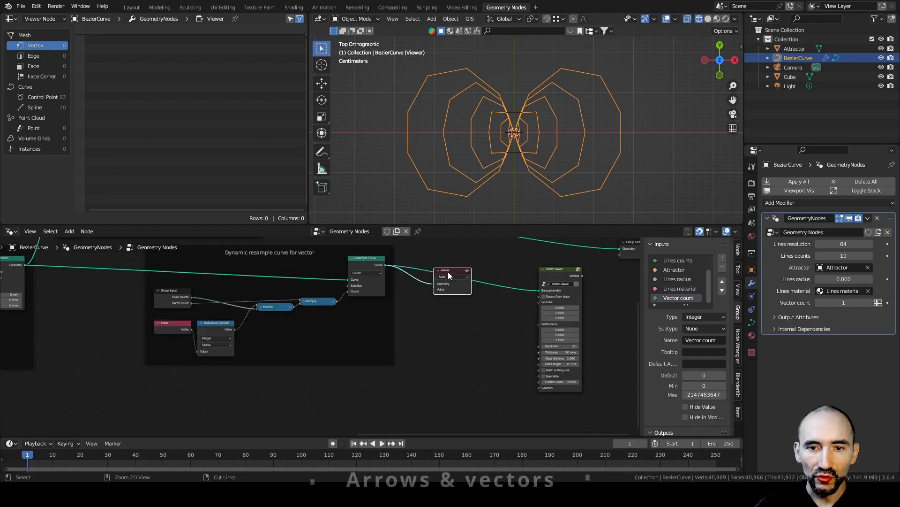
pyautogui.press('x')
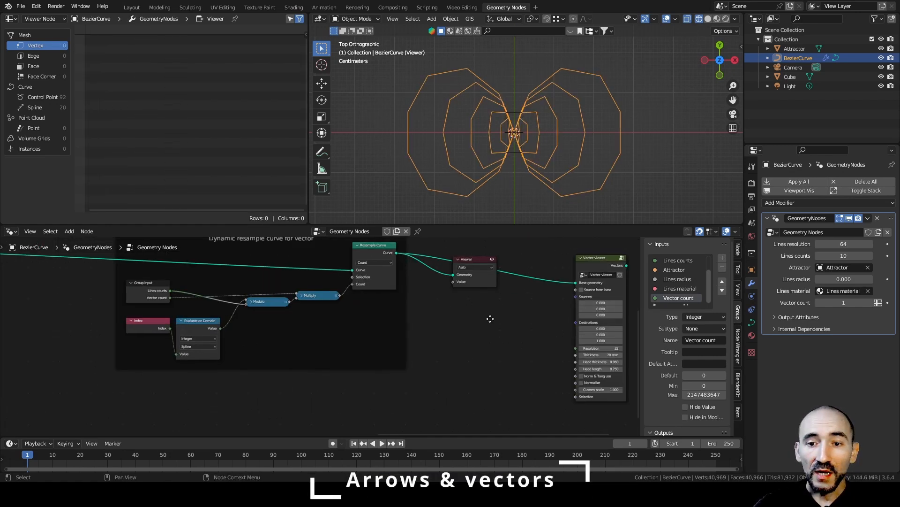
# Step: Examine the Vector viewer inputs and the node chain from the "Change lines position by object" frame through the resample frame
pyautogui.moveTo(488, 317); pyautogui.dragTo(335, 314, button='middle')
pyautogui.scroll(2, 335, 314)
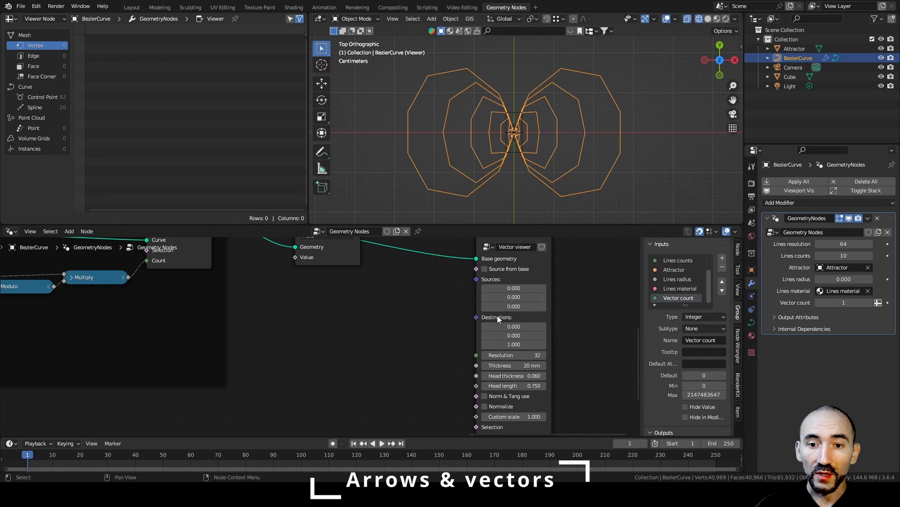
pyautogui.scroll(-4, 496, 316)
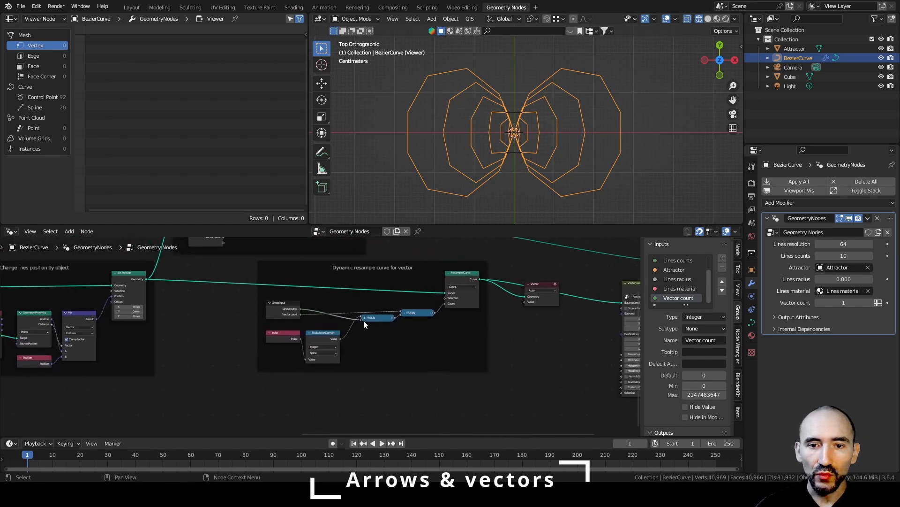
pyautogui.moveTo(353, 294); pyautogui.dragTo(506, 314, button='middle')
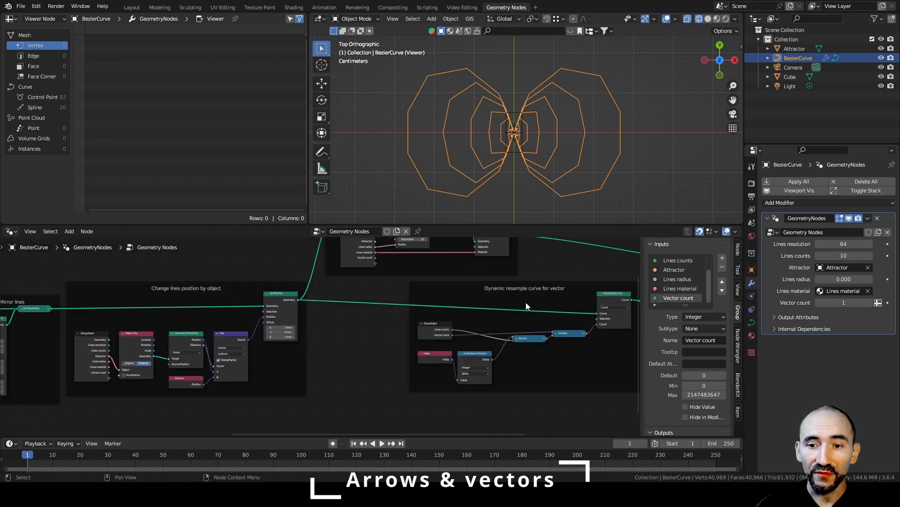
pyautogui.moveTo(609, 295); pyautogui.dragTo(418, 334, button='middle')
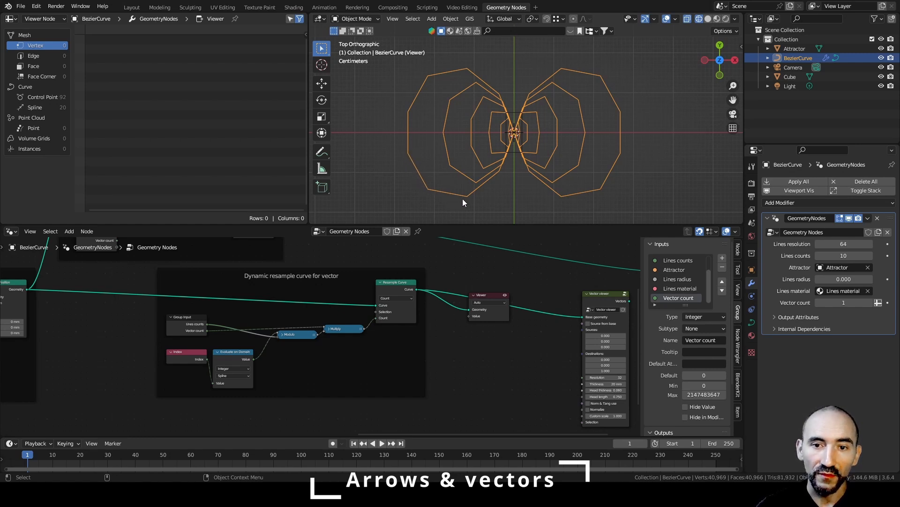
pyautogui.moveTo(100, 317); pyautogui.dragTo(350, 322, button='middle')
pyautogui.moveTo(443, 323); pyautogui.dragTo(345, 320, button='middle')
pyautogui.moveTo(172, 370); pyautogui.dragTo(368, 368, button='middle')
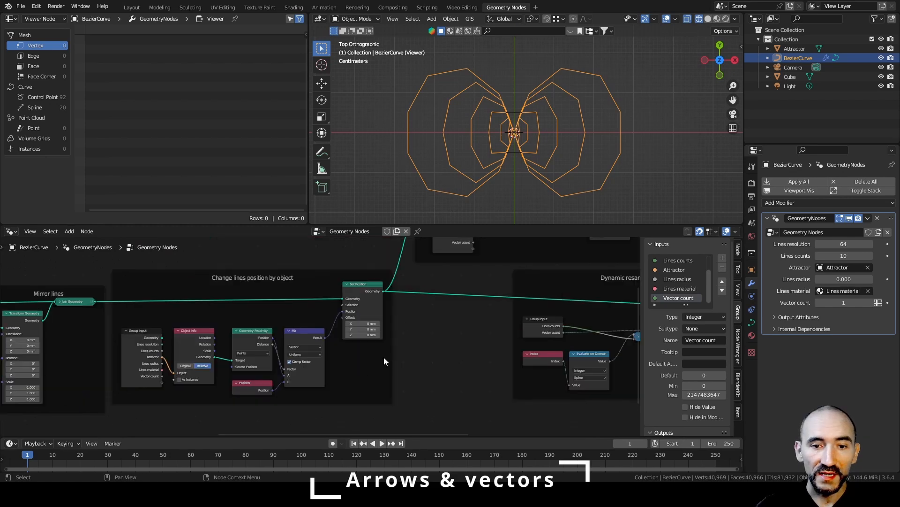
# Step: Shift the dynamic resample frame, Viewer, Vector viewer and Group Output along X, farther from the Set Position node
pyautogui.moveTo(443, 305); pyautogui.dragTo(201, 308, button='middle')
pyautogui.scroll(-3, 204, 317)
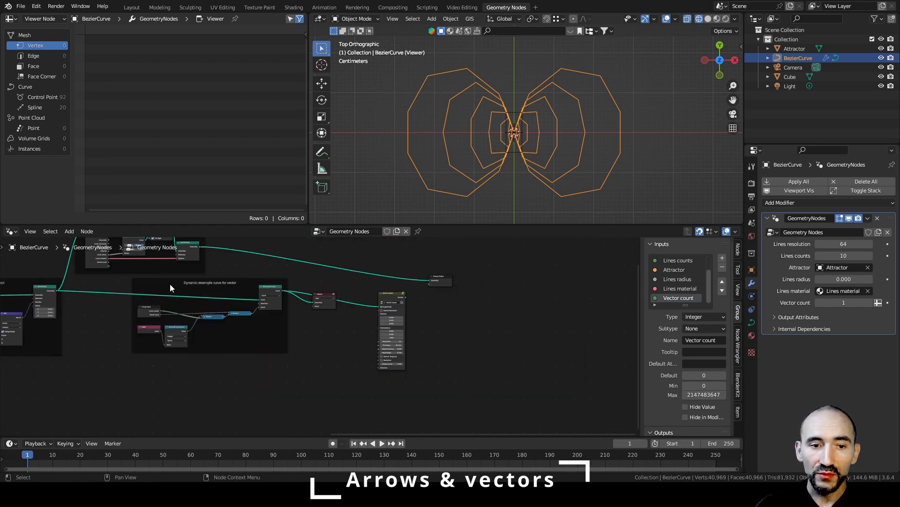
pyautogui.moveTo(117, 280); pyautogui.dragTo(515, 370)
pyautogui.press('g')
pyautogui.press('x')
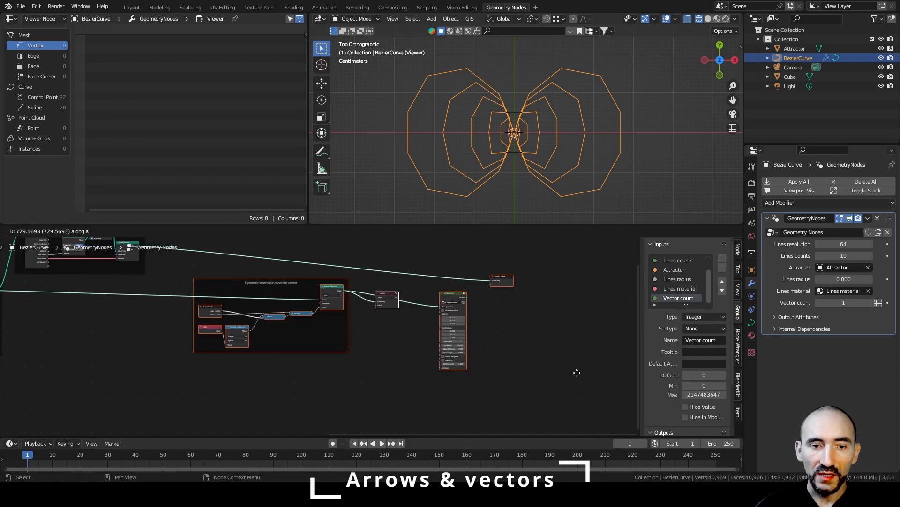
pyautogui.click(603, 372)
# Step: Insert a Capture Attribute node on the link between Set Position and the dynamic resample frame, and save the file
pyautogui.scroll(4, 322, 338)
pyautogui.hotkey('shift', 'a')
pyautogui.write('cap')
pyautogui.press('Return')
pyautogui.click(388, 291)
pyautogui.scroll(1, 388, 291)
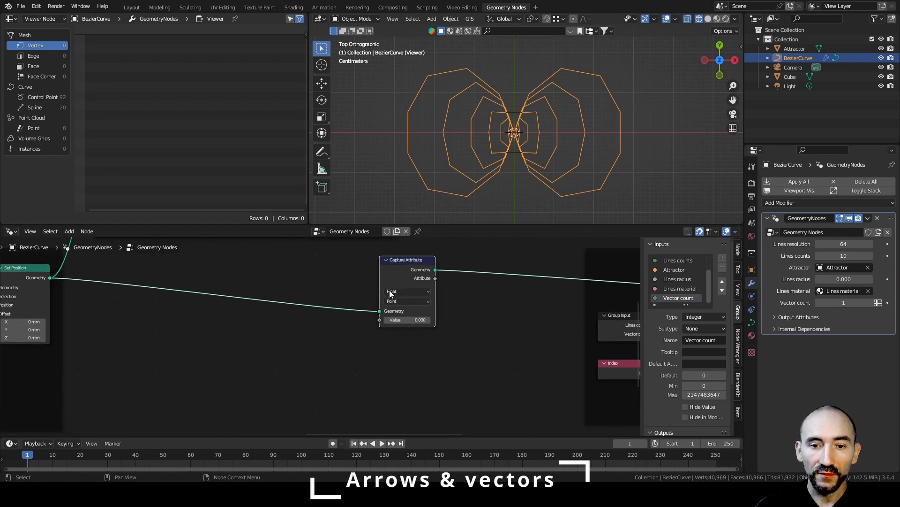
pyautogui.hotkey('ctrl', 's')
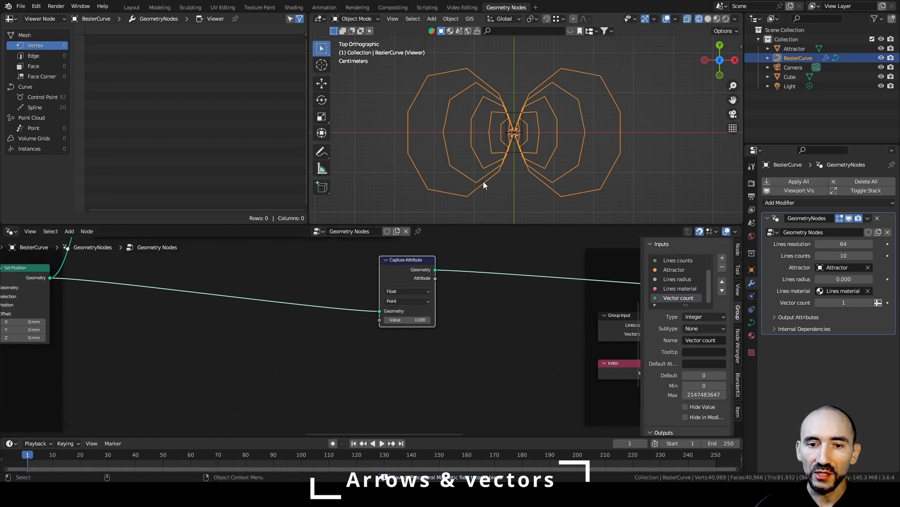
# Step: Preview the Capture Attribute node's geometry through the Viewer
pyautogui.keyDown('ctrl'); pyautogui.keyDown('shift'); pyautogui.click(403, 268); pyautogui.keyUp('shift'); pyautogui.keyUp('ctrl')
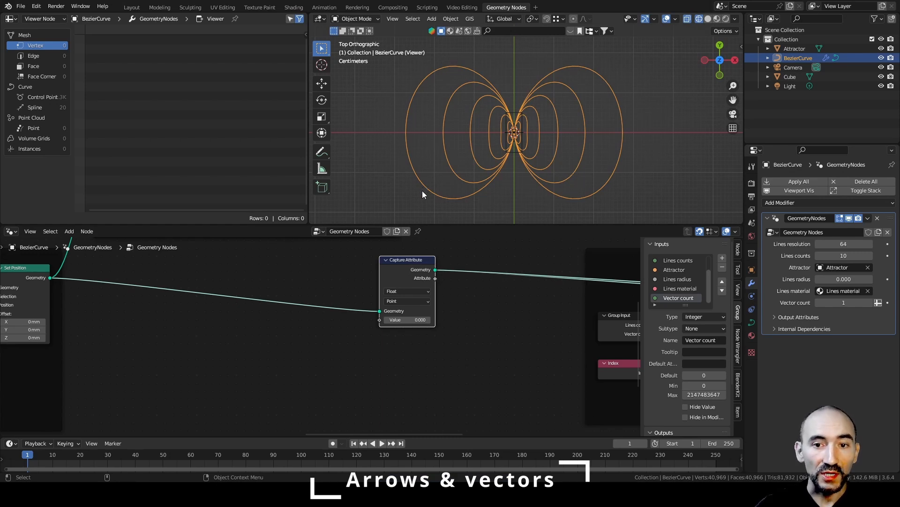
# Step: Set the Capture Attribute node's data type to Vector and move the node farther along the geometry link
pyautogui.click(402, 291)
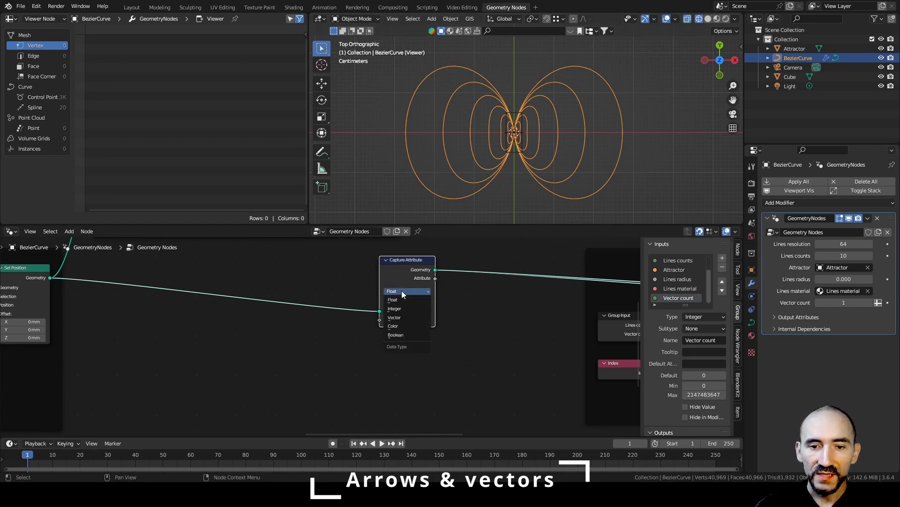
pyautogui.click(406, 317)
pyautogui.moveTo(406, 282); pyautogui.dragTo(452, 272)
pyautogui.scroll(1, 278, 350)
pyautogui.moveTo(278, 347); pyautogui.dragTo(323, 354, button='middle')
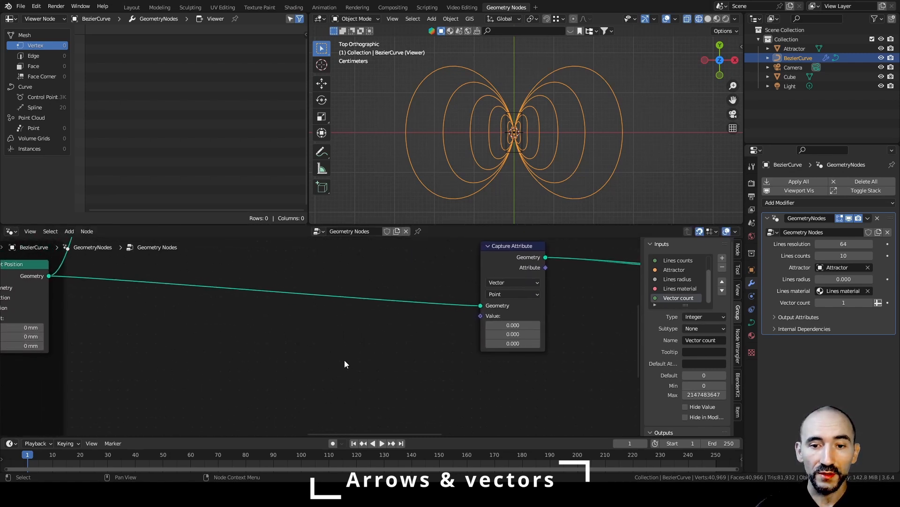
pyautogui.scroll(2, 460, 137)
pyautogui.keyDown('shift'); pyautogui.moveTo(460, 136); pyautogui.dragTo(497, 135, button='middle'); pyautogui.keyUp('shift')
pyautogui.scroll(-1, 502, 134)
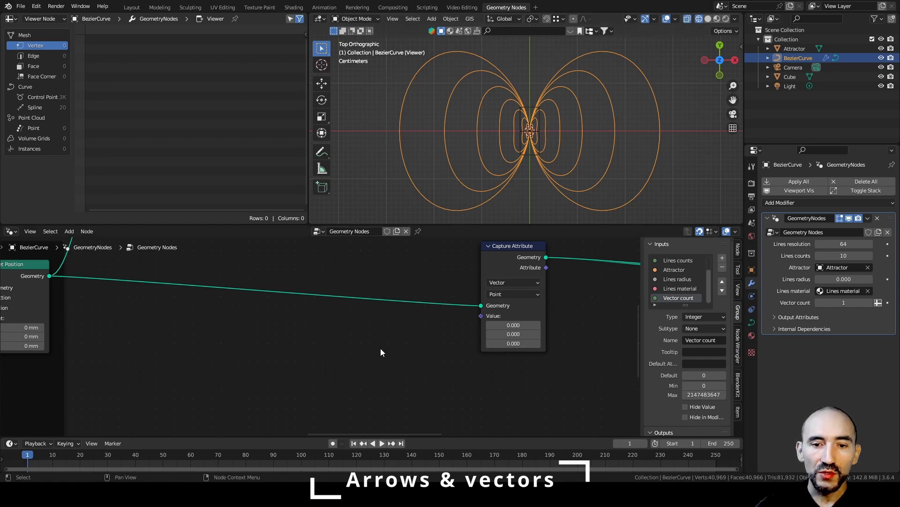
pyautogui.moveTo(360, 357); pyautogui.dragTo(370, 354, button='middle')
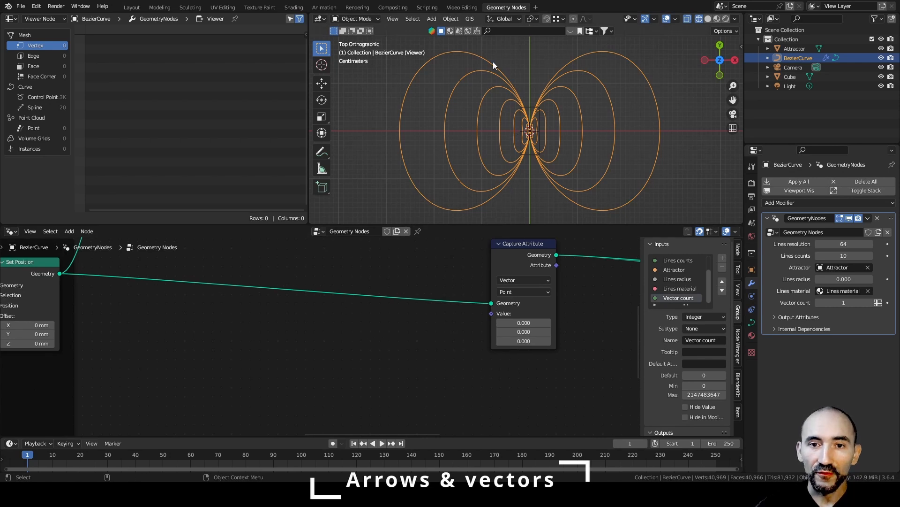
# Step: Add a Sample Curve node beside the Capture Attribute node
pyautogui.press('F3')
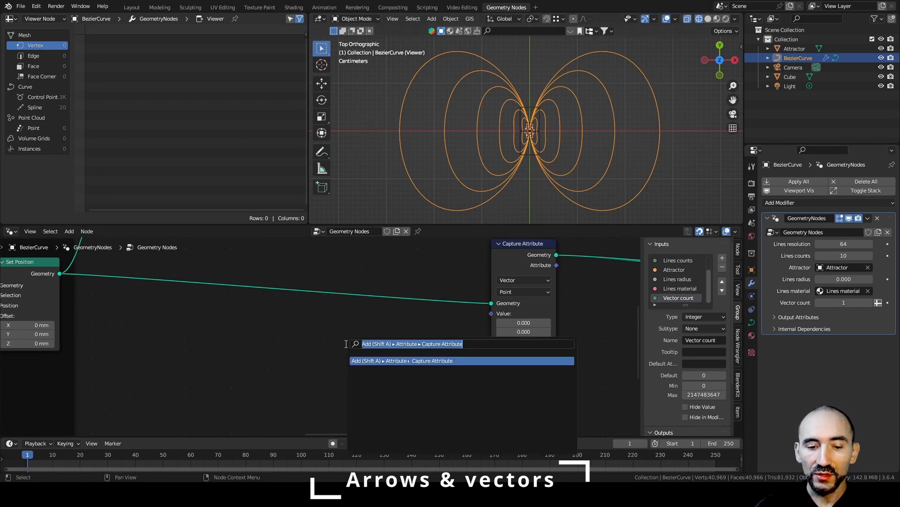
pyautogui.write('sample curve')
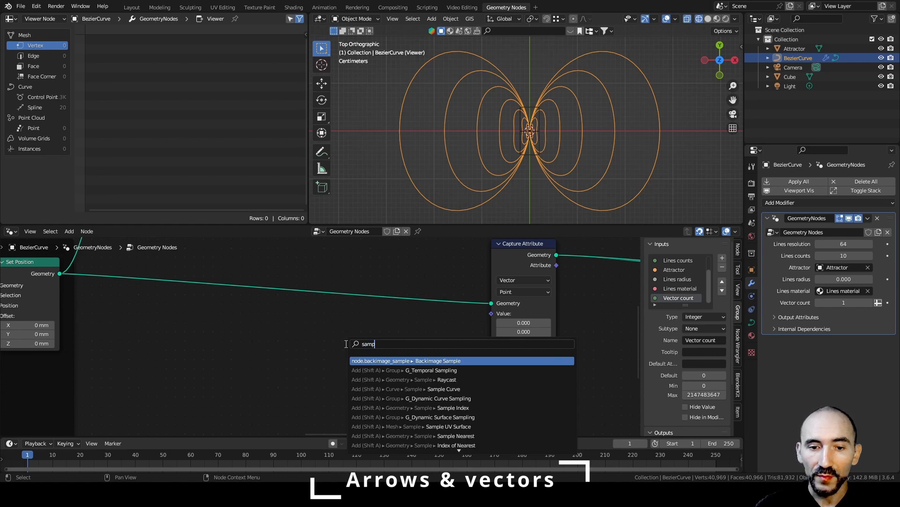
pyautogui.press('Return')
pyautogui.click(429, 337)
pyautogui.press('KP_Decimal')
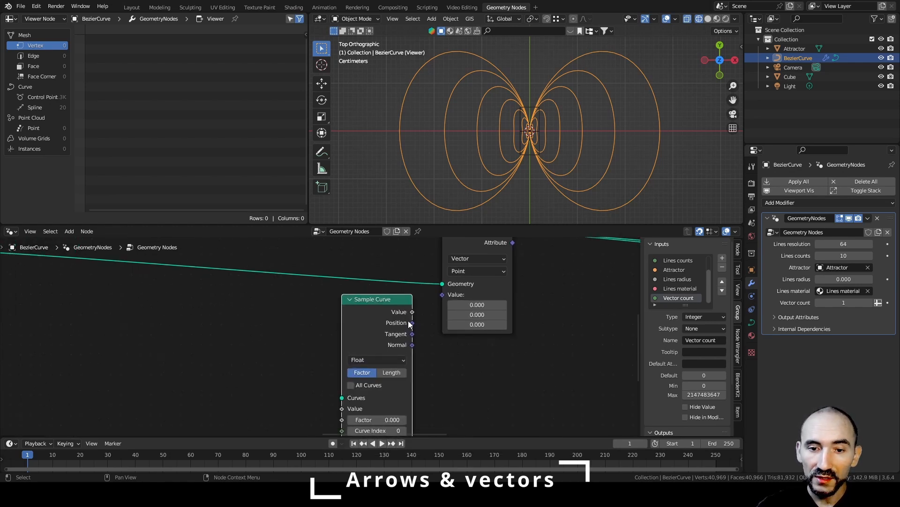
pyautogui.scroll(1, 373, 398)
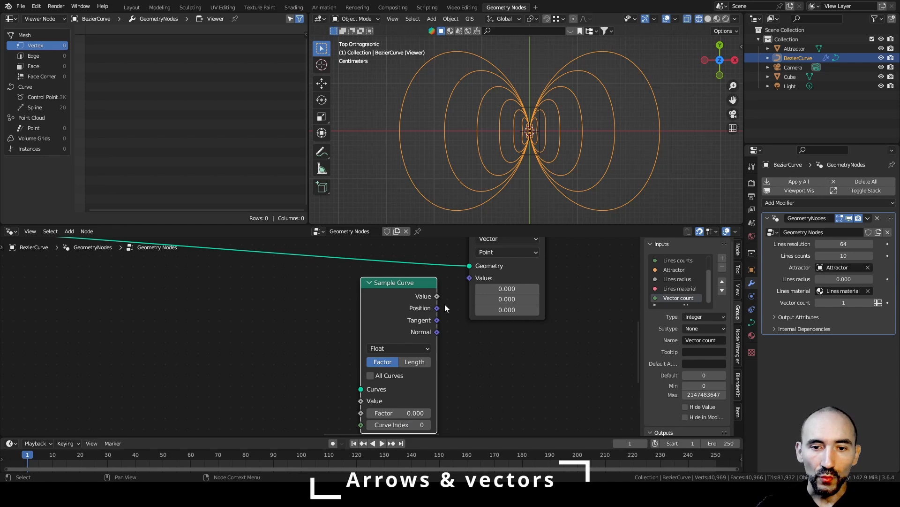
# Step: Link Sample Curve's Position output to the Capture Attribute's Value input and save the file
pyautogui.moveTo(437, 308); pyautogui.dragTo(469, 278)
pyautogui.scroll(-1, 307, 362)
pyautogui.moveTo(308, 362); pyautogui.dragTo(356, 363, button='middle')
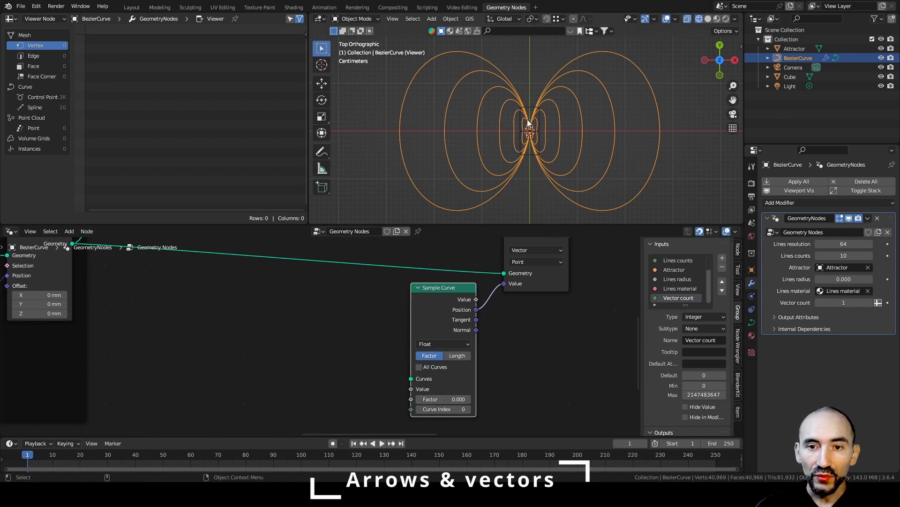
pyautogui.hotkey('ctrl', 's')
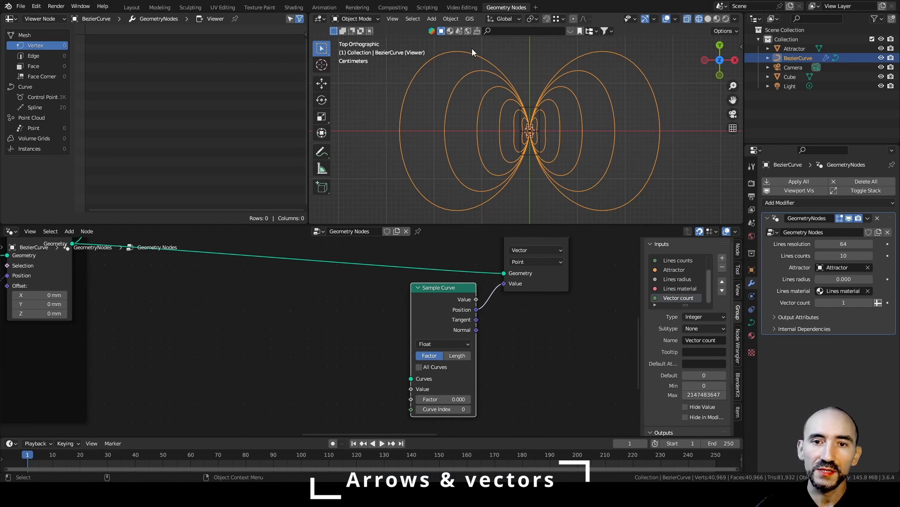
# Step: Insert a reroute on the geometry link before Capture Attribute and connect it to Sample Curve's Curves input
pyautogui.keyDown('shift'); pyautogui.moveTo(374, 258); pyautogui.dragTo(394, 308, button='right'); pyautogui.keyUp('shift')
pyautogui.moveTo(381, 265); pyautogui.dragTo(411, 378)
pyautogui.moveTo(453, 310); pyautogui.dragTo(464, 313)
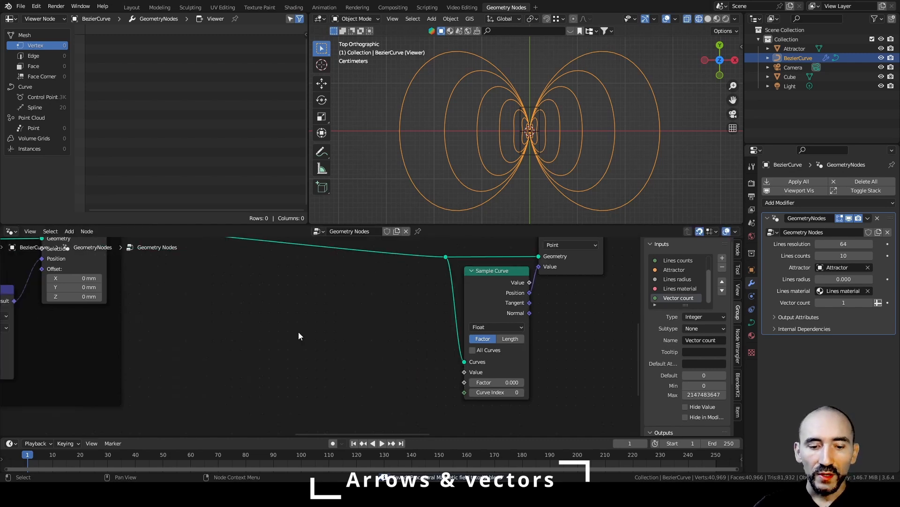
# Step: Add a Spline Parameter node and link its Factor output to Sample Curve's Factor input
pyautogui.press('F3')
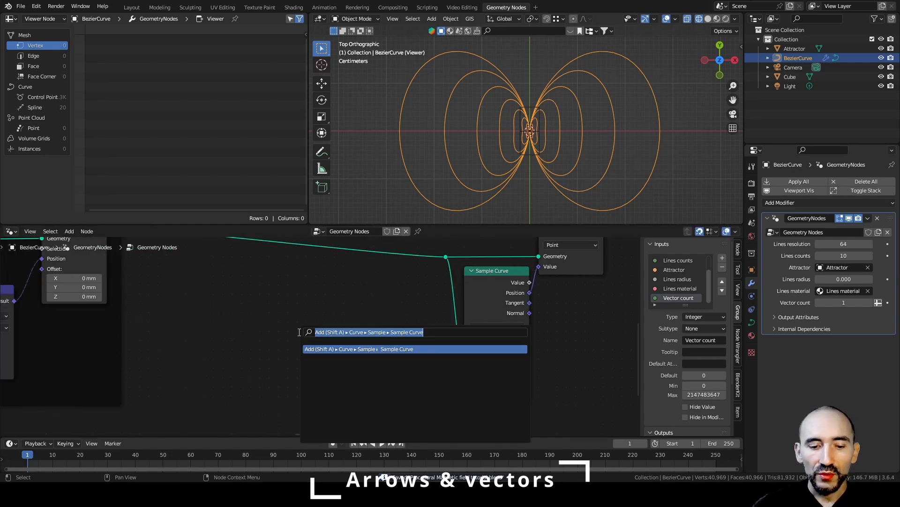
pyautogui.write('spline parameter')
pyautogui.press('Return')
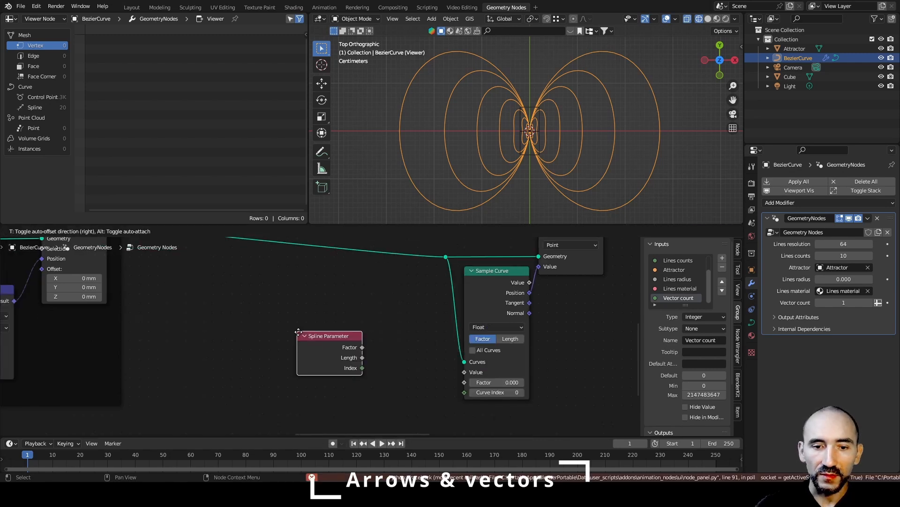
pyautogui.click(214, 311)
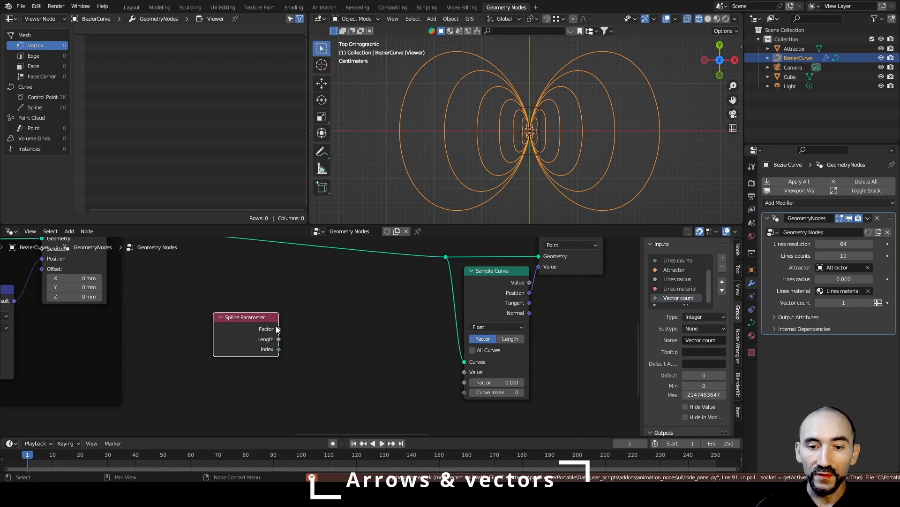
pyautogui.moveTo(278, 329); pyautogui.dragTo(464, 384)
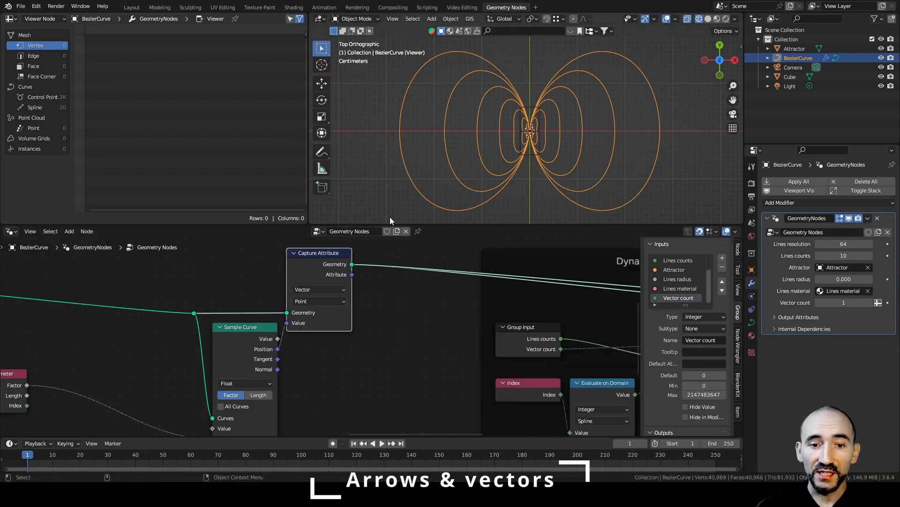
# Step: Duplicate the vector Capture Attribute node after the original and link Sample Curve's Tangent to its Value input
pyautogui.click(383, 306)
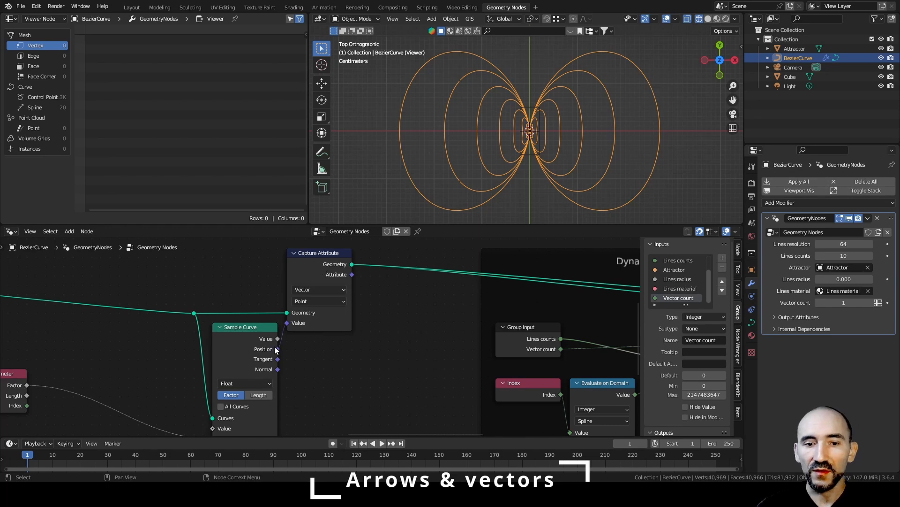
pyautogui.moveTo(278, 349)
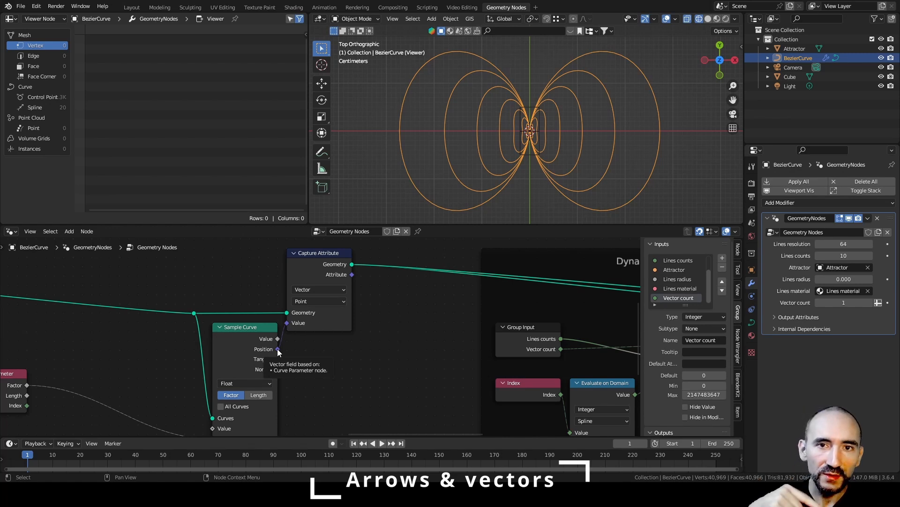
pyautogui.click(325, 268)
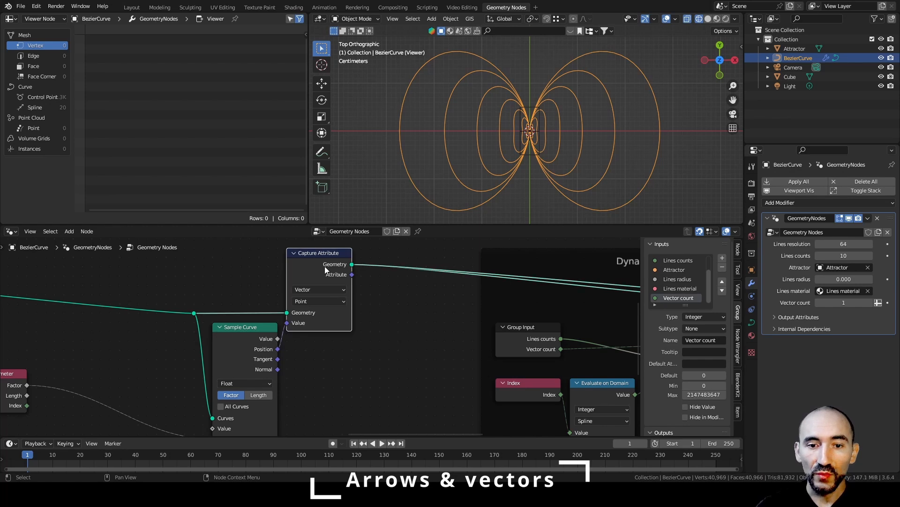
pyautogui.hotkey('shift', 'd')
pyautogui.click(418, 259)
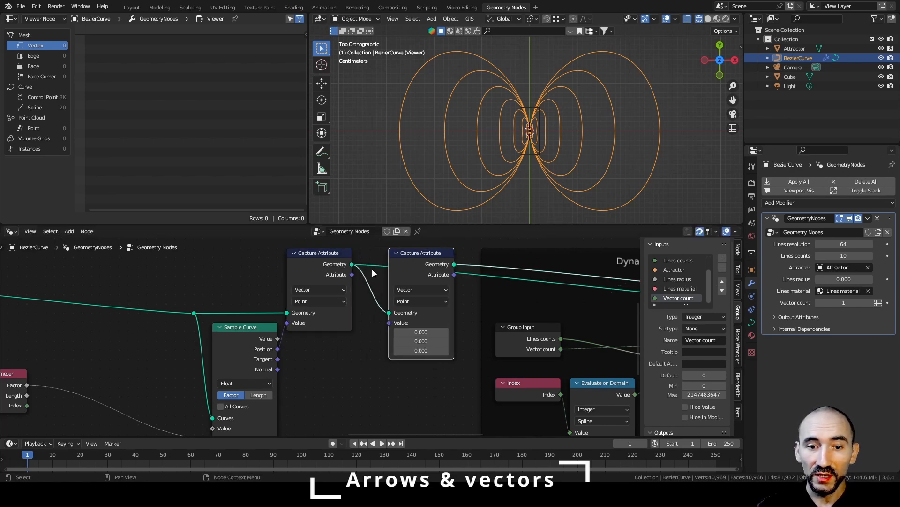
pyautogui.moveTo(278, 359); pyautogui.dragTo(389, 323)
pyautogui.moveTo(416, 277); pyautogui.dragTo(407, 313)
# Step: Connect the second Capture Attribute's Geometry output to the Resample Curve's Curve input
pyautogui.scroll(-4, 436, 307)
pyautogui.moveTo(445, 304); pyautogui.dragTo(218, 302, button='middle')
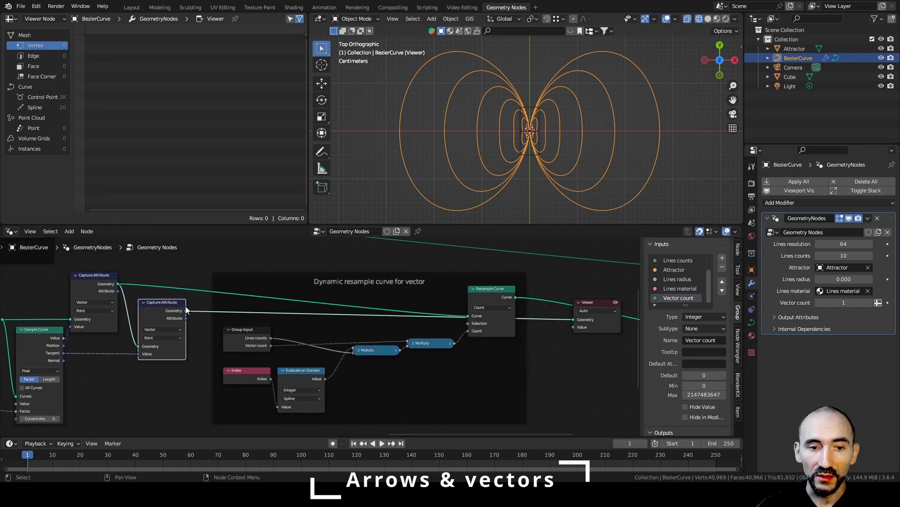
pyautogui.moveTo(186, 311); pyautogui.dragTo(471, 317)
# Step: Delete the Viewer node after Resample Curve and save the file
pyautogui.click(593, 306)
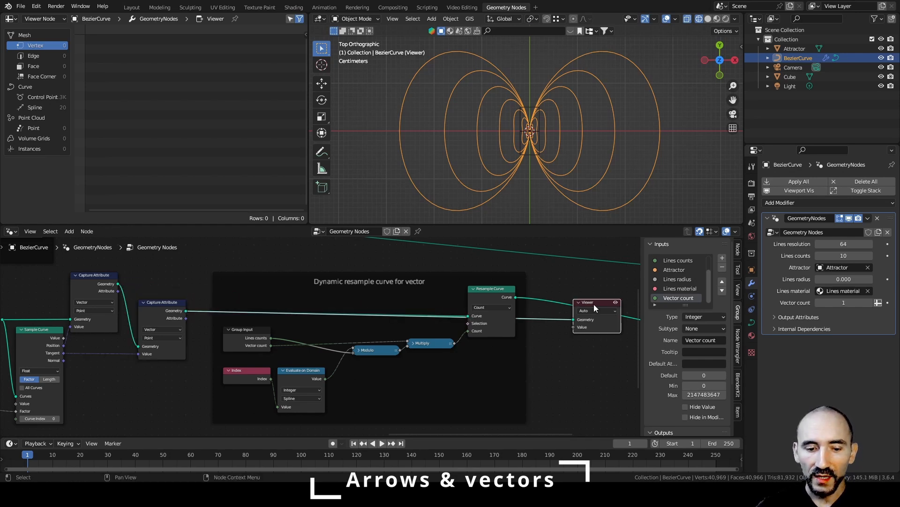
pyautogui.press('x')
pyautogui.scroll(-5, 593, 307)
pyautogui.hotkey('ctrl', 's')
# Step: Link the first captured attribute to the Vector viewer's Sources and the second to its Destinations
pyautogui.moveTo(530, 311); pyautogui.dragTo(430, 292, button='middle')
pyautogui.scroll(1, 429, 292)
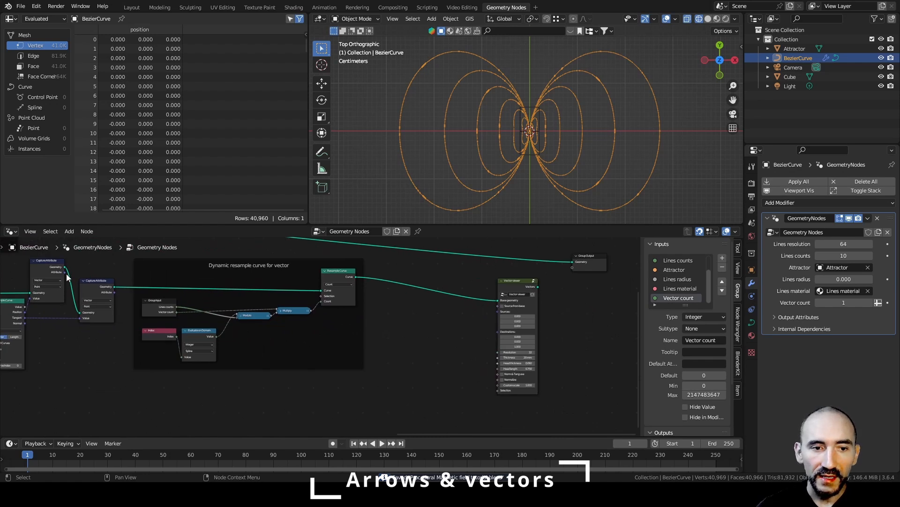
pyautogui.moveTo(66, 271); pyautogui.dragTo(498, 311)
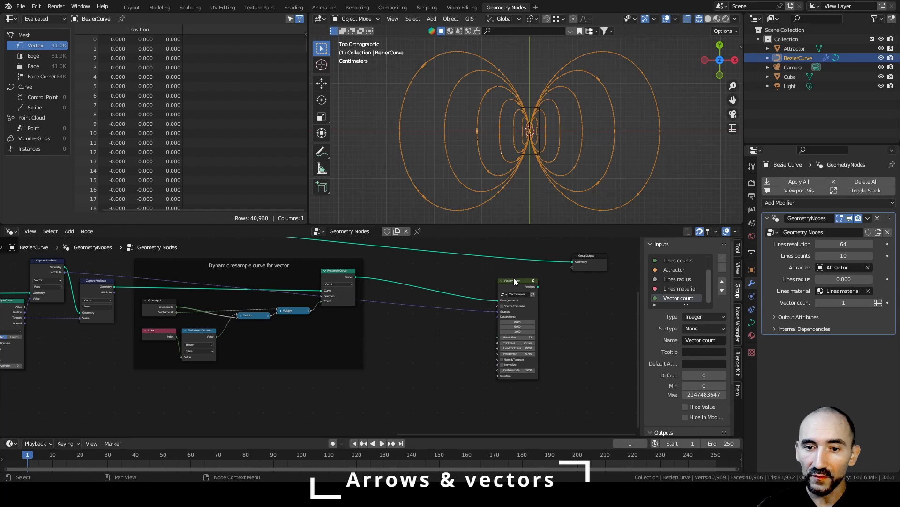
pyautogui.moveTo(114, 291); pyautogui.dragTo(498, 317)
# Step: Enable the Norm & Tang use option on the Vector viewer node
pyautogui.scroll(6, 508, 328)
pyautogui.moveTo(502, 327); pyautogui.dragTo(253, 313, button='middle')
pyautogui.scroll(5, 375, 335)
pyautogui.click(404, 336)
pyautogui.moveTo(291, 278); pyautogui.dragTo(300, 338, button='middle')
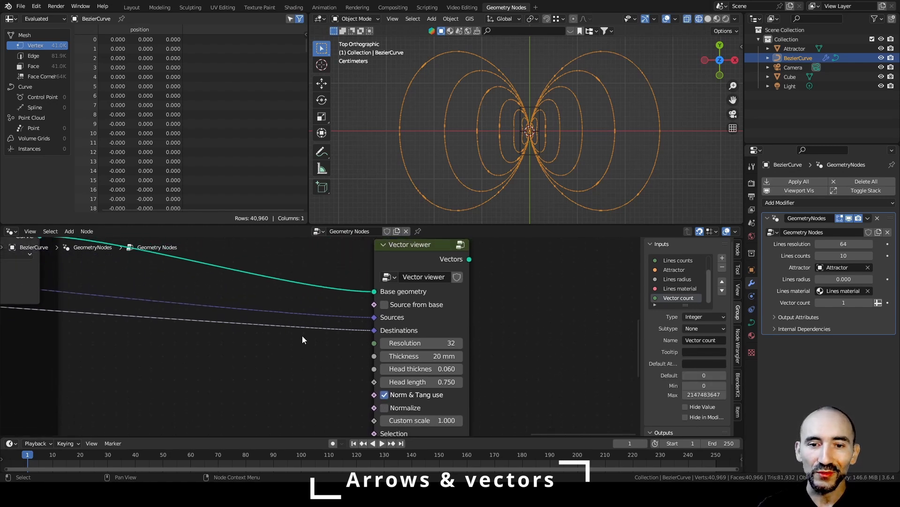
pyautogui.scroll(-1, 300, 338)
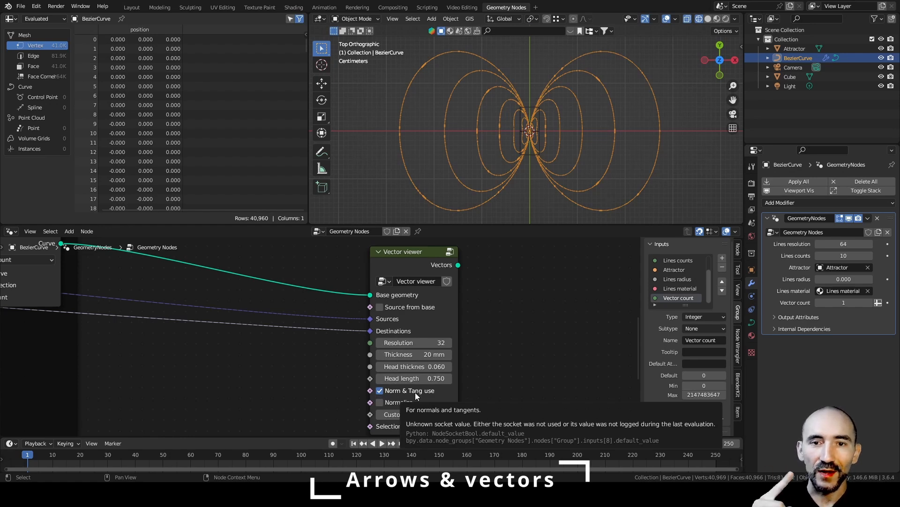
pyautogui.scroll(-2, 401, 343)
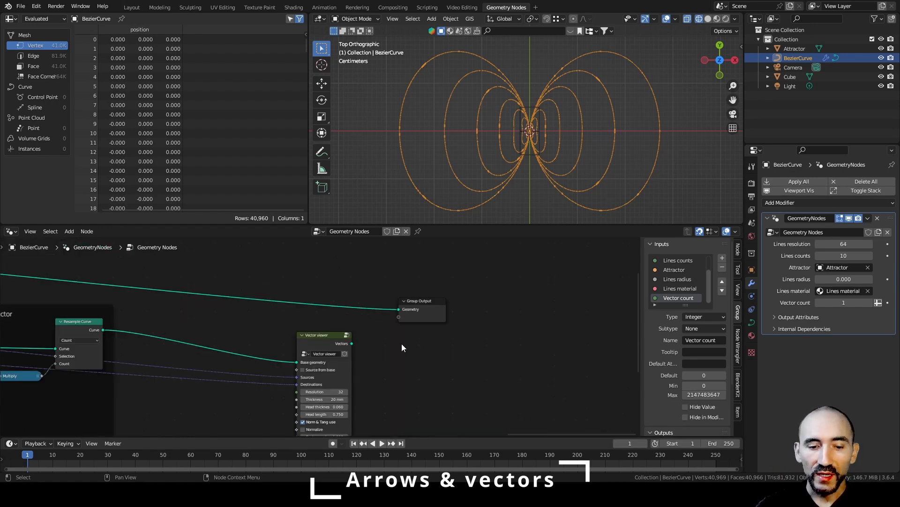
# Step: Insert a Join Geometry node before Group Output and link the Vector viewer's Vectors output into it
pyautogui.press('F3')
pyautogui.write('join geo')
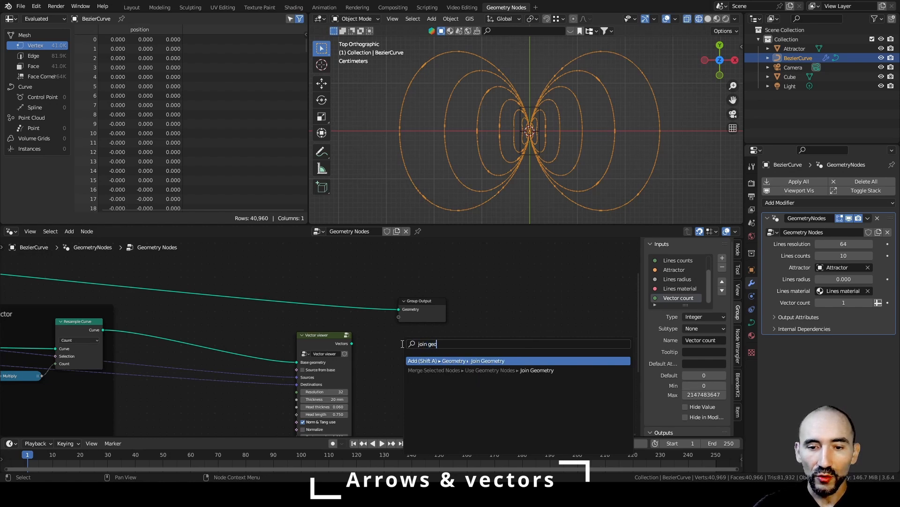
pyautogui.press('Return')
pyautogui.click(384, 296)
pyautogui.moveTo(421, 302); pyautogui.dragTo(449, 302)
pyautogui.moveTo(349, 301); pyautogui.dragTo(423, 294)
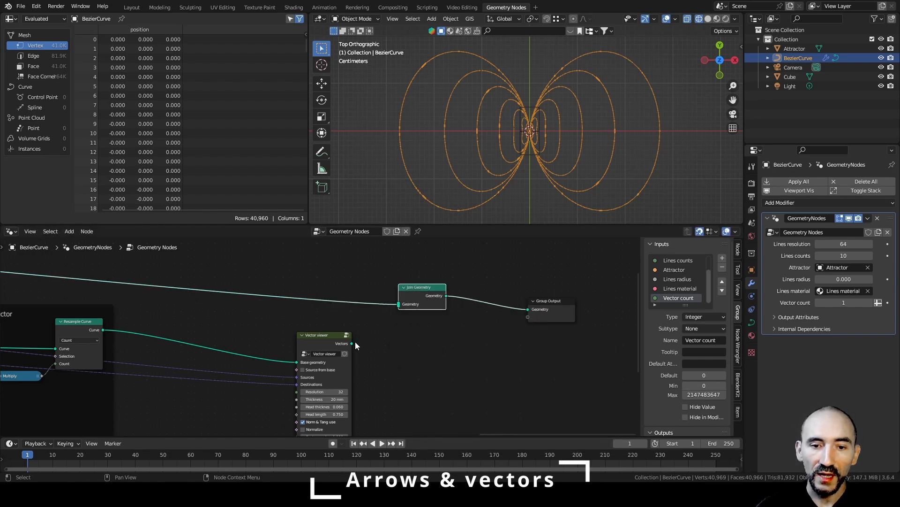
pyautogui.moveTo(352, 343); pyautogui.dragTo(398, 306)
# Step: Set the Vector viewer's thickness to 80 mm, head thickness to 0.13 and head length to 0.3
pyautogui.moveTo(353, 389); pyautogui.dragTo(415, 328, button='middle')
pyautogui.scroll(8, 419, 328)
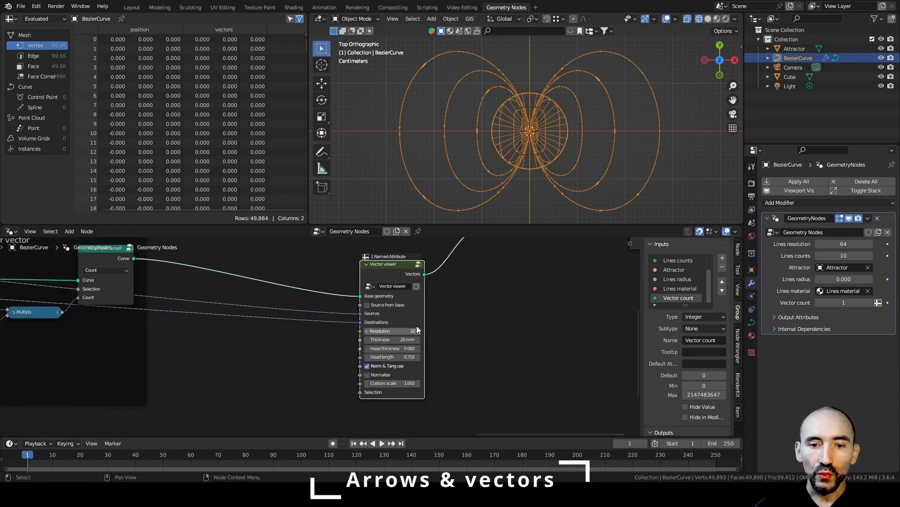
pyautogui.moveTo(502, 328); pyautogui.dragTo(379, 299, button='middle')
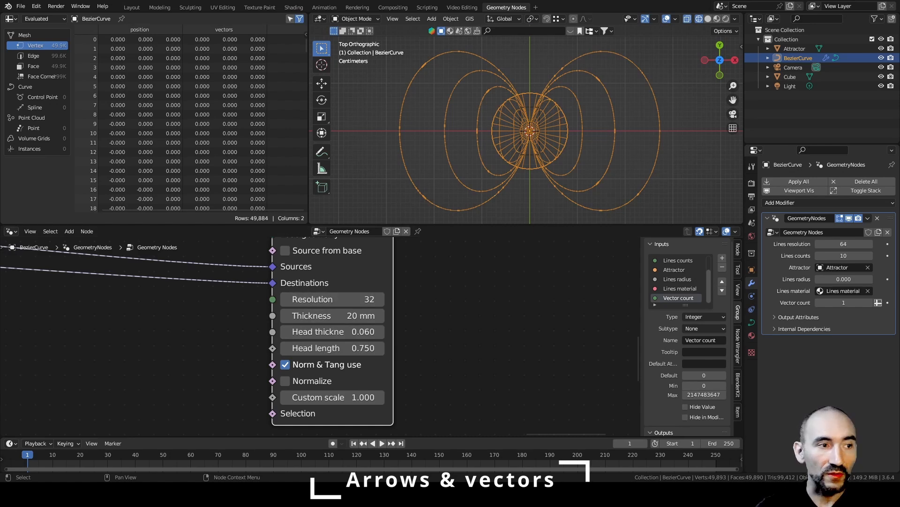
pyautogui.click(309, 315)
pyautogui.write('80')
pyautogui.press('Tab')
pyautogui.write('0.13')
pyautogui.press('Tab')
pyautogui.write('0.3')
pyautogui.press('Return')
# Step: Switch the viewport from wireframe to solid shading and examine the vector arrow against the field lines in perspective
pyautogui.hotkey('shift', 'z')
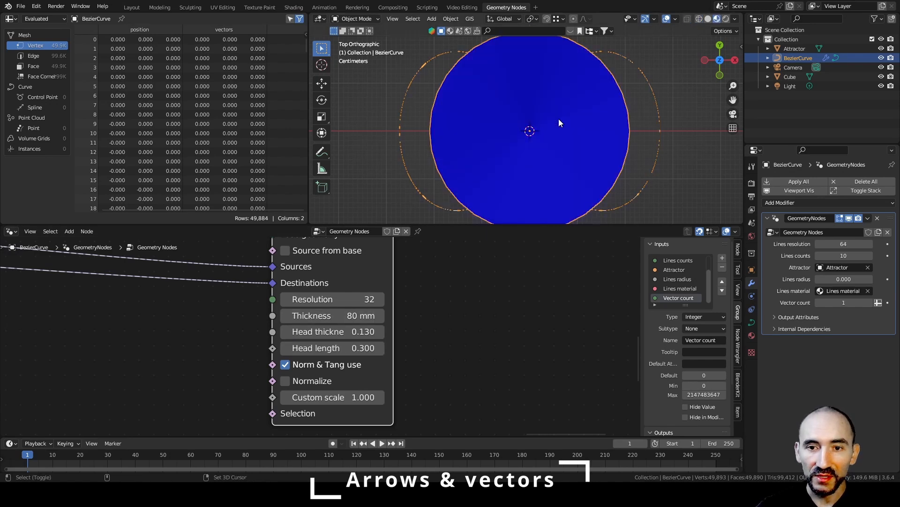
pyautogui.moveTo(559, 119); pyautogui.dragTo(512, 129, button='middle')
pyautogui.scroll(-7, 512, 128)
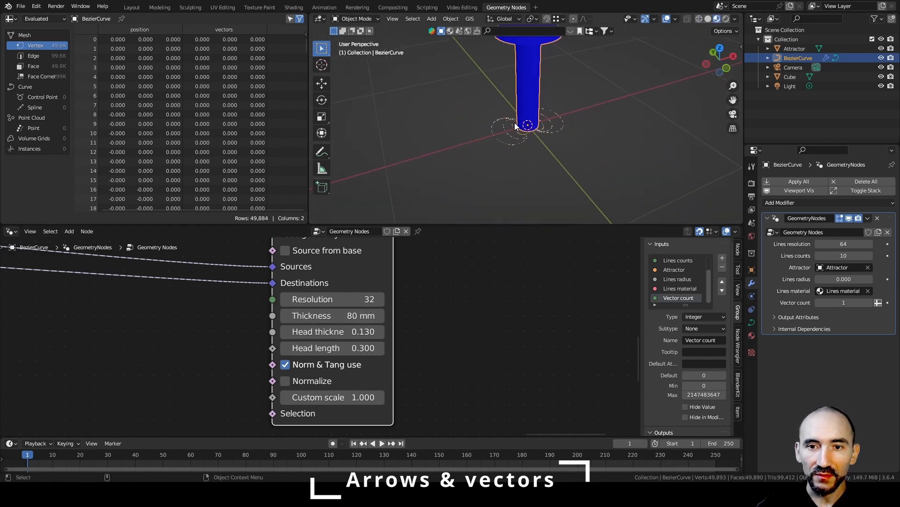
pyautogui.scroll(1, 516, 121)
pyautogui.keyDown('shift'); pyautogui.moveTo(529, 72); pyautogui.dragTo(543, 111, button='middle'); pyautogui.keyUp('shift')
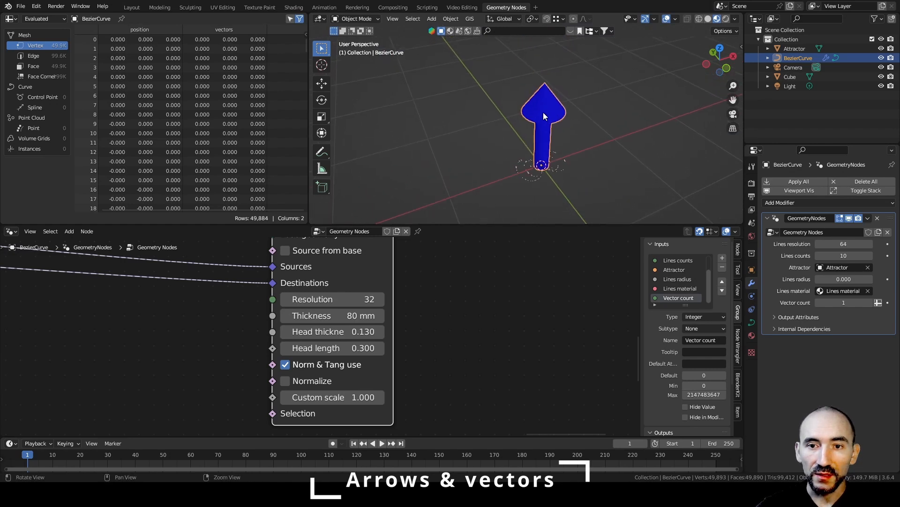
pyautogui.scroll(1, 543, 112)
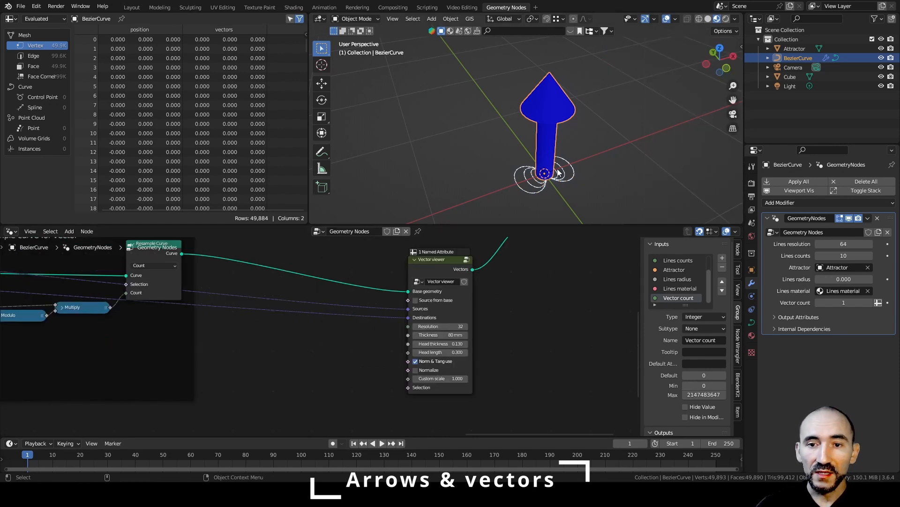
pyautogui.scroll(1, 560, 169)
pyautogui.moveTo(560, 168); pyautogui.dragTo(510, 161, button='middle')
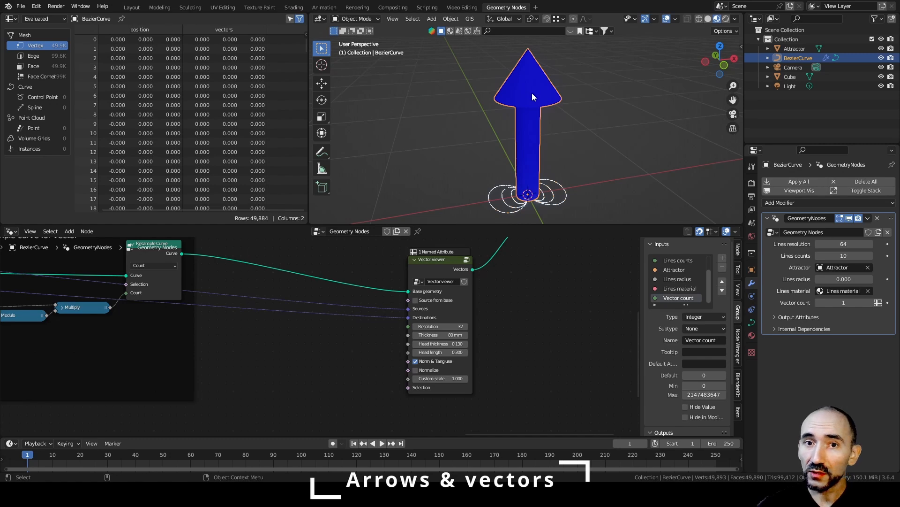
# Step: Save the file and trace the links around the Sample Curve and Capture Attribute nodes to the Curve Index input
pyautogui.hotkey('ctrl', 's')
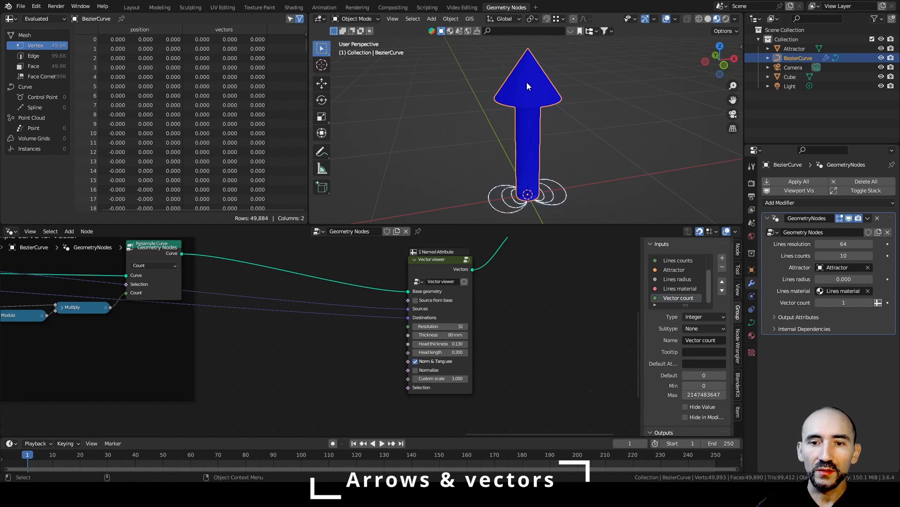
pyautogui.moveTo(84, 356); pyautogui.dragTo(454, 336, button='middle')
pyautogui.moveTo(149, 321); pyautogui.dragTo(512, 339, button='middle')
pyautogui.scroll(2, 409, 343)
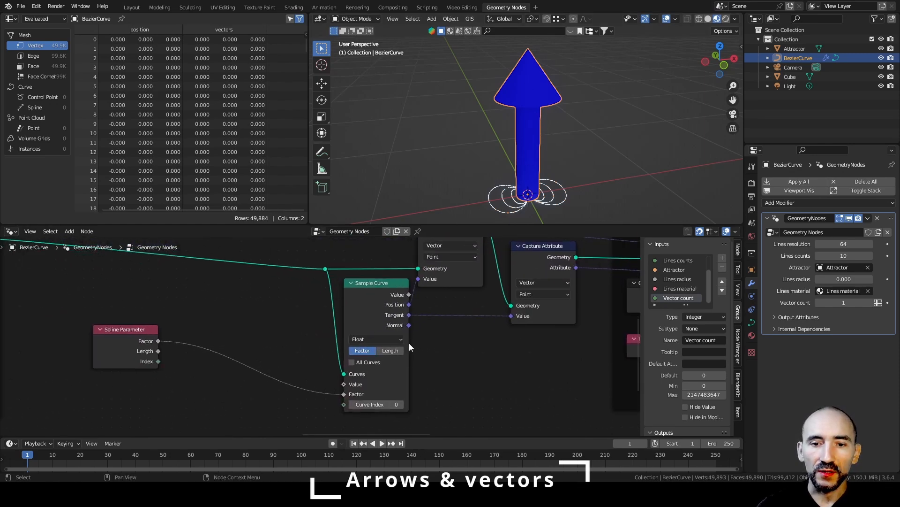
pyautogui.scroll(1, 409, 343)
pyautogui.moveTo(487, 269); pyautogui.dragTo(489, 316, button='middle')
pyautogui.scroll(1, 485, 314)
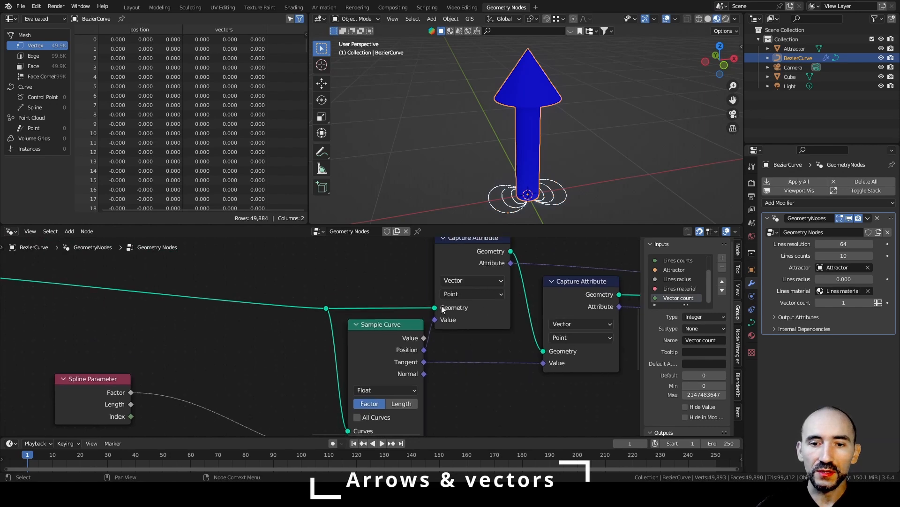
pyautogui.moveTo(539, 202); pyautogui.dragTo(541, 142, button='middle')
pyautogui.scroll(3, 550, 140)
pyautogui.moveTo(396, 422); pyautogui.dragTo(395, 359, button='middle')
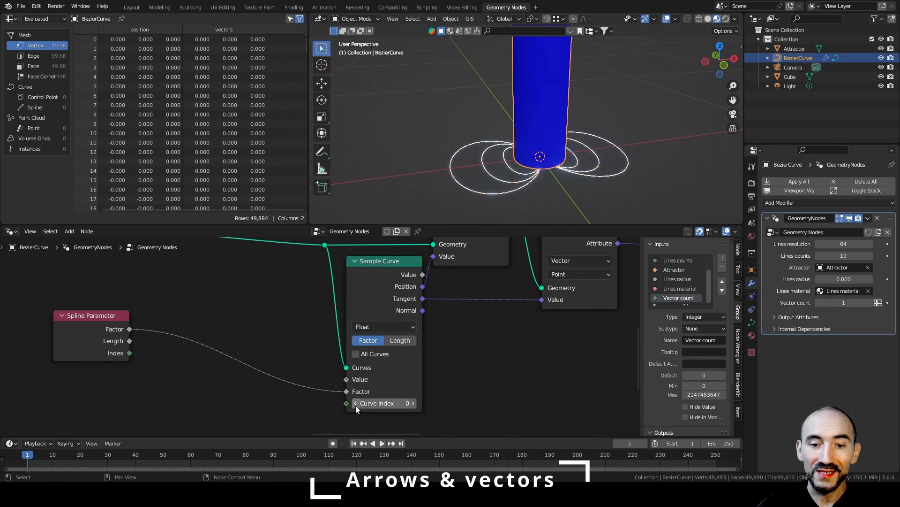
# Step: Raise the Sample Curve node's Curve Index step by step to 9 to test which field line is sampled
pyautogui.click(413, 403)
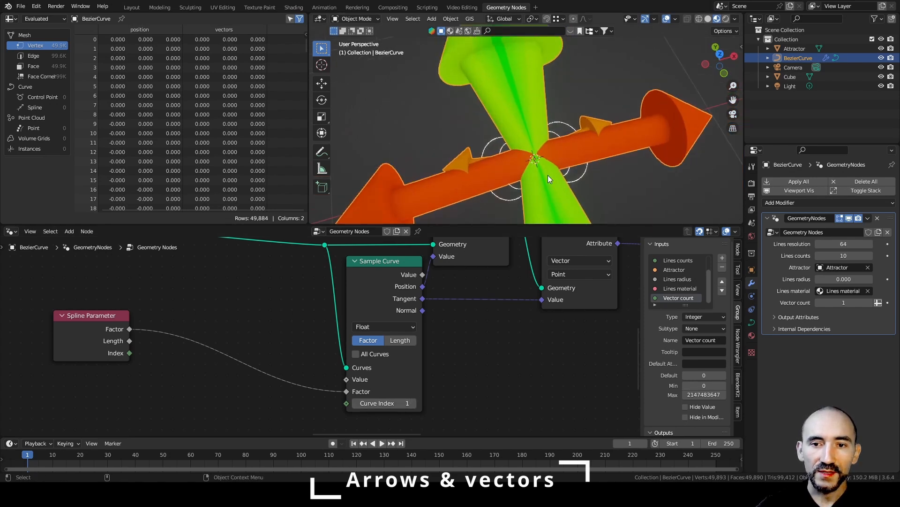
pyautogui.click(413, 402)
pyautogui.click(413, 403)
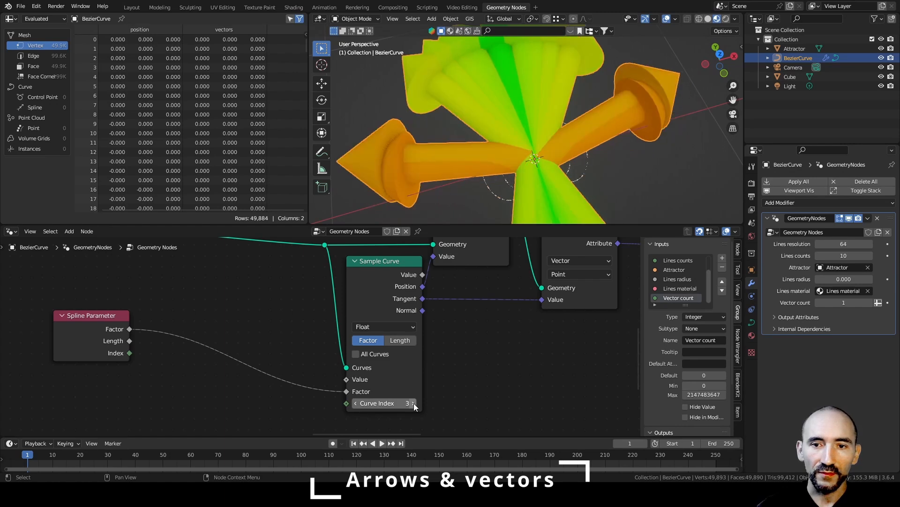
pyautogui.click(414, 403)
pyautogui.click(413, 403)
pyautogui.click(413, 402)
pyautogui.click(413, 403)
pyautogui.click(413, 403)
pyautogui.click(414, 403)
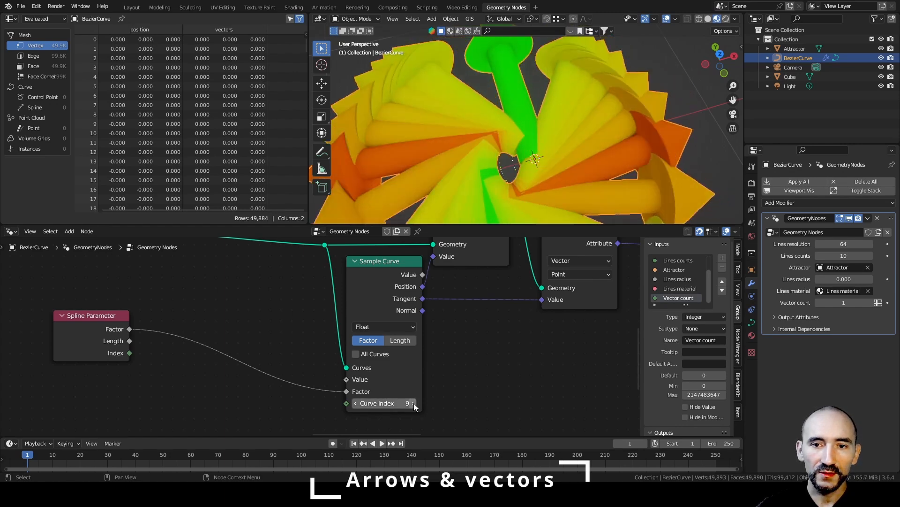
pyautogui.click(414, 403)
pyautogui.click(355, 403)
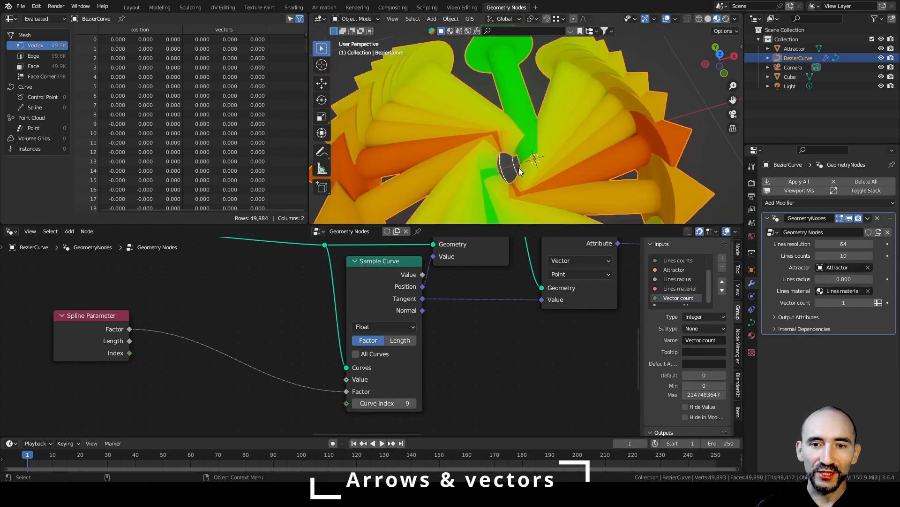
# Step: Examine the vector arrows around the sampled field line from the top in wireframe
pyautogui.press('KP_7')
pyautogui.hotkey('shift', 'z')
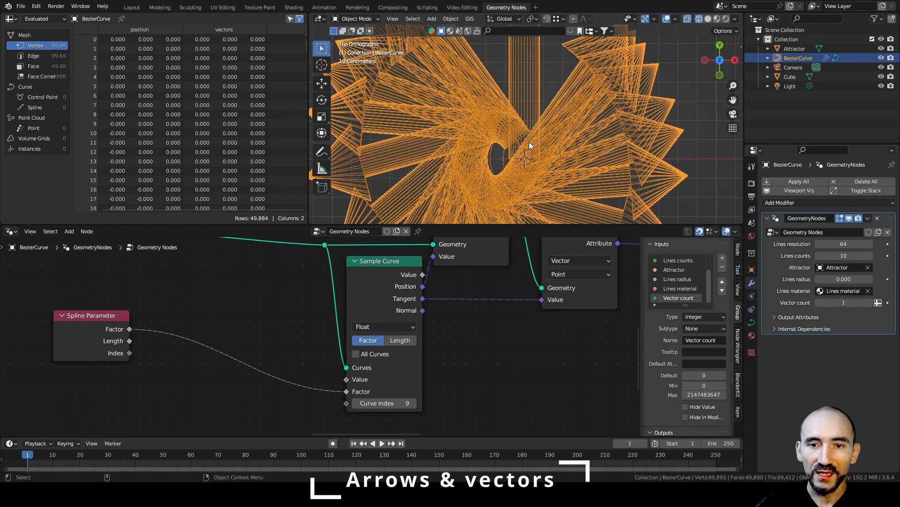
pyautogui.scroll(4, 529, 142)
pyautogui.moveTo(517, 169)
pyautogui.keyDown('shift'); pyautogui.mouseDown(button='middle')
pyautogui.moveTo(541, 86)
pyautogui.moveTo(527, 157)
pyautogui.mouseUp(button='middle'); pyautogui.keyUp('shift')
pyautogui.scroll(2, 539, 87)
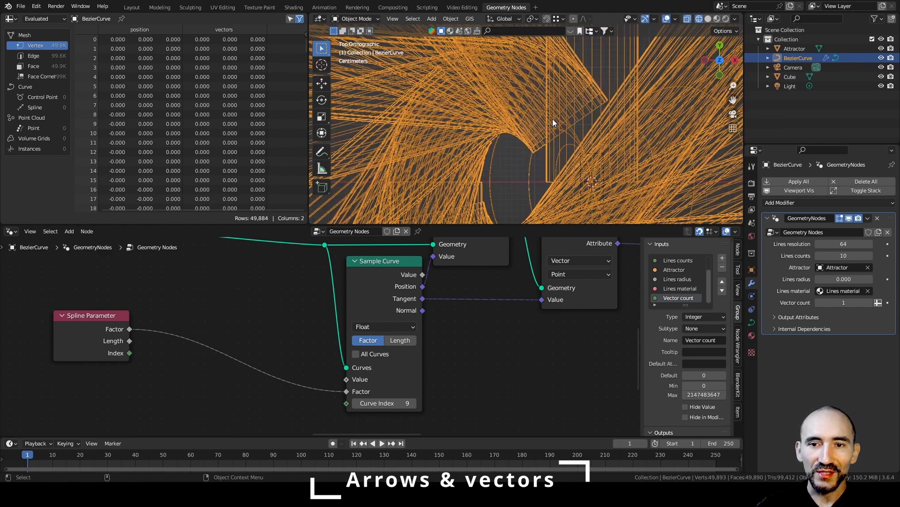
pyautogui.scroll(-5, 577, 128)
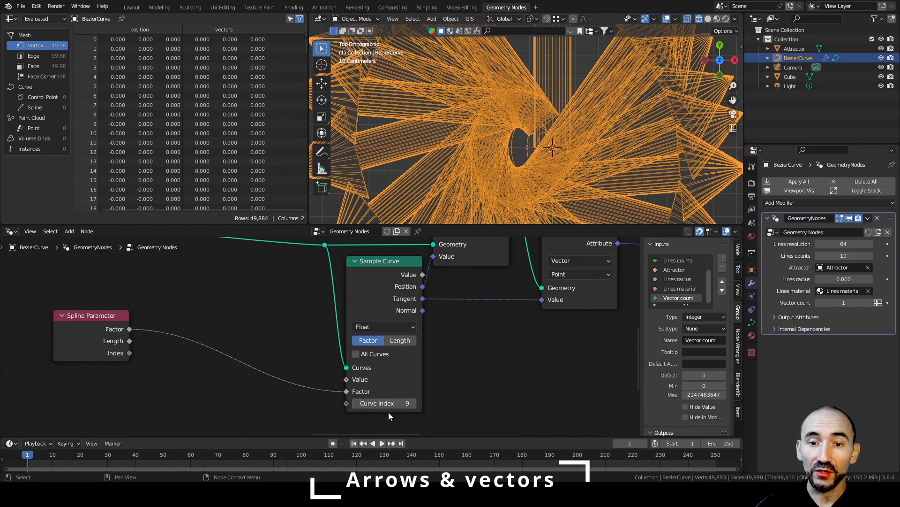
# Step: Add an Index node and link its output to the Sample Curve node's Curve Index input
pyautogui.scroll(-2, 422, 337)
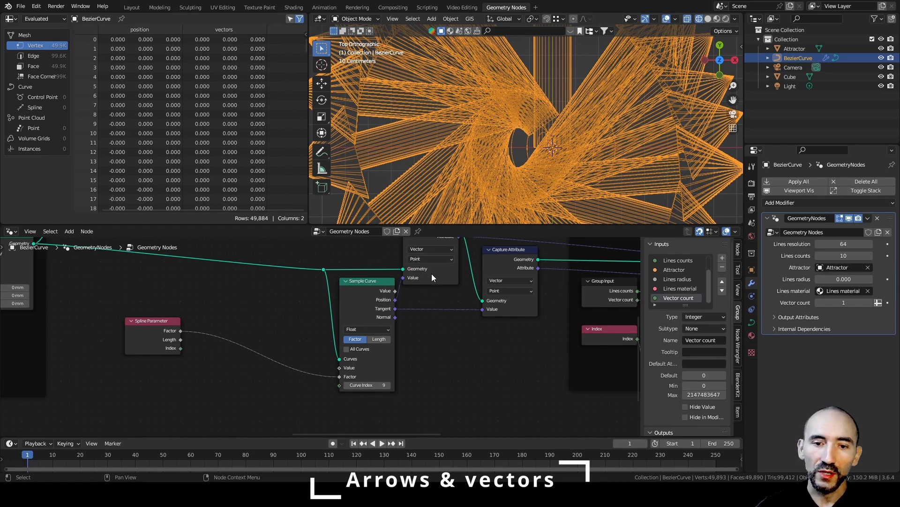
pyautogui.moveTo(430, 270); pyautogui.dragTo(441, 293, button='middle')
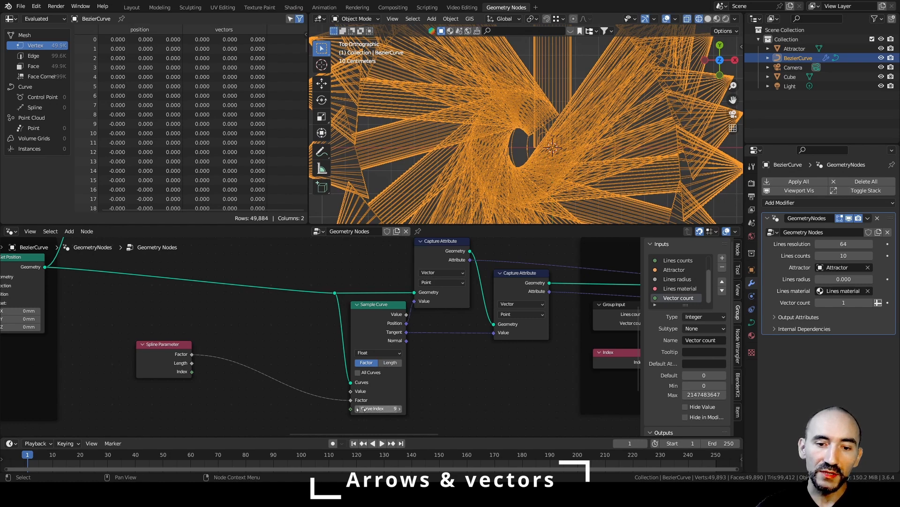
pyautogui.moveTo(279, 425); pyautogui.dragTo(320, 357, button='middle')
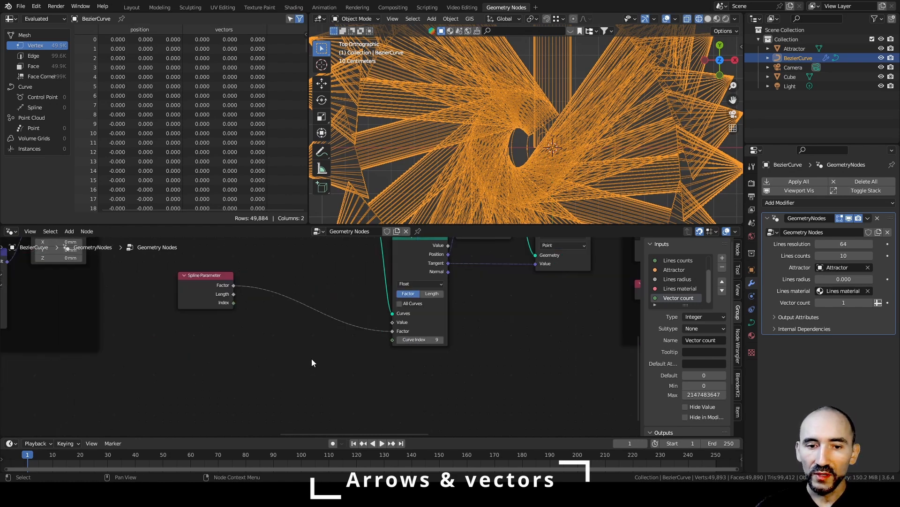
pyautogui.press('F3')
pyautogui.write('index')
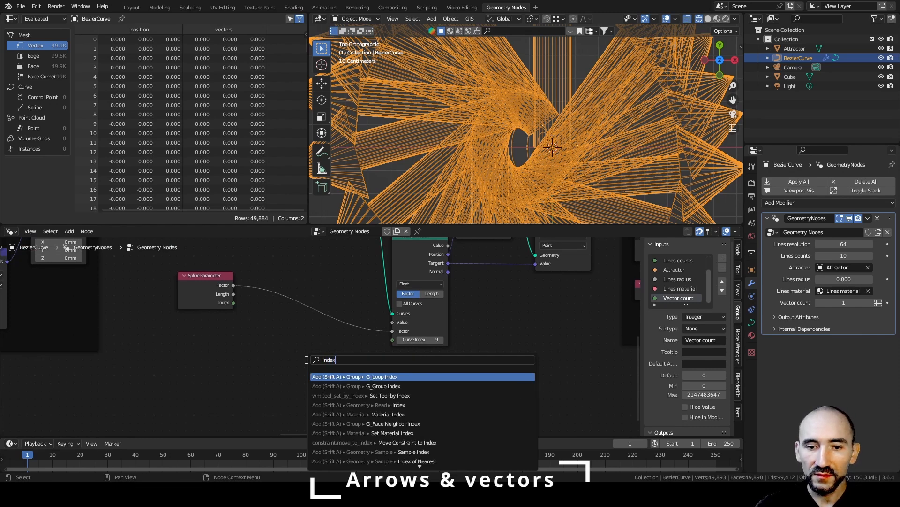
pyautogui.press('Return')
pyautogui.click(263, 371)
pyautogui.moveTo(281, 373); pyautogui.dragTo(393, 339)
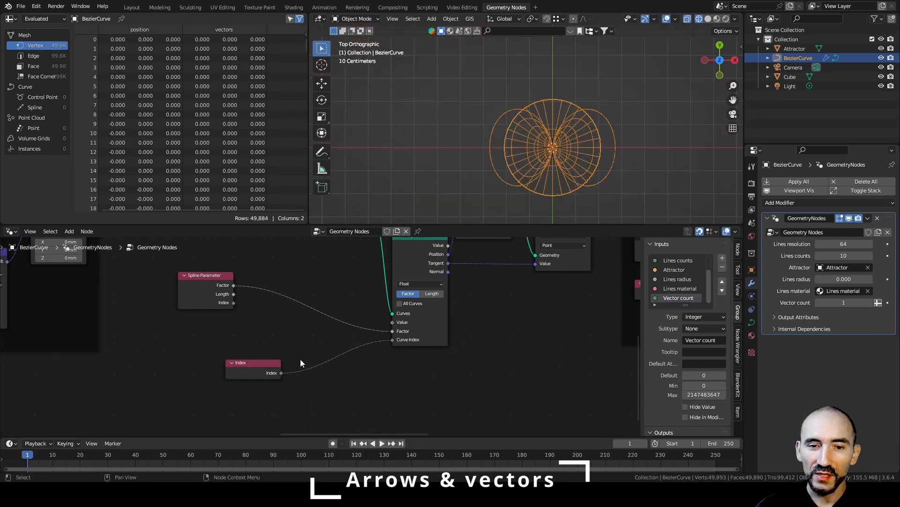
# Step: Add an Evaluate on Domain node fed by the Index node, set its domain to Spline, and save the file
pyautogui.keyDown('shift'); pyautogui.scroll(3, 414, 321); pyautogui.keyUp('shift')
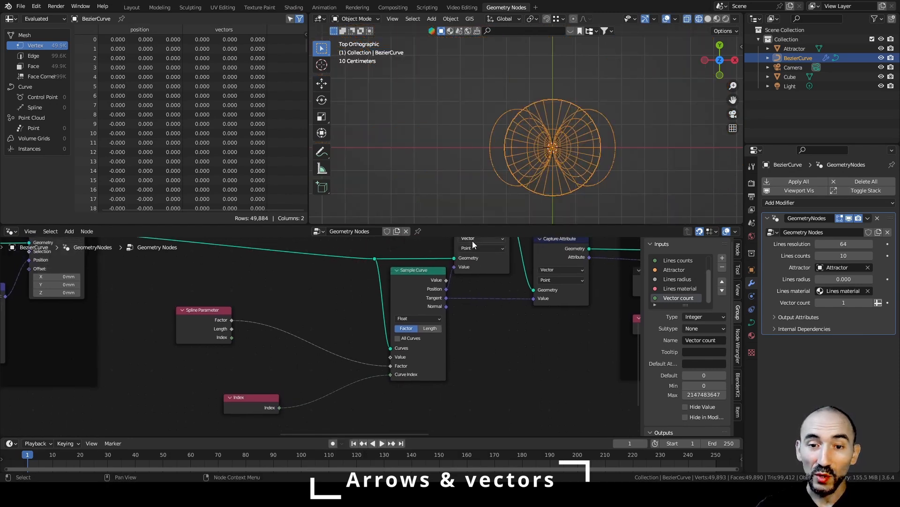
pyautogui.scroll(2, 271, 379)
pyautogui.moveTo(271, 379); pyautogui.dragTo(318, 410)
pyautogui.write('evalue')
pyautogui.press('Return')
pyautogui.click(321, 368)
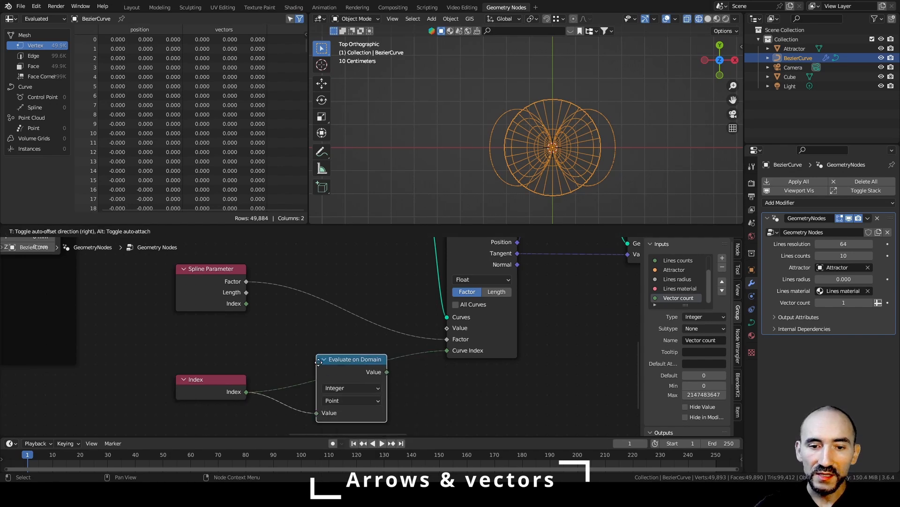
pyautogui.click(336, 397)
pyautogui.click(338, 334)
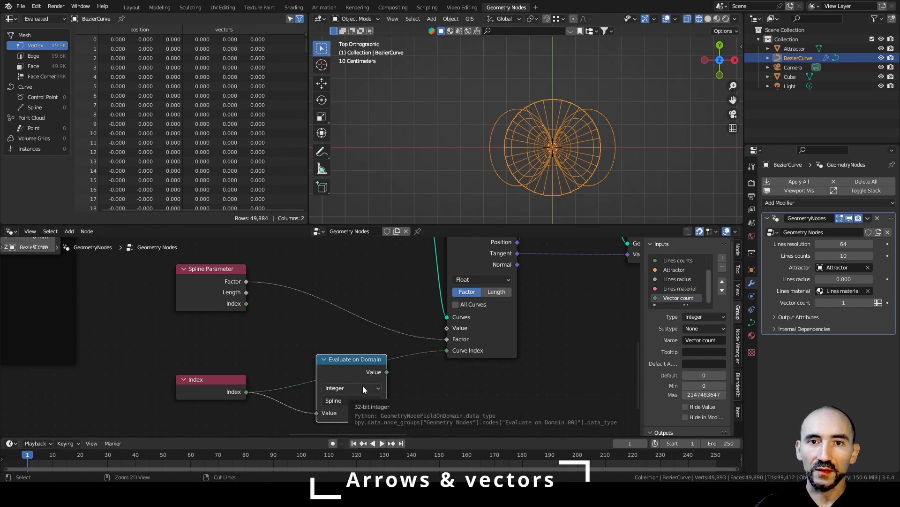
pyautogui.hotkey('ctrl', 's')
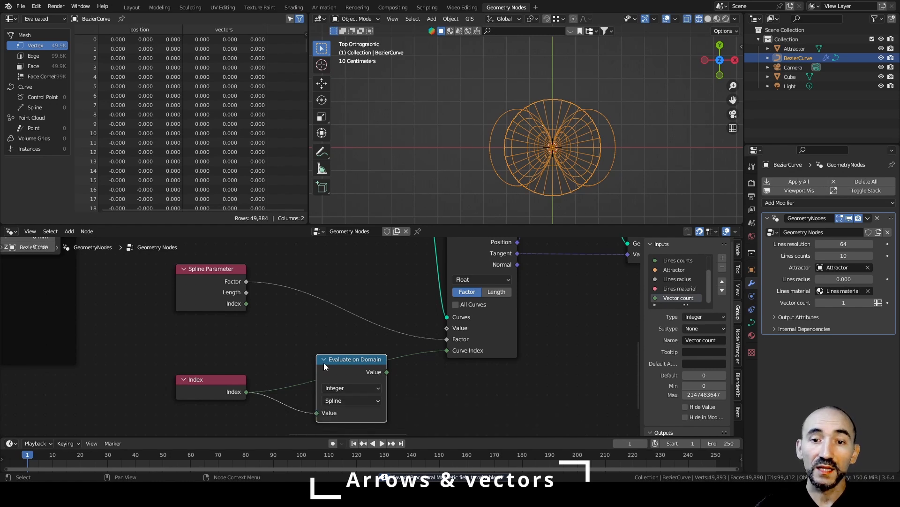
# Step: Link the Evaluate on Domain node's Value output to the Sample Curve node's Curve Index input
pyautogui.moveTo(411, 265); pyautogui.dragTo(327, 352, button='middle')
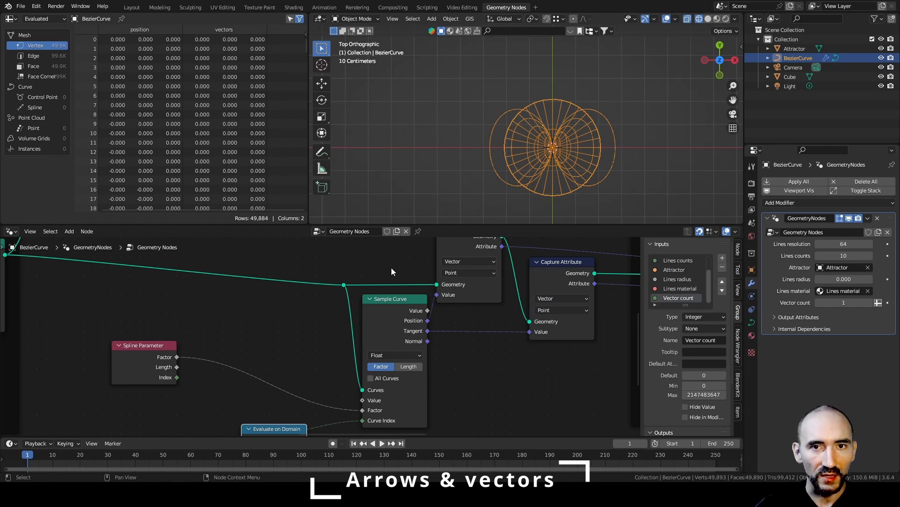
pyautogui.moveTo(319, 434); pyautogui.dragTo(322, 389, button='middle')
pyautogui.moveTo(308, 390); pyautogui.dragTo(372, 374)
pyautogui.scroll(-4, 546, 182)
pyautogui.scroll(4, 545, 182)
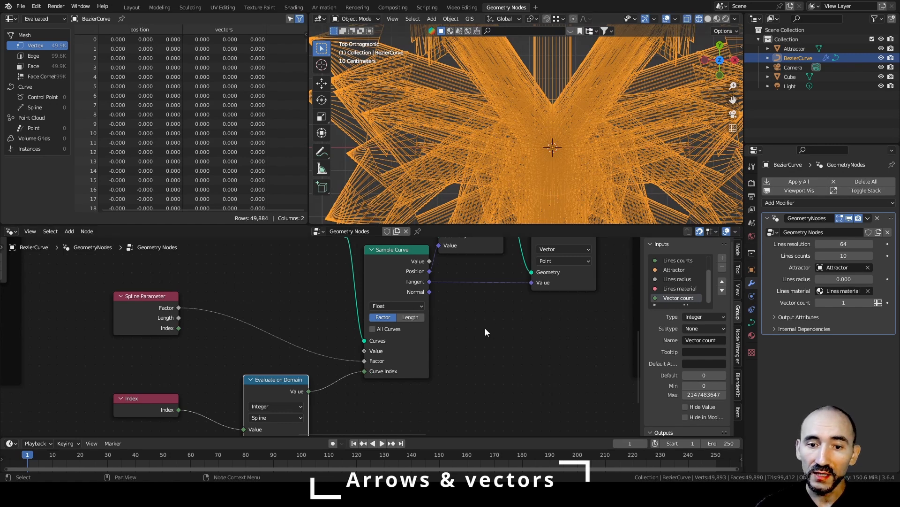
# Step: Set the Vector viewer's Custom scale to 0.08 and inspect the arrows along the field lines in solid shading
pyautogui.scroll(-3, 485, 331)
pyautogui.moveTo(543, 362); pyautogui.dragTo(354, 366, button='middle')
pyautogui.scroll(5, 348, 358)
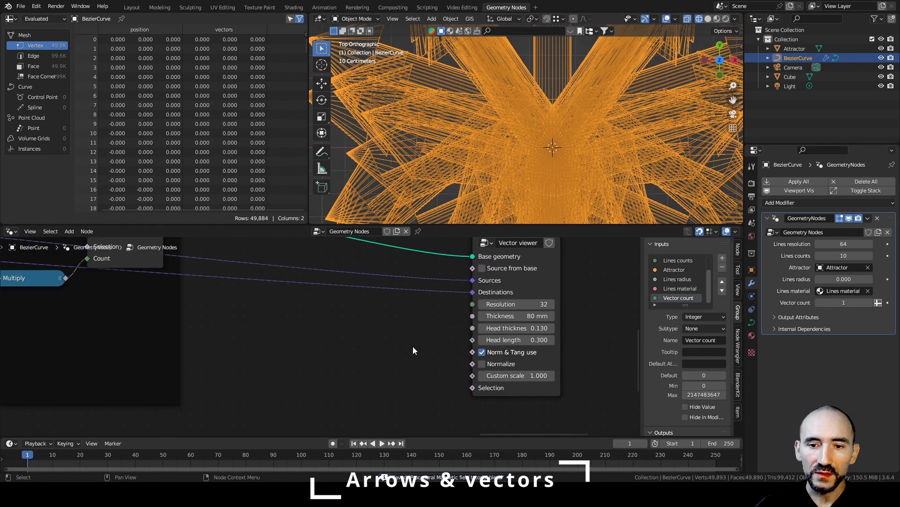
pyautogui.scroll(2, 413, 349)
pyautogui.moveTo(403, 392); pyautogui.dragTo(254, 392)
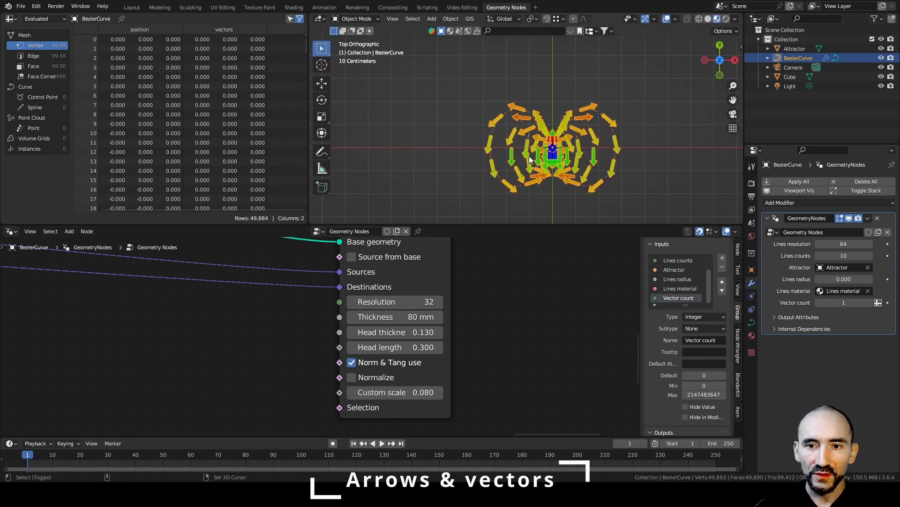
pyautogui.scroll(5, 540, 134)
pyautogui.keyDown('shift'); pyautogui.moveTo(552, 162); pyautogui.dragTo(515, 111, button='middle'); pyautogui.keyUp('shift')
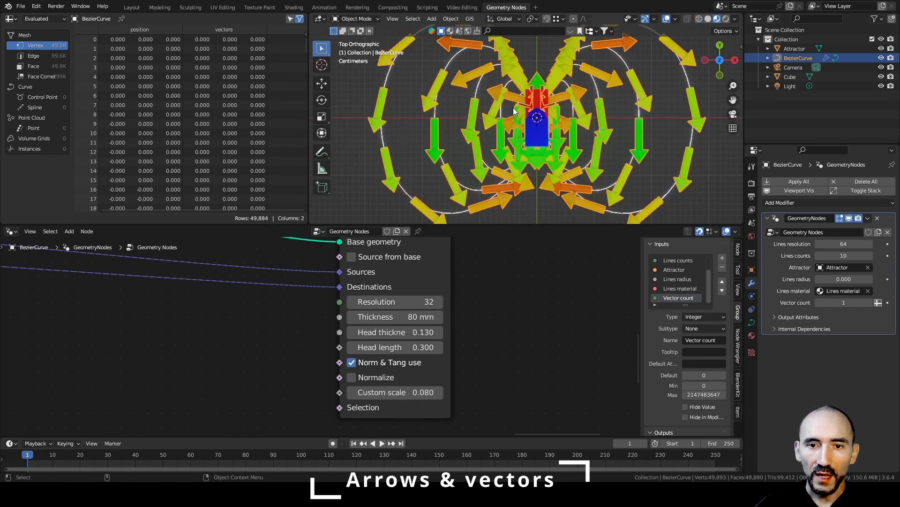
pyautogui.scroll(-1, 515, 111)
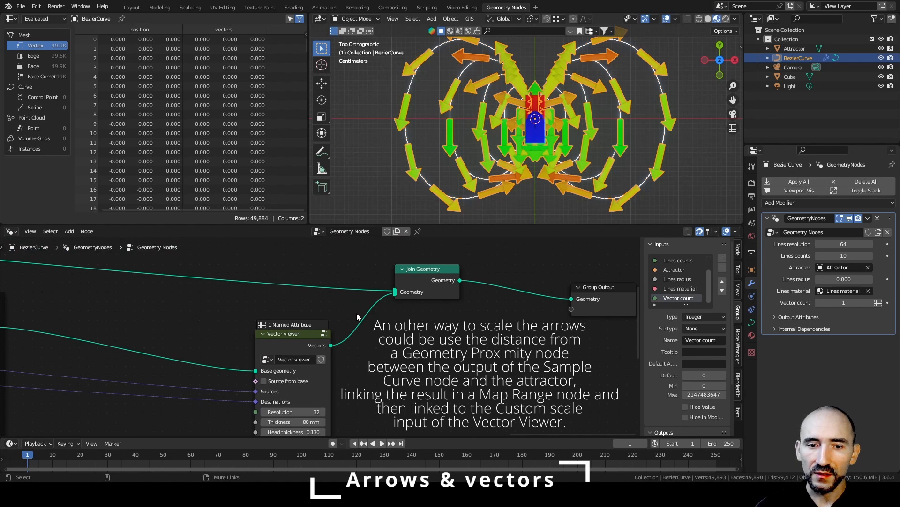
# Step: Mute the link between the Vector viewer's Vectors output and the Join Geometry node
pyautogui.keyDown('ctrl'); pyautogui.keyDown('alt'); pyautogui.moveTo(354, 305); pyautogui.dragTo(386, 349, button='right'); pyautogui.keyUp('alt'); pyautogui.keyUp('ctrl')
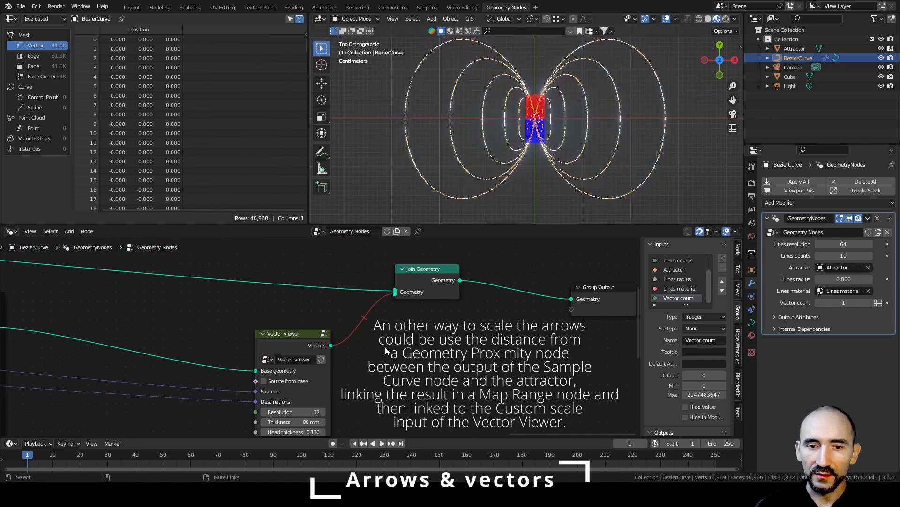
pyautogui.keyDown('shift'); pyautogui.moveTo(521, 119); pyautogui.dragTo(514, 139, button='middle'); pyautogui.keyUp('shift')
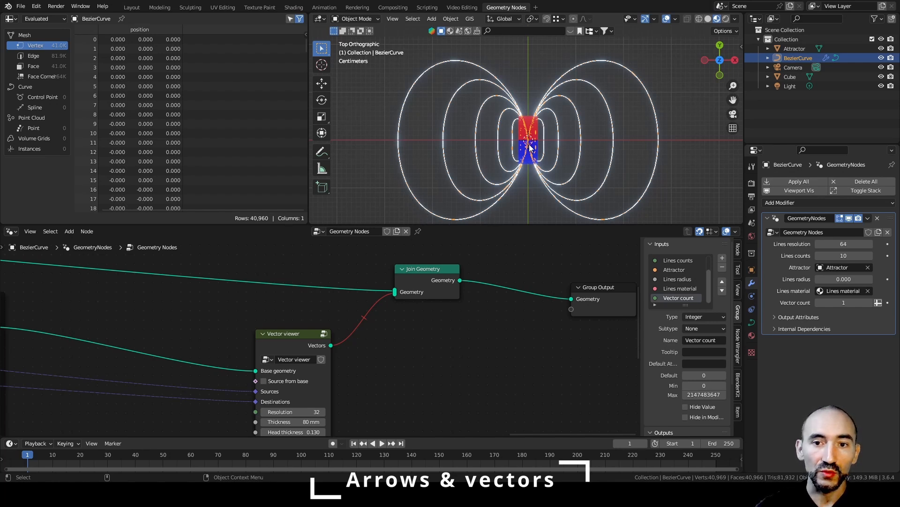
# Step: Add a Ping-Pong math node below the Dynamic resample curve frame, fed by the Spline Parameter's Factor output
pyautogui.moveTo(190, 377); pyautogui.dragTo(327, 260, button='middle')
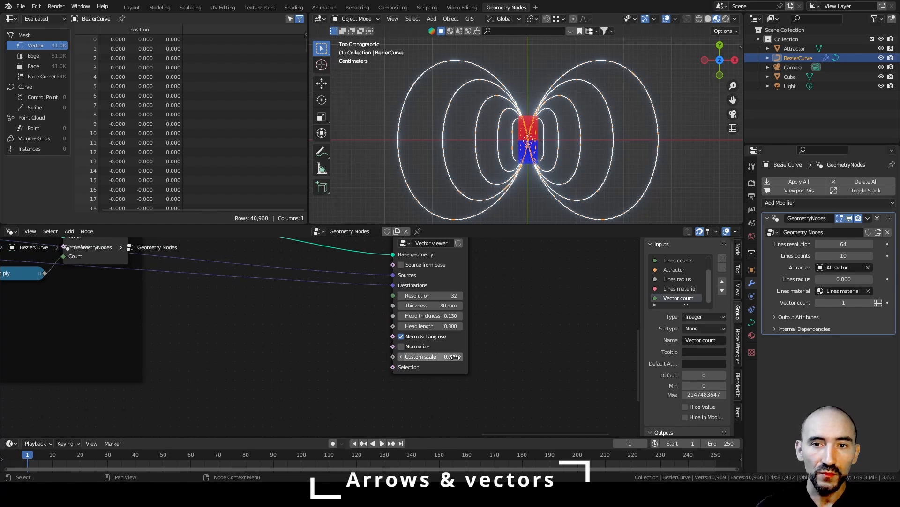
pyautogui.moveTo(266, 354); pyautogui.dragTo(411, 350, button='middle')
pyautogui.scroll(-7, 392, 356)
pyautogui.moveTo(167, 344); pyautogui.dragTo(519, 345, button='middle')
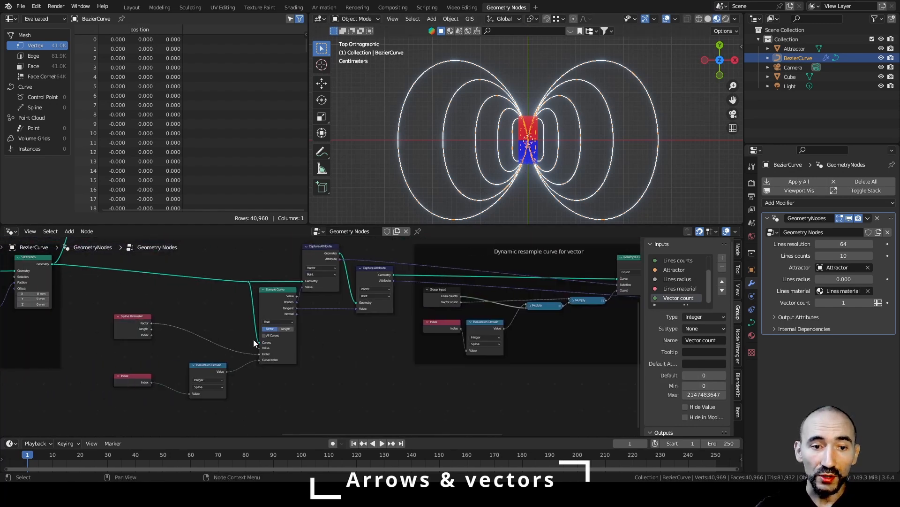
pyautogui.scroll(5, 159, 328)
pyautogui.moveTo(159, 328); pyautogui.dragTo(208, 308, button='middle')
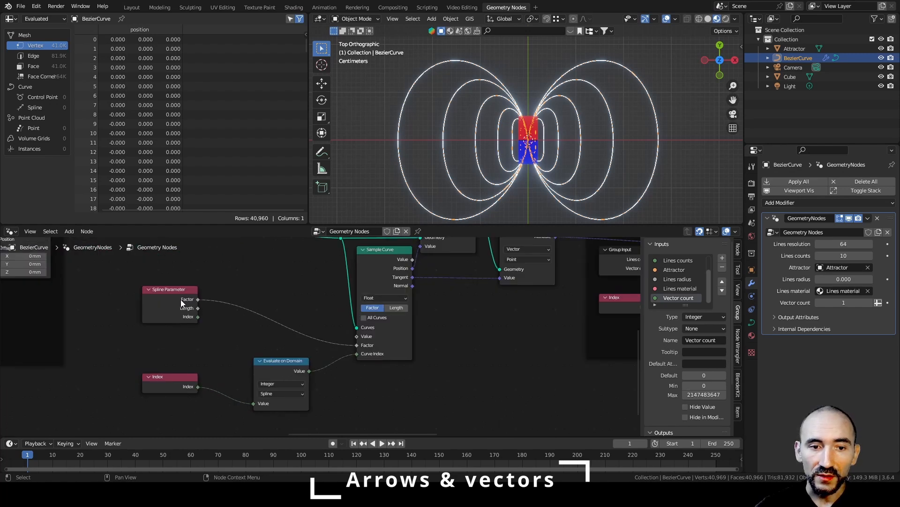
pyautogui.scroll(-3, 391, 319)
pyautogui.moveTo(390, 319); pyautogui.dragTo(255, 311, button='middle')
pyautogui.scroll(-2, 299, 309)
pyautogui.moveTo(42, 306); pyautogui.dragTo(304, 372)
pyautogui.write('ping')
pyautogui.press('Return')
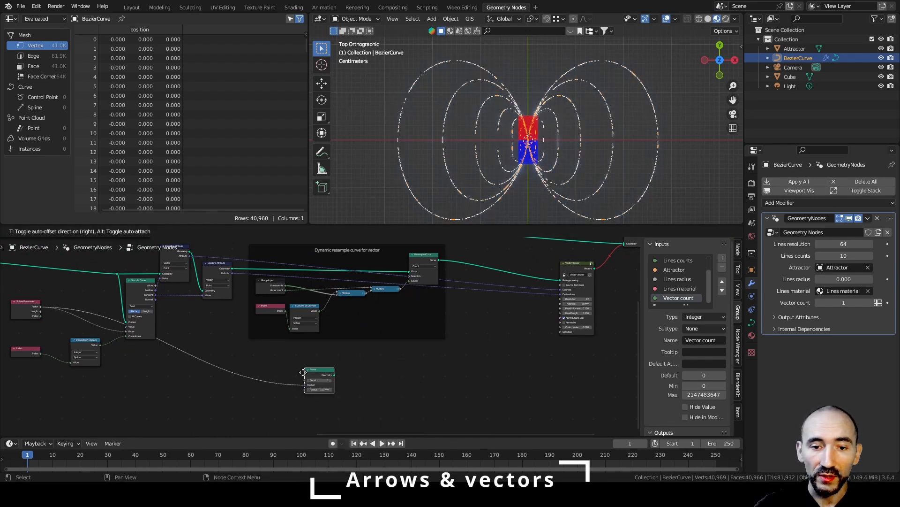
pyautogui.click(305, 352)
pyautogui.scroll(7, 320, 339)
pyautogui.moveTo(344, 380); pyautogui.dragTo(314, 307, button='middle')
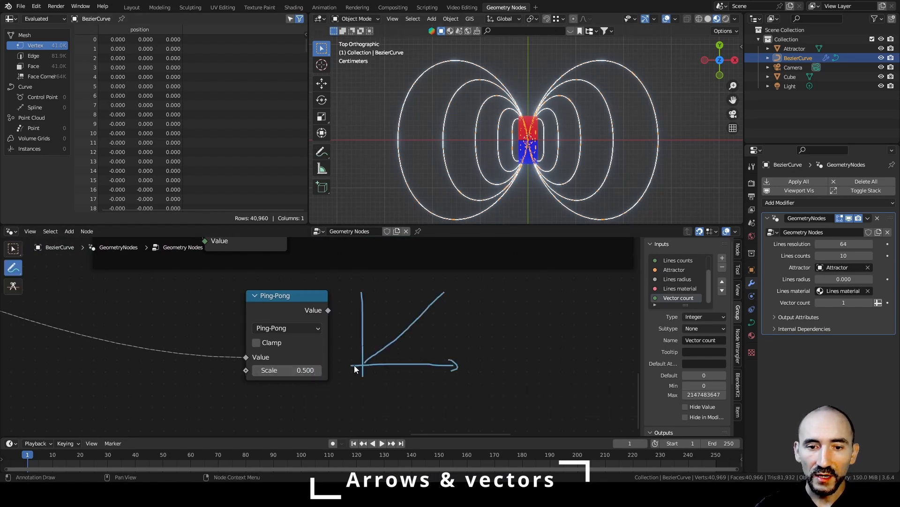
# Step: Sketch an annotation graph beside the Ping-Pong node with two arrowed axes and a rising diagonal line
pyautogui.moveTo(361, 290); pyautogui.dragTo(358, 299)
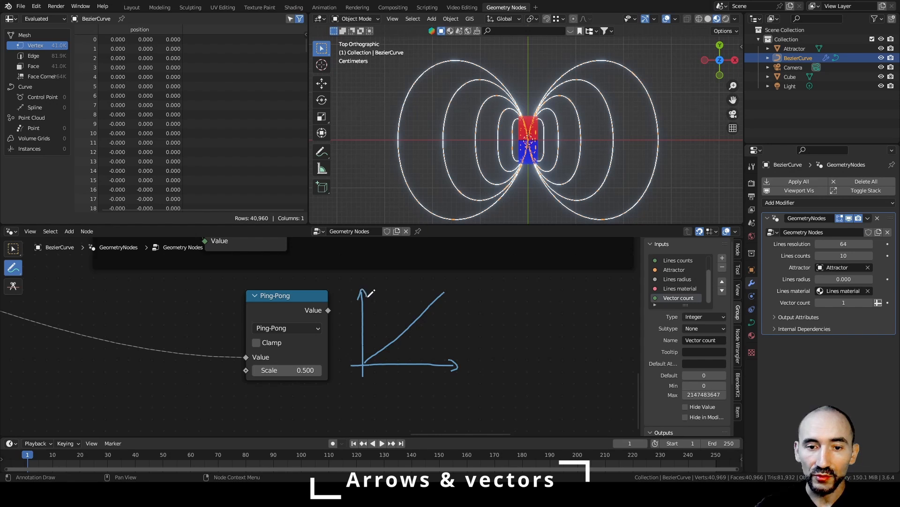
pyautogui.moveTo(360, 367); pyautogui.dragTo(192, 369, button='middle')
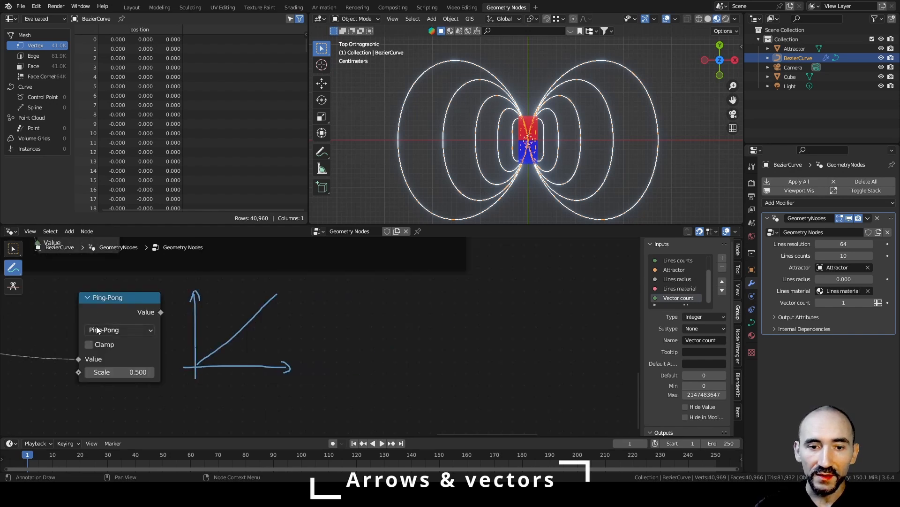
# Step: Annotate the rising line's end as 1, then sketch an arrow to a second axis graph with a triangular line peaking at 0,5
pyautogui.moveTo(284, 287)
pyautogui.mouseDown()
pyautogui.moveTo(285, 301)
pyautogui.moveTo(331, 329)
pyautogui.mouseUp()
pyautogui.moveTo(304, 334); pyautogui.dragTo(331, 335)
pyautogui.moveTo(315, 315); pyautogui.dragTo(306, 350)
pyautogui.moveTo(354, 289); pyautogui.dragTo(354, 370)
pyautogui.moveTo(353, 286); pyautogui.dragTo(357, 292)
pyautogui.moveTo(355, 368); pyautogui.dragTo(462, 368)
pyautogui.moveTo(452, 363); pyautogui.dragTo(453, 373)
pyautogui.moveTo(409, 306); pyautogui.dragTo(413, 315)
pyautogui.moveTo(417, 319); pyautogui.dragTo(413, 323)
pyautogui.moveTo(436, 303); pyautogui.dragTo(424, 319)
pyautogui.moveTo(448, 367); pyautogui.dragTo(356, 364)
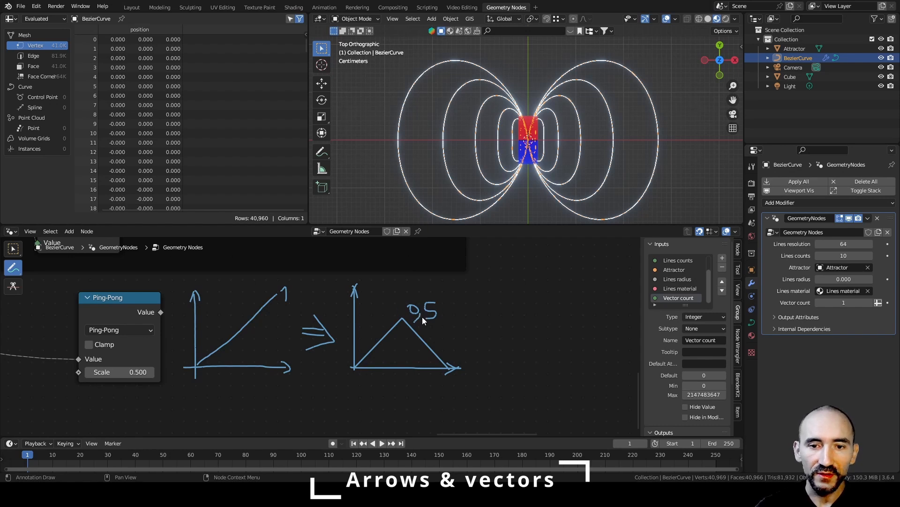
pyautogui.moveTo(356, 367)
pyautogui.mouseDown()
pyautogui.moveTo(402, 283)
pyautogui.moveTo(451, 369)
pyautogui.mouseUp()
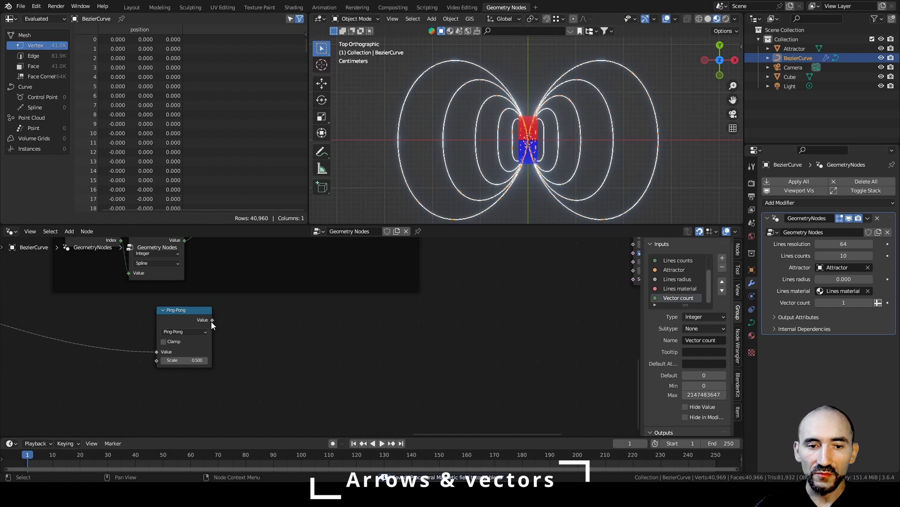
# Step: Add a Divide math node after the Ping-Pong node, dividing its output by 0.5
pyautogui.moveTo(212, 319); pyautogui.dragTo(263, 328)
pyautogui.write('divi')
pyautogui.press('Return')
pyautogui.click(221, 310)
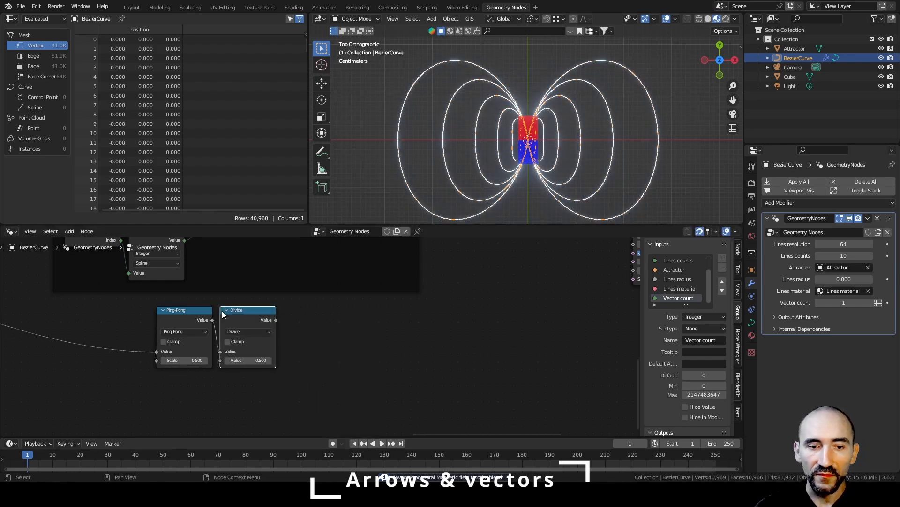
# Step: Add a Multiply math node beside the Vector viewer, with the Divide output feeding its second value
pyautogui.moveTo(303, 356); pyautogui.dragTo(221, 388, button='middle')
pyautogui.scroll(-4, 220, 389)
pyautogui.scroll(2, 336, 361)
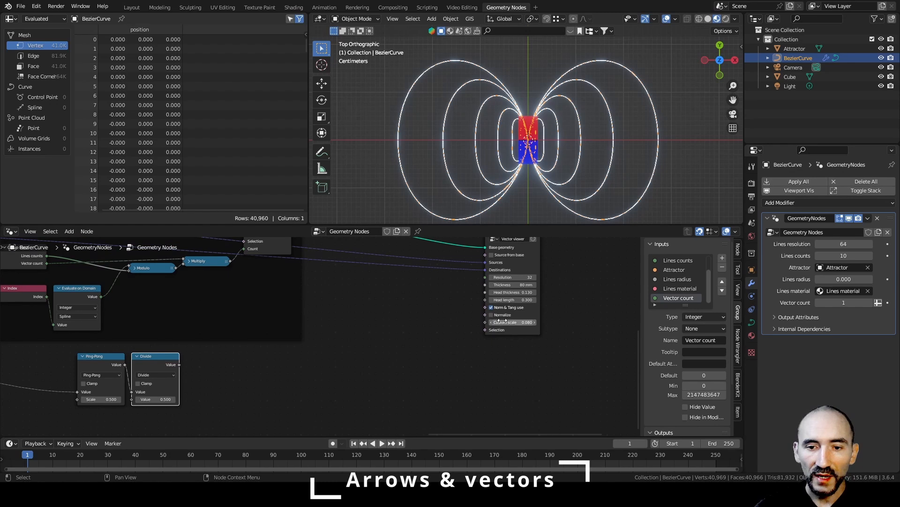
pyautogui.scroll(1, 483, 340)
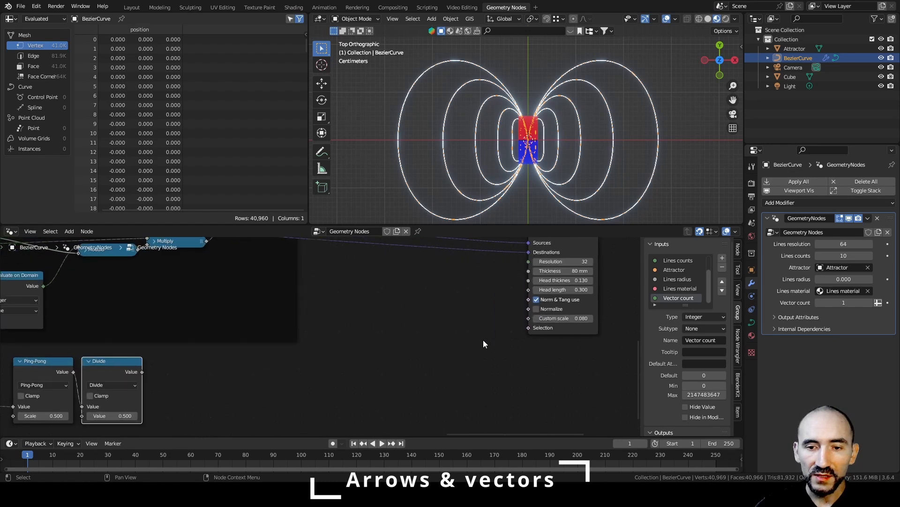
pyautogui.click(561, 318)
pyautogui.click(364, 329)
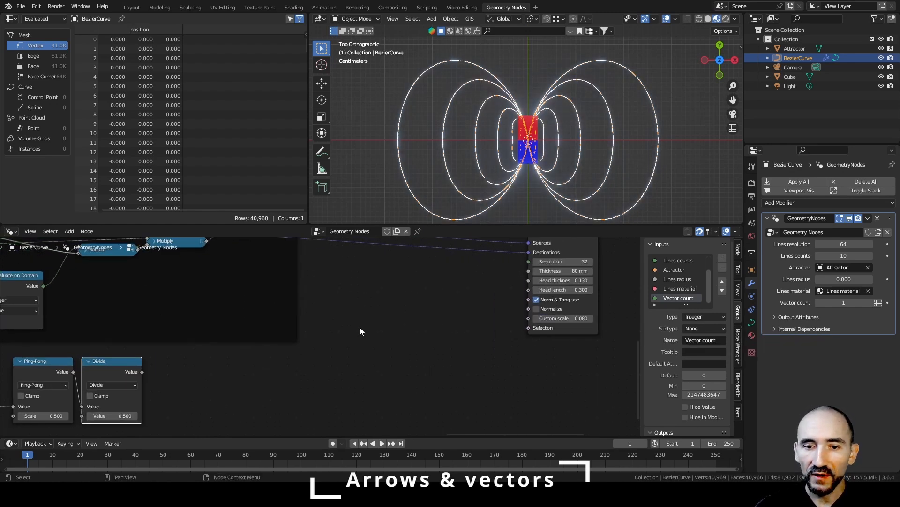
pyautogui.press('F3')
pyautogui.write('m')
pyautogui.click(352, 327)
pyautogui.moveTo(142, 371); pyautogui.dragTo(341, 382)
pyautogui.write('m')
pyautogui.press('Return')
pyautogui.click(337, 328)
# Step: Set the Multiply node's first value to 0.08 and connect its output to the Vector viewer's Custom scale
pyautogui.doubleClick(367, 373)
pyautogui.write('0.08')
pyautogui.press('Return')
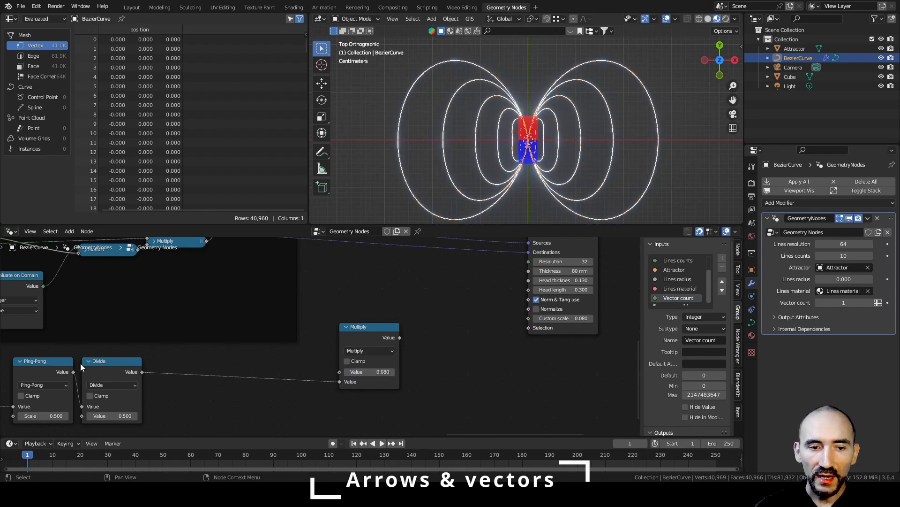
pyautogui.moveTo(399, 338); pyautogui.dragTo(527, 318)
# Step: Unmute the link between the Vector viewer's Vectors output and the Join Geometry node, and save the file
pyautogui.scroll(-2, 513, 310)
pyautogui.moveTo(513, 310); pyautogui.dragTo(317, 370, button='middle')
pyautogui.scroll(3, 305, 364)
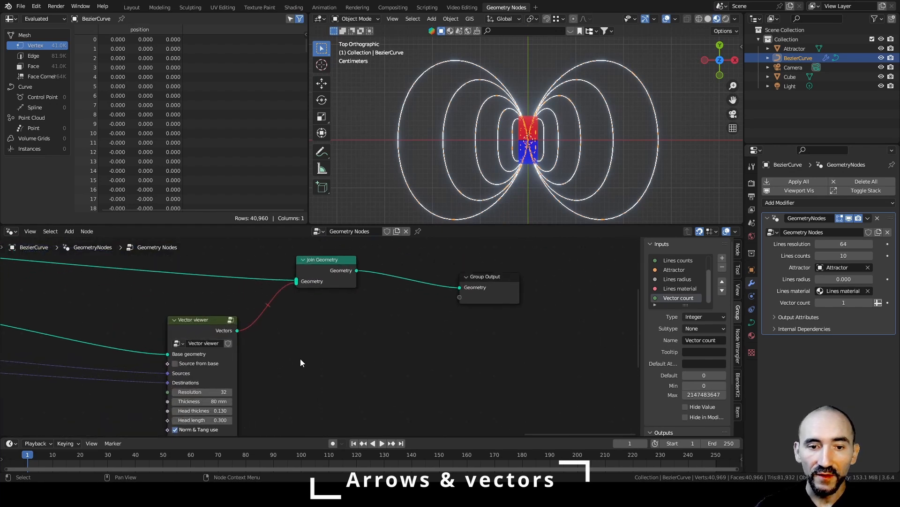
pyautogui.keyDown('ctrl'); pyautogui.moveTo(261, 305); pyautogui.dragTo(308, 336, button='right'); pyautogui.keyUp('ctrl')
pyautogui.hotkey('ctrl', 's')
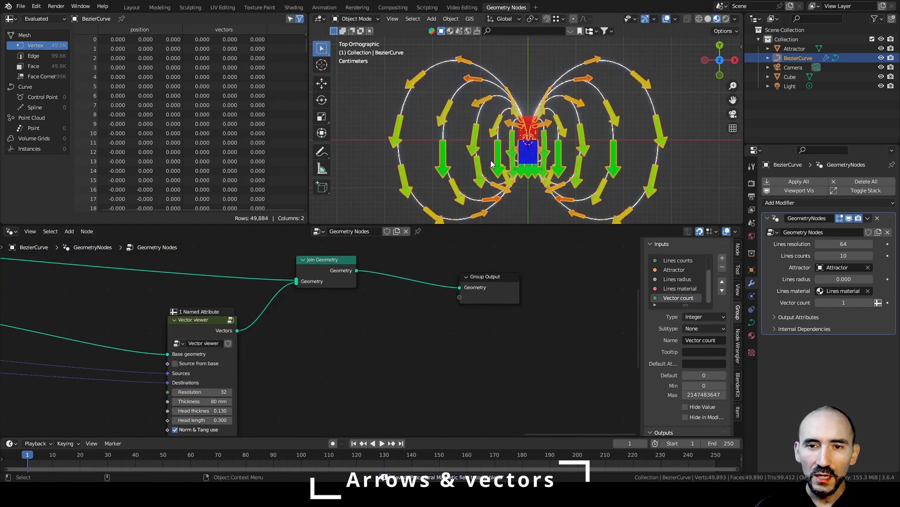
# Step: Examine how the arrow size varies along the field lines around the magnet, and save the file
pyautogui.scroll(2, 548, 115)
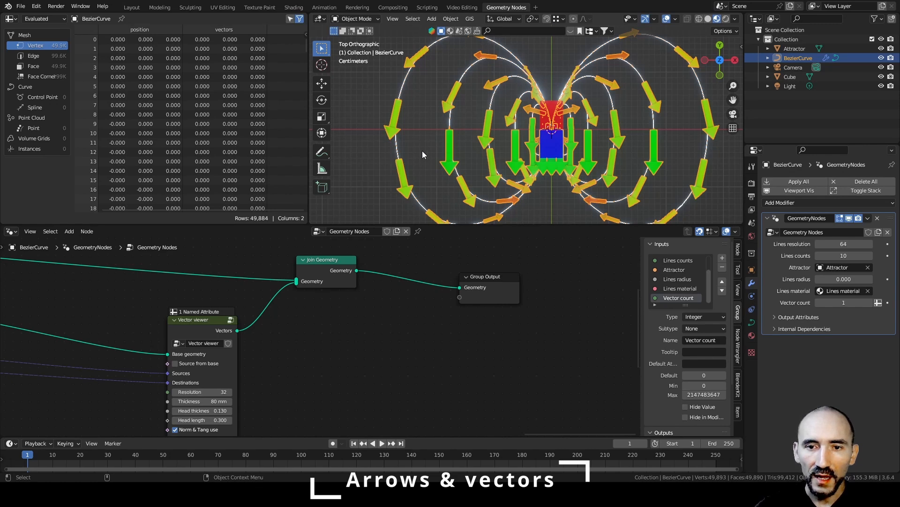
pyautogui.scroll(3, 450, 162)
pyautogui.moveTo(280, 336); pyautogui.dragTo(532, 328, button='middle')
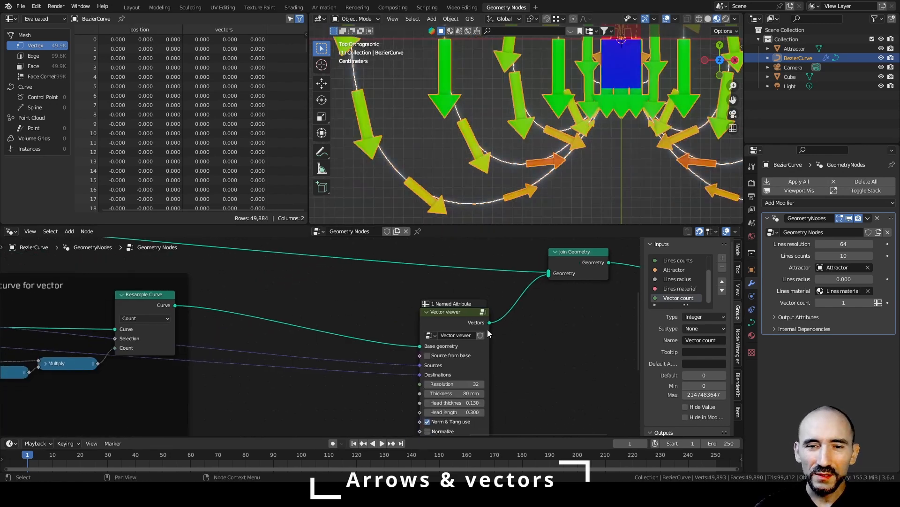
pyautogui.moveTo(280, 360); pyautogui.dragTo(376, 328, button='middle')
pyautogui.scroll(-3, 343, 370)
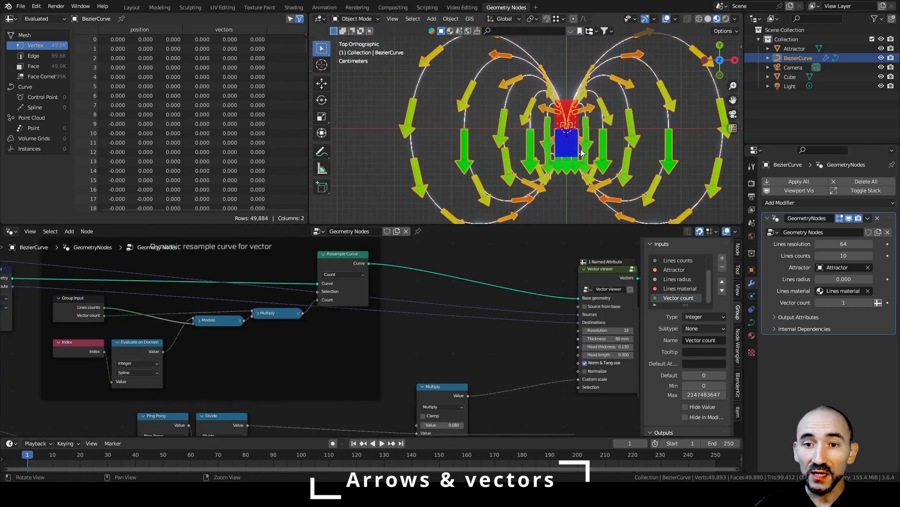
pyautogui.keyDown('shift'); pyautogui.moveTo(574, 146); pyautogui.dragTo(536, 154, button='middle'); pyautogui.keyUp('shift')
pyautogui.scroll(1, 538, 156)
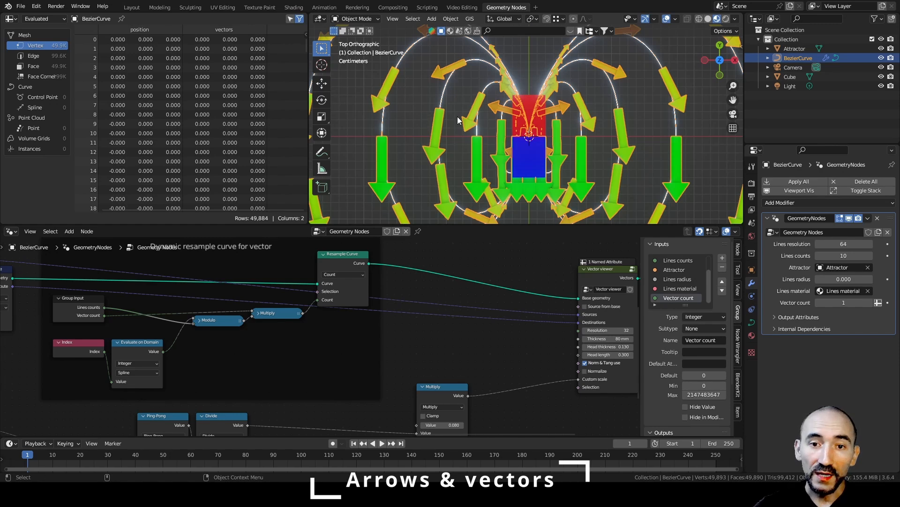
pyautogui.scroll(-3, 478, 135)
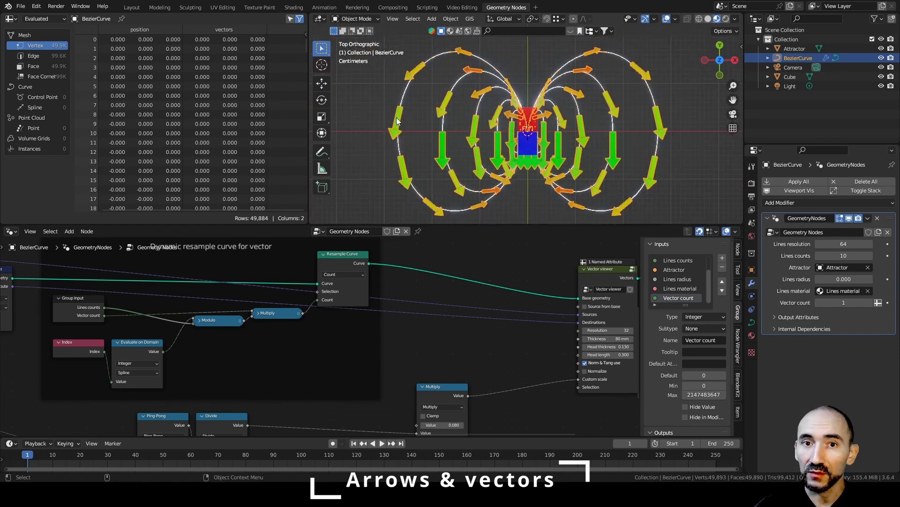
pyautogui.hotkey('ctrl', 's')
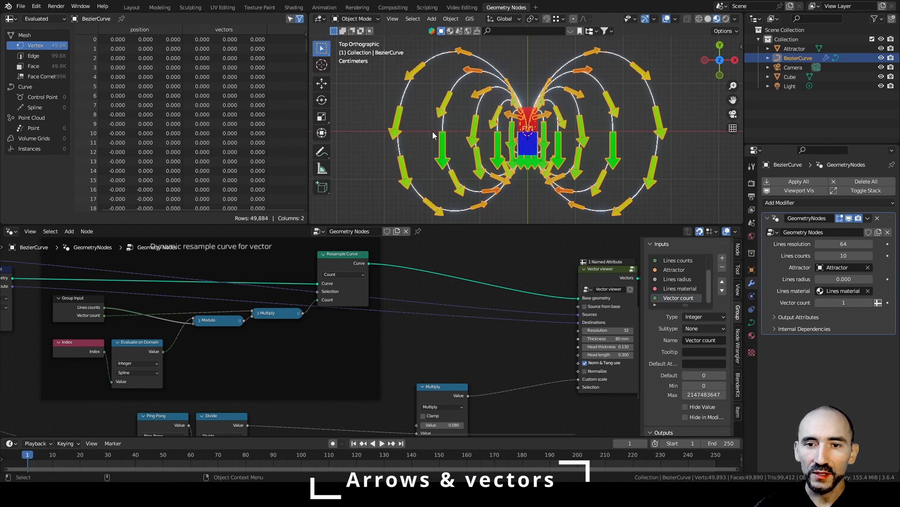
# Step: Add a Map Range node fed by the Modulo output, connect Lines counts to its From Max, and save the file
pyautogui.moveTo(402, 364); pyautogui.dragTo(423, 356, button='middle')
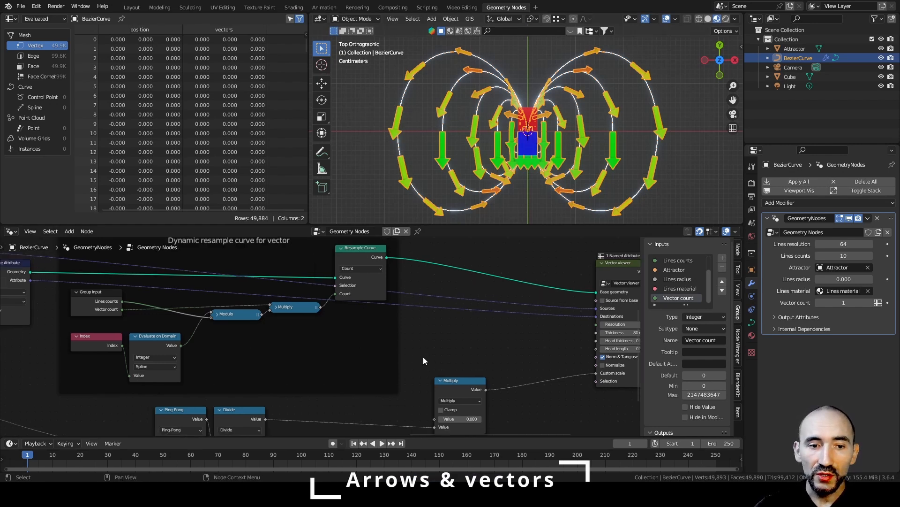
pyautogui.scroll(1, 421, 353)
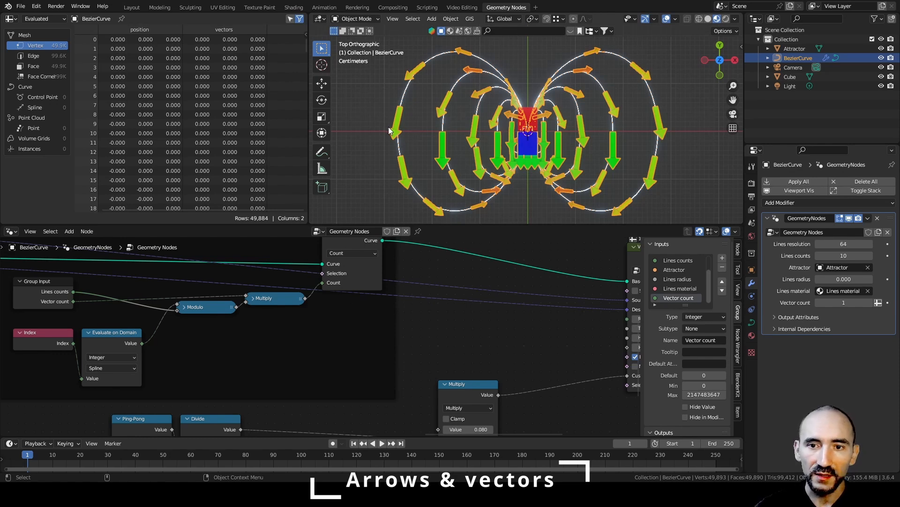
pyautogui.moveTo(174, 307); pyautogui.dragTo(153, 287, button='middle')
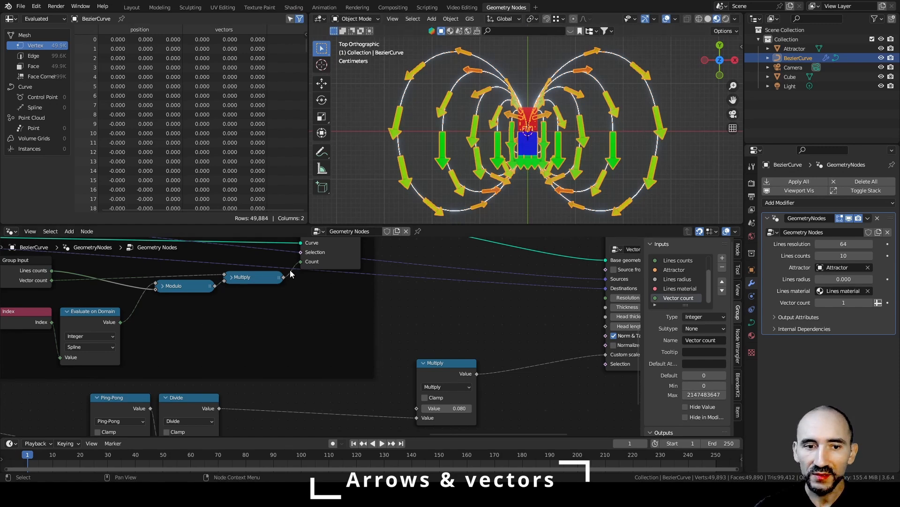
pyautogui.moveTo(215, 286); pyautogui.dragTo(300, 315)
pyautogui.write('map range')
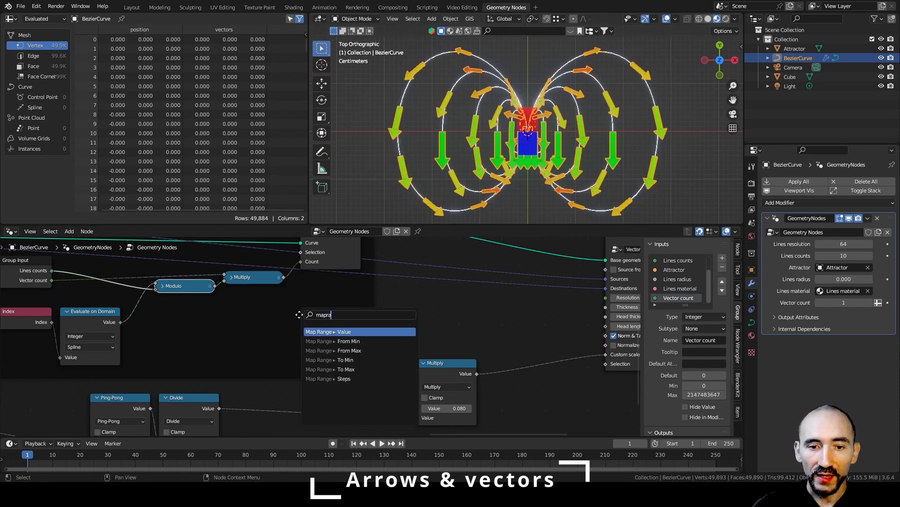
pyautogui.press('Return')
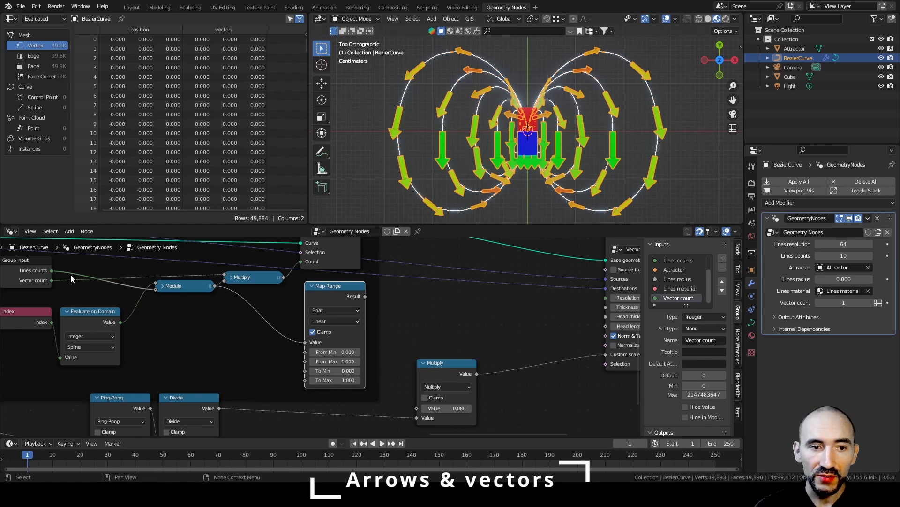
pyautogui.moveTo(51, 270); pyautogui.dragTo(327, 366)
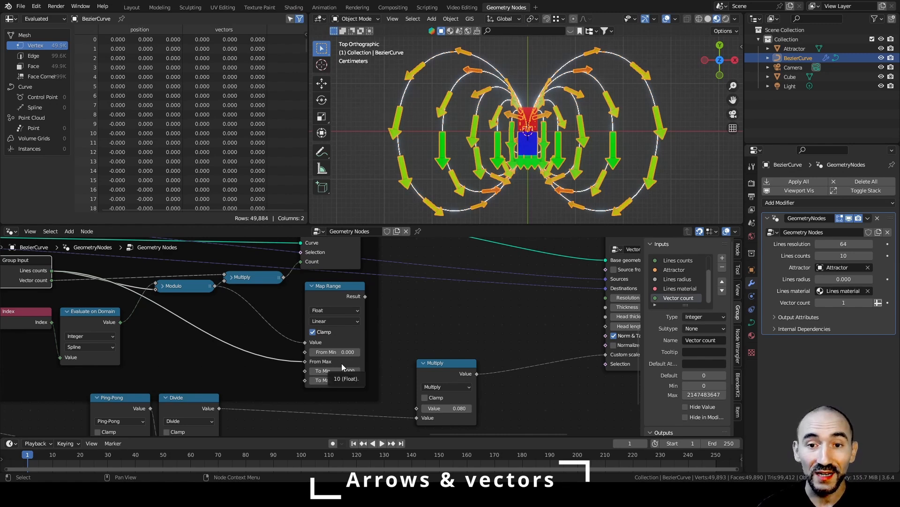
pyautogui.hotkey('ctrl', 's')
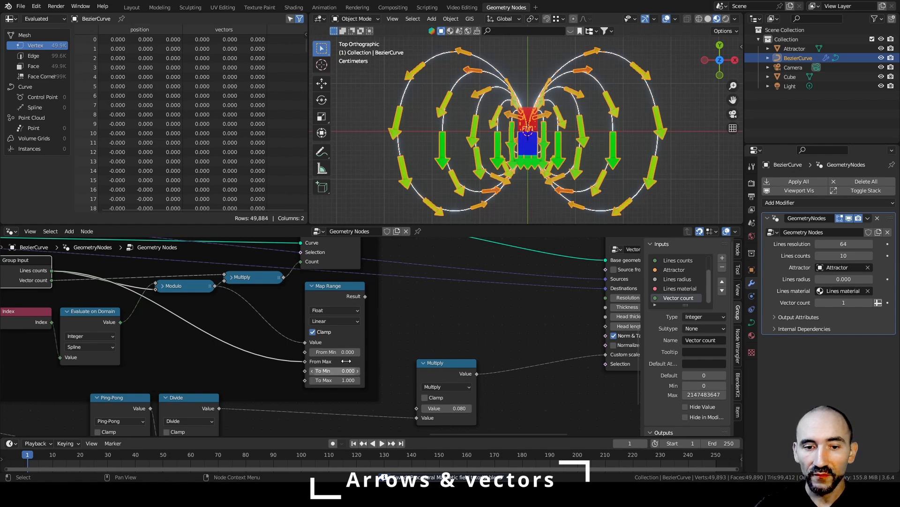
# Step: Connect the Map Range Result to the Multiply node's first value and set the Map Range's To Max to 0.07
pyautogui.moveTo(365, 296); pyautogui.dragTo(417, 409)
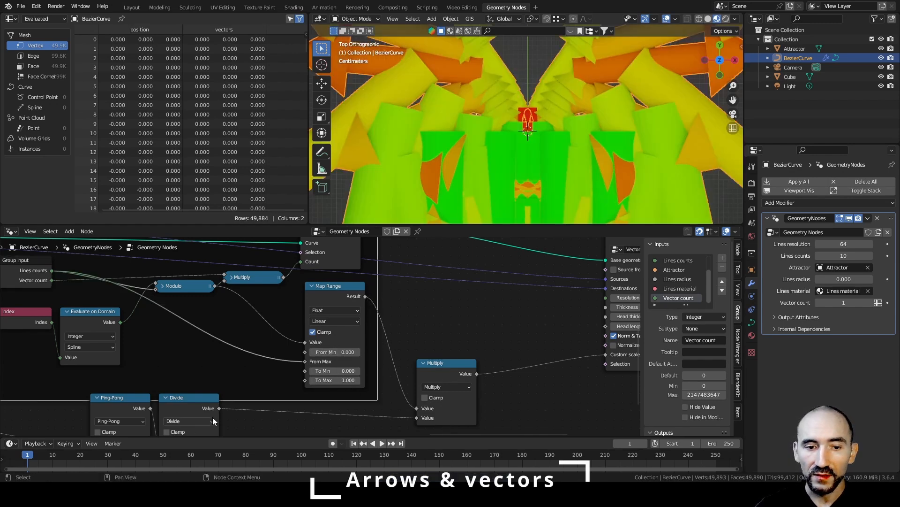
pyautogui.moveTo(213, 417); pyautogui.dragTo(241, 325, button='middle')
pyautogui.moveTo(230, 327); pyautogui.dragTo(230, 343)
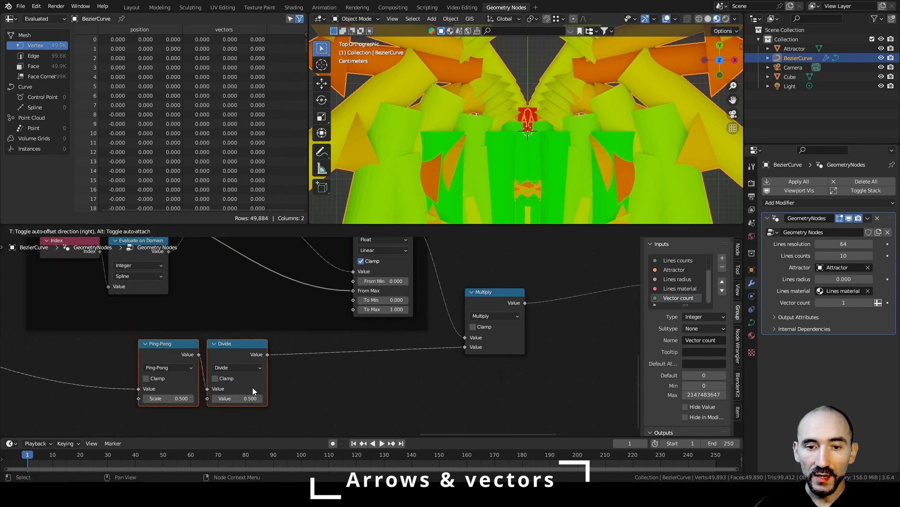
pyautogui.moveTo(411, 364); pyautogui.dragTo(314, 411, button='middle')
pyautogui.doubleClick(287, 357)
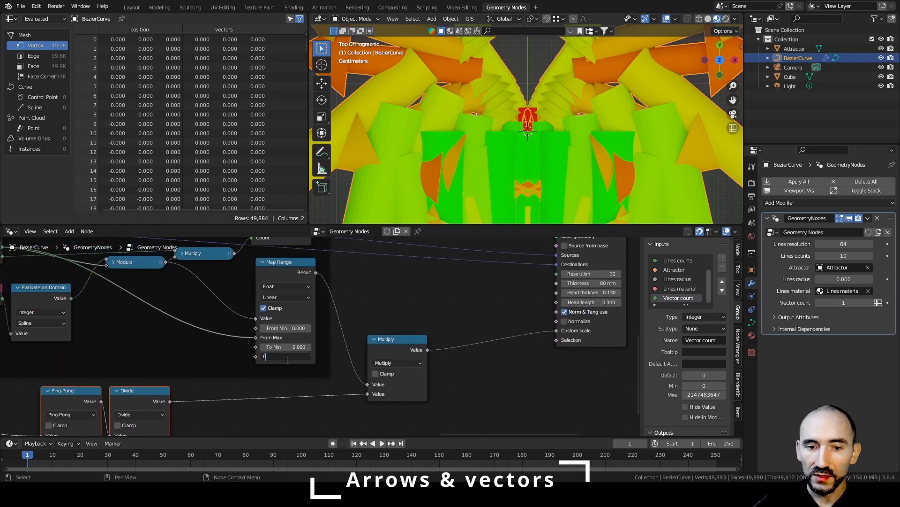
pyautogui.press('Return')
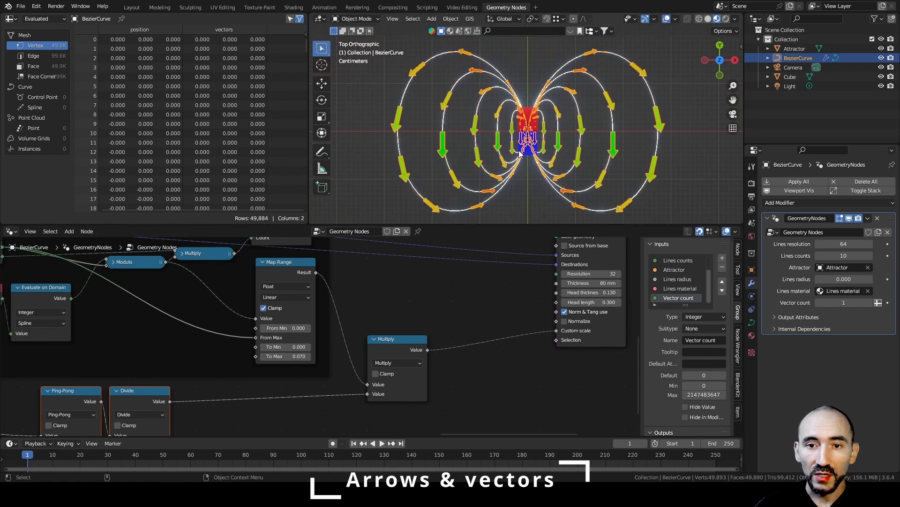
# Step: Raise the Map Range's From Min to 2.22 and set the modifier's Vector count to 2
pyautogui.scroll(1, 519, 154)
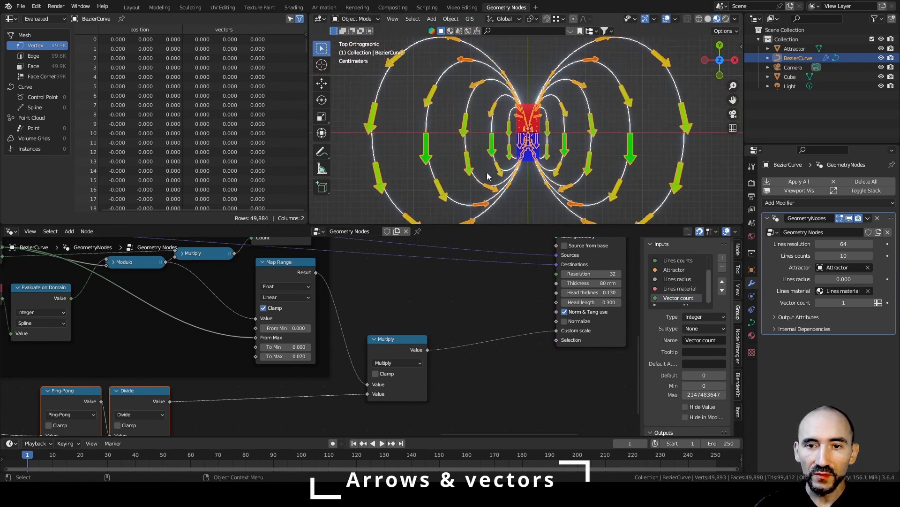
pyautogui.scroll(2, 502, 129)
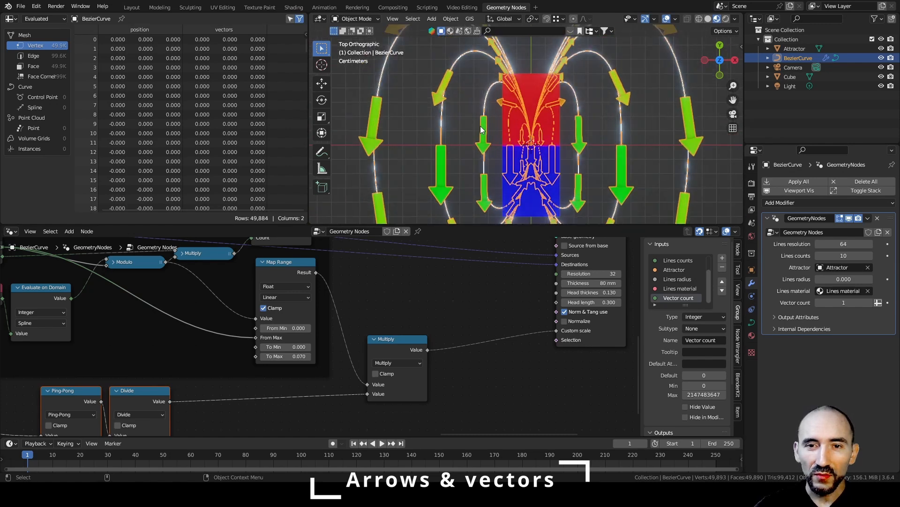
pyautogui.scroll(1, 483, 140)
pyautogui.scroll(-3, 482, 140)
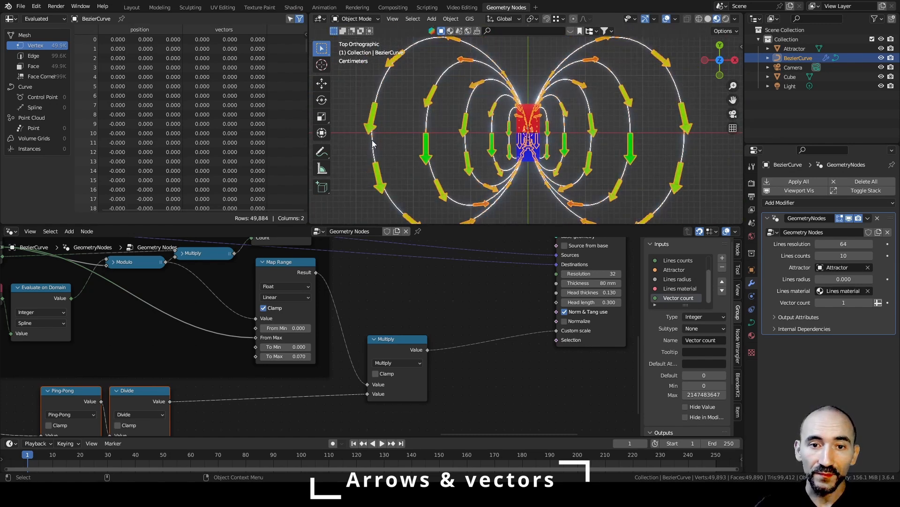
pyautogui.keyDown('shift'); pyautogui.moveTo(286, 327); pyautogui.dragTo(303, 313); pyautogui.keyUp('shift')
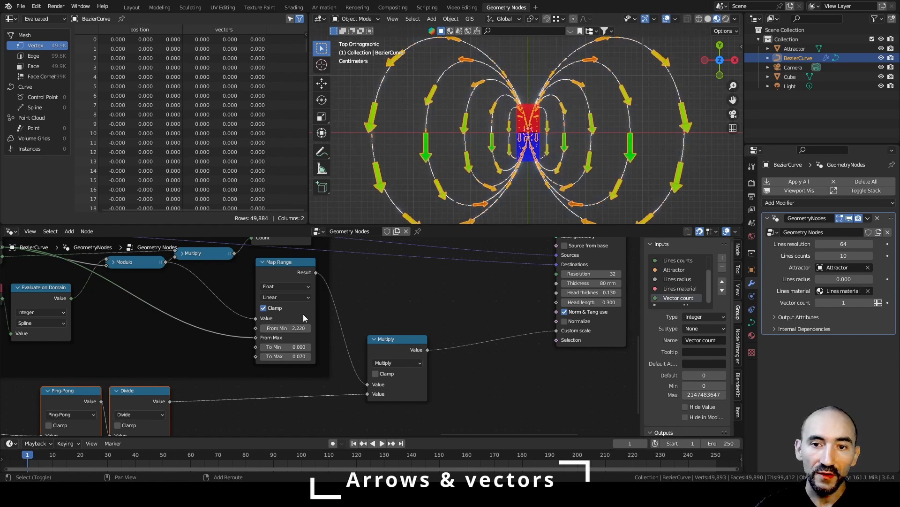
pyautogui.click(871, 302)
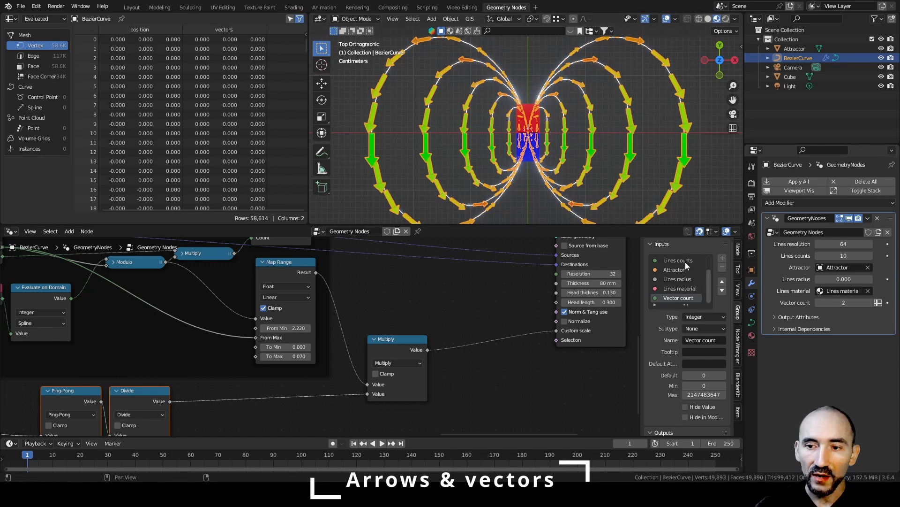
# Step: Adjust the Map Range's From Min to 3.71 and To Max to 0.06, checking the arrows around the magnet
pyautogui.moveTo(235, 246); pyautogui.dragTo(309, 327, button='middle')
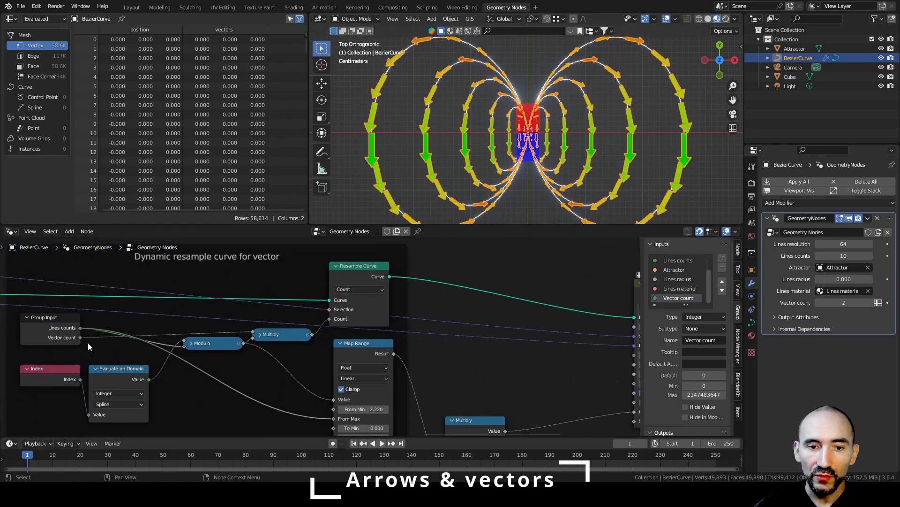
pyautogui.moveTo(421, 362); pyautogui.dragTo(406, 303, button='middle')
pyautogui.scroll(2, 406, 303)
pyautogui.keyDown('shift'); pyautogui.moveTo(342, 357); pyautogui.dragTo(412, 357); pyautogui.keyUp('shift')
pyautogui.moveTo(344, 389)
pyautogui.keyDown('shift'); pyautogui.mouseDown()
pyautogui.moveTo(334, 390)
pyautogui.moveTo(344, 388)
pyautogui.mouseUp(); pyautogui.keyUp('shift')
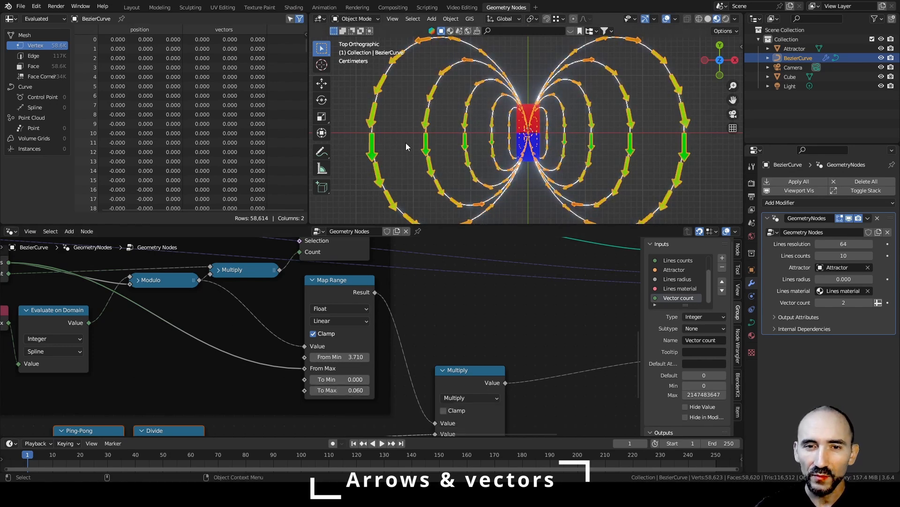
pyautogui.keyDown('shift'); pyautogui.moveTo(417, 164); pyautogui.dragTo(396, 132, button='middle'); pyautogui.keyUp('shift')
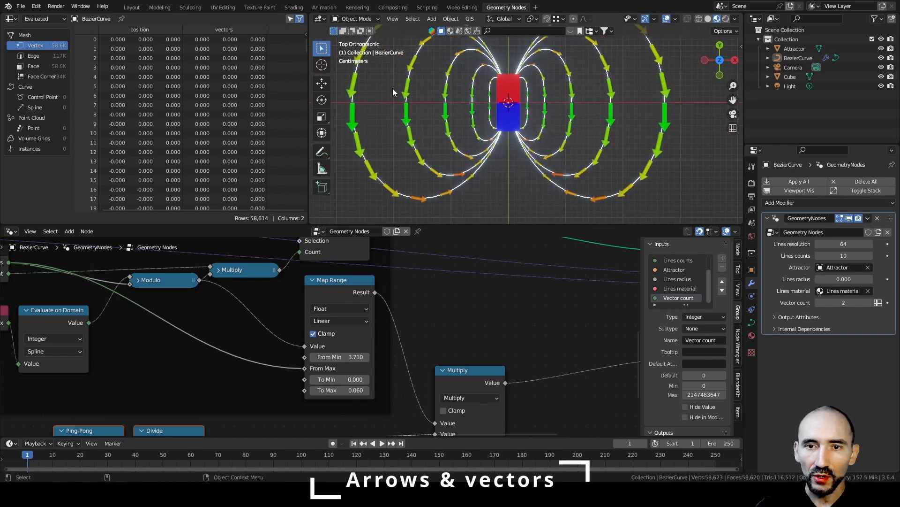
pyautogui.scroll(-1, 469, 104)
pyautogui.keyDown('shift'); pyautogui.moveTo(475, 105); pyautogui.dragTo(477, 134, button='middle'); pyautogui.keyUp('shift')
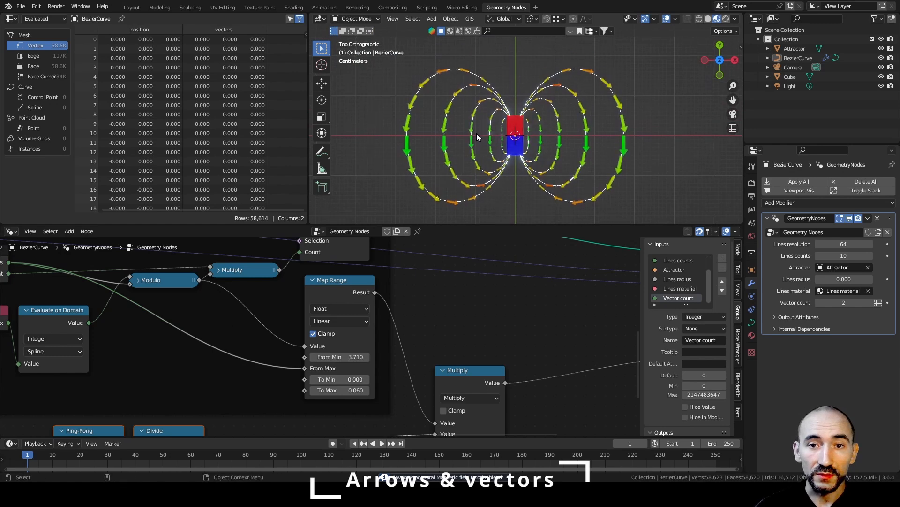
# Step: Move the collapsed Multiply node into place between the Divide and Vector viewer nodes
pyautogui.press('g')
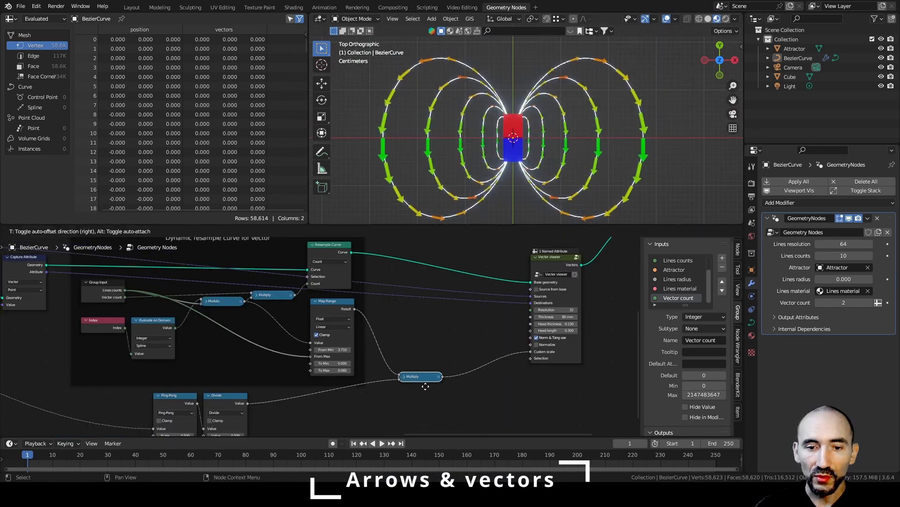
pyautogui.click(428, 400)
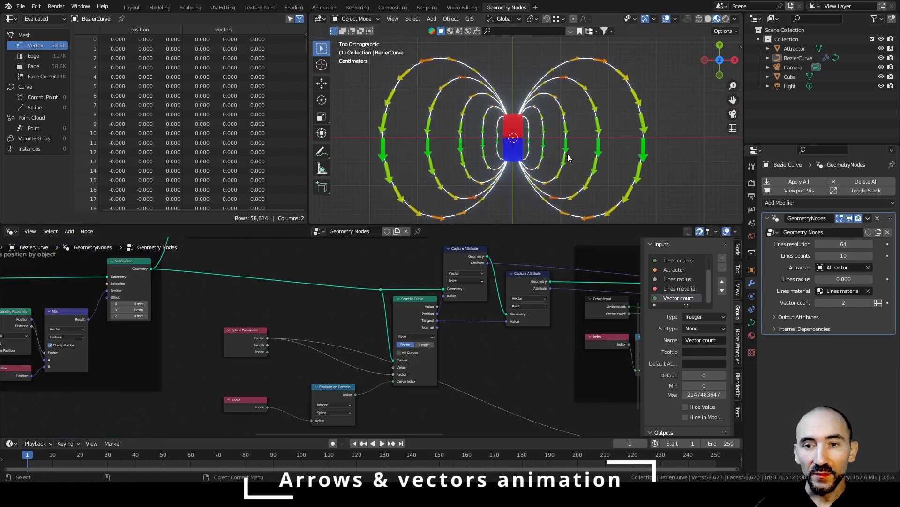
# Step: Play the animation to check whether the arrows move and return to frame 1
pyautogui.click(383, 443)
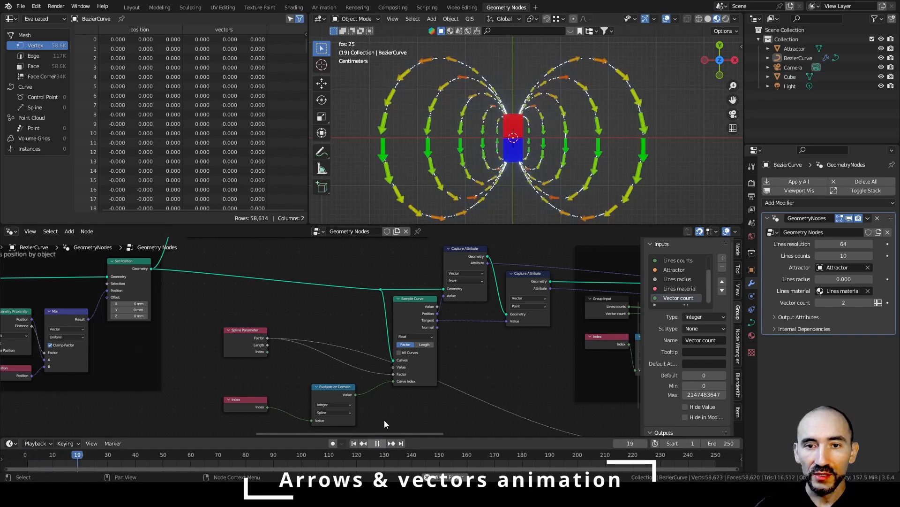
pyautogui.click(378, 443)
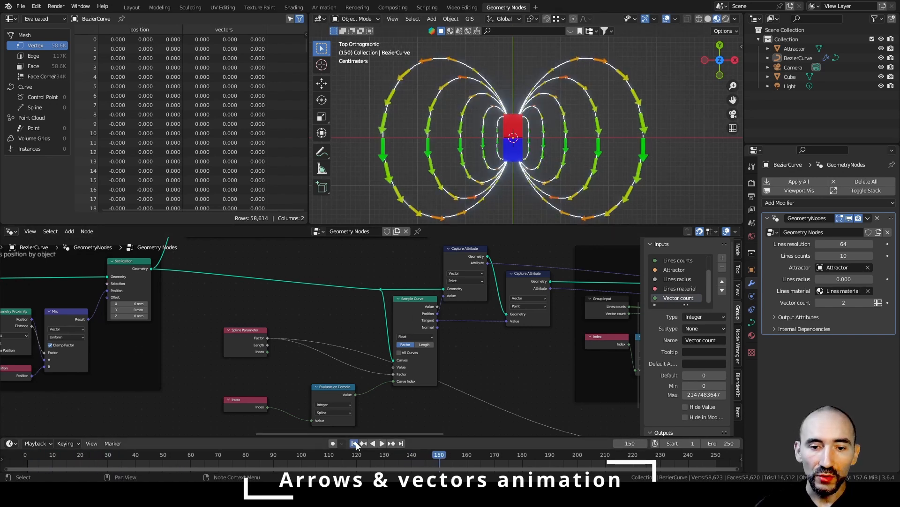
pyautogui.click(354, 443)
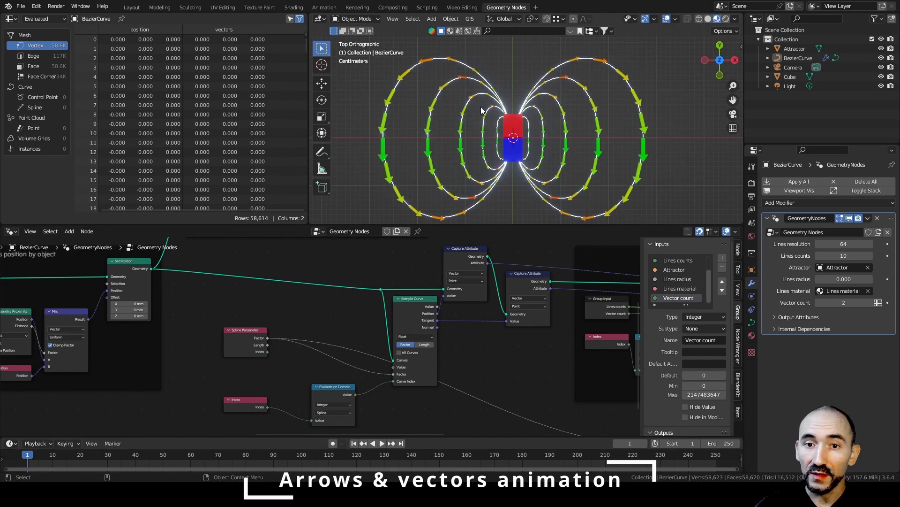
# Step: Move the Evaluate on Domain and Index nodes closer to the Sample Curve node and save the file
pyautogui.scroll(4, 322, 311)
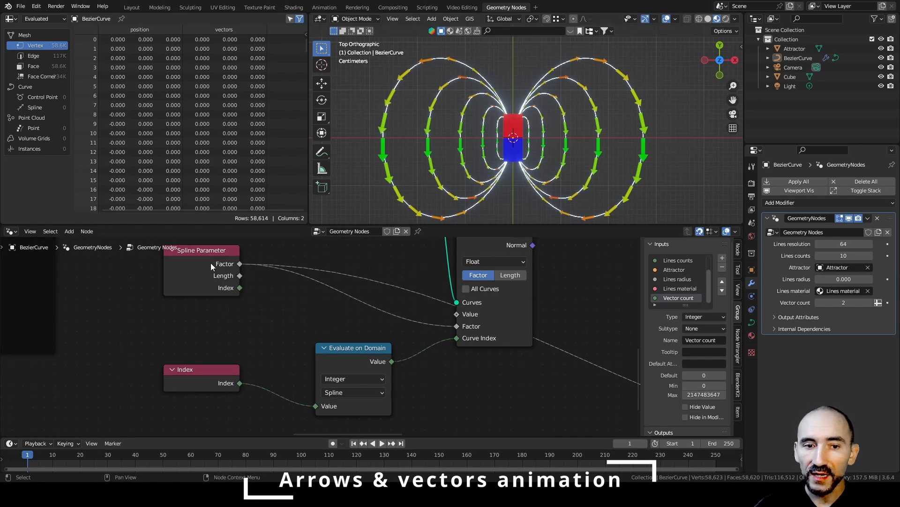
pyautogui.moveTo(235, 267)
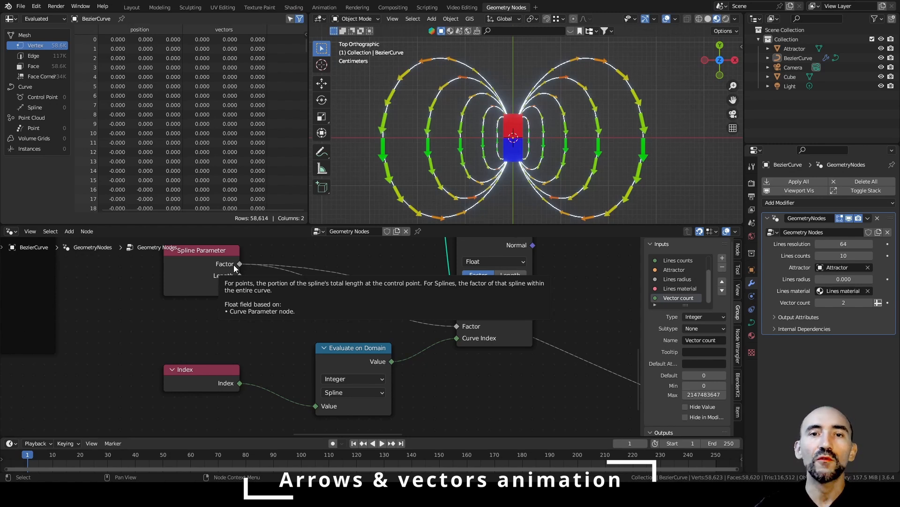
pyautogui.moveTo(460, 256); pyautogui.dragTo(379, 328, button='middle')
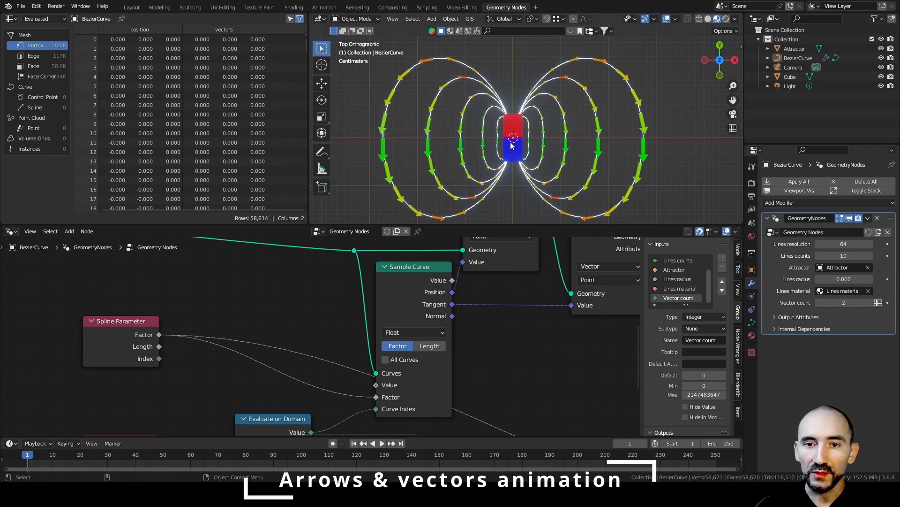
pyautogui.moveTo(222, 366); pyautogui.dragTo(296, 310, button='middle')
pyautogui.moveTo(339, 370); pyautogui.dragTo(392, 364)
pyautogui.moveTo(204, 381); pyautogui.dragTo(324, 391)
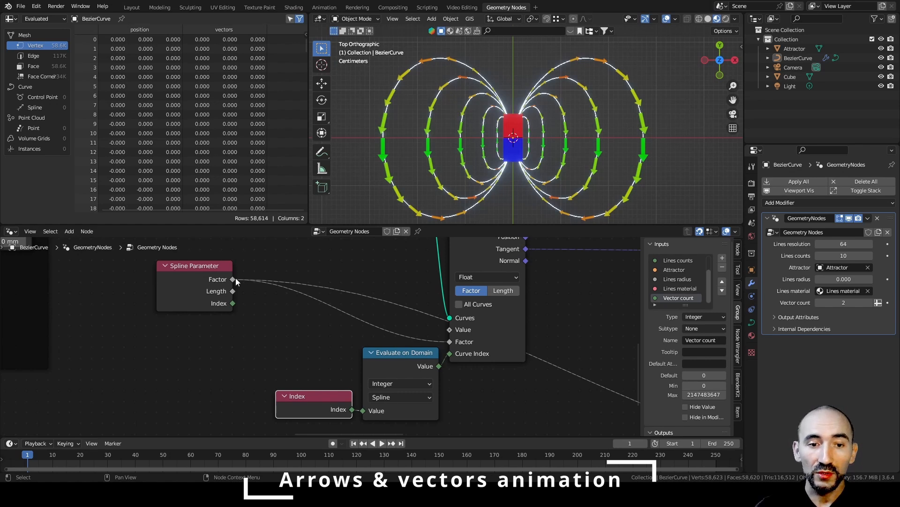
pyautogui.hotkey('ctrl', 's')
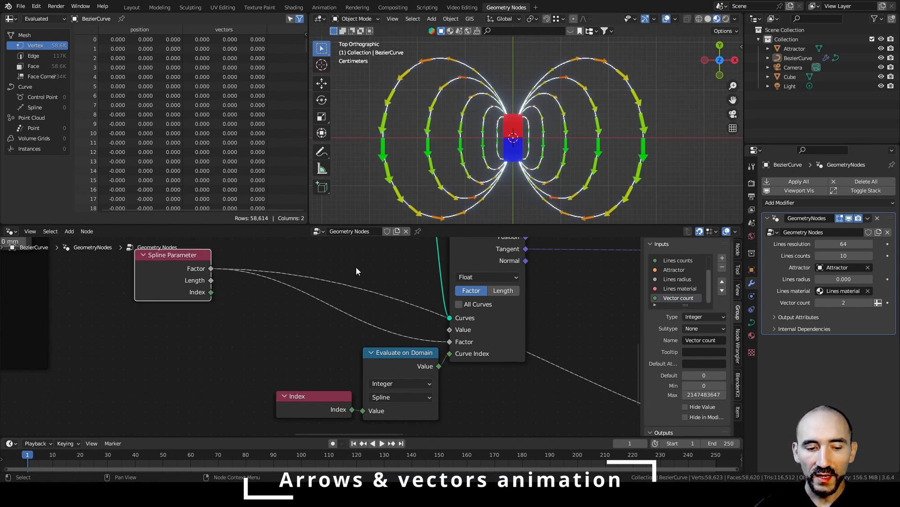
# Step: Insert reroutes on the Spline Parameter Factor links, routing the Ping-Pong link below the Sample Curve node, and save the file
pyautogui.keyDown('shift'); pyautogui.moveTo(307, 335); pyautogui.dragTo(362, 301, button='right'); pyautogui.keyUp('shift')
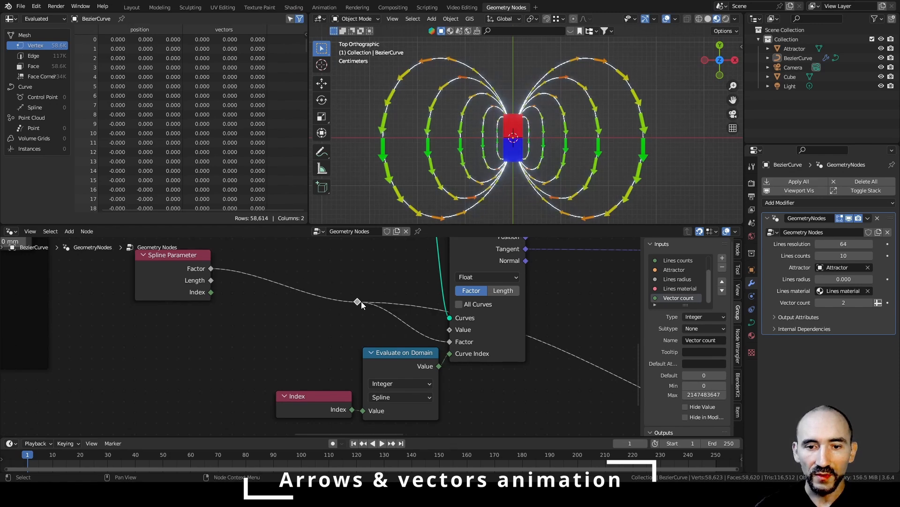
pyautogui.press('g')
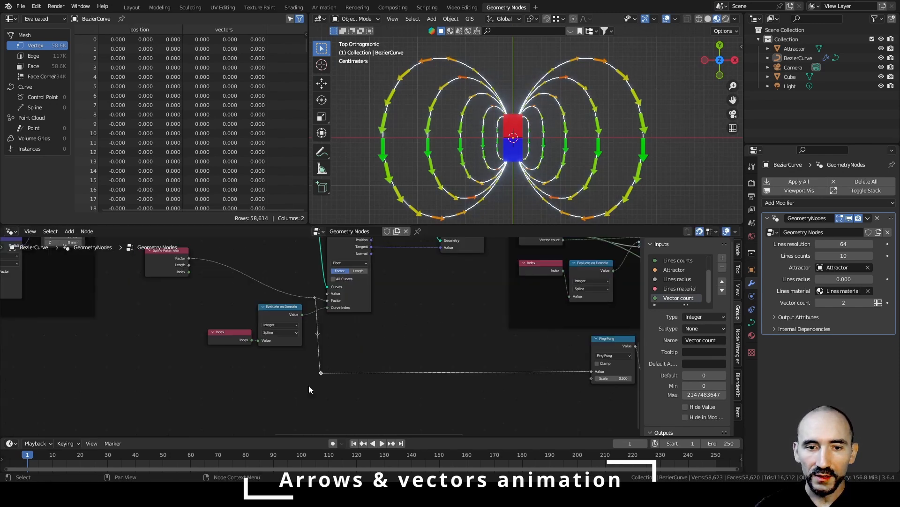
pyautogui.moveTo(228, 339); pyautogui.dragTo(360, 376, button='middle')
pyautogui.scroll(4, 359, 342)
pyautogui.click(260, 278)
pyautogui.hotkey('ctrl', 's')
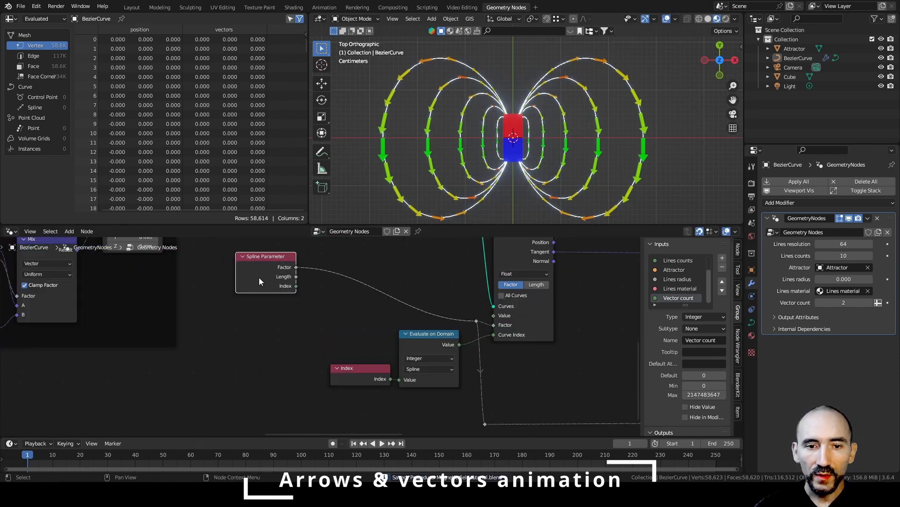
# Step: Add an Add math node fed by the Spline Parameter's Factor and connect its output to the reroute before Sample Curve
pyautogui.moveTo(297, 267); pyautogui.dragTo(337, 277)
pyautogui.write('add')
pyautogui.press('Return')
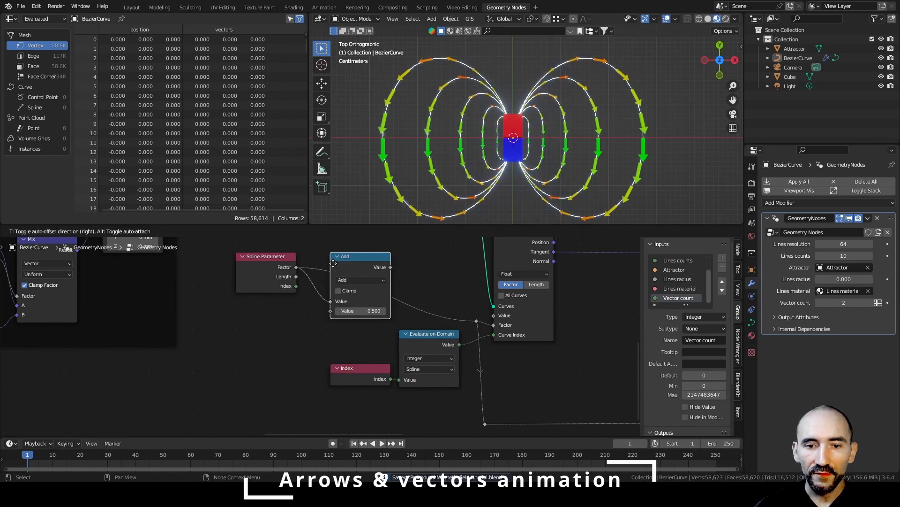
pyautogui.click(335, 265)
pyautogui.moveTo(391, 267); pyautogui.dragTo(478, 322)
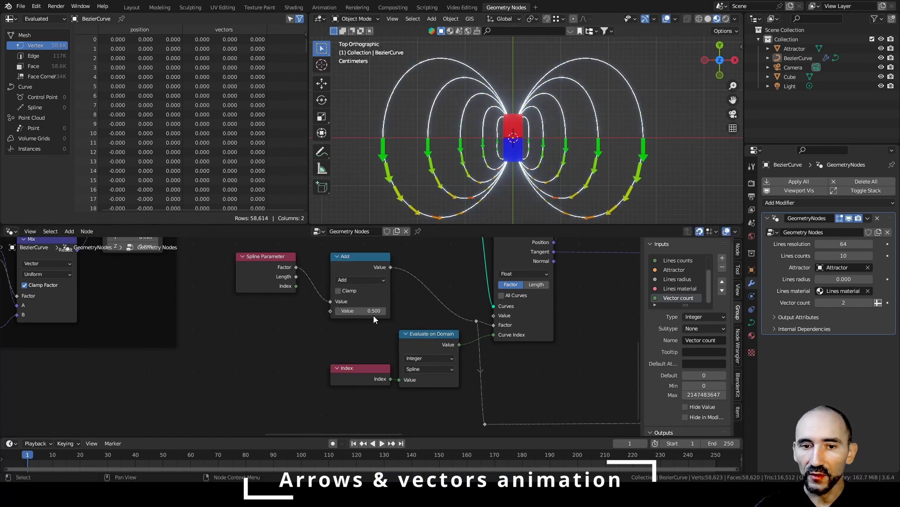
# Step: Set the Add node's second value to 0.49 and save the file
pyautogui.scroll(1, 373, 315)
pyautogui.moveTo(373, 311)
pyautogui.mouseDown()
pyautogui.moveTo(351, 311)
pyautogui.moveTo(394, 311)
pyautogui.moveTo(344, 311)
pyautogui.moveTo(372, 311)
pyautogui.mouseUp()
pyautogui.moveTo(449, 302); pyautogui.dragTo(374, 335, button='middle')
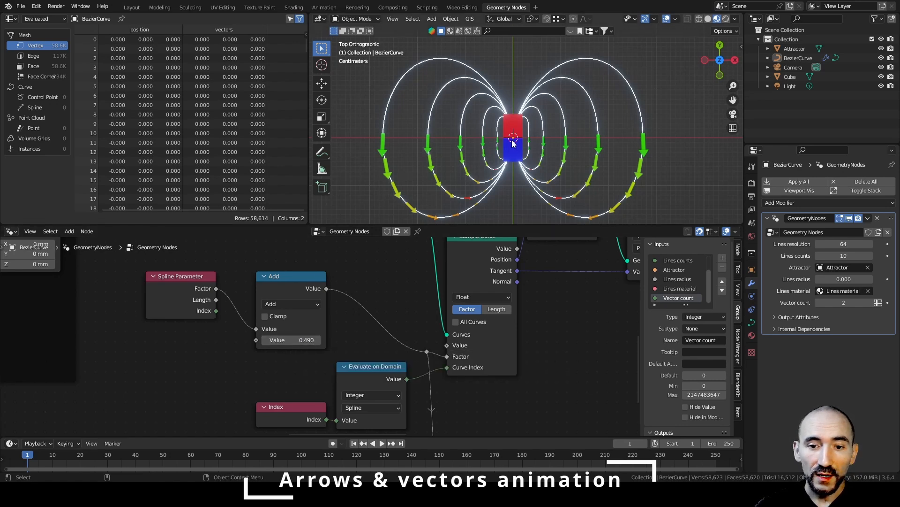
pyautogui.hotkey('ctrl', 's')
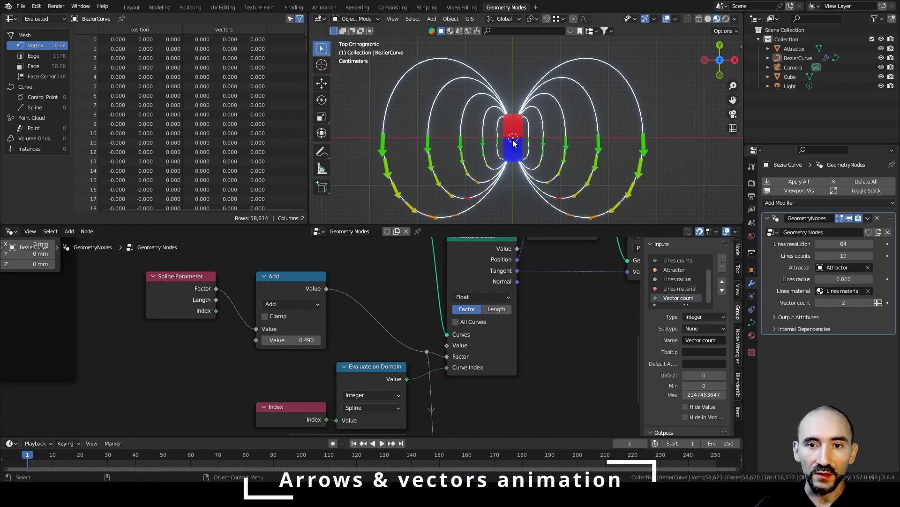
# Step: Move the Add node next to the Spline Parameter node and set its second value to 0.5
pyautogui.scroll(-4, 516, 314)
pyautogui.moveTo(540, 323); pyautogui.dragTo(365, 341, button='middle')
pyautogui.scroll(1, 365, 341)
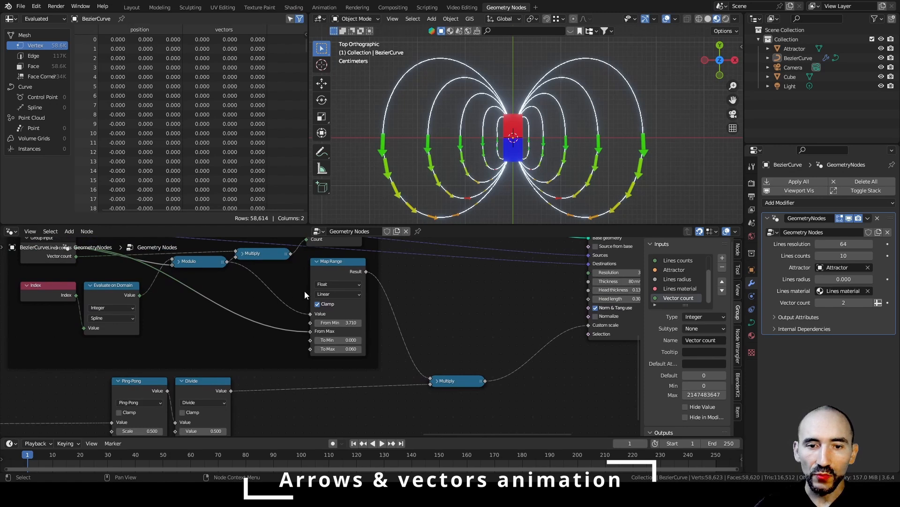
pyautogui.moveTo(281, 324); pyautogui.dragTo(413, 374, button='middle')
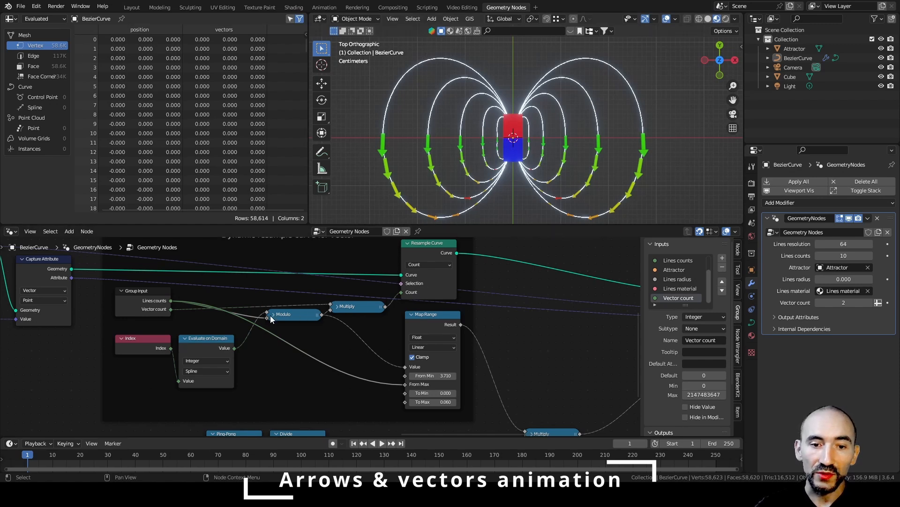
pyautogui.moveTo(287, 322); pyautogui.dragTo(607, 245, button='middle')
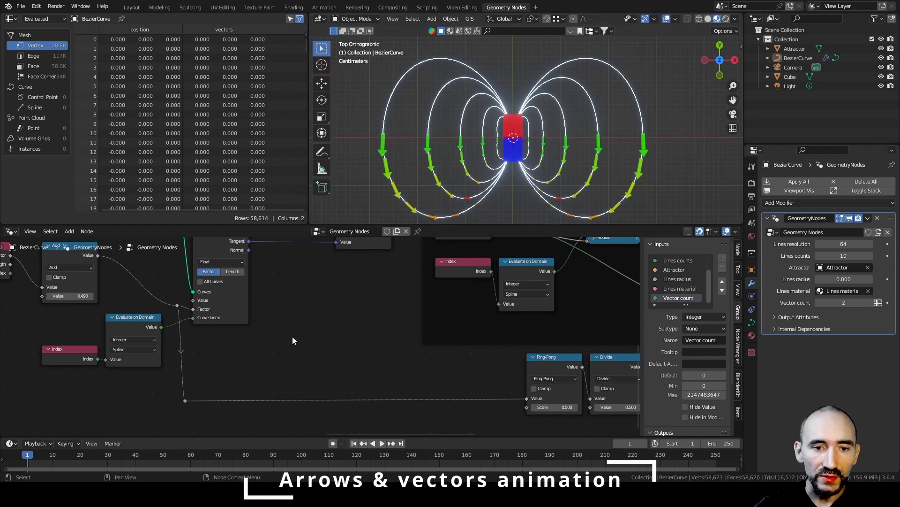
pyautogui.moveTo(99, 286); pyautogui.dragTo(327, 327, button='middle')
pyautogui.scroll(3, 327, 327)
pyautogui.moveTo(305, 281); pyautogui.dragTo(275, 280)
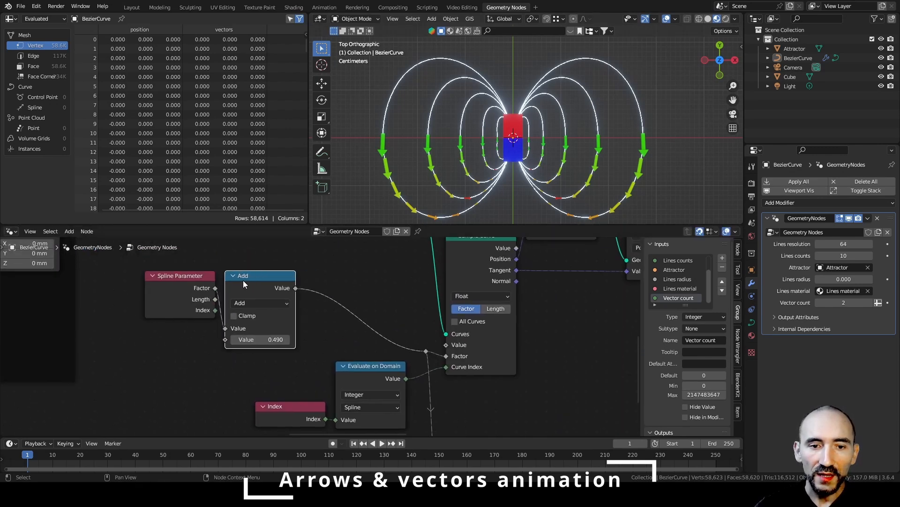
pyautogui.moveTo(253, 340)
pyautogui.keyDown('shift'); pyautogui.mouseDown()
pyautogui.moveTo(239, 339)
pyautogui.moveTo(277, 340)
pyautogui.moveTo(211, 339)
pyautogui.moveTo(254, 340)
pyautogui.mouseUp(); pyautogui.keyUp('shift')
# Step: Add a Modulo math node with value 1 after the Add node and connect its output to the reroute
pyautogui.moveTo(296, 288); pyautogui.dragTo(326, 316)
pyautogui.write('modulo')
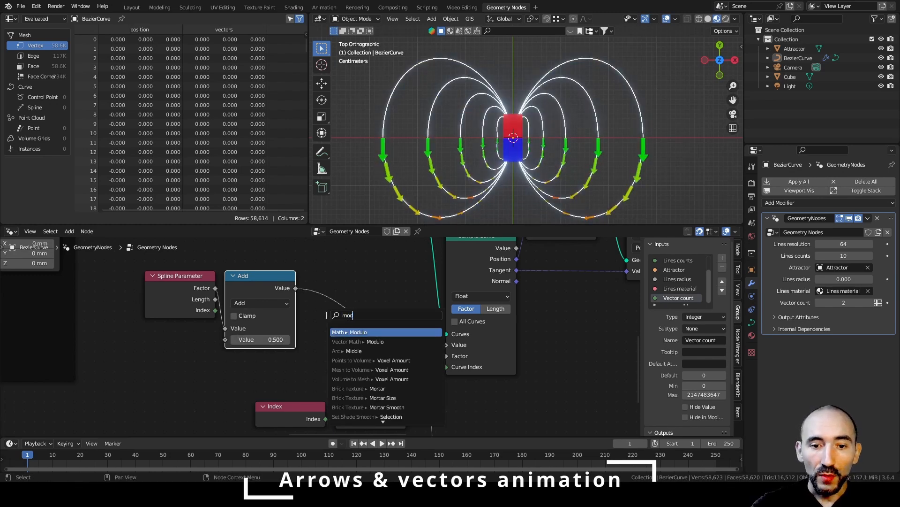
pyautogui.press('Return')
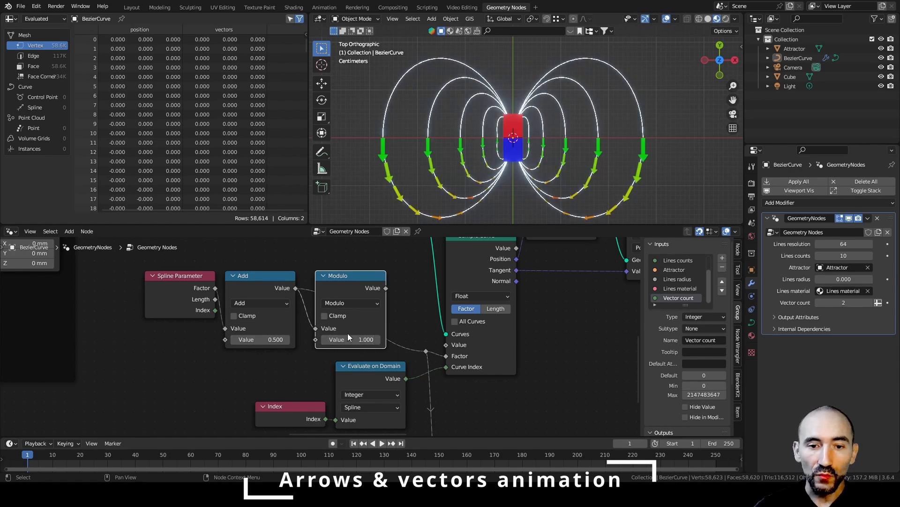
pyautogui.moveTo(386, 288); pyautogui.dragTo(426, 351)
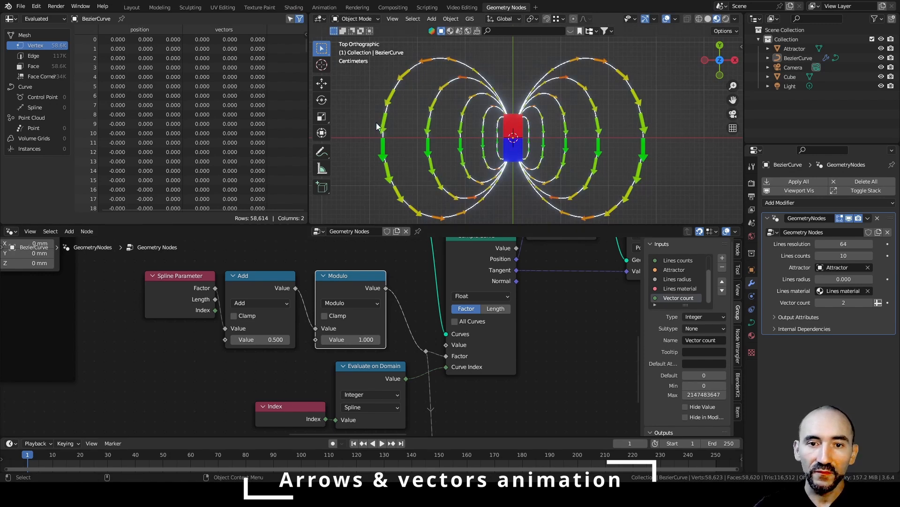
# Step: Set the Add node's second value to 1.84, shift the node slightly towards Modulo, and save the file
pyautogui.moveTo(263, 339); pyautogui.dragTo(467, 339)
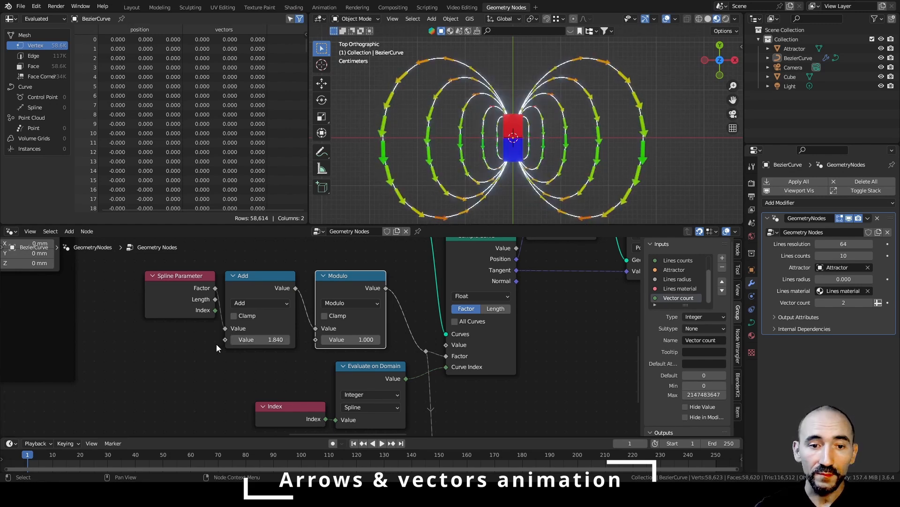
pyautogui.moveTo(218, 347); pyautogui.dragTo(301, 322, button='middle')
pyautogui.moveTo(345, 258); pyautogui.dragTo(356, 258)
pyautogui.hotkey('ctrl', 's')
# Step: Search for and add a Scene Time node, placing it below and to the side of the Spline Parameter node
pyautogui.press('F3')
pyautogui.write('s')
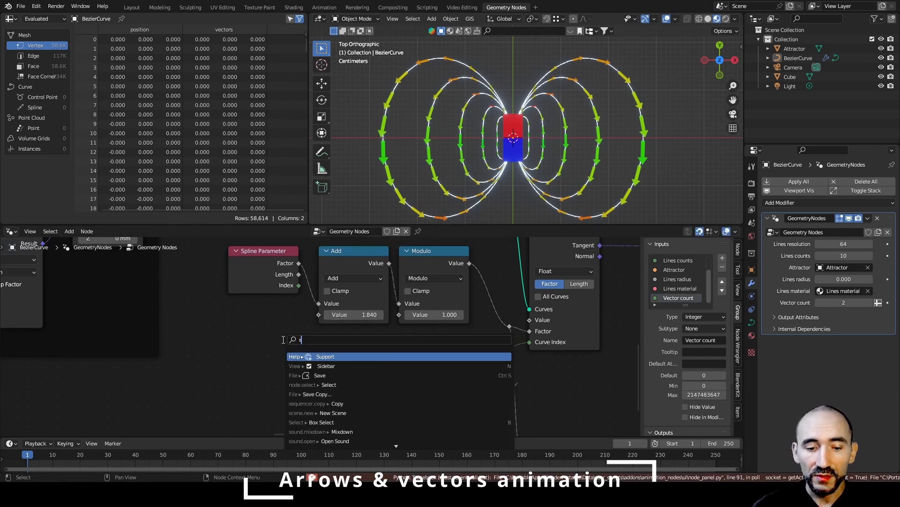
pyautogui.write('cene in')
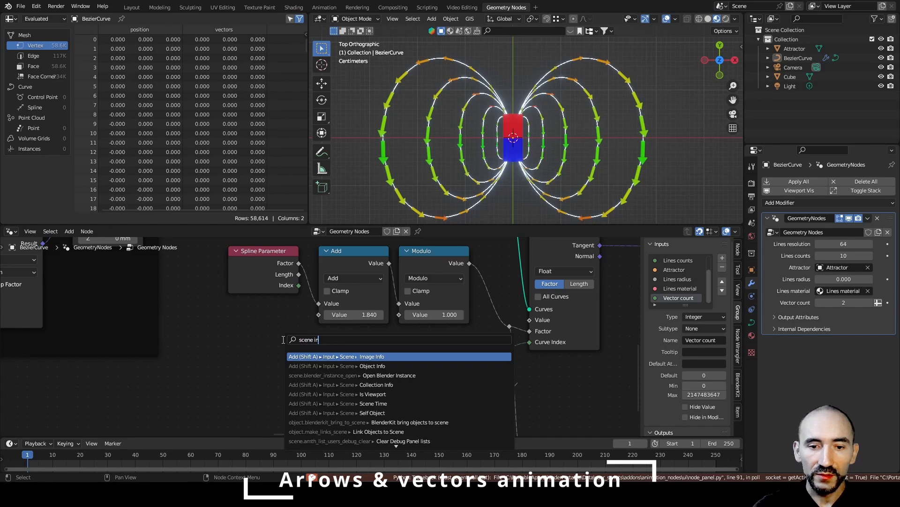
pyautogui.press('Down')
pyautogui.press('Down')
pyautogui.press('Down')
pyautogui.press('Down')
pyautogui.press('Down')
pyautogui.press('Return')
pyautogui.click(111, 371)
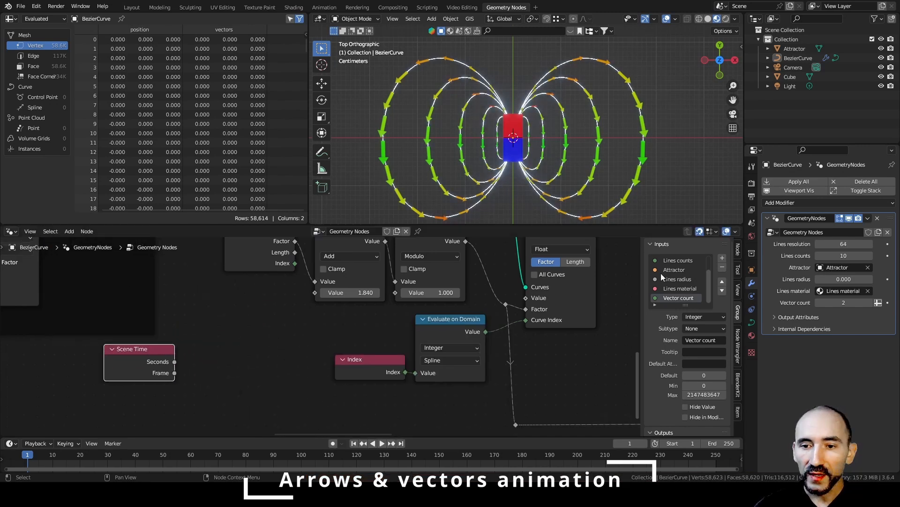
# Step: Add a new group input of type Float and name it Speed
pyautogui.click(722, 258)
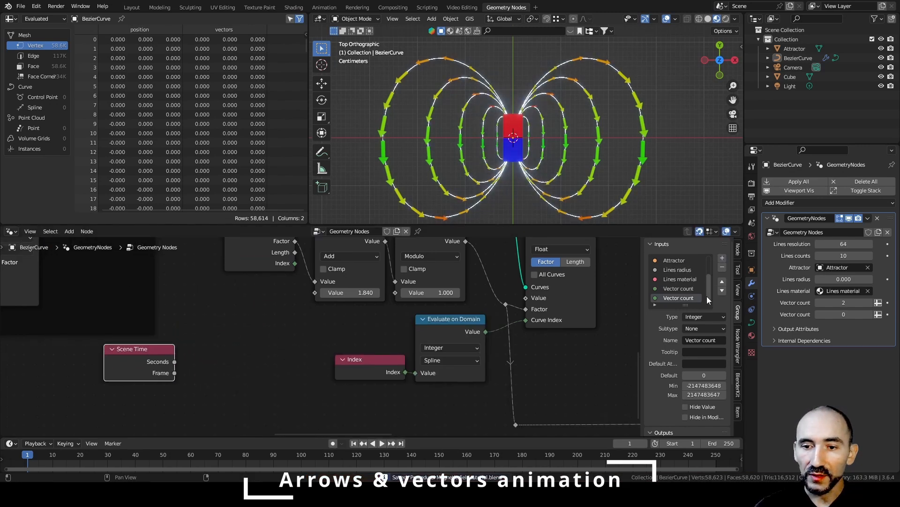
pyautogui.click(699, 317)
pyautogui.click(711, 346)
pyautogui.click(705, 340)
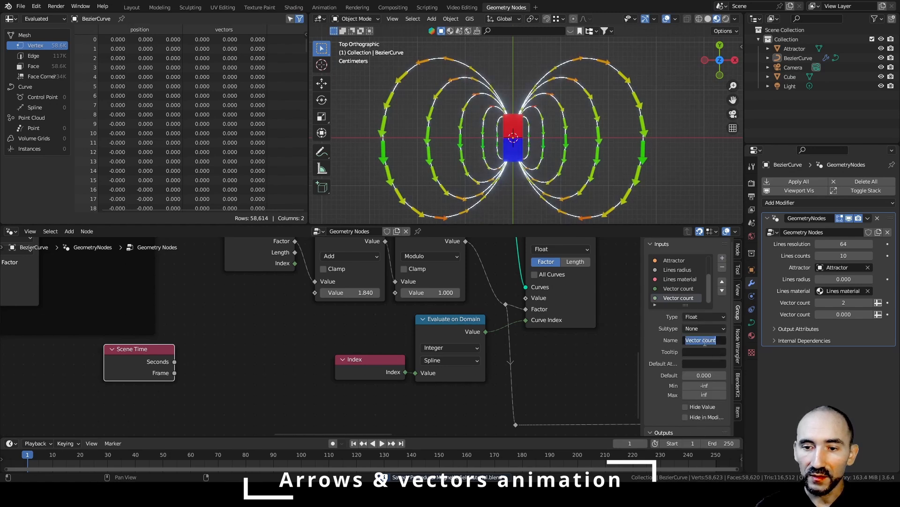
pyautogui.write('Speed')
pyautogui.press('Return')
# Step: Move the Scene Time node below the Spline Parameter and add a Group Input node beside it
pyautogui.moveTo(142, 351); pyautogui.dragTo(243, 311)
pyautogui.click(245, 356)
pyautogui.hotkey('shift', 'a')
pyautogui.write('group inp')
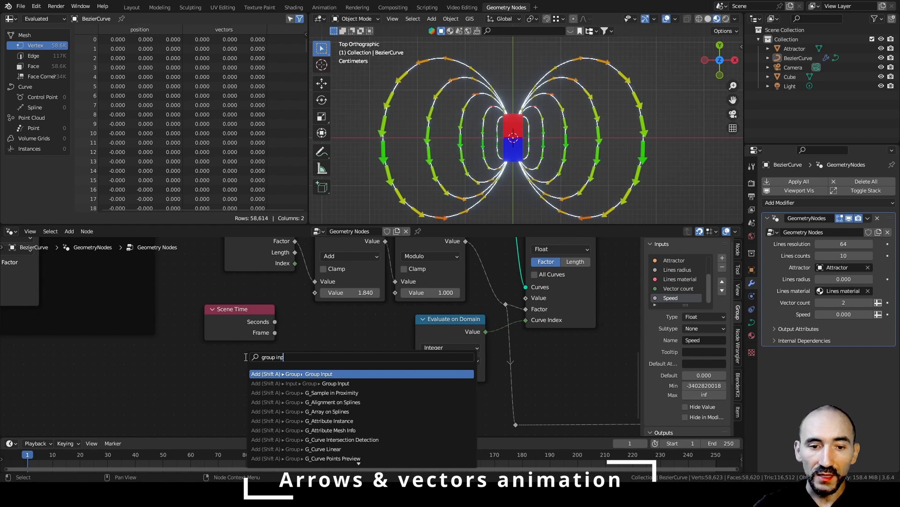
pyautogui.press('Return')
pyautogui.click(272, 322)
pyautogui.click(274, 325)
# Step: Add a Multiply math node beside the Scene Time node
pyautogui.hotkey('shift', 'a')
pyautogui.write('multiply')
pyautogui.press('Return')
pyautogui.click(287, 310)
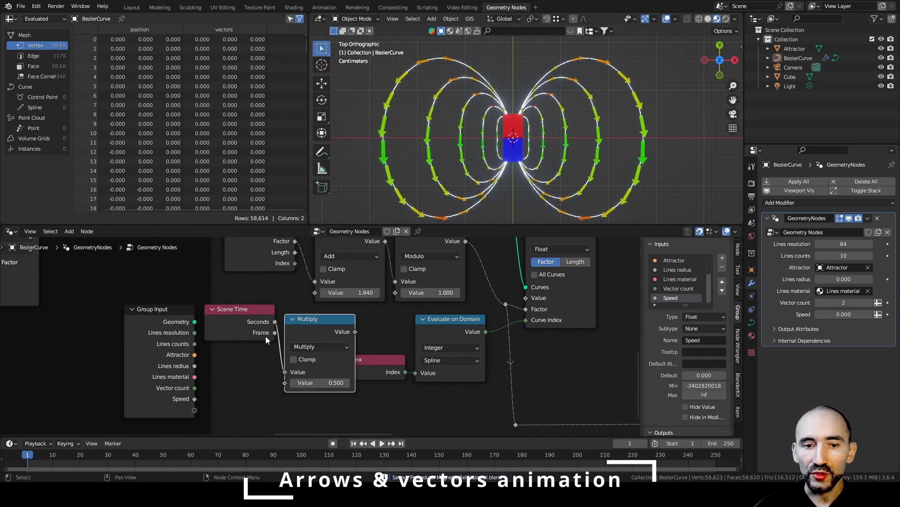
# Step: Multiply Scene Time's Seconds by the Speed input and feed the result into the Add node's second value
pyautogui.moveTo(275, 322); pyautogui.dragTo(285, 371)
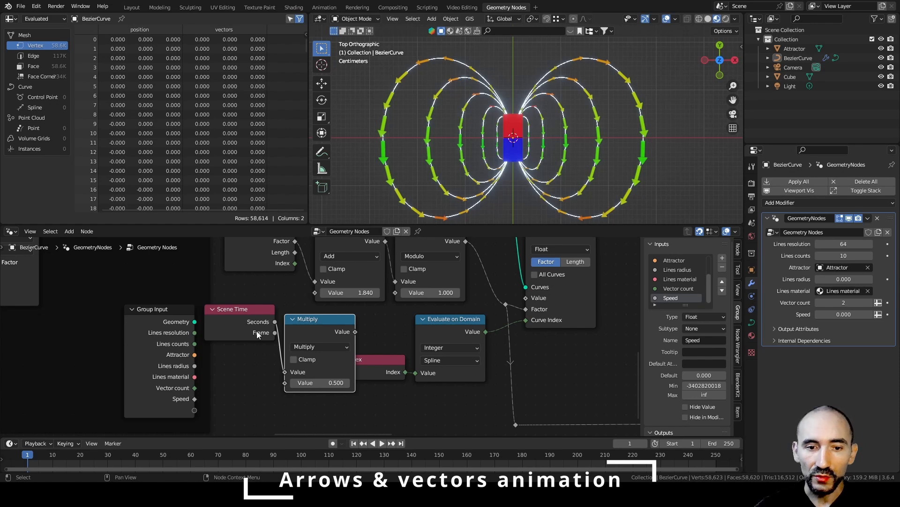
pyautogui.moveTo(194, 398); pyautogui.dragTo(286, 386)
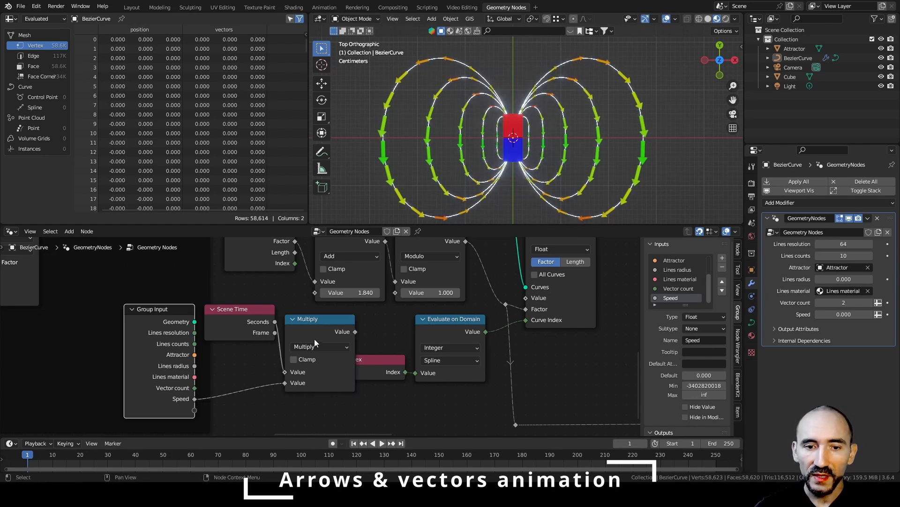
pyautogui.moveTo(356, 331); pyautogui.dragTo(315, 293)
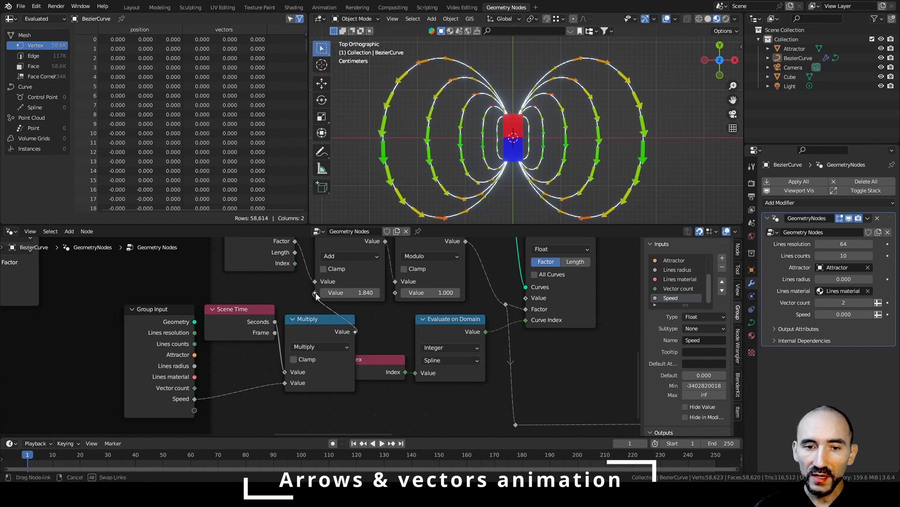
# Step: Collapse the Add and Multiply math nodes that drive the arrow offset
pyautogui.press('Home')
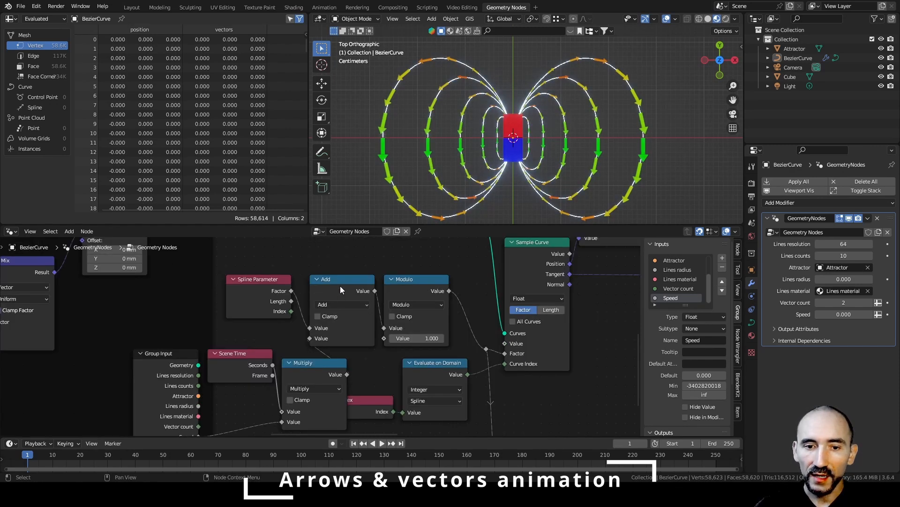
pyautogui.keyDown('shift'); pyautogui.click(339, 286); pyautogui.keyUp('shift')
pyautogui.press('h')
pyautogui.moveTo(313, 370); pyautogui.dragTo(330, 314, button='middle')
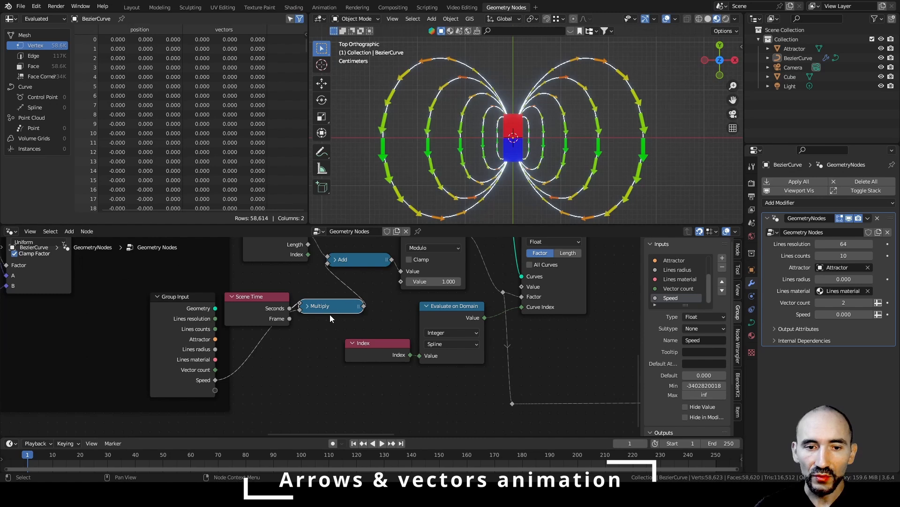
# Step: Shift the arrow nodes farther right and remove the new Group Input node from the "Change lines position by object" frame
pyautogui.scroll(-6, 330, 314)
pyautogui.moveTo(213, 319); pyautogui.dragTo(598, 381)
pyautogui.moveTo(527, 274); pyautogui.dragTo(595, 336)
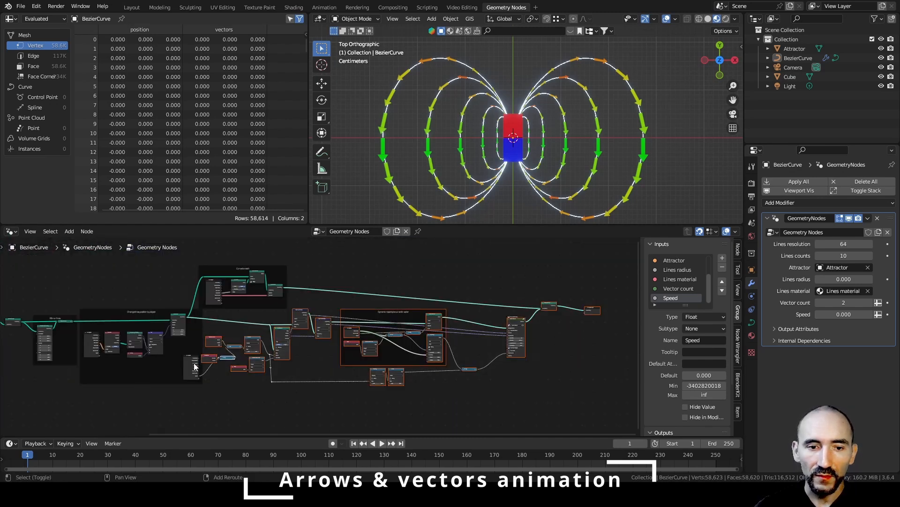
pyautogui.scroll(5, 370, 342)
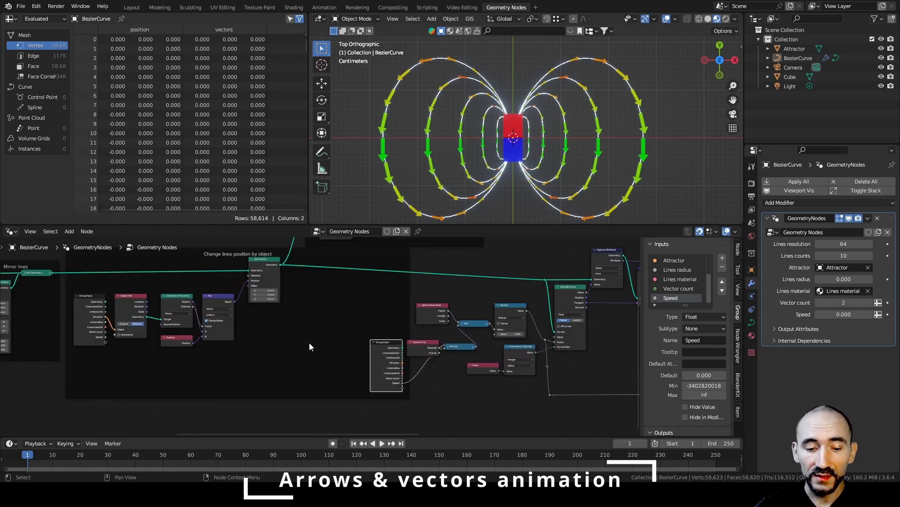
pyautogui.hotkey('alt', 'p')
pyautogui.moveTo(359, 332); pyautogui.dragTo(254, 334, button='middle')
# Step: Place the Group Input node below Scene Time and hide its unused sockets so only Speed is left
pyautogui.click(280, 349)
pyautogui.scroll(4, 286, 353)
pyautogui.moveTo(236, 349); pyautogui.dragTo(229, 350)
pyautogui.hotkey('ctrl', 'h')
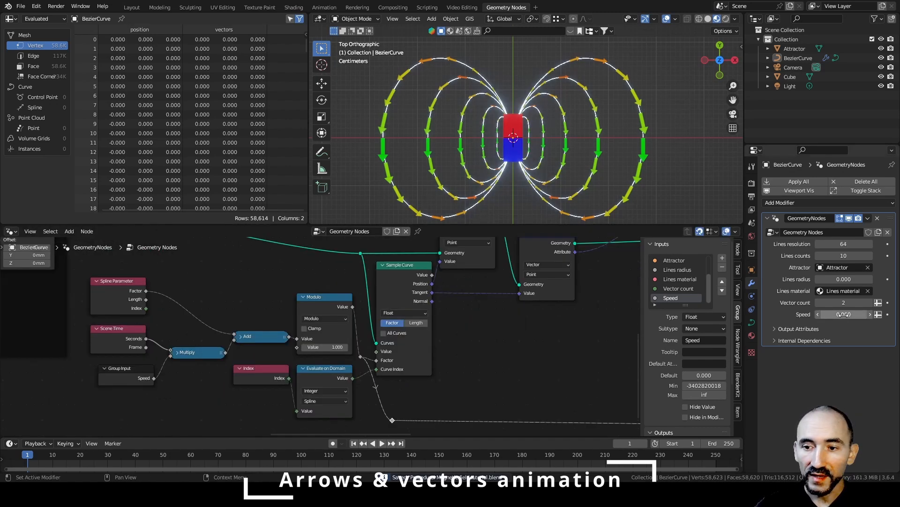
# Step: Play the animation, raise the modifier's Speed to 0.075 and view the moving arrows from a perspective angle
pyautogui.moveTo(844, 314); pyautogui.dragTo(863, 315)
pyautogui.click(383, 443)
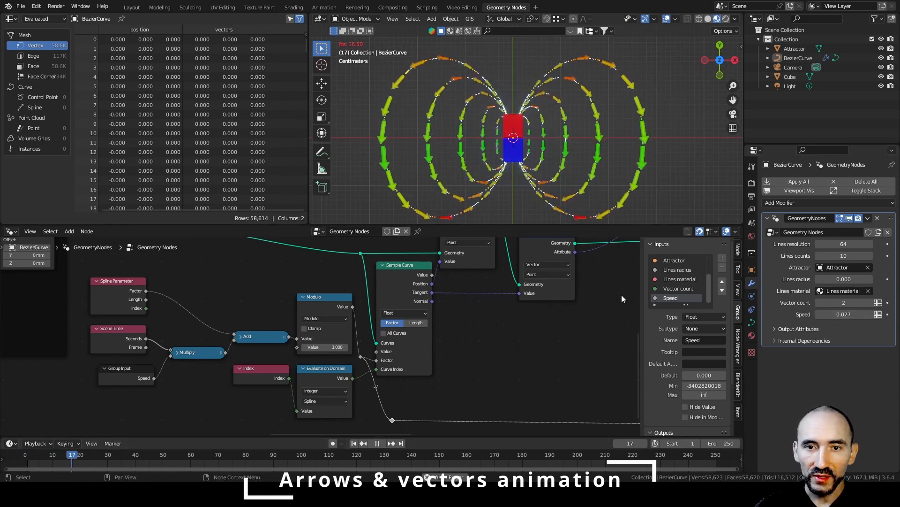
pyautogui.moveTo(840, 313); pyautogui.dragTo(861, 313)
pyautogui.moveTo(495, 214); pyautogui.dragTo(536, 145, button='middle')
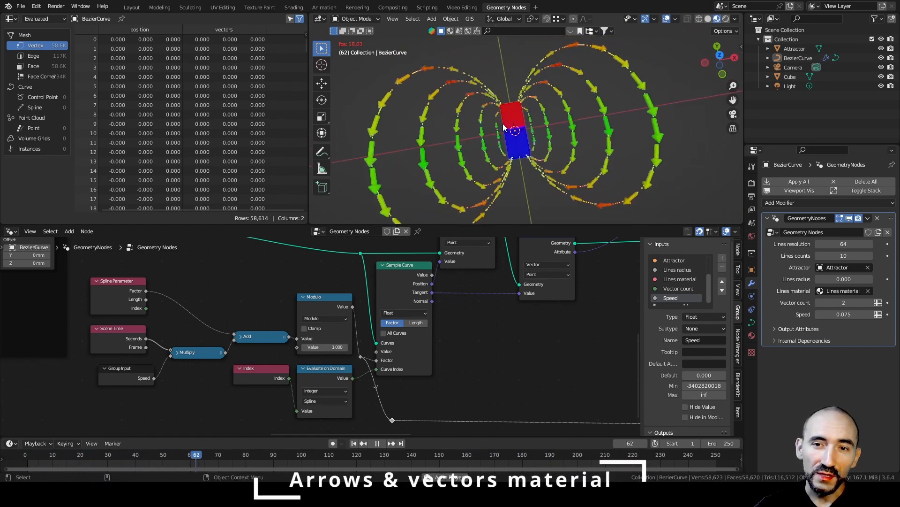
pyautogui.scroll(-2, 521, 143)
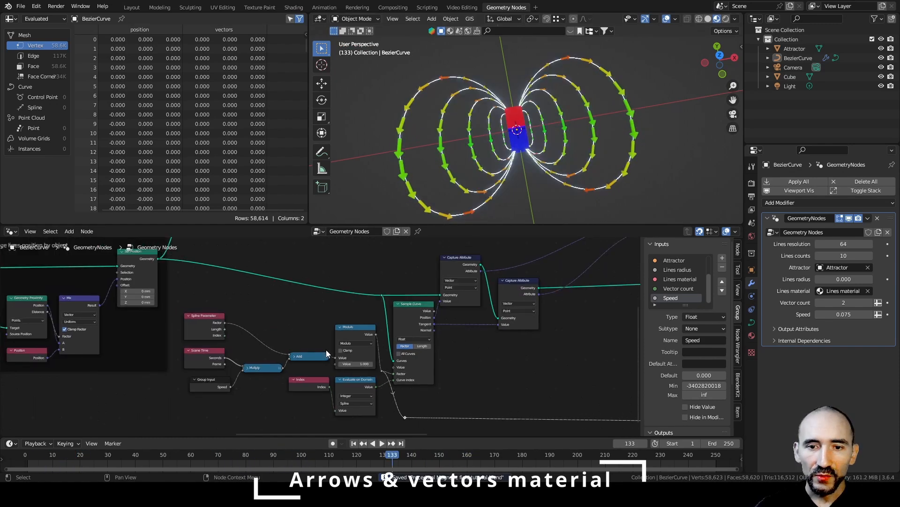
# Step: Group the sampling and time nodes in a frame labelled "Get position for each index and animate them" and save the file
pyautogui.moveTo(189, 249); pyautogui.dragTo(536, 420)
pyautogui.hotkey('ctrl', 'j')
pyautogui.press('F2')
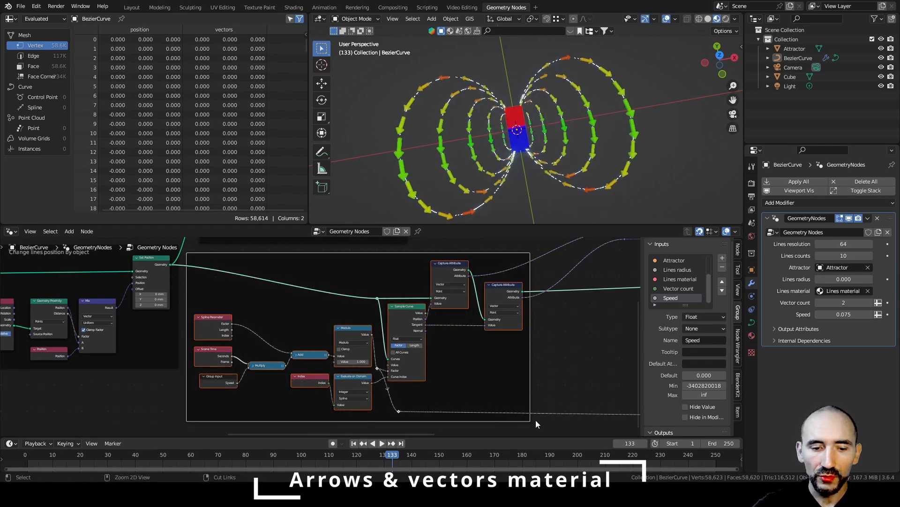
pyautogui.write('Get position for each index')
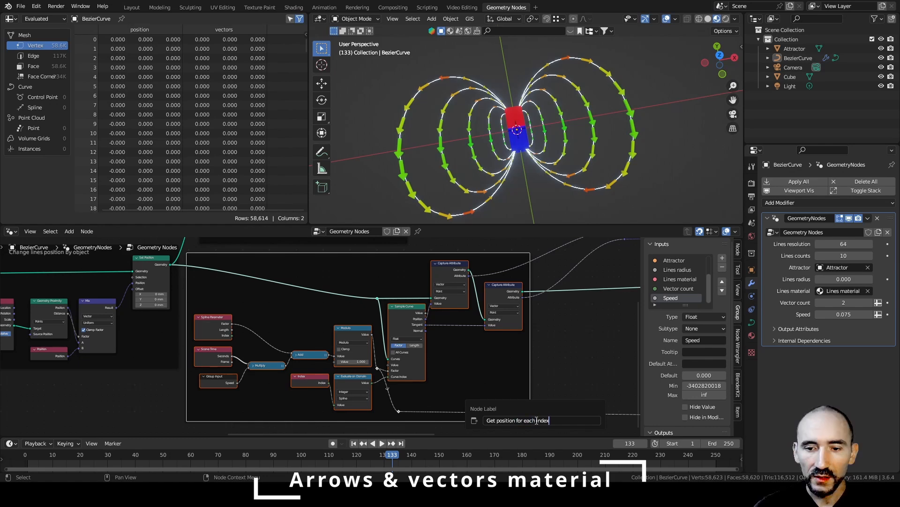
pyautogui.write(' and animate them')
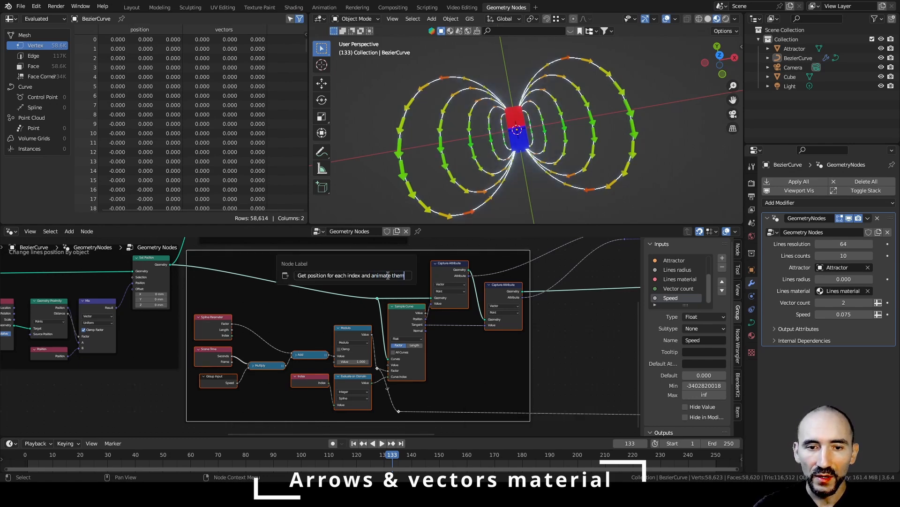
pyautogui.press('Return')
pyautogui.moveTo(593, 342); pyautogui.dragTo(487, 351, button='middle')
pyautogui.scroll(1, 486, 351)
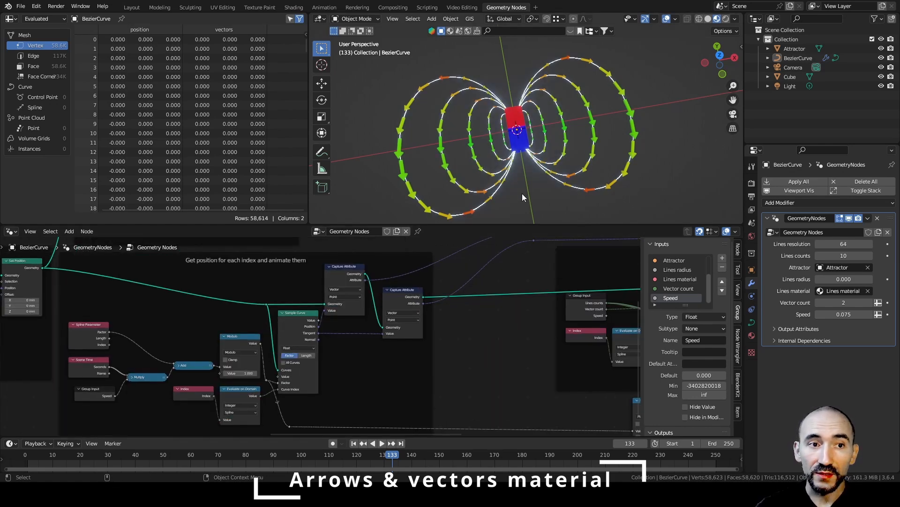
pyautogui.hotkey('ctrl', 's')
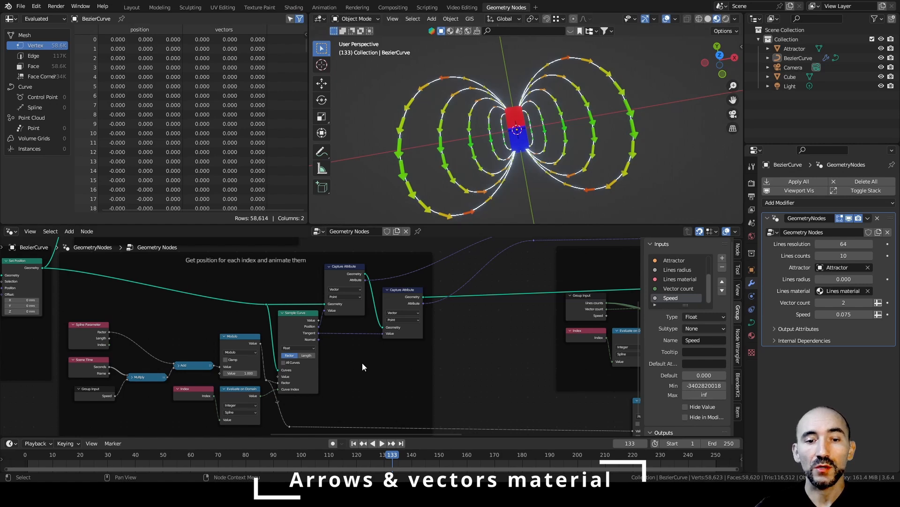
# Step: Review the node chain from Spline Parameter and Scene Time through Sample Curve and Capture Attribute to the dynamic resample frame
pyautogui.scroll(3, 362, 362)
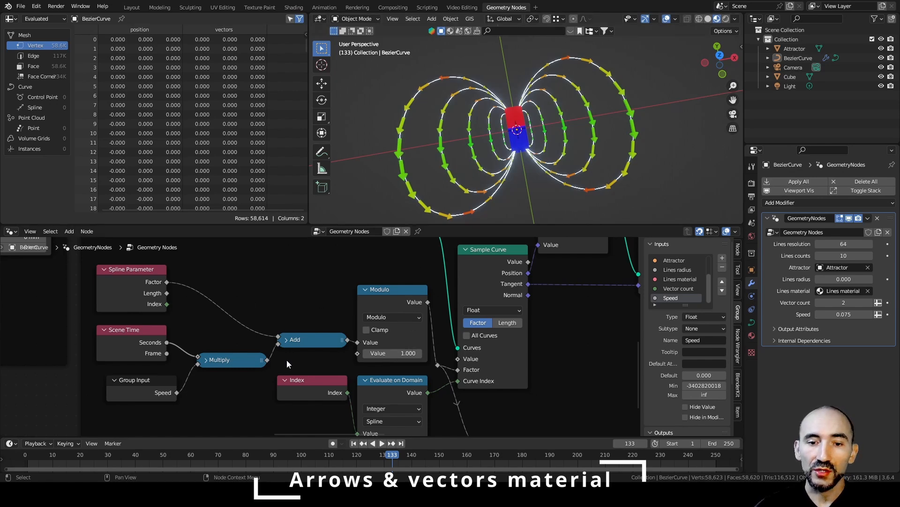
pyautogui.moveTo(550, 333); pyautogui.dragTo(216, 344, button='middle')
pyautogui.scroll(-5, 230, 348)
pyautogui.scroll(1, 330, 329)
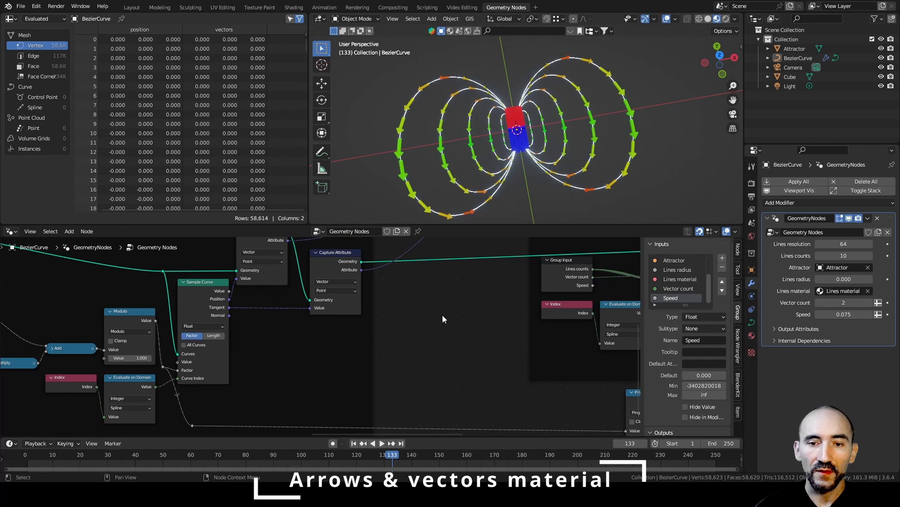
pyautogui.moveTo(323, 334); pyautogui.dragTo(396, 387, button='middle')
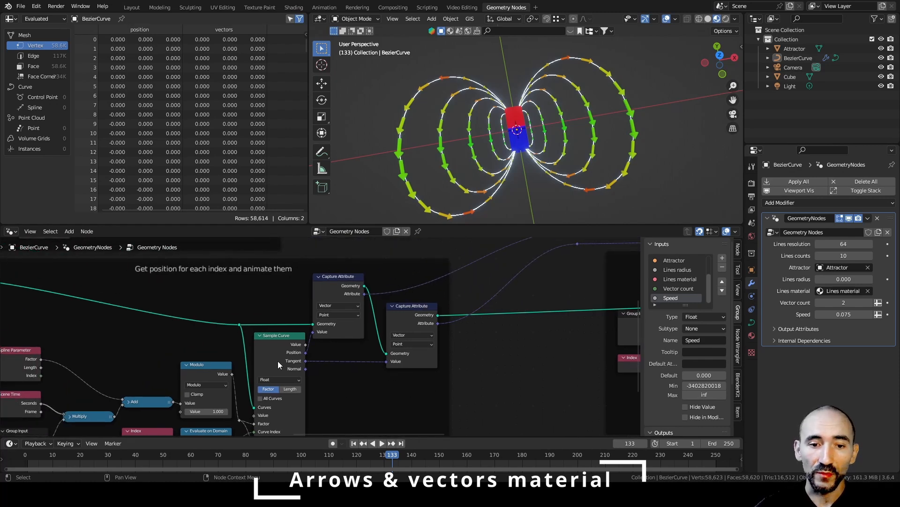
pyautogui.moveTo(273, 363); pyautogui.dragTo(352, 316, button='middle')
pyautogui.scroll(1, 272, 312)
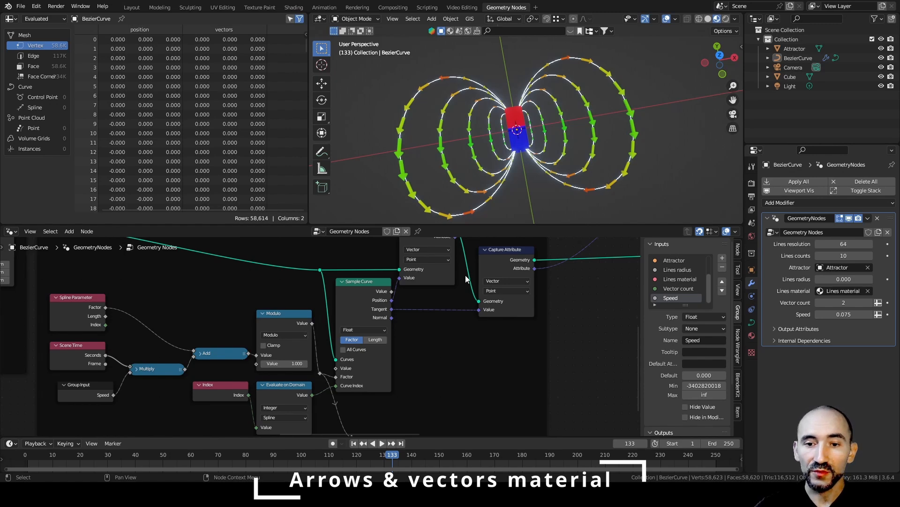
pyautogui.moveTo(506, 328); pyautogui.dragTo(244, 367, button='middle')
pyautogui.scroll(-1, 244, 367)
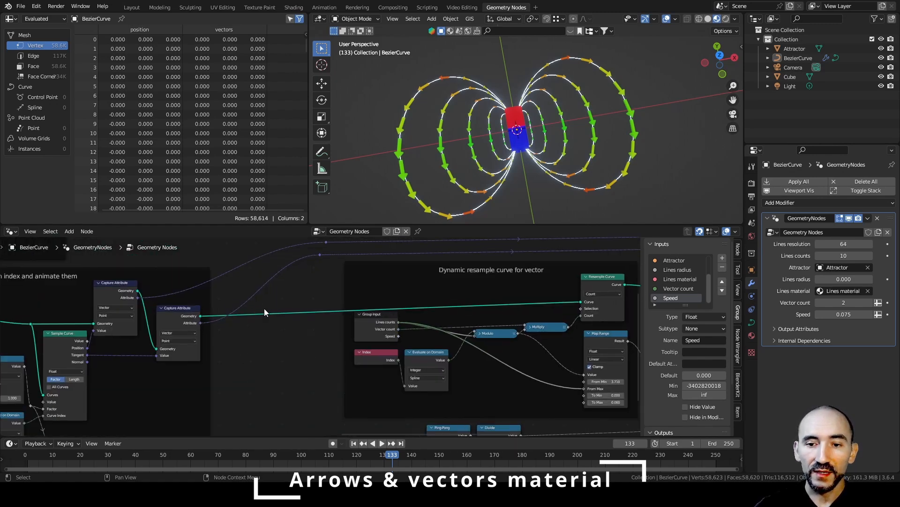
# Step: Insert a Store Named Attribute node on the geometry link after the second Capture Attribute and save the file
pyautogui.scroll(3, 119, 381)
pyautogui.moveTo(119, 381); pyautogui.dragTo(235, 338, button='middle')
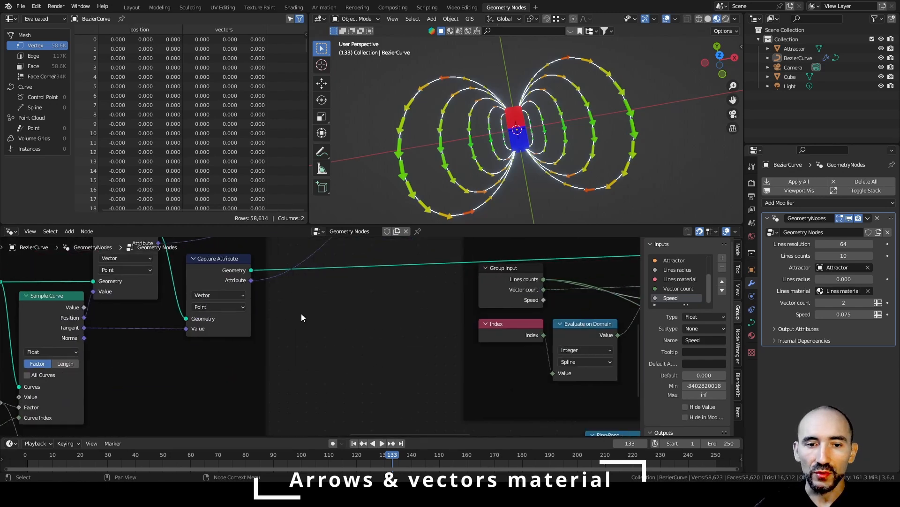
pyautogui.hotkey('shift', 'a')
pyautogui.write('store')
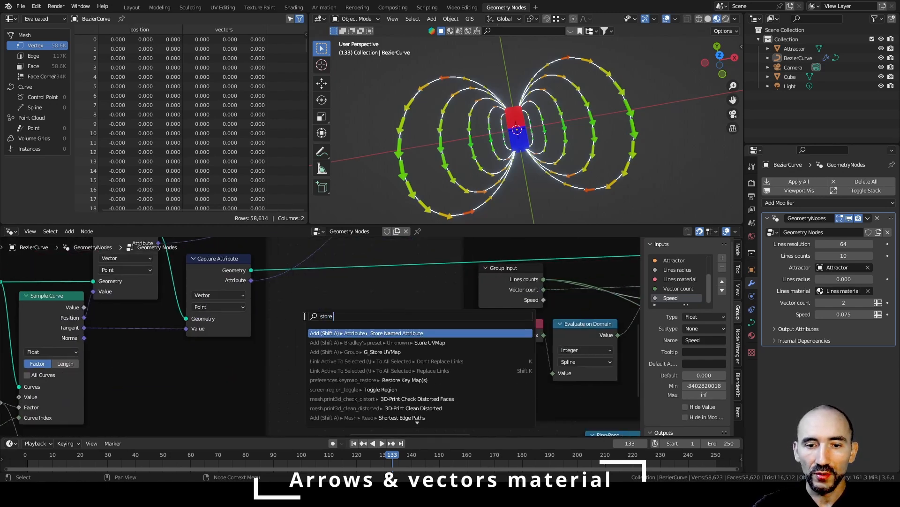
pyautogui.press('Return')
pyautogui.click(323, 250)
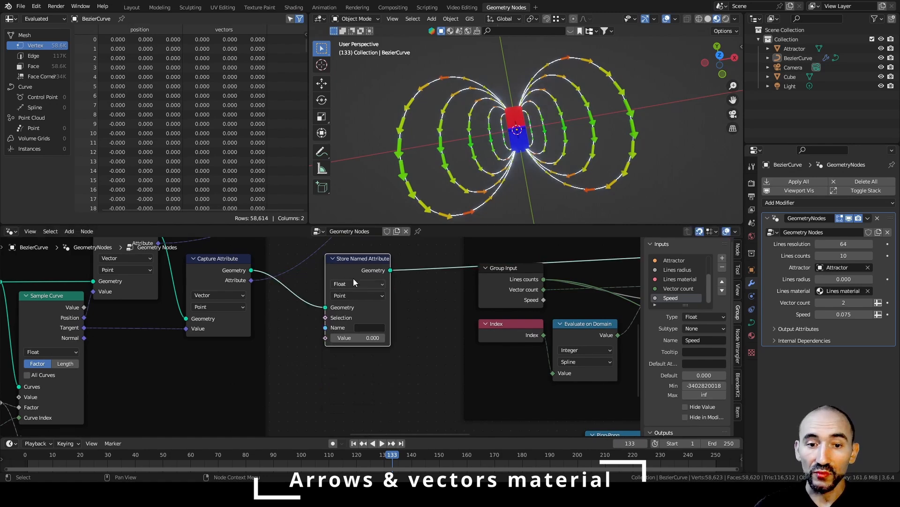
pyautogui.scroll(-5, 354, 264)
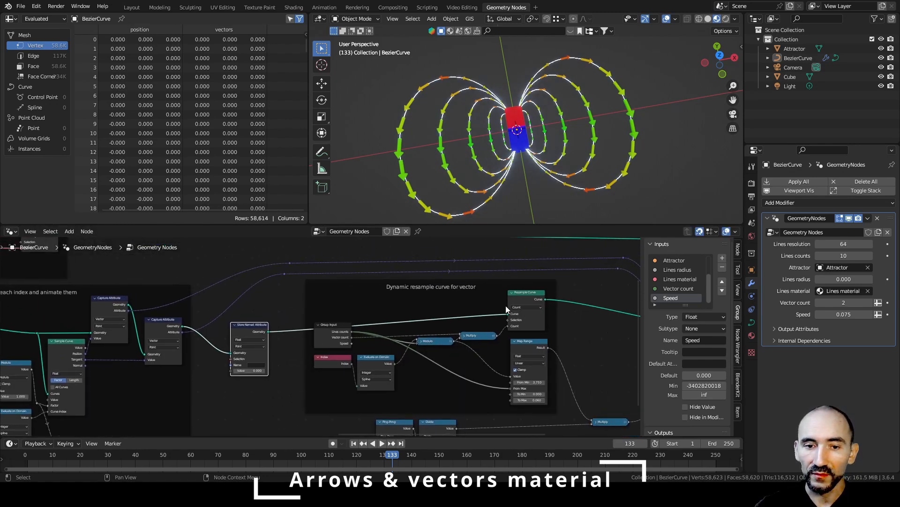
pyautogui.moveTo(280, 311); pyautogui.dragTo(378, 298, button='middle')
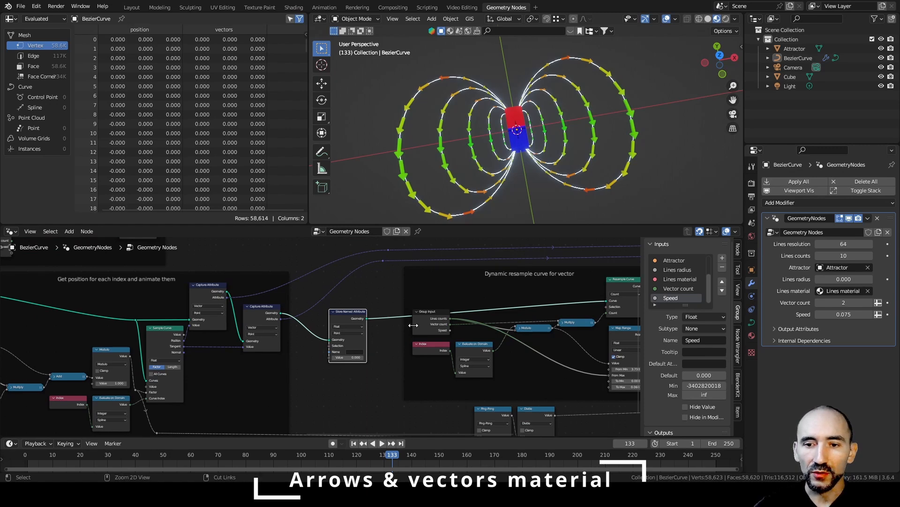
pyautogui.hotkey('ctrl', 's')
# Step: Review the geometry path through the dynamic resample frame to the Vector viewer node and save the file
pyautogui.moveTo(425, 324); pyautogui.dragTo(198, 323, button='middle')
pyautogui.moveTo(424, 325); pyautogui.dragTo(534, 322, button='middle')
pyautogui.scroll(1, 405, 324)
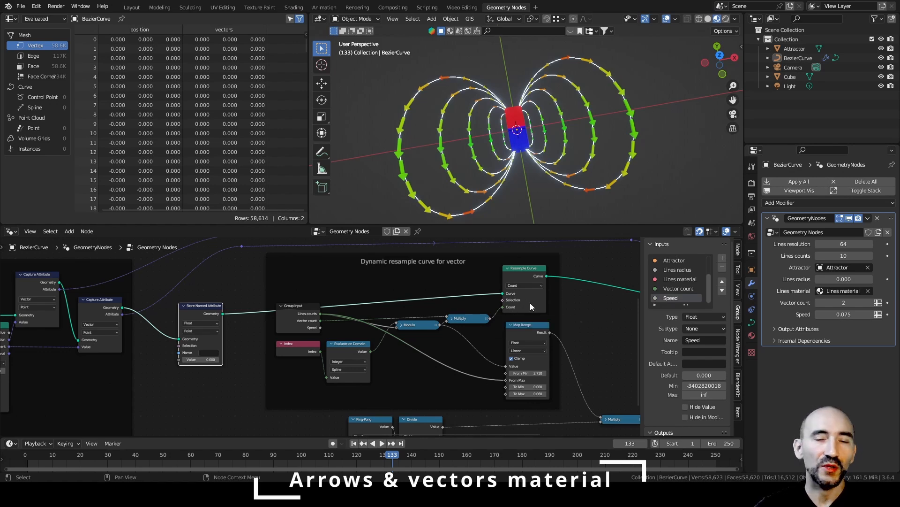
pyautogui.moveTo(527, 308)
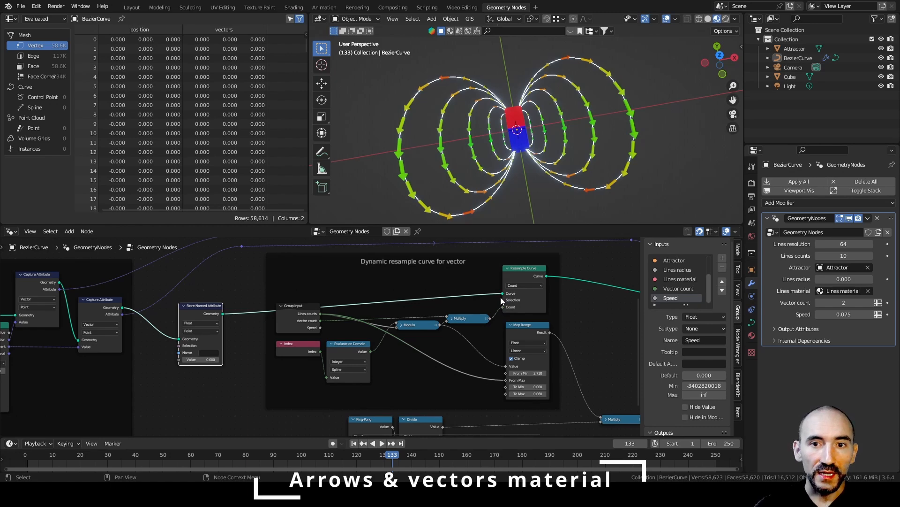
pyautogui.scroll(-3, 480, 319)
pyautogui.moveTo(497, 328); pyautogui.dragTo(385, 331, button='middle')
pyautogui.scroll(2, 385, 331)
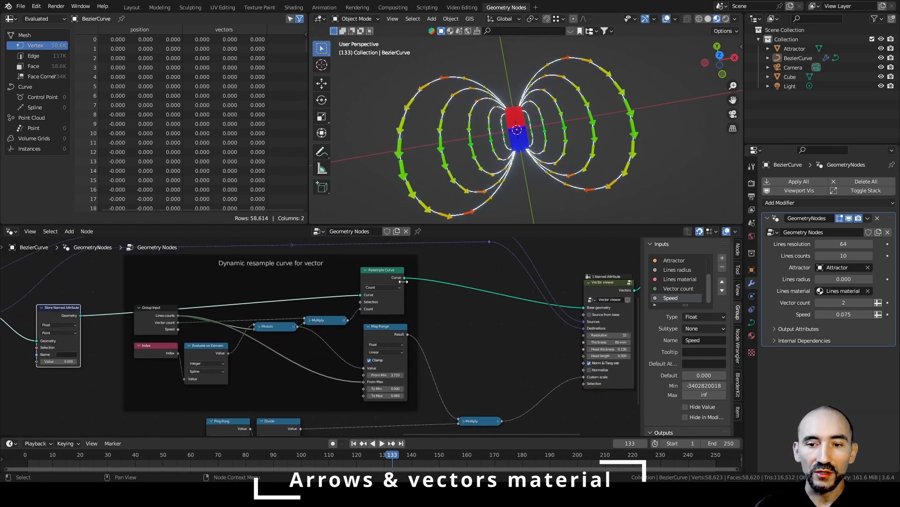
pyautogui.scroll(-3, 232, 329)
pyautogui.moveTo(226, 329); pyautogui.dragTo(325, 345, button='middle')
pyautogui.scroll(2, 106, 351)
pyautogui.hotkey('ctrl', 's')
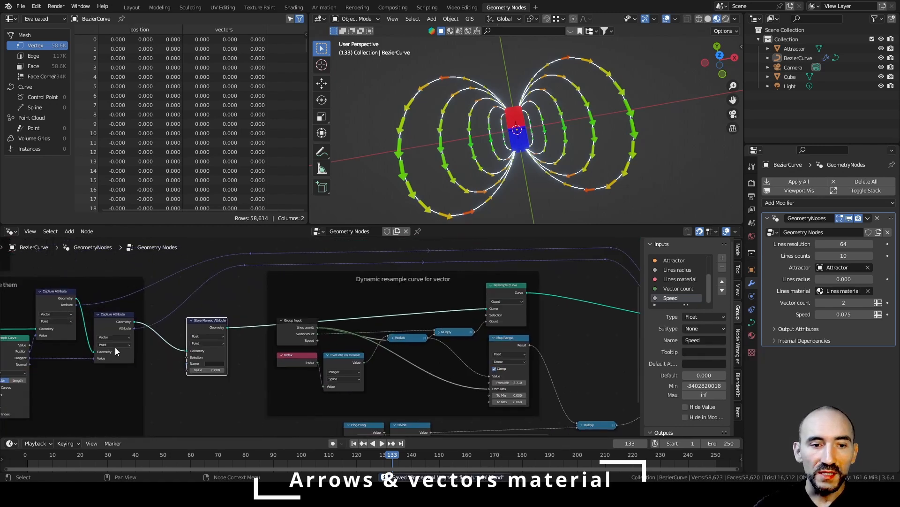
# Step: Trace the link to the Vector viewer node and name the stored attribute "factor" in Store Named Attribute
pyautogui.moveTo(98, 338); pyautogui.dragTo(114, 345, button='middle')
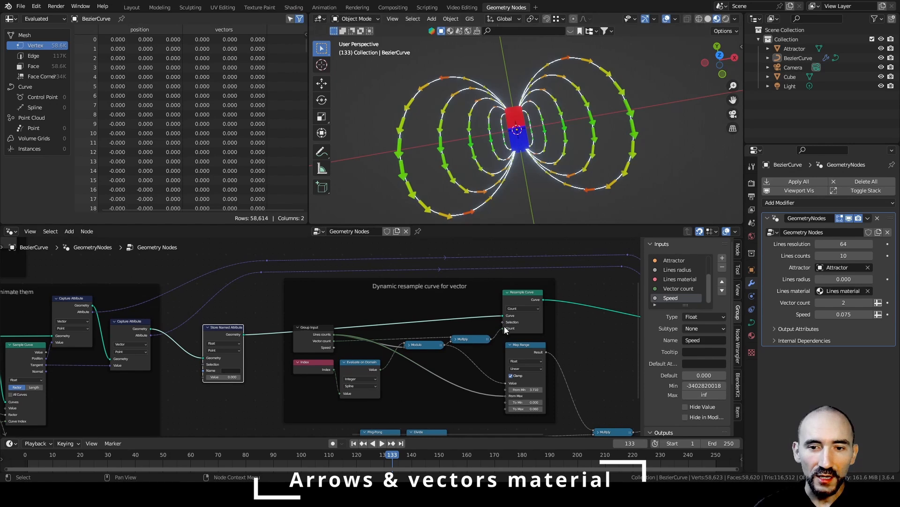
pyautogui.moveTo(505, 325); pyautogui.dragTo(384, 325, button='middle')
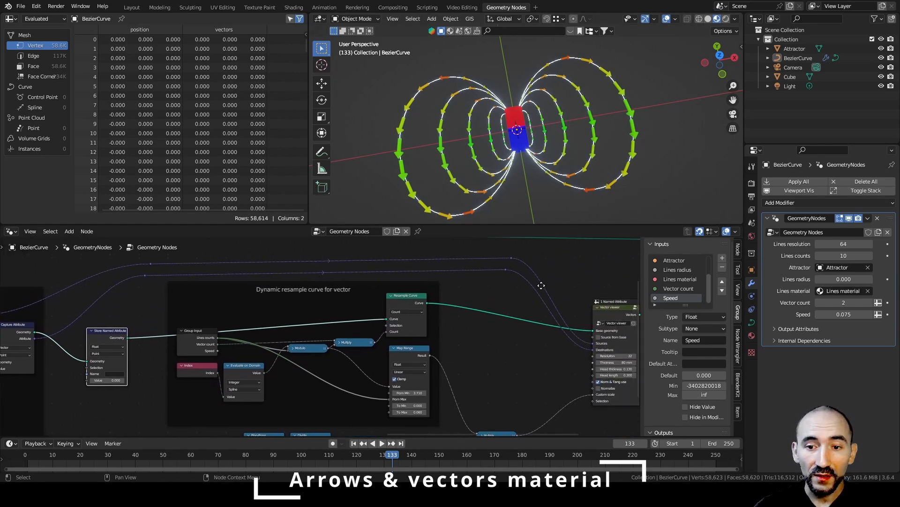
pyautogui.moveTo(548, 283); pyautogui.dragTo(385, 263, button='middle')
pyautogui.scroll(4, 367, 284)
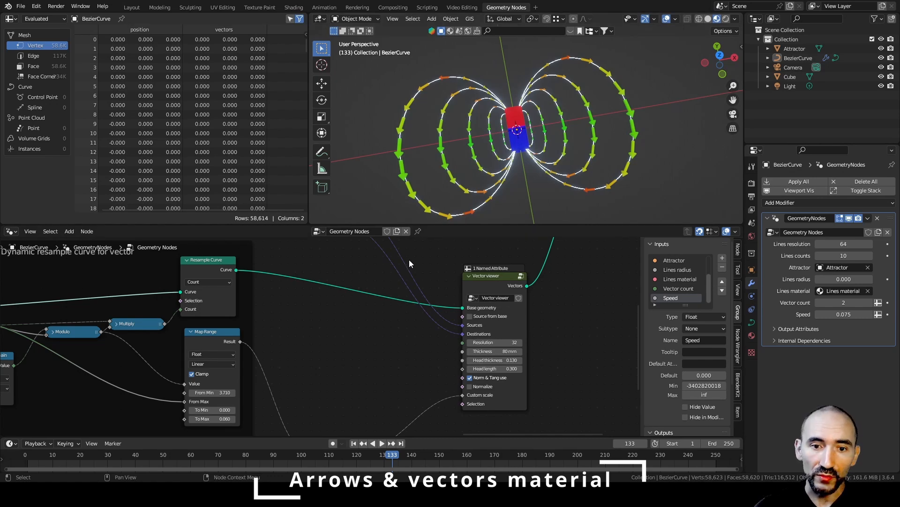
pyautogui.scroll(-4, 404, 309)
pyautogui.moveTo(202, 345); pyautogui.dragTo(409, 352, button='middle')
pyautogui.scroll(8, 375, 345)
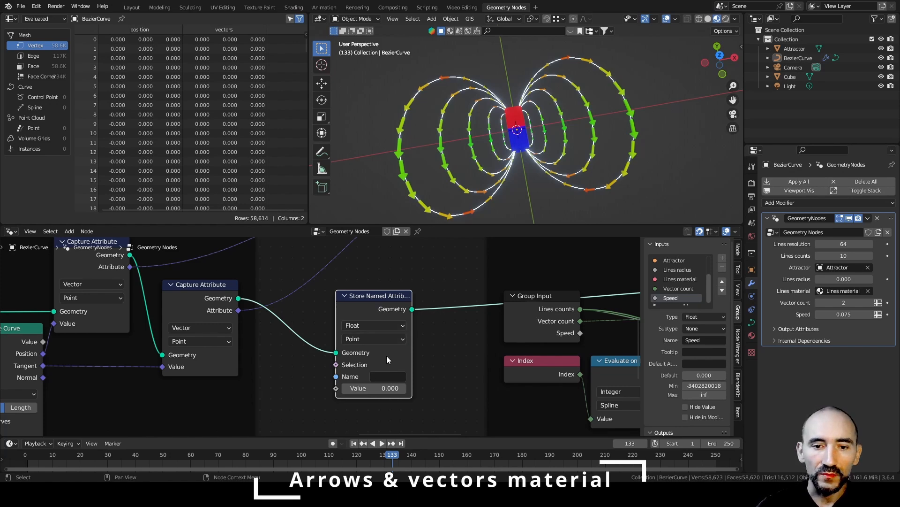
pyautogui.click(389, 376)
pyautogui.write('fac')
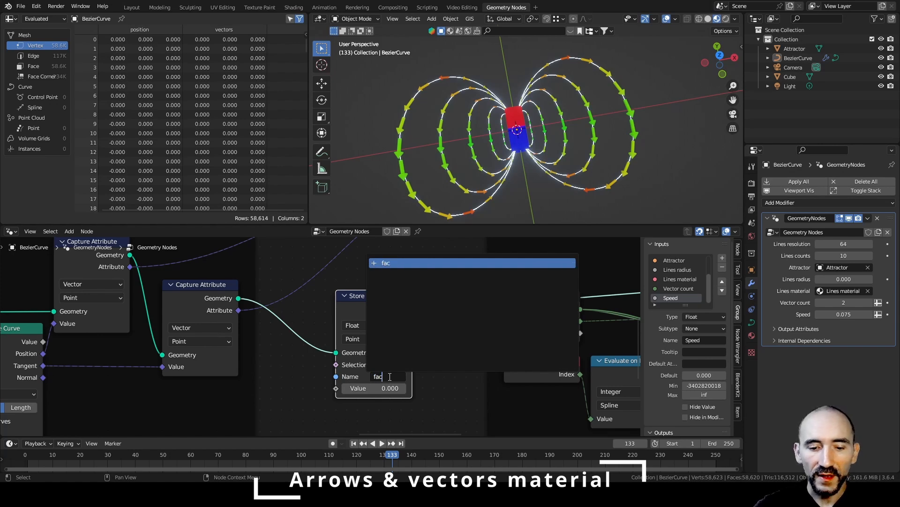
pyautogui.write('tor')
pyautogui.press('Return')
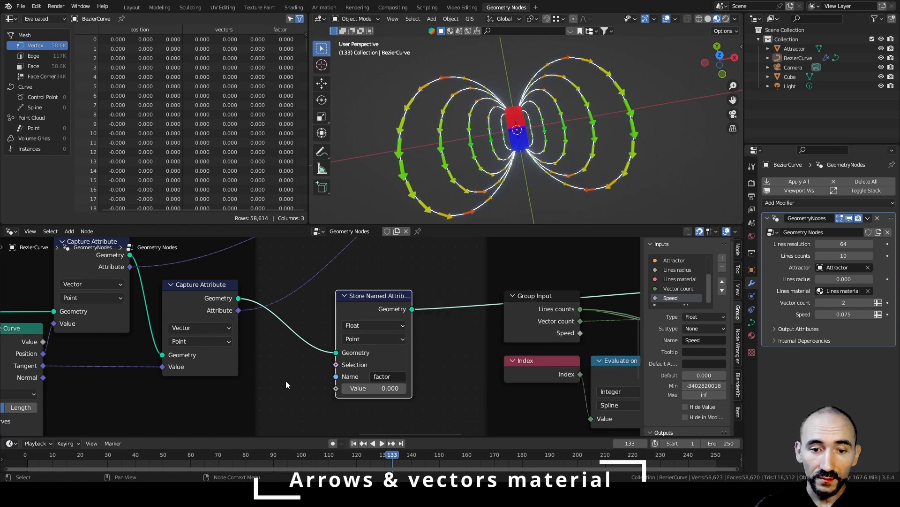
# Step: Locate the Modulo node that feeds Sample Curve's Factor and save the file
pyautogui.scroll(-2, 412, 328)
pyautogui.keyDown('ctrl'); pyautogui.hscroll(-6, 432, 327); pyautogui.keyUp('ctrl')
pyautogui.scroll(-1, 432, 334)
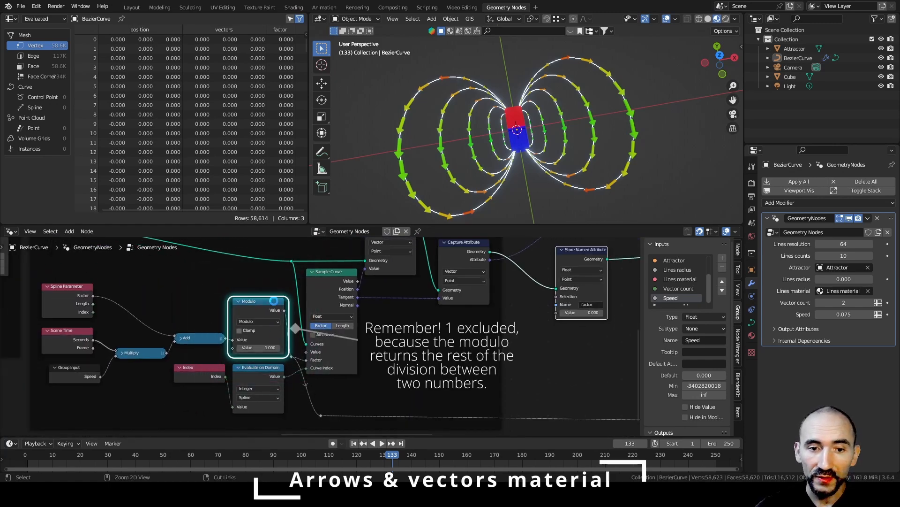
pyautogui.hotkey('ctrl', 's')
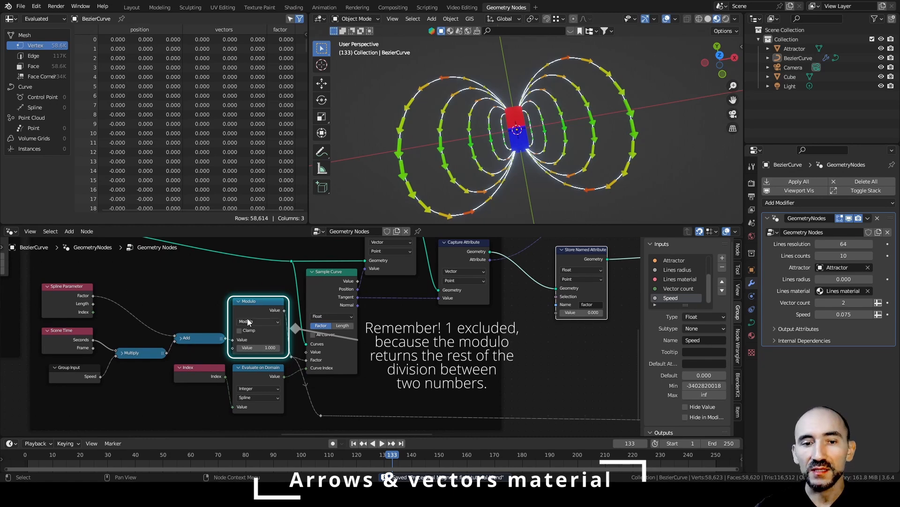
# Step: Feed the Modulo value into Store Named Attribute's Value, frame that node with the label "Factor needed in shader" and save the file
pyautogui.moveTo(518, 418); pyautogui.dragTo(527, 389)
pyautogui.moveTo(556, 311); pyautogui.dragTo(556, 313)
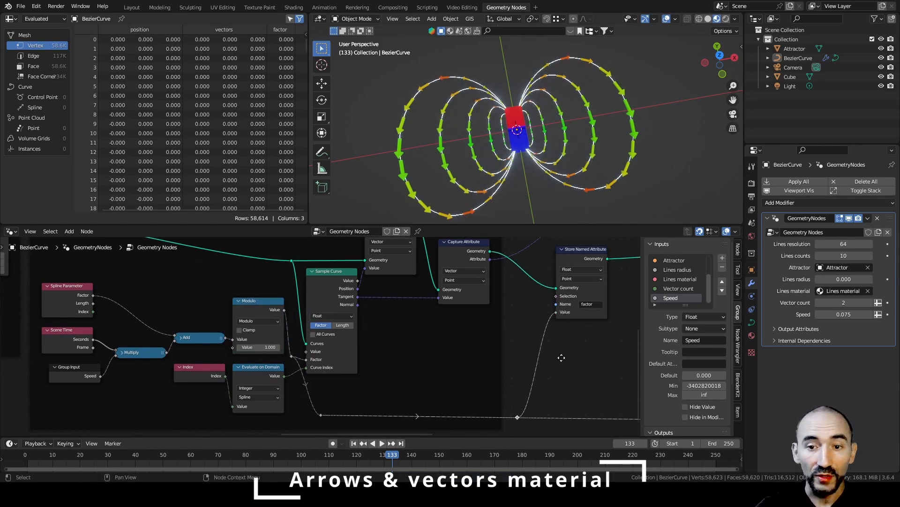
pyautogui.press('KP_Decimal')
pyautogui.hotkey('ctrl', 'j')
pyautogui.press('F2')
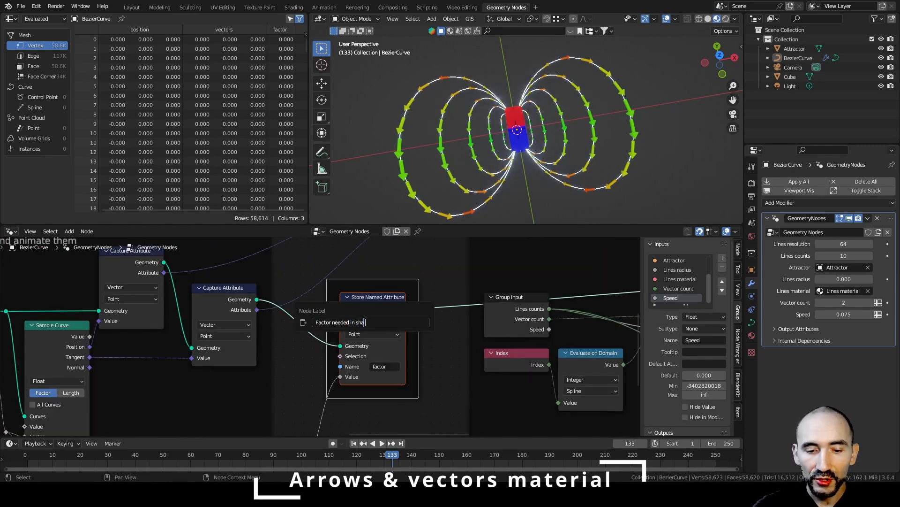
pyautogui.press('Return')
pyautogui.moveTo(410, 328); pyautogui.dragTo(428, 337)
pyautogui.hotkey('ctrl', 's')
pyautogui.press('Home')
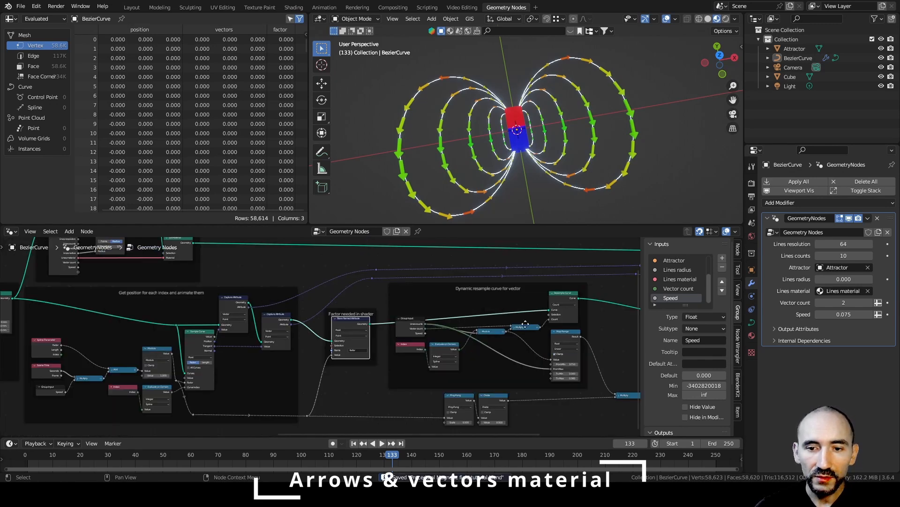
# Step: Switch to the Shading workspace and assign the existing Vector material to a new material slot on BezierCurve
pyautogui.click(752, 334)
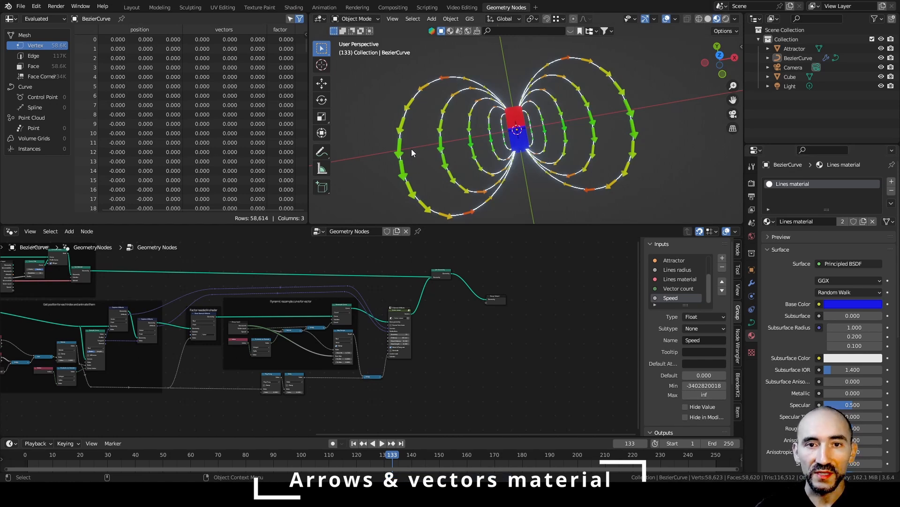
pyautogui.click(293, 7)
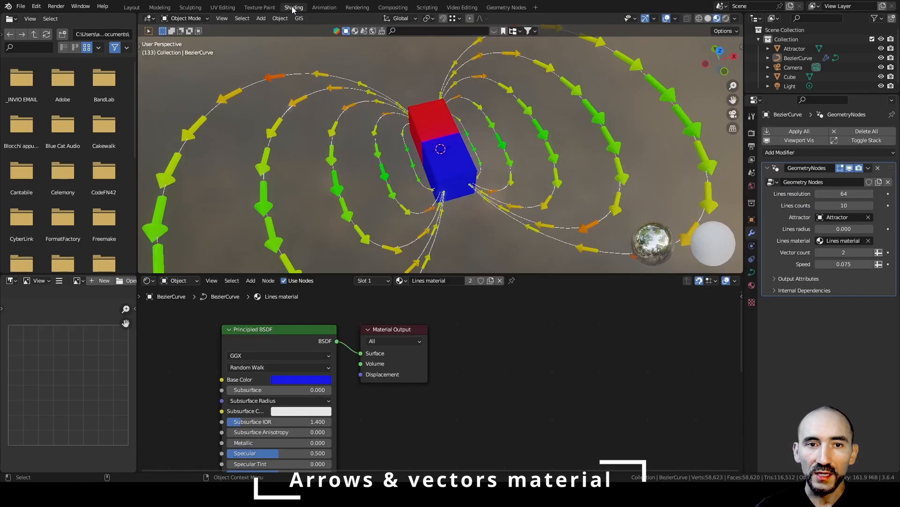
pyautogui.click(752, 285)
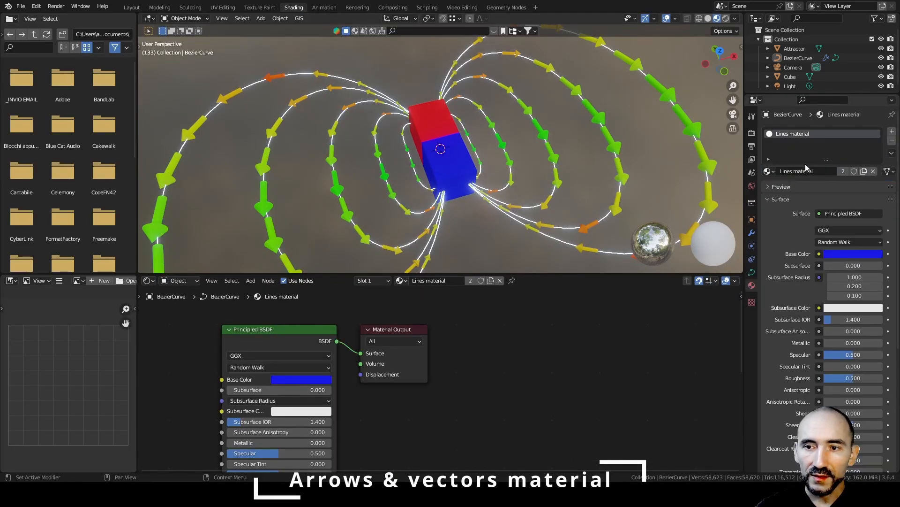
pyautogui.click(892, 131)
pyautogui.click(767, 186)
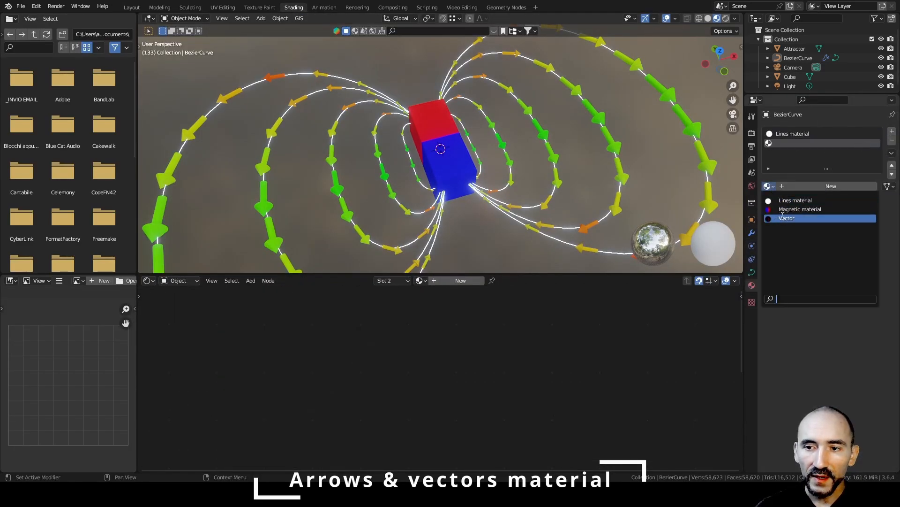
pyautogui.click(787, 218)
pyautogui.press('Home')
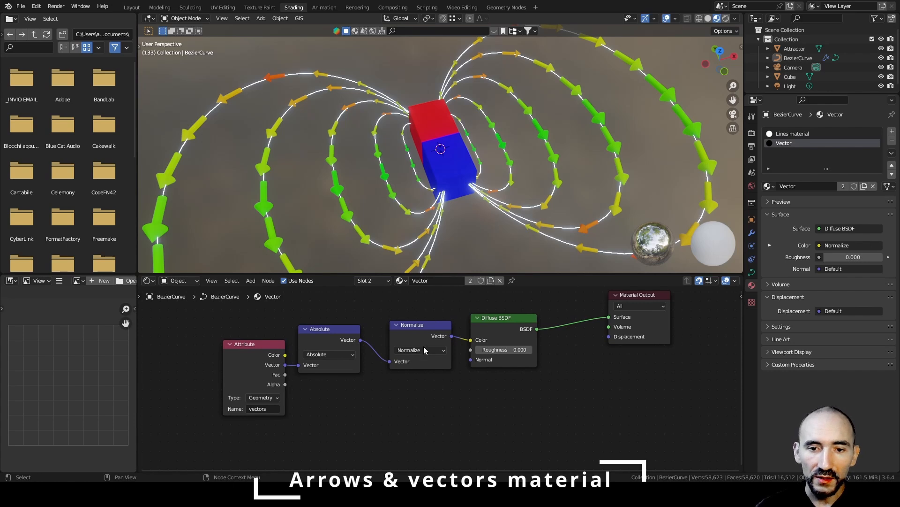
# Step: Set the Attribute node's name to "factor", preview its Fac output on the arrows and save the file
pyautogui.moveTo(348, 390); pyautogui.dragTo(330, 370, button='middle')
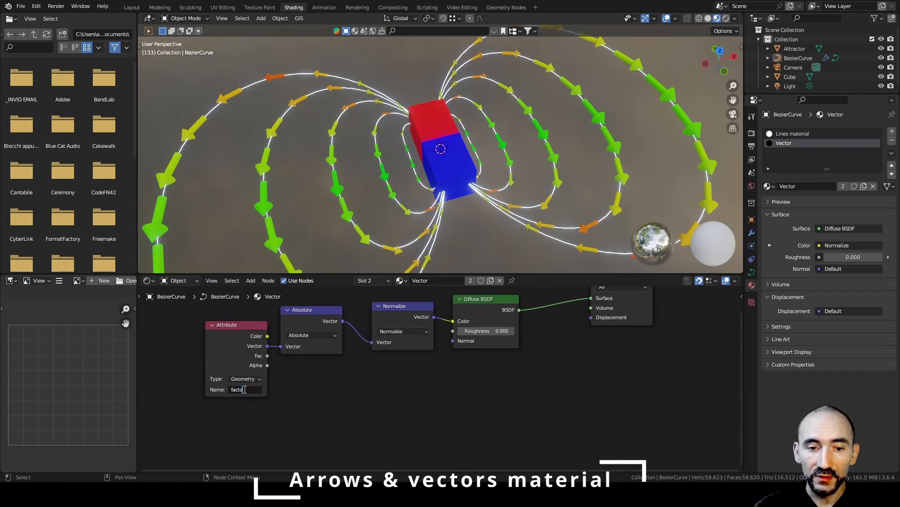
pyautogui.write('r')
pyautogui.press('Return')
pyautogui.keyDown('ctrl'); pyautogui.keyDown('shift'); pyautogui.click(244, 345); pyautogui.keyUp('shift'); pyautogui.keyUp('ctrl')
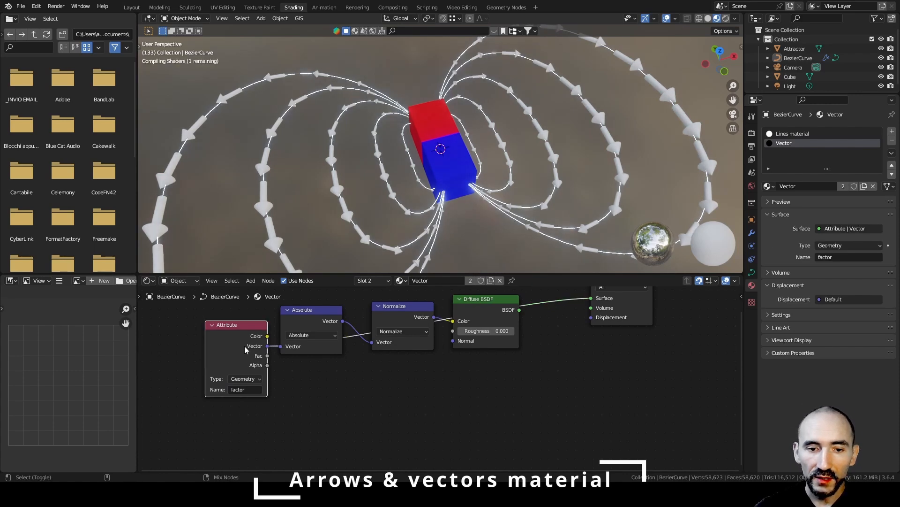
pyautogui.keyDown('ctrl'); pyautogui.keyDown('shift'); pyautogui.click(243, 345); pyautogui.keyUp('shift'); pyautogui.keyUp('ctrl')
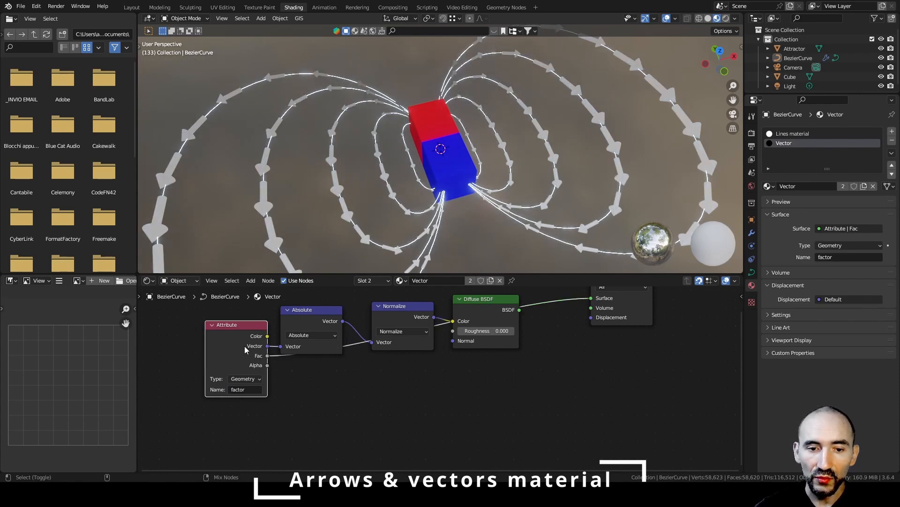
pyautogui.hotkey('ctrl', 's')
pyautogui.moveTo(394, 225); pyautogui.dragTo(392, 199, button='middle')
pyautogui.scroll(4, 392, 197)
pyautogui.scroll(-3, 392, 193)
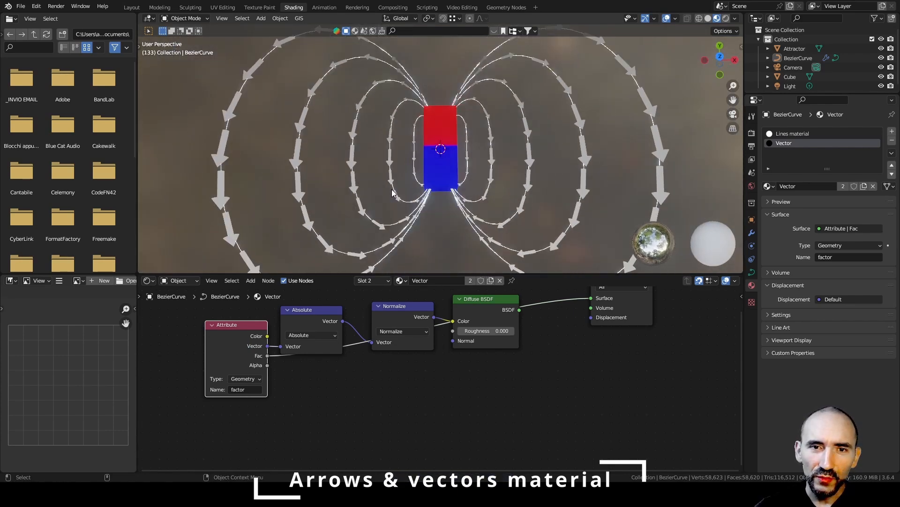
pyautogui.scroll(-1, 392, 192)
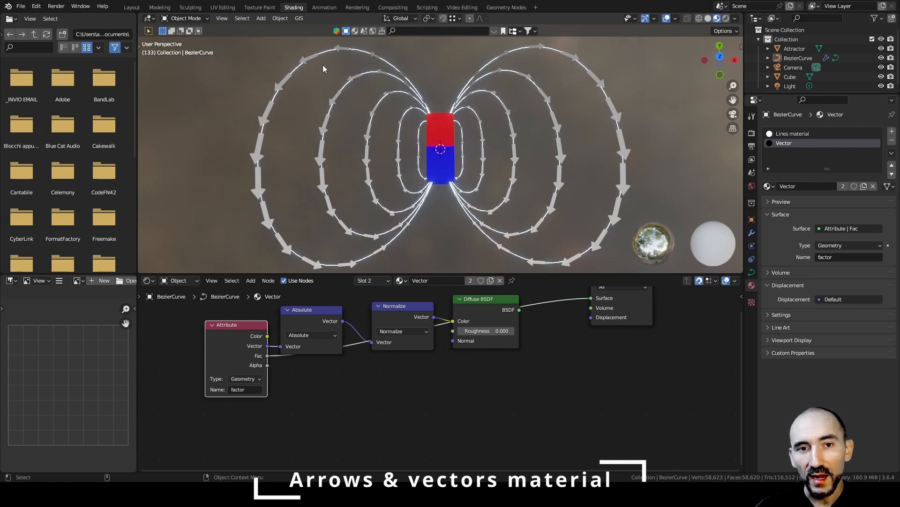
# Step: Remove the Absolute and Normalize nodes from the Vector material while keeping the links connected
pyautogui.click(303, 328)
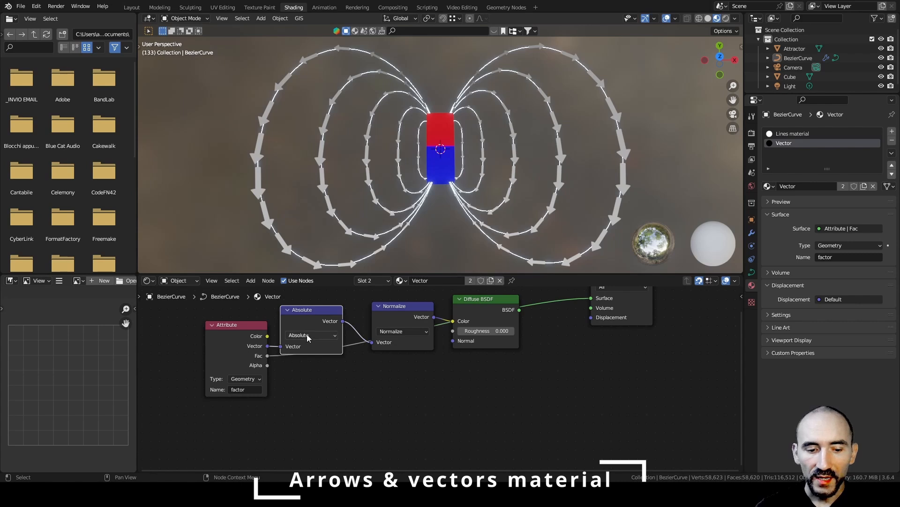
pyautogui.hotkey('ctrl', 'x')
pyautogui.click(402, 313)
pyautogui.hotkey('ctrl', 'x')
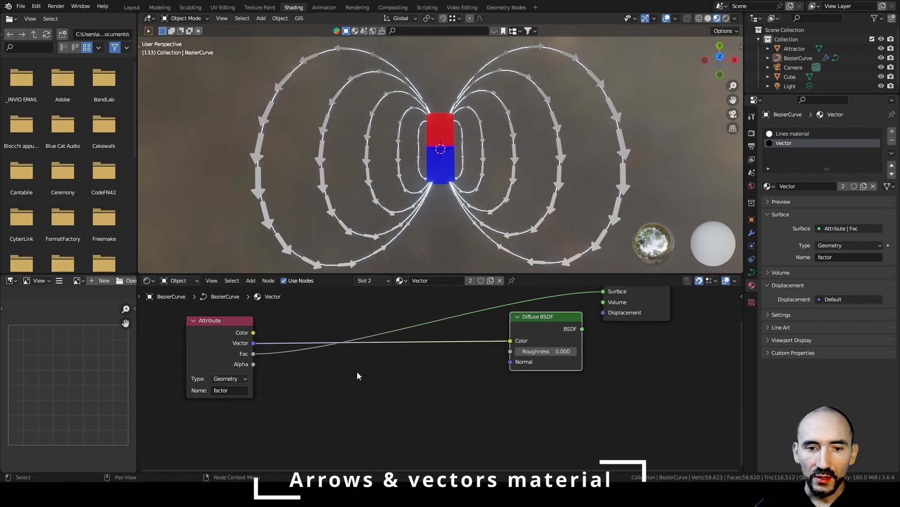
# Step: Add a Color Ramp node fed by the Attribute node's Fac output
pyautogui.click(258, 355)
pyautogui.moveTo(254, 356); pyautogui.dragTo(324, 377)
pyautogui.write('color')
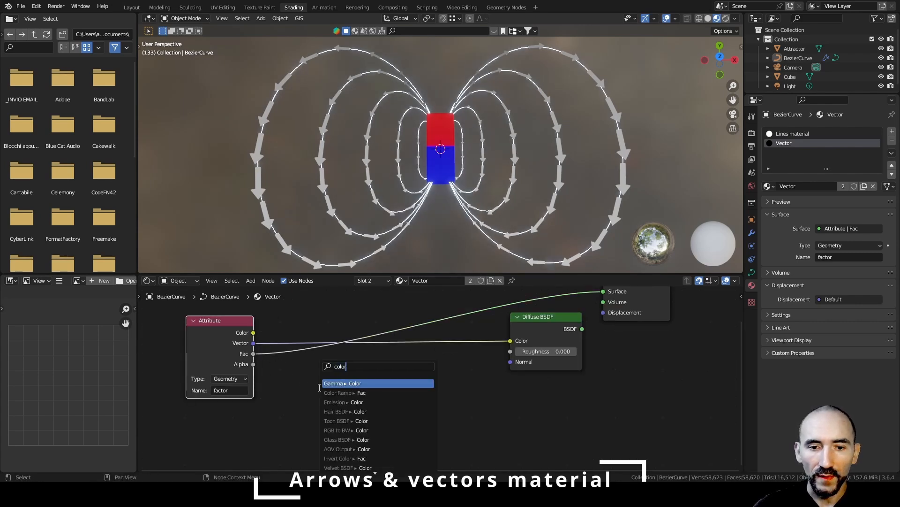
pyautogui.press('Return')
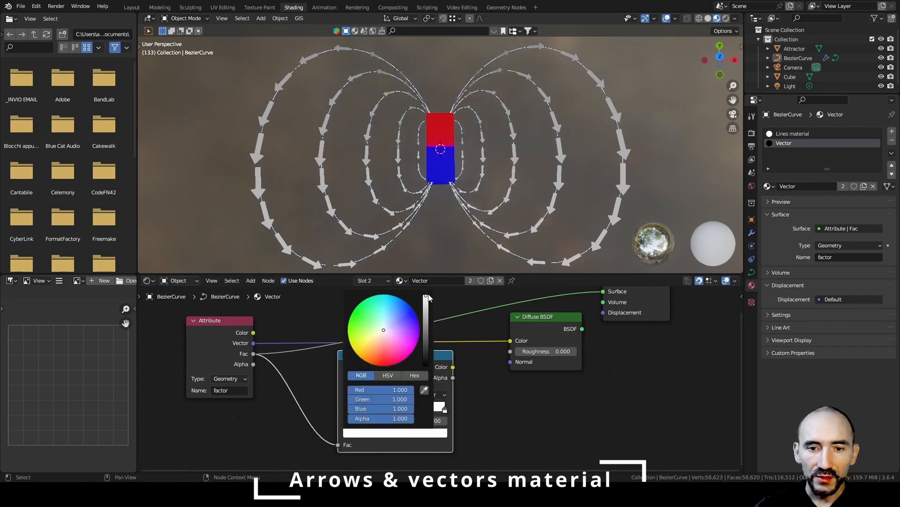
# Step: Color the ramp's first stop red at position 0.382 and its second stop blue at position 0.600
pyautogui.moveTo(399, 340); pyautogui.dragTo(385, 374)
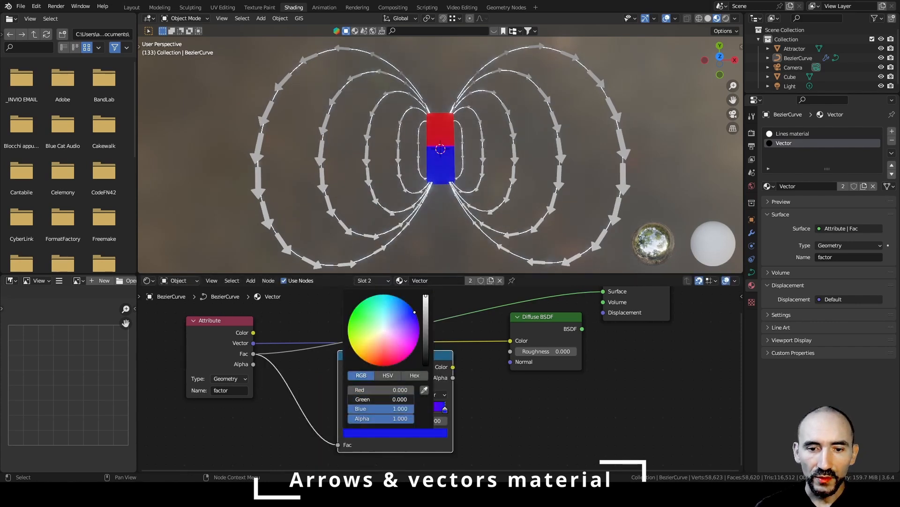
pyautogui.moveTo(376, 399)
pyautogui.mouseDown()
pyautogui.moveTo(345, 399)
pyautogui.moveTo(384, 409)
pyautogui.mouseUp()
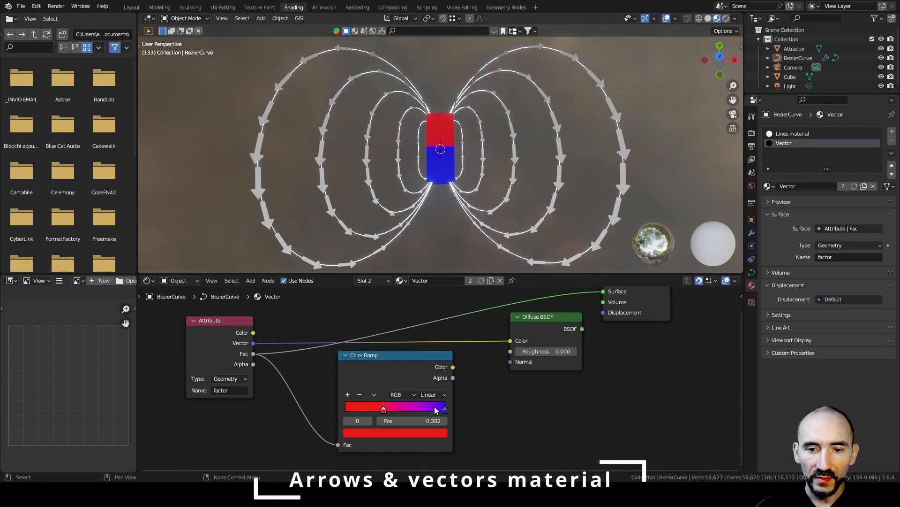
pyautogui.moveTo(445, 410); pyautogui.dragTo(405, 409)
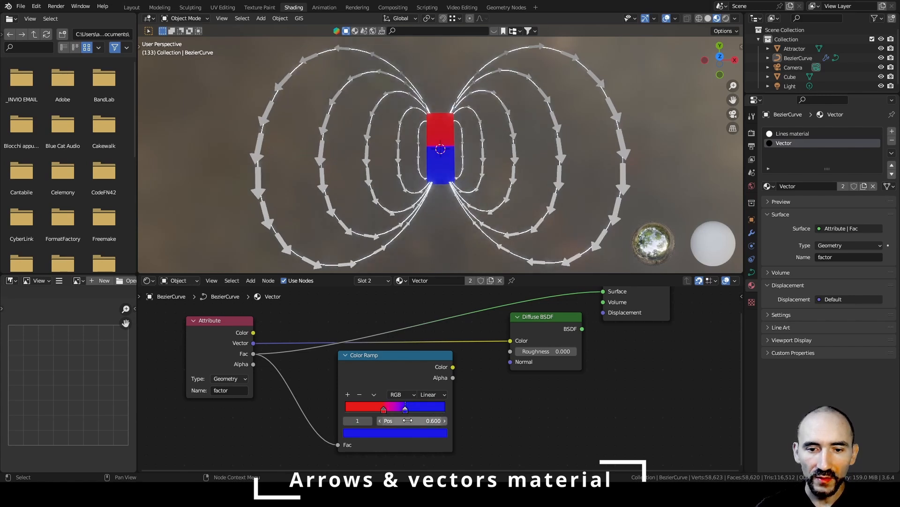
# Step: Connect the Color Ramp to the Diffuse BSDF color and the BSDF to the material output's Surface, and save the file
pyautogui.moveTo(453, 367); pyautogui.dragTo(510, 341)
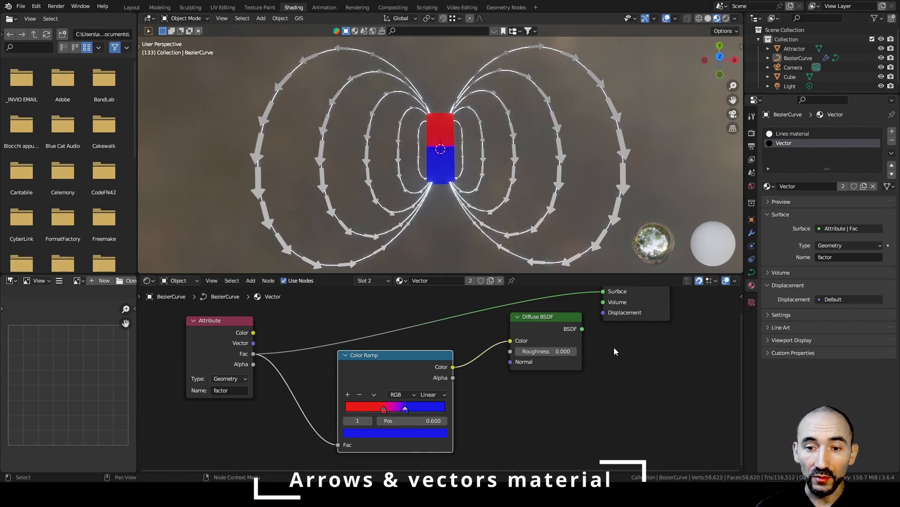
pyautogui.moveTo(609, 336); pyautogui.dragTo(562, 354, button='middle')
pyautogui.moveTo(536, 348); pyautogui.dragTo(557, 310)
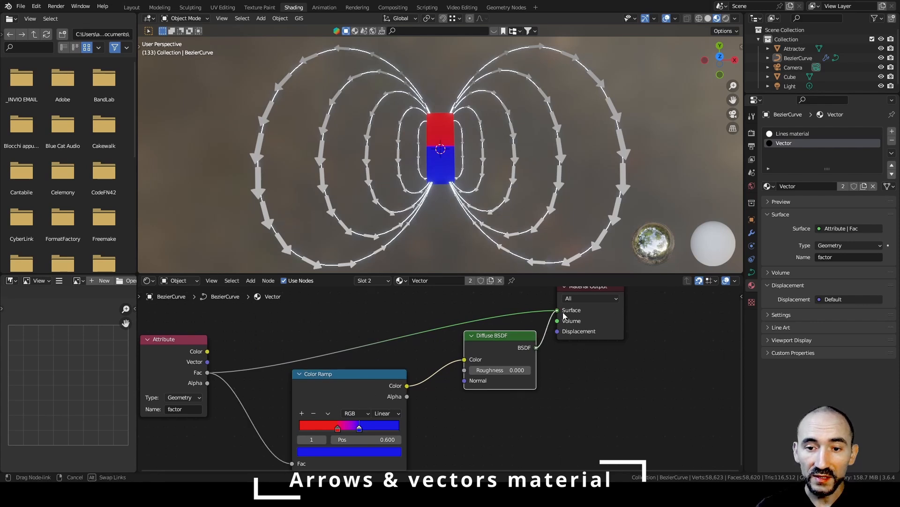
pyautogui.hotkey('ctrl', 's')
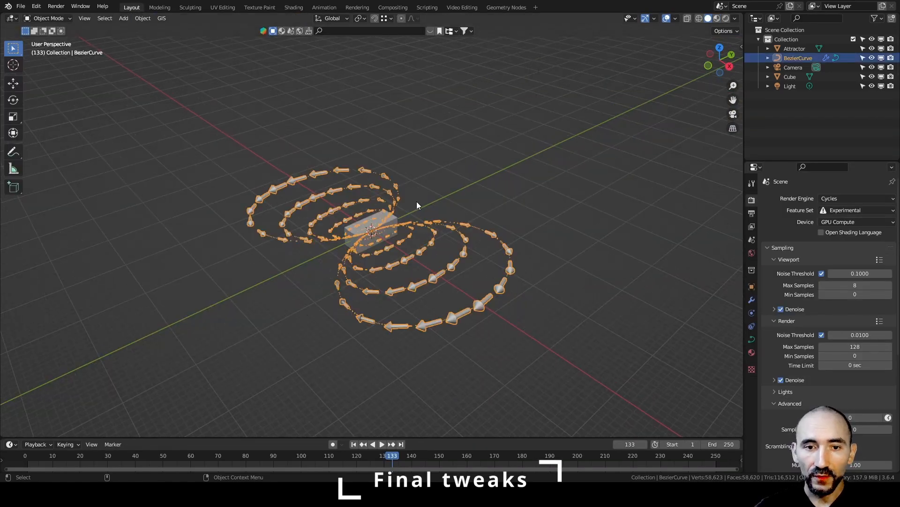
# Step: Display the Layout workspace's viewport in Material Preview shading and deselect the curve
pyautogui.scroll(3, 417, 201)
pyautogui.moveTo(350, 215); pyautogui.dragTo(466, 193, button='middle')
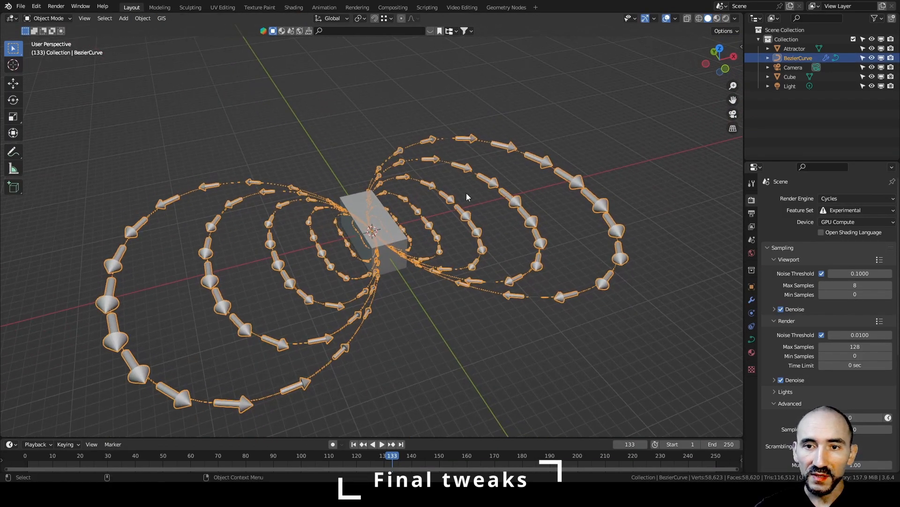
pyautogui.click(717, 20)
pyautogui.click(590, 108)
pyautogui.click(734, 18)
# Step: Set the render engine to Eevee, save the file and enable Motion Blur
pyautogui.click(844, 198)
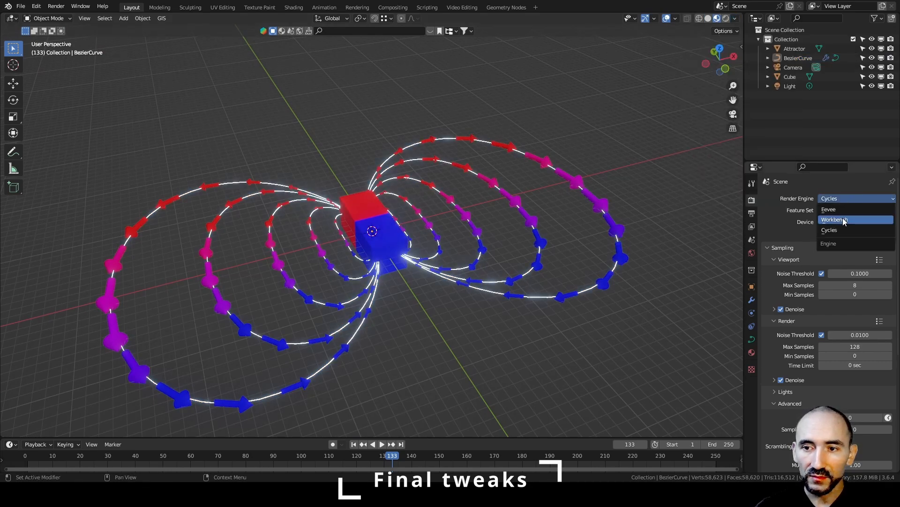
pyautogui.click(837, 209)
pyautogui.hotkey('ctrl', 's')
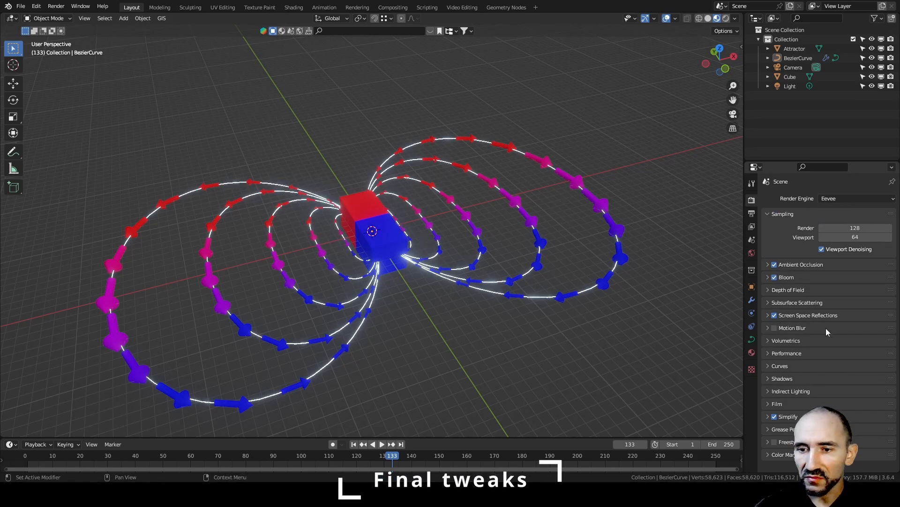
pyautogui.click(774, 328)
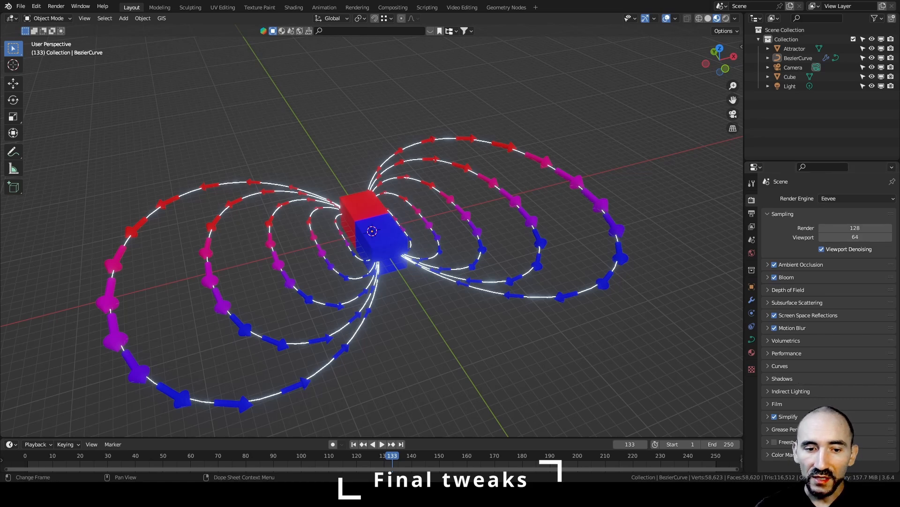
# Step: Set the view transform in Color Management to Standard
pyautogui.scroll(-5, 816, 371)
pyautogui.click(833, 360)
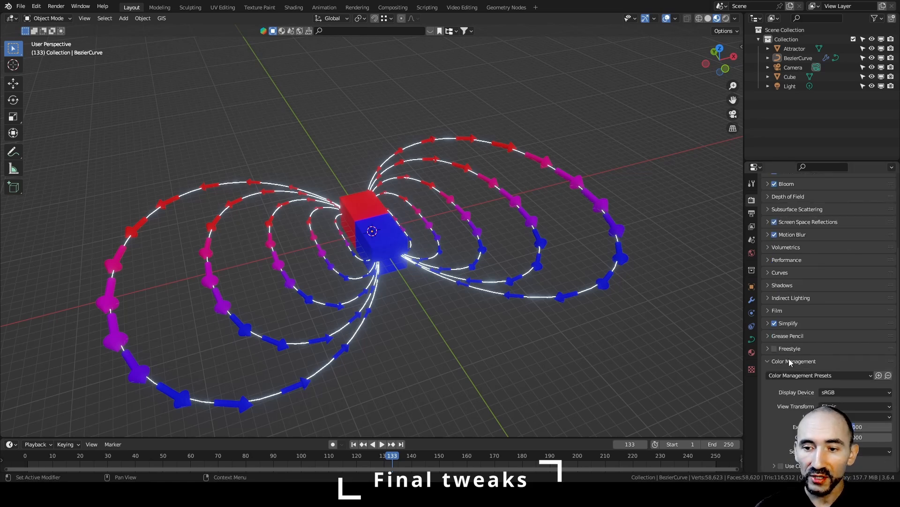
pyautogui.click(846, 407)
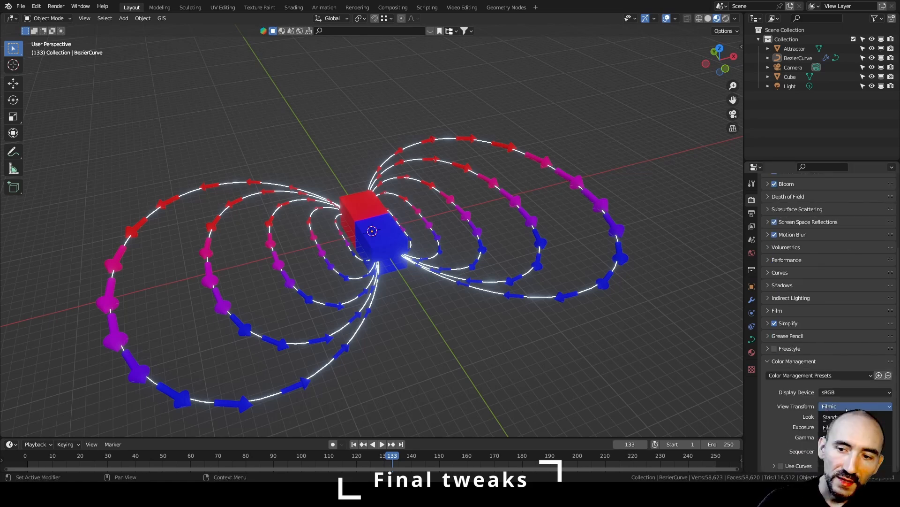
pyautogui.click(831, 416)
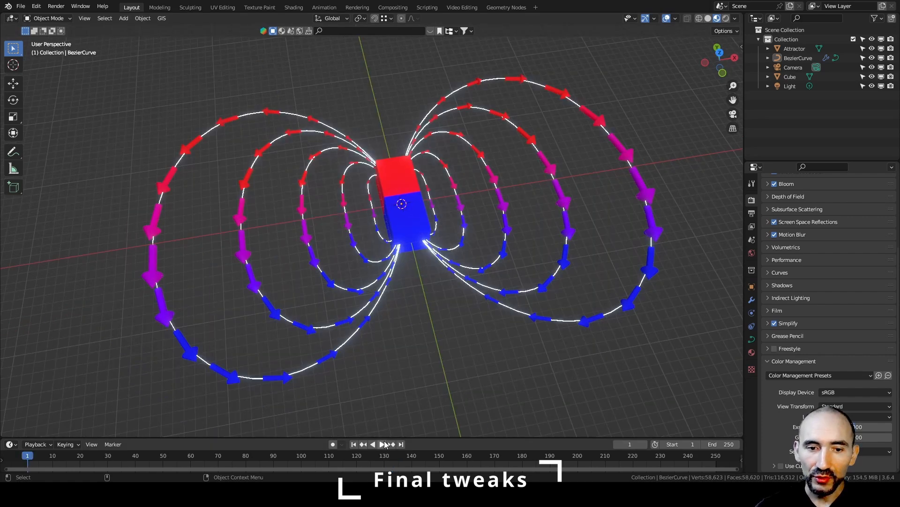
# Step: Play the animation and, while it runs, set the modifier's Lines counts to 14 and Vector count to 3
pyautogui.click(381, 444)
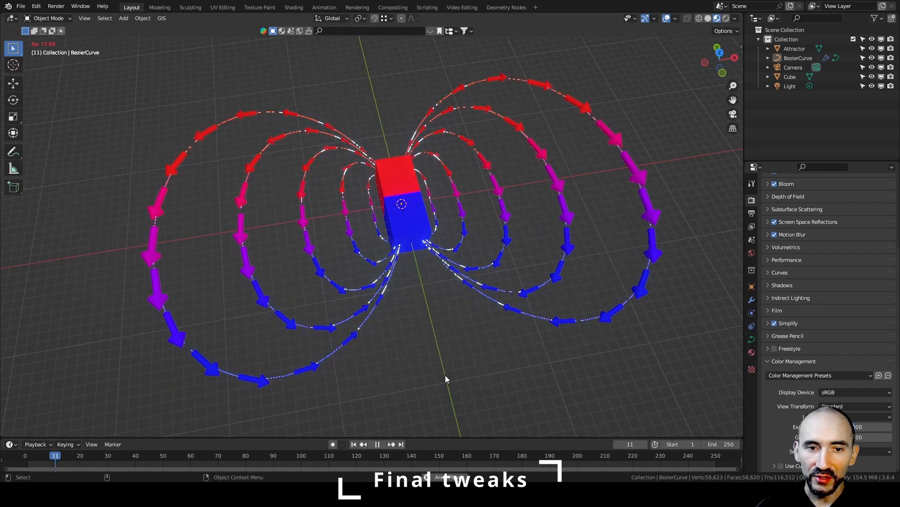
pyautogui.moveTo(446, 376); pyautogui.dragTo(471, 350, button='middle')
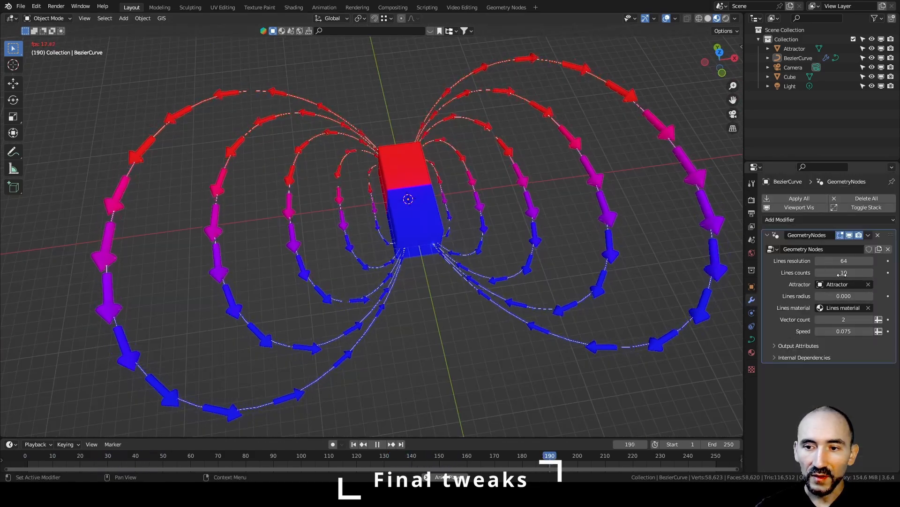
pyautogui.click(871, 272)
pyautogui.click(871, 273)
pyautogui.scroll(-6, 518, 257)
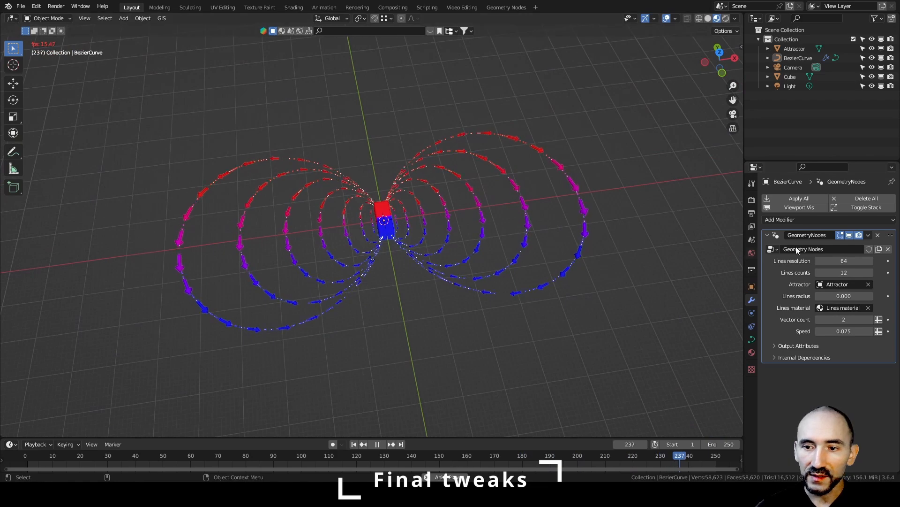
pyautogui.click(871, 272)
pyautogui.click(871, 273)
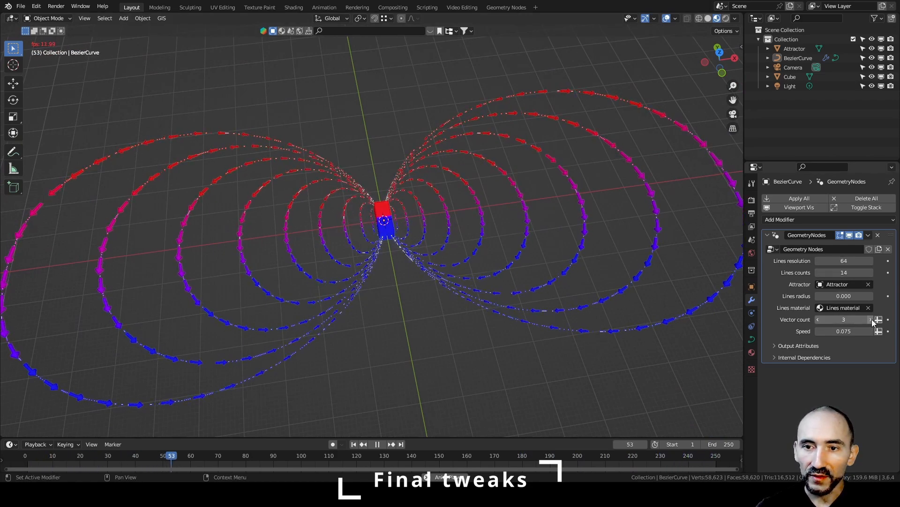
pyautogui.click(818, 319)
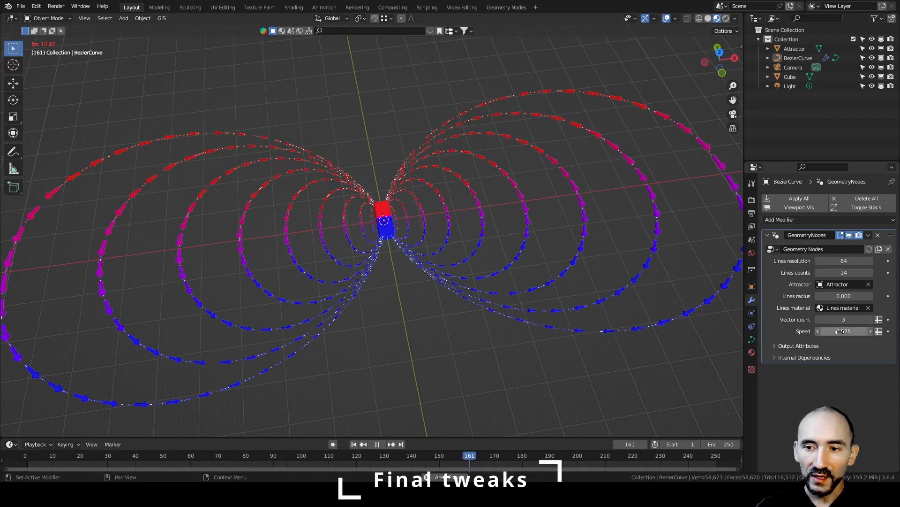
# Step: Set the modifier's Speed to 0.135, Vector count to 2 and Lines counts to 11
pyautogui.moveTo(425, 272); pyautogui.dragTo(413, 219, button='middle')
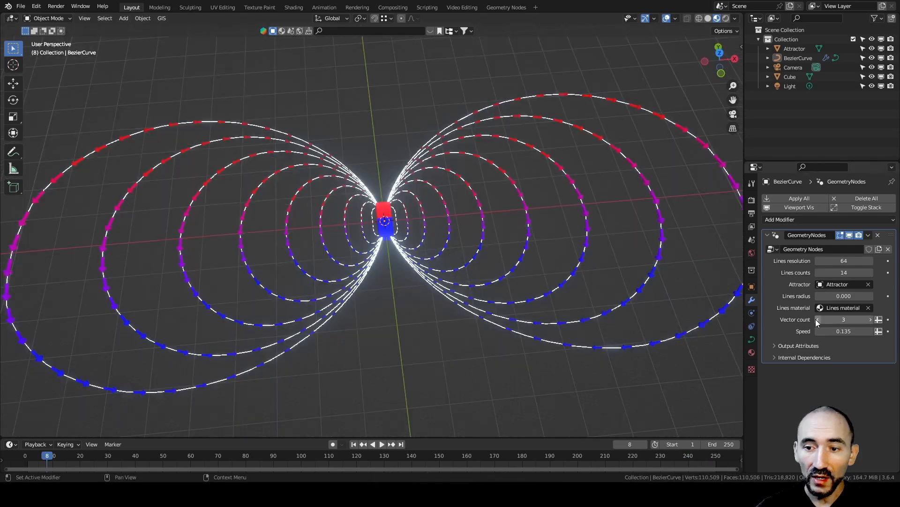
pyautogui.moveTo(823, 273); pyautogui.dragTo(806, 273)
pyautogui.scroll(3, 347, 243)
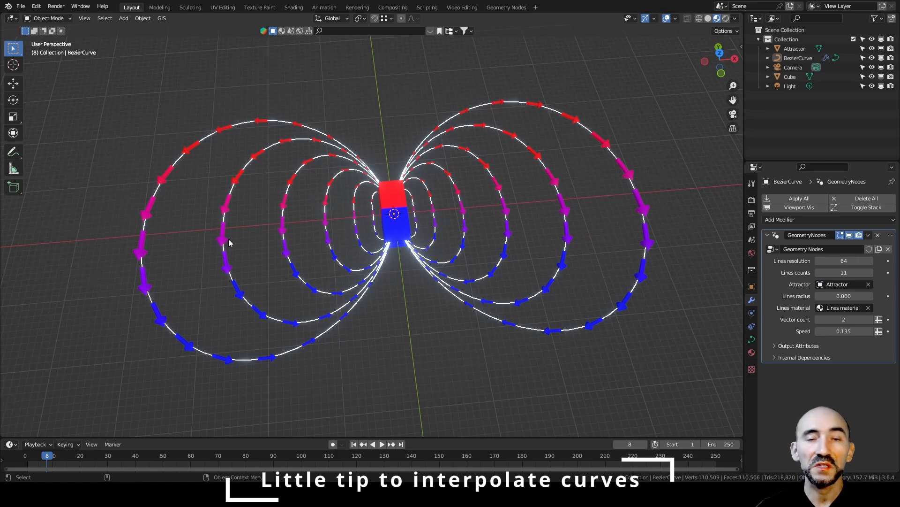
# Step: Go to the Geometry Nodes workspace, add an Interpolate Curves node in the empty area above the Lines creation frame and save the file
pyautogui.click(502, 7)
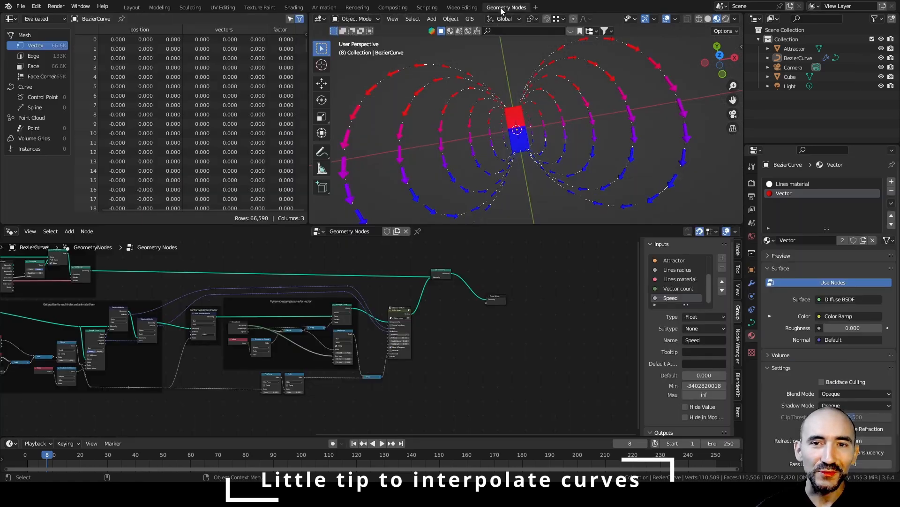
pyautogui.scroll(8, 180, 320)
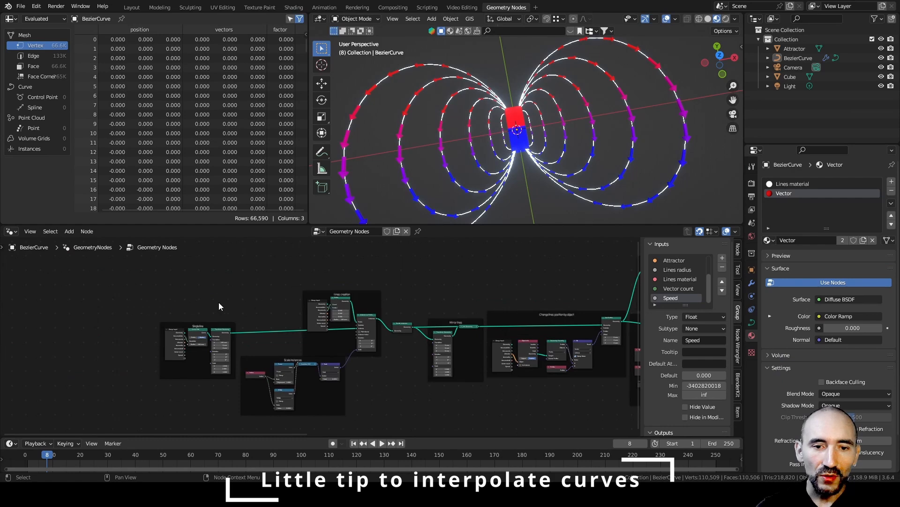
pyautogui.moveTo(522, 290); pyautogui.dragTo(408, 285, button='middle')
pyautogui.moveTo(385, 382); pyautogui.dragTo(371, 280, button='middle')
pyautogui.moveTo(284, 324)
pyautogui.mouseDown()
pyautogui.moveTo(304, 334)
pyautogui.moveTo(288, 335)
pyautogui.mouseUp()
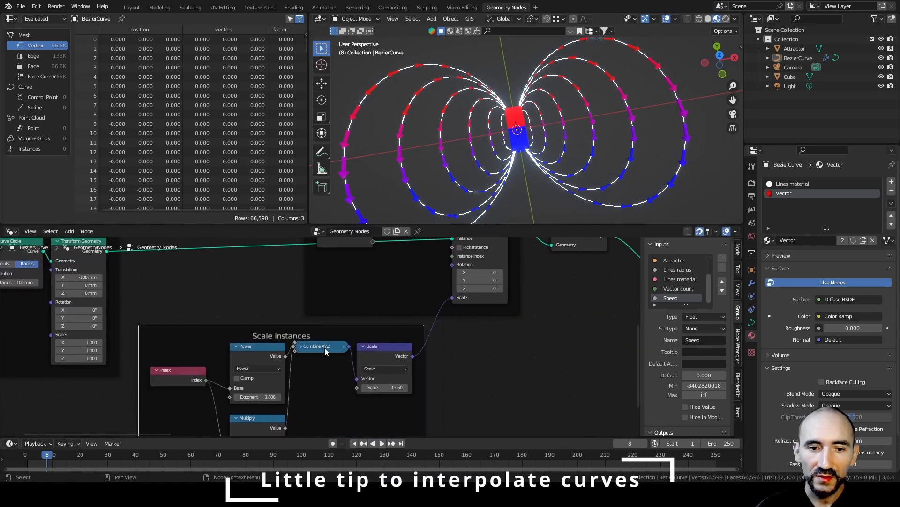
pyautogui.moveTo(325, 349); pyautogui.dragTo(337, 308, button='middle')
pyautogui.moveTo(395, 292); pyautogui.dragTo(363, 400, button='middle')
pyautogui.scroll(-3, 363, 399)
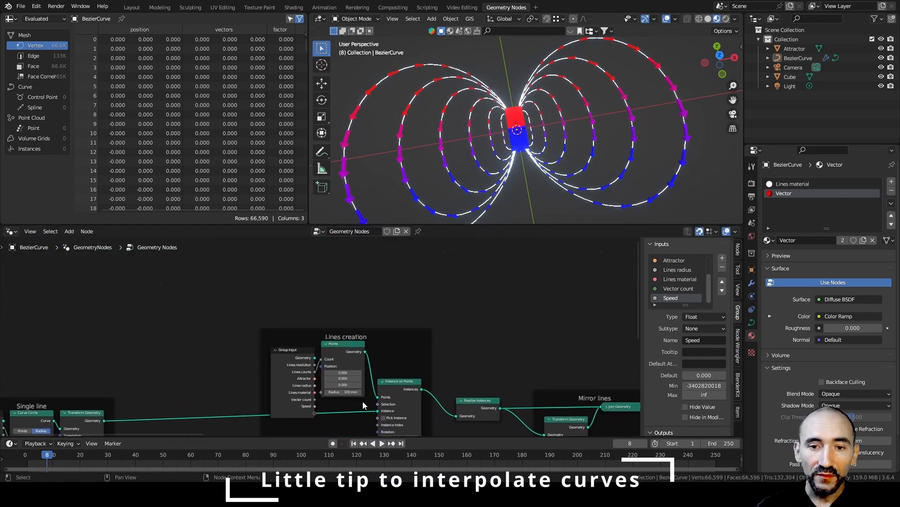
pyautogui.moveTo(368, 289); pyautogui.dragTo(381, 369, button='middle')
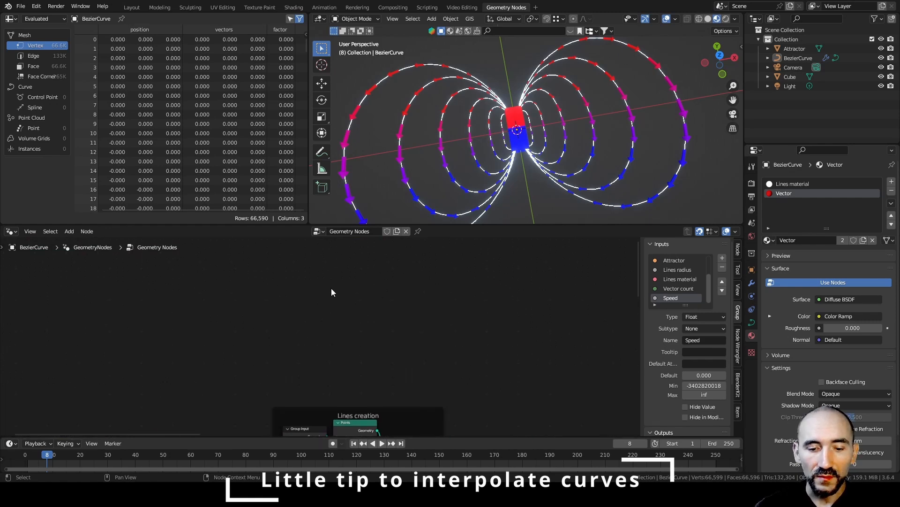
pyautogui.hotkey('shift', 'a')
pyautogui.write('interpolate')
pyautogui.press('Return')
pyautogui.click(338, 263)
pyautogui.hotkey('ctrl', 's')
# Step: Create a new collection under the Scene Collection, name it "Curves guides" and save the file
pyautogui.click(780, 31)
pyautogui.rightClick(778, 30)
pyautogui.click(773, 29)
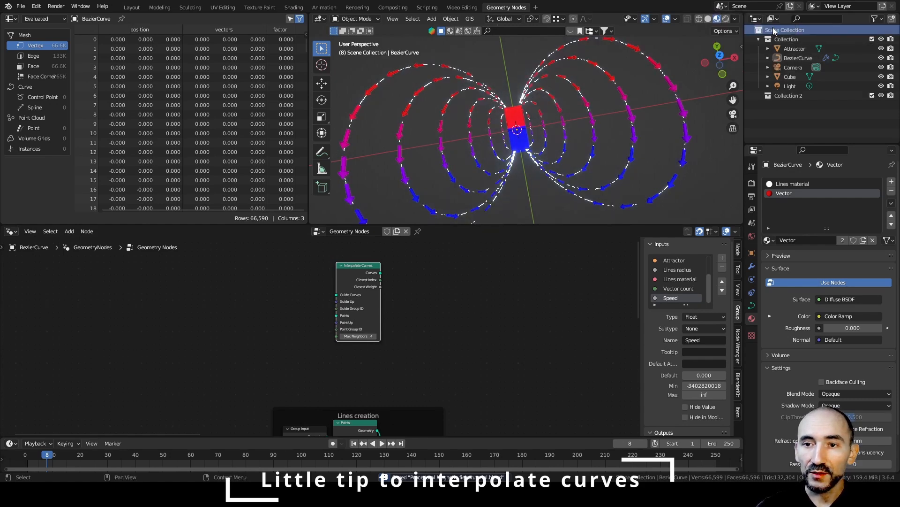
pyautogui.doubleClick(782, 96)
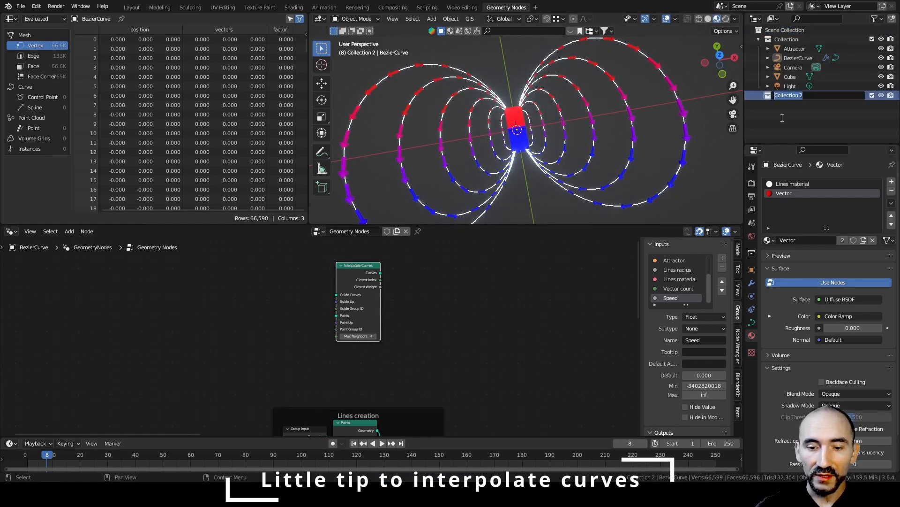
pyautogui.write('Curves guid')
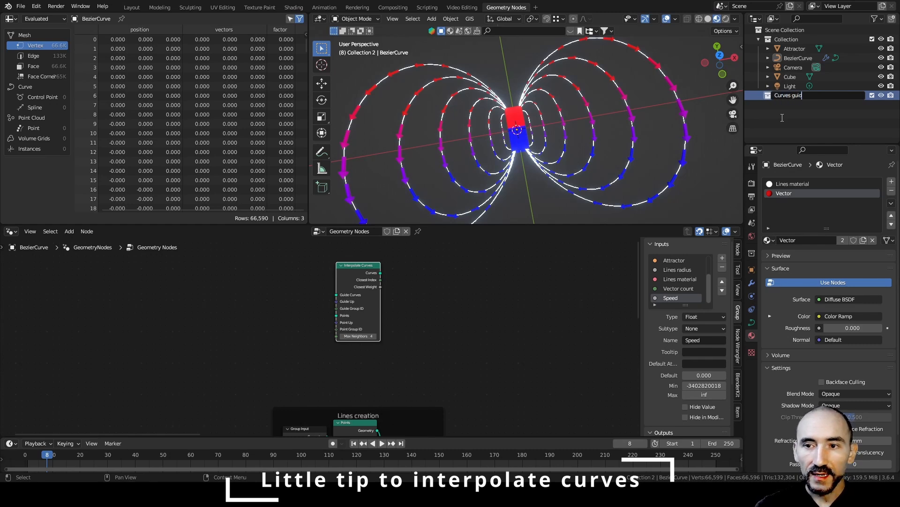
pyautogui.write('es')
pyautogui.press('Return')
pyautogui.hotkey('ctrl', 's')
# Step: Add a Bezier circle at the world origin in the Curves guides collection
pyautogui.hotkey('shift', 'a')
pyautogui.moveTo(510, 130)
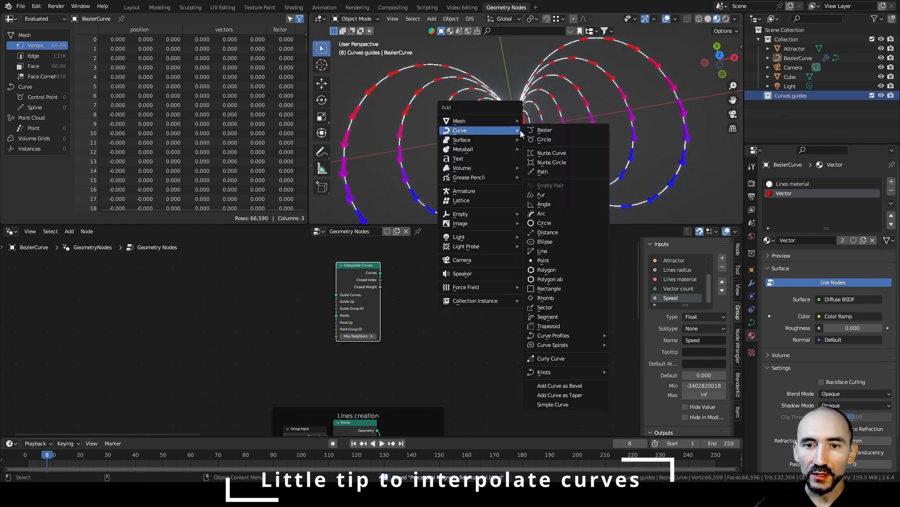
pyautogui.click(540, 141)
pyautogui.scroll(-2, 546, 139)
pyautogui.keyDown('shift'); pyautogui.moveTo(597, 123); pyautogui.dragTo(669, 119, button='middle'); pyautogui.keyUp('shift')
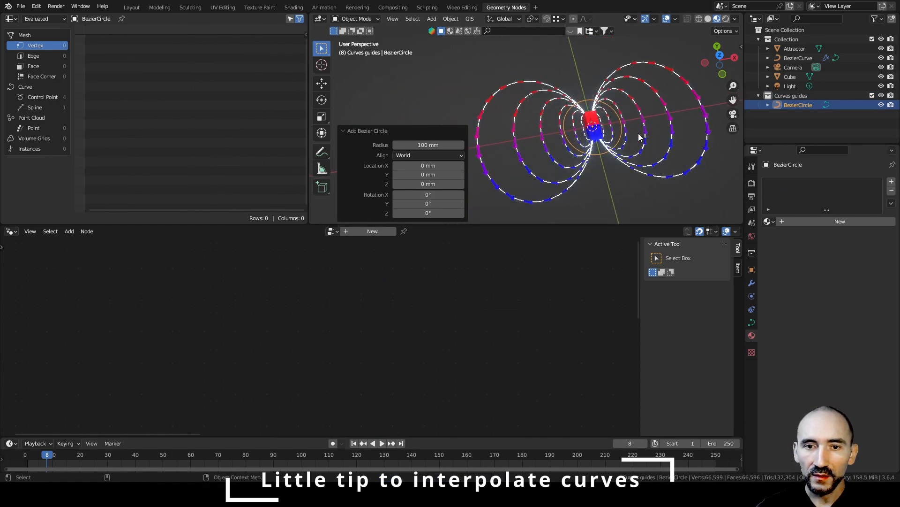
# Step: In Edit Mode, scale the Bezier circle by 2 and move it along negative X until its edge meets the magnet's centre
pyautogui.press('Tab')
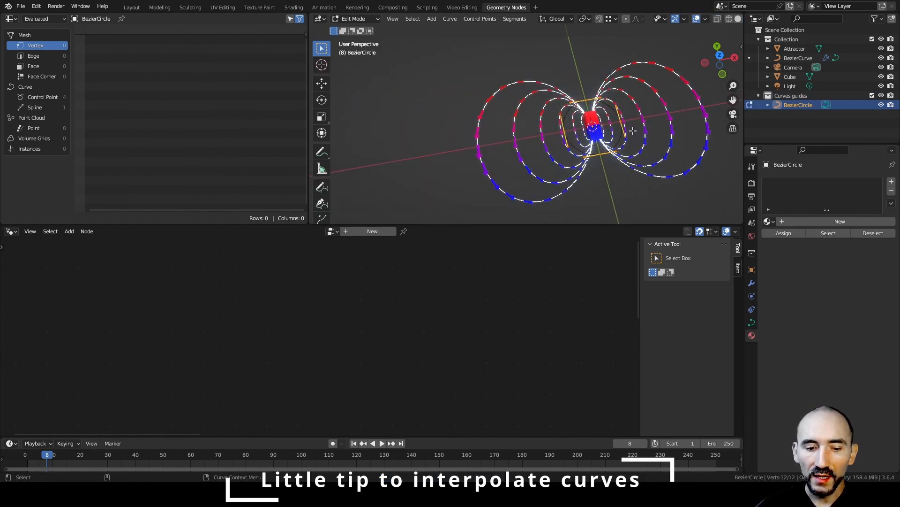
pyautogui.press('s')
pyautogui.click(664, 149)
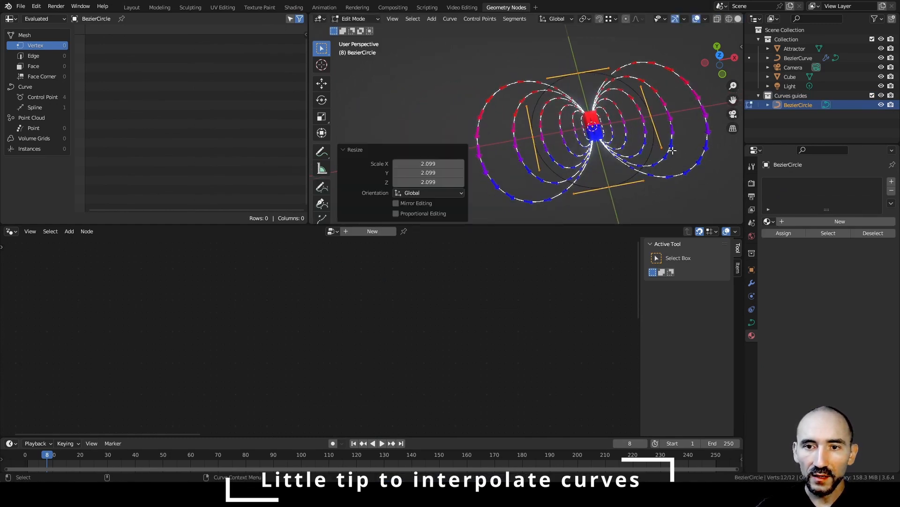
pyautogui.write('g')
pyautogui.write('x2')
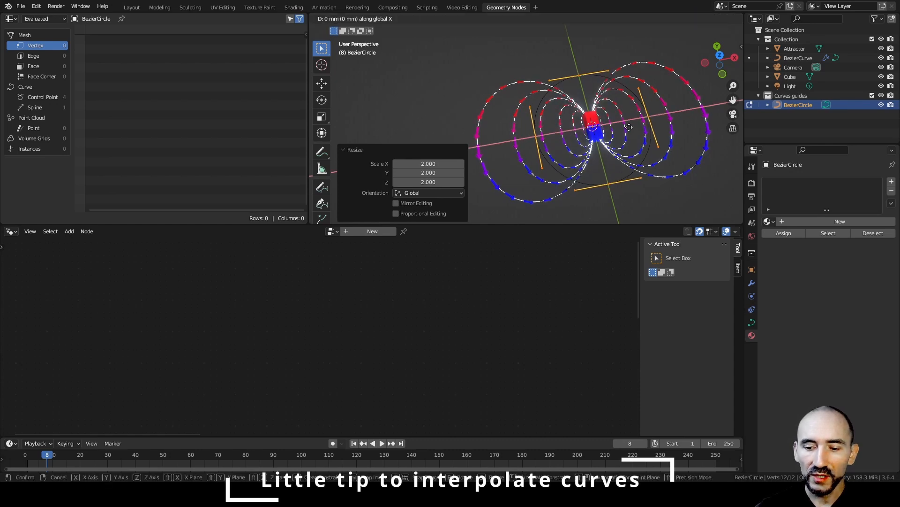
pyautogui.press('Return')
pyautogui.press('Tab')
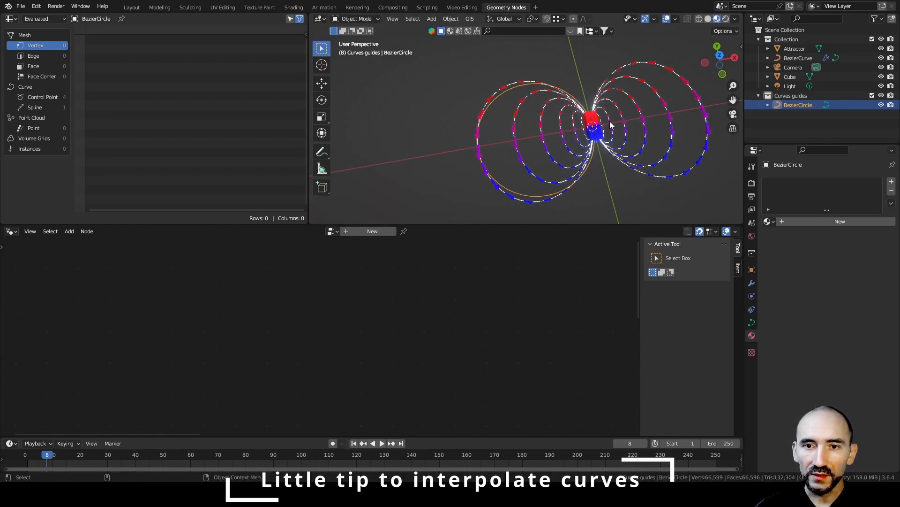
# Step: Duplicate the circle's points in place, set the pivot point to 3D Cursor and scale the copy to about 0.315
pyautogui.scroll(2, 471, 220)
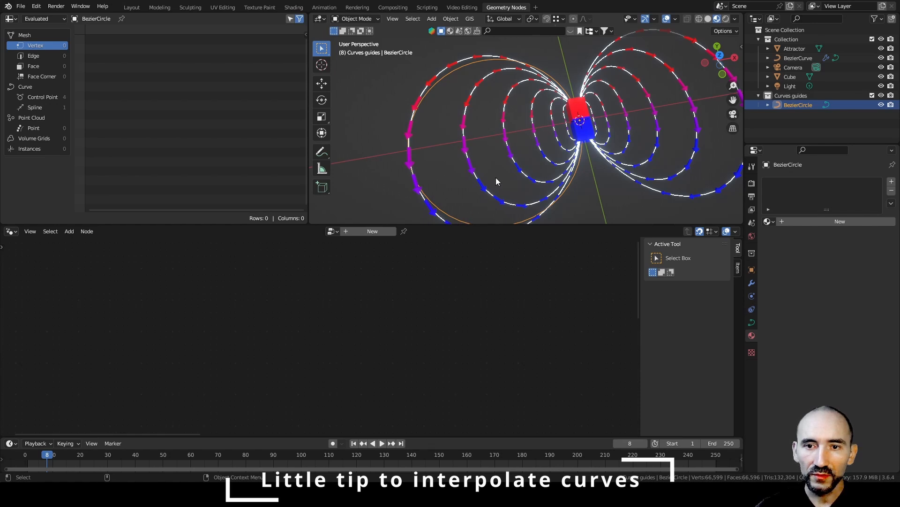
pyautogui.press('Tab')
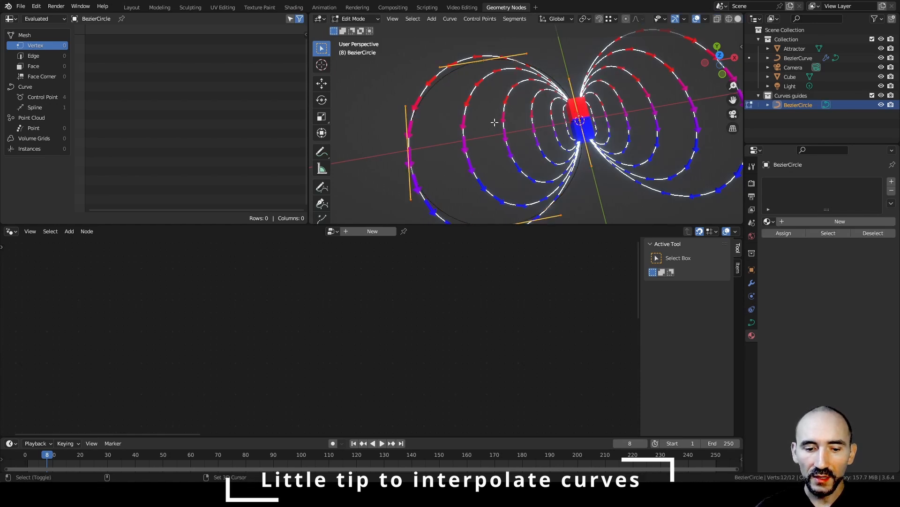
pyautogui.hotkey('shift', 'd')
pyautogui.rightClick(495, 122)
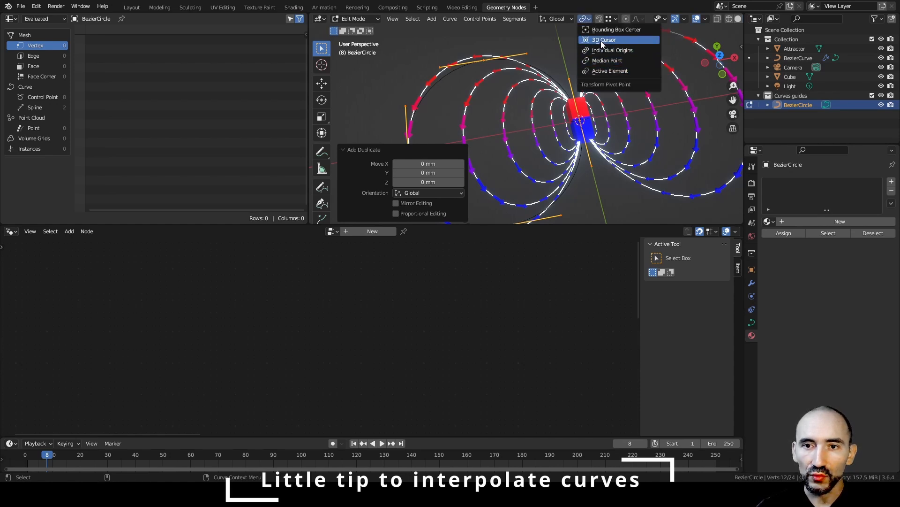
pyautogui.click(605, 40)
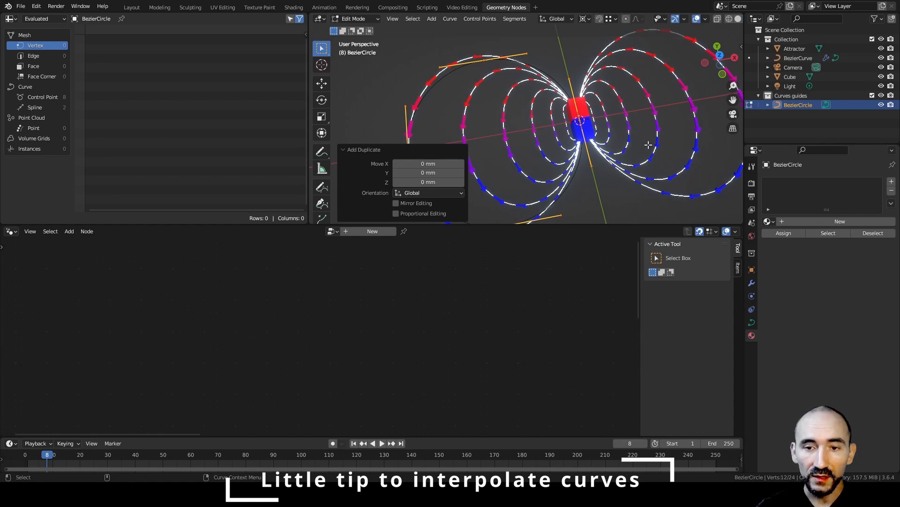
pyautogui.press('s')
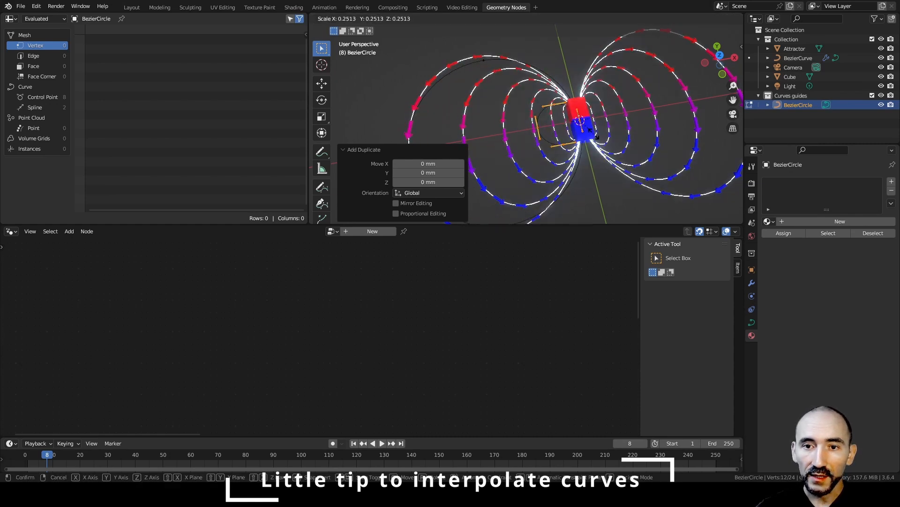
pyautogui.click(615, 165)
# Step: Scale the smaller circle along X to about 0.385, return to Object Mode and save the file
pyautogui.press('s')
pyautogui.press('x')
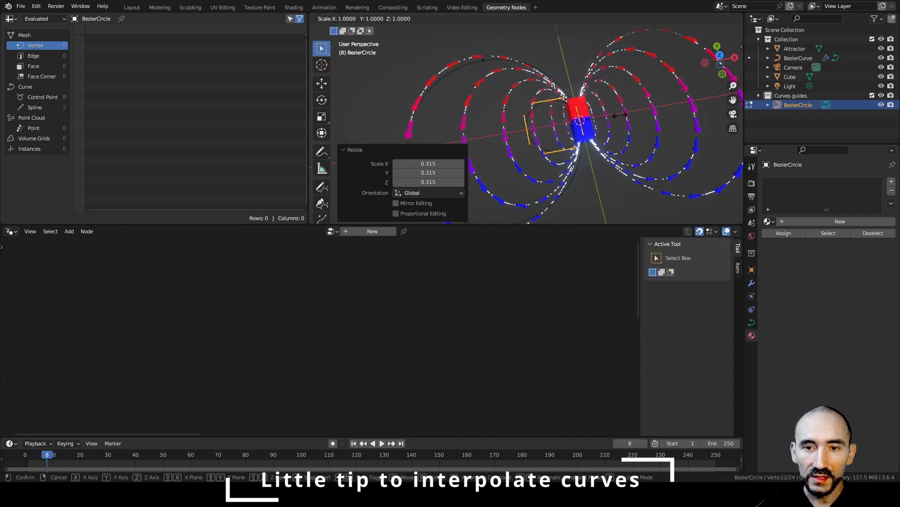
pyautogui.press('Escape')
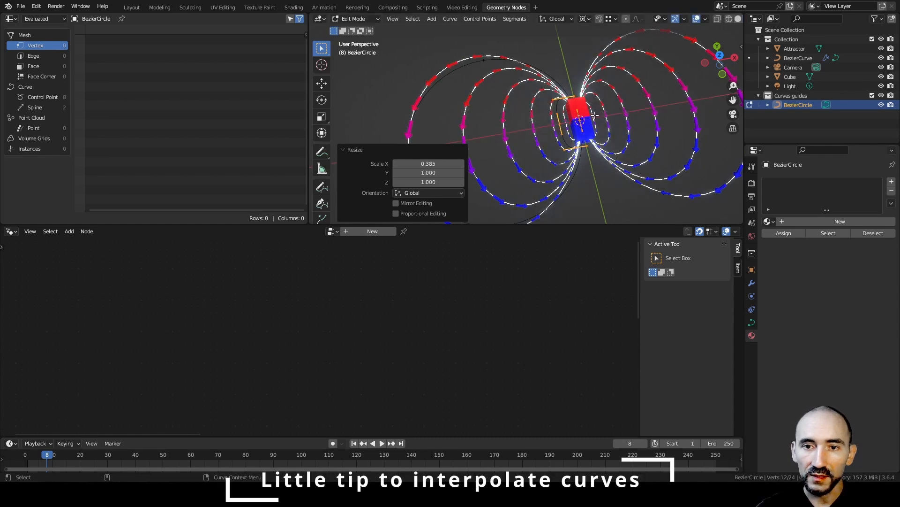
pyautogui.press('Tab')
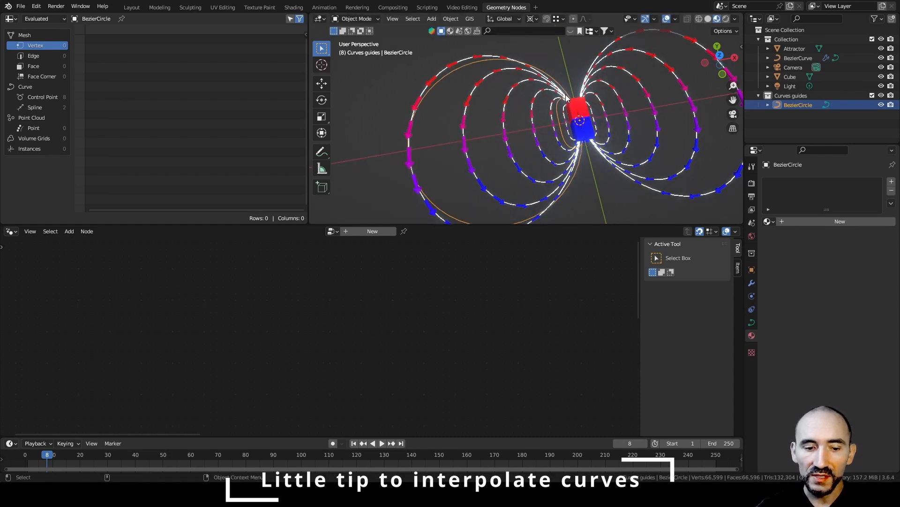
pyautogui.hotkey('ctrl', 's')
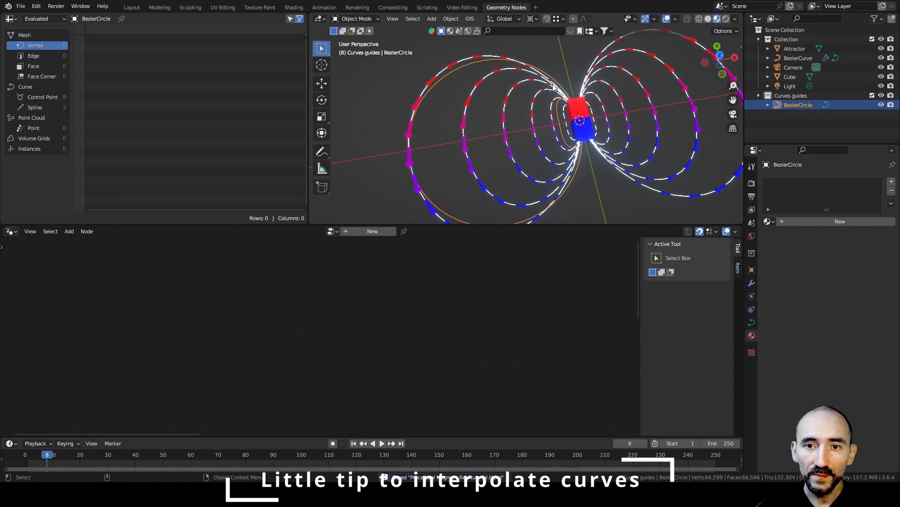
pyautogui.moveTo(544, 75); pyautogui.dragTo(537, 111, button='middle')
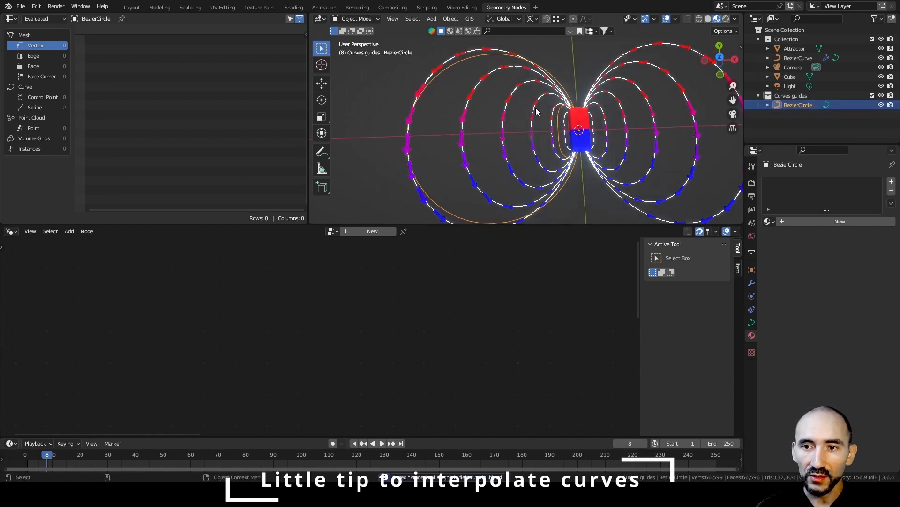
# Step: Select BezierCurve and bring the BezierCircle guide object into its node tree as an Object Info node set to Relative
pyautogui.click(790, 58)
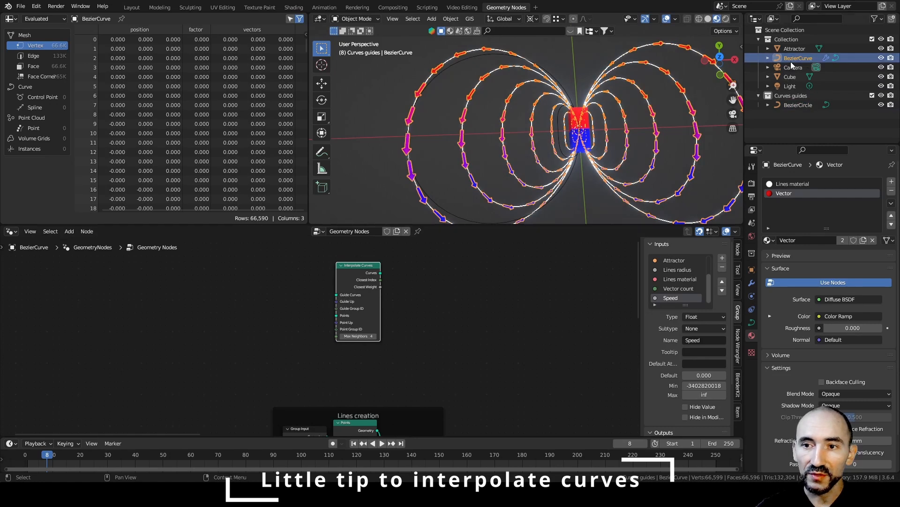
pyautogui.moveTo(797, 105); pyautogui.dragTo(242, 299)
pyautogui.scroll(3, 212, 288)
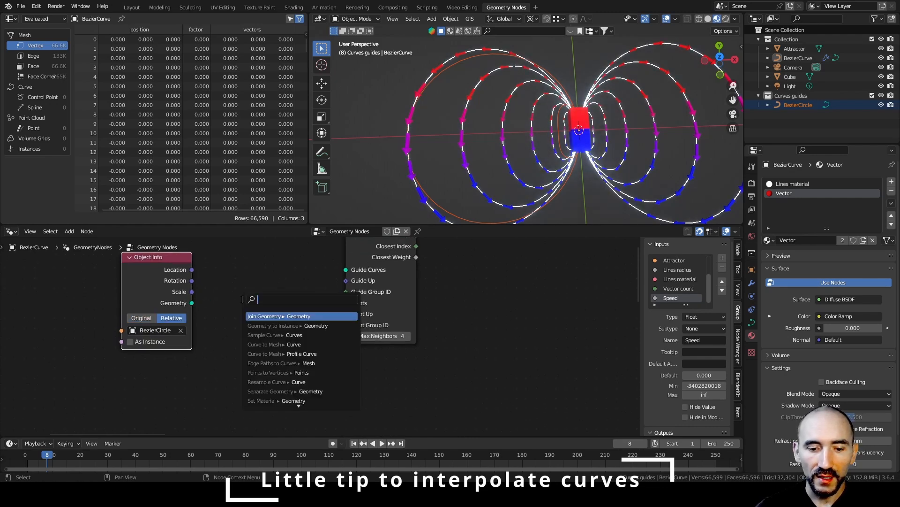
pyautogui.write('object')
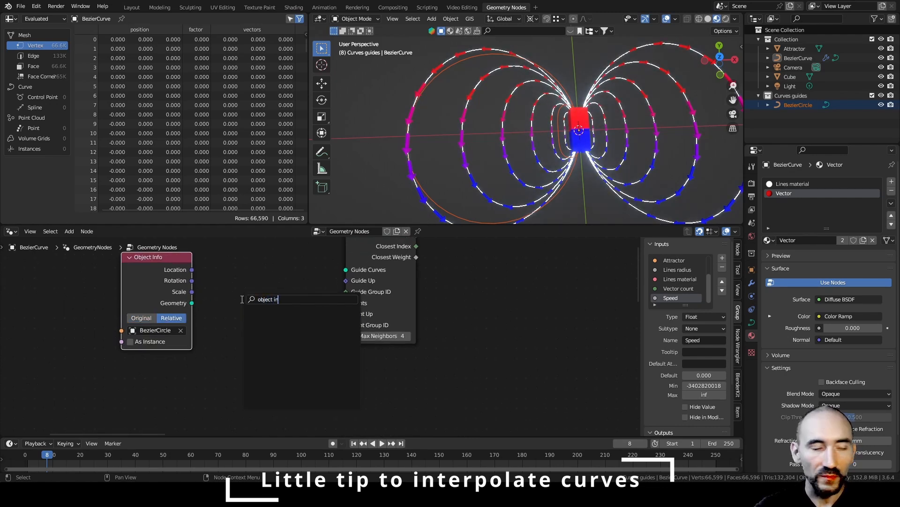
pyautogui.write(' in')
pyautogui.press('Escape')
# Step: Preview the Object Info geometry through a Viewer node, save the file and make room between the Viewer and Interpolate Curves nodes
pyautogui.keyDown('ctrl'); pyautogui.keyDown('shift'); pyautogui.click(164, 272); pyautogui.keyUp('shift'); pyautogui.keyUp('ctrl')
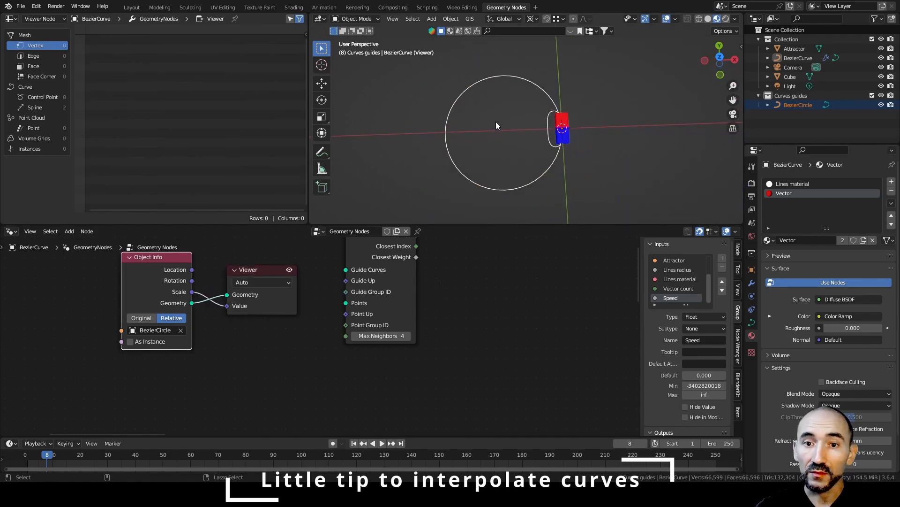
pyautogui.hotkey('ctrl', 's')
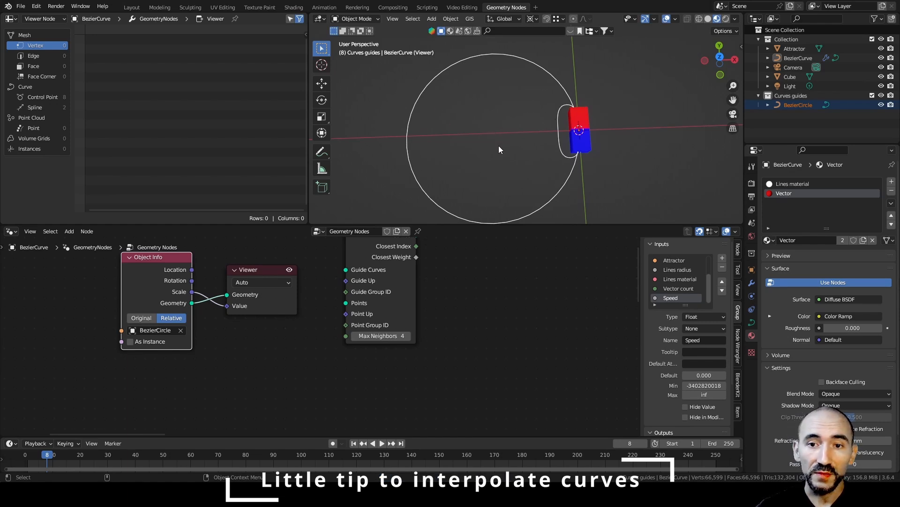
pyautogui.moveTo(325, 310); pyautogui.dragTo(291, 355, button='middle')
pyautogui.click(334, 279)
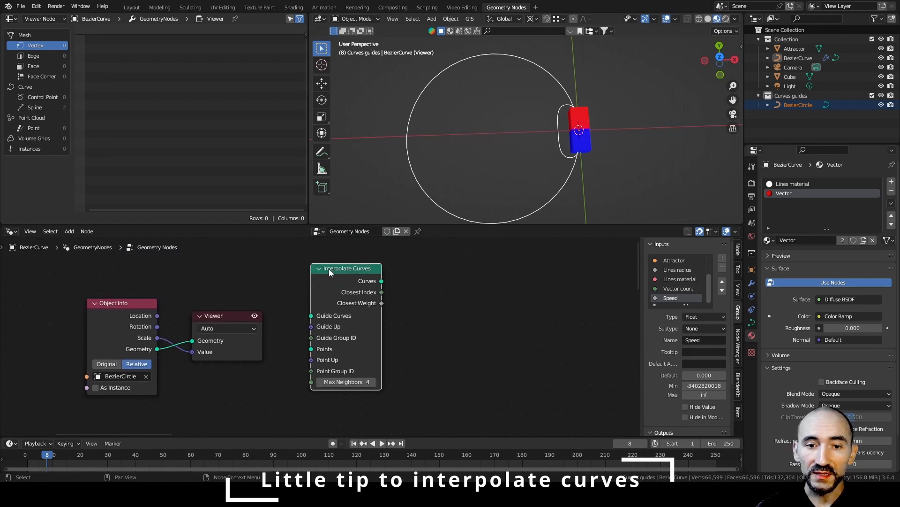
pyautogui.moveTo(348, 275); pyautogui.dragTo(368, 275)
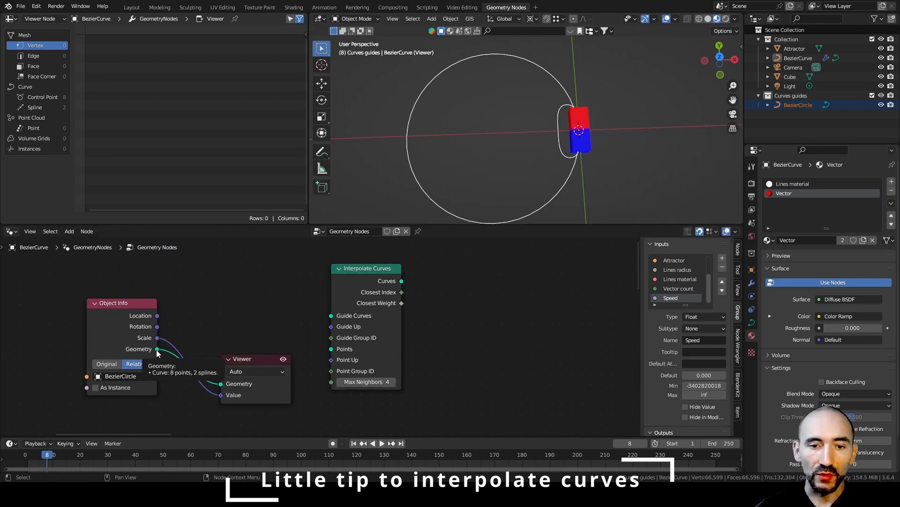
# Step: Connect the Object Info geometry through a new Realize Instances node to Guide Curves and move Interpolate Curves farther away
pyautogui.moveTo(157, 349); pyautogui.dragTo(208, 295)
pyautogui.write('reali')
pyautogui.press('Return')
pyautogui.moveTo(281, 301); pyautogui.dragTo(332, 315)
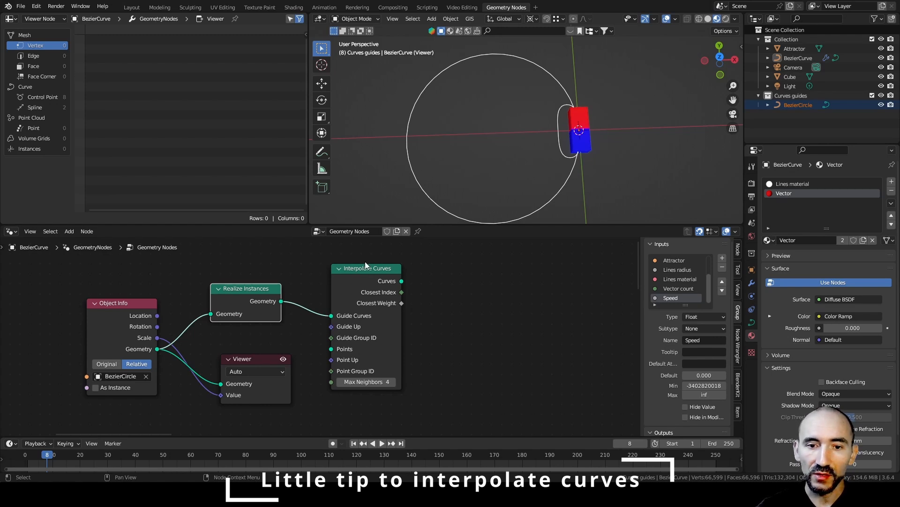
pyautogui.click(248, 360)
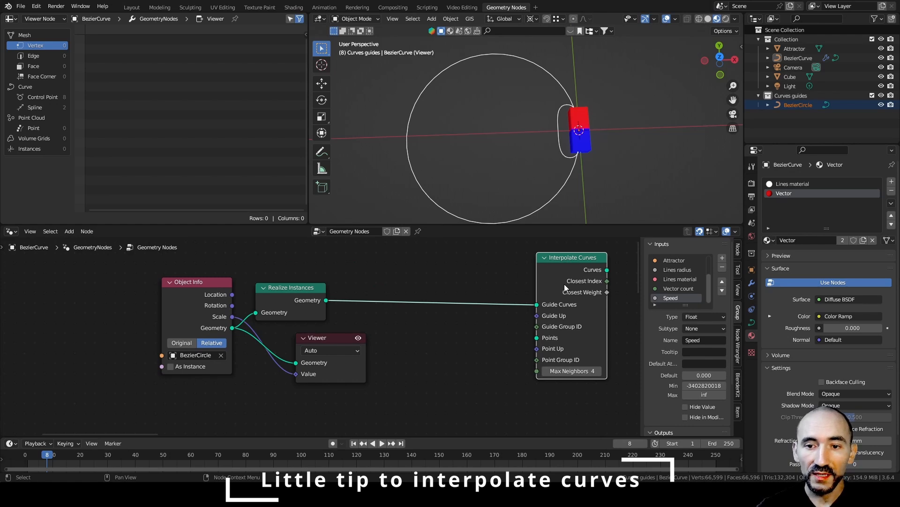
# Step: Insert a Resample Curve node between the Realize Instances and Interpolate Curves nodes
pyautogui.press('F3')
pyautogui.write('resample')
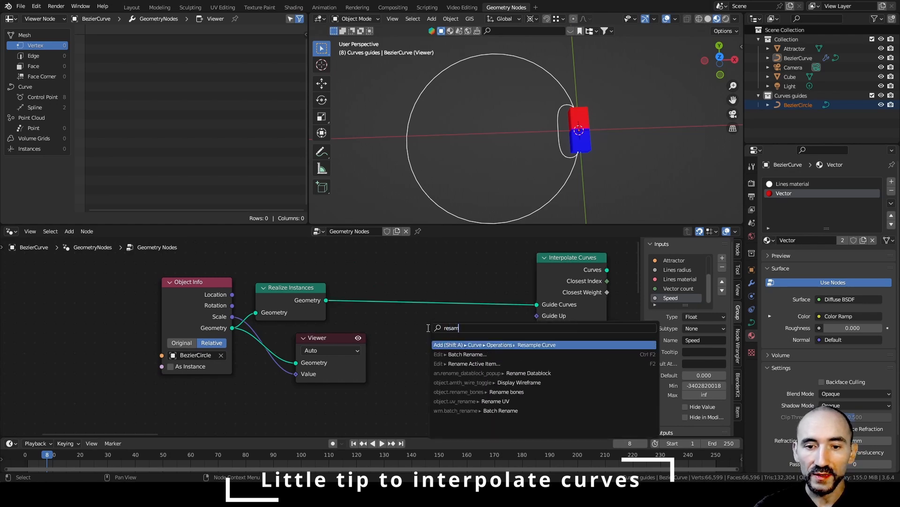
pyautogui.press('Return')
pyautogui.click(404, 274)
# Step: Drive the Resample Curve Count with Lines resolution from a new Group Input node, and preview the interpolated curves through the Viewer
pyautogui.scroll(-10, 435, 351)
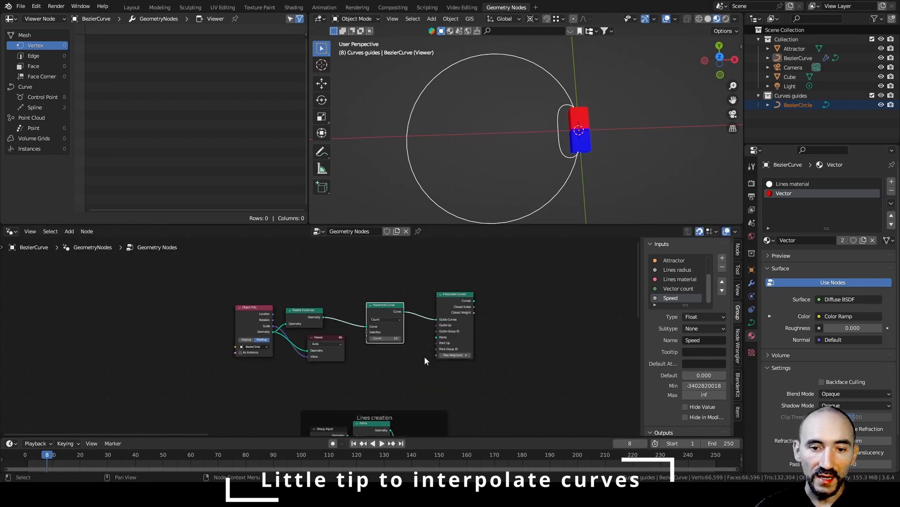
pyautogui.moveTo(363, 382); pyautogui.dragTo(411, 290, button='middle')
pyautogui.scroll(3, 318, 303)
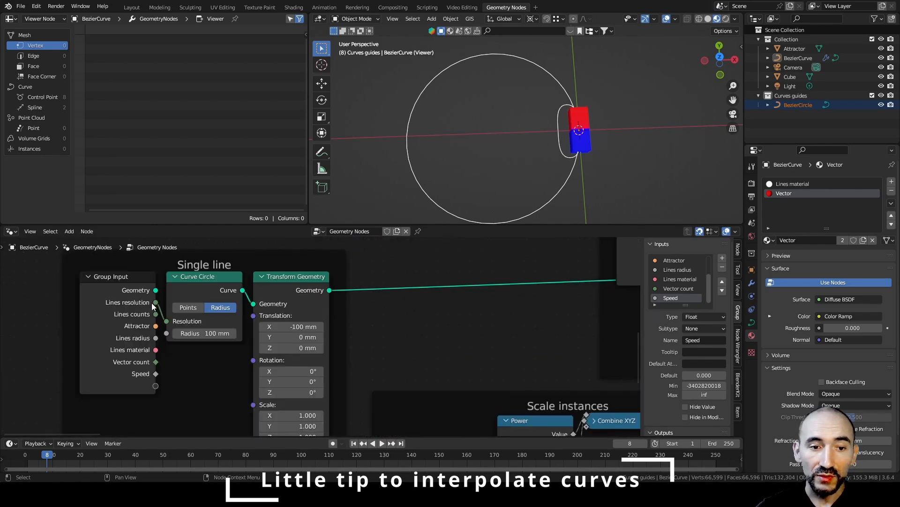
pyautogui.moveTo(388, 300); pyautogui.dragTo(375, 317, button='middle')
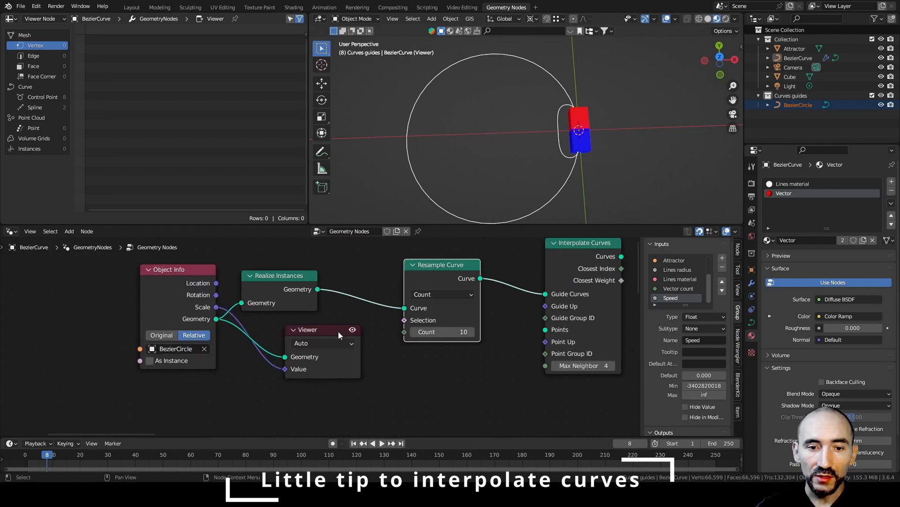
pyautogui.press('F3')
pyautogui.write('group inp')
pyautogui.press('Return')
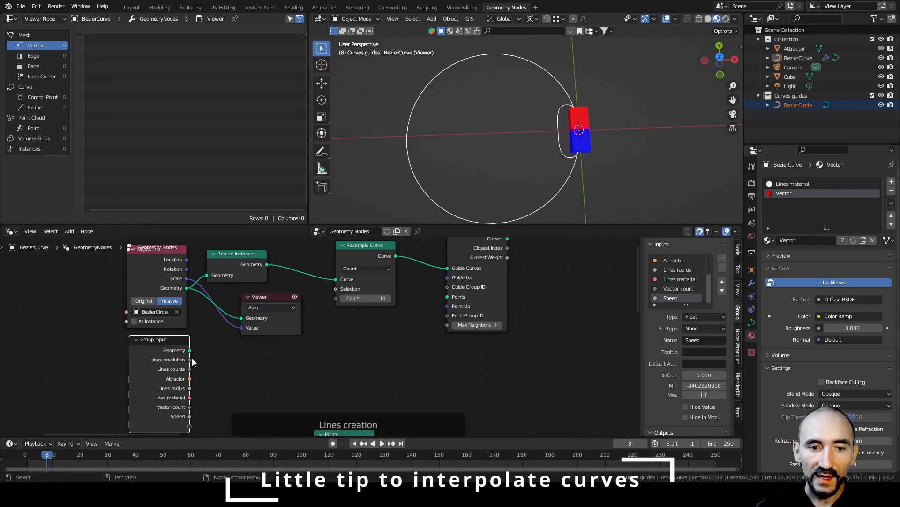
pyautogui.moveTo(190, 359); pyautogui.dragTo(336, 298)
pyautogui.moveTo(454, 274); pyautogui.dragTo(507, 302)
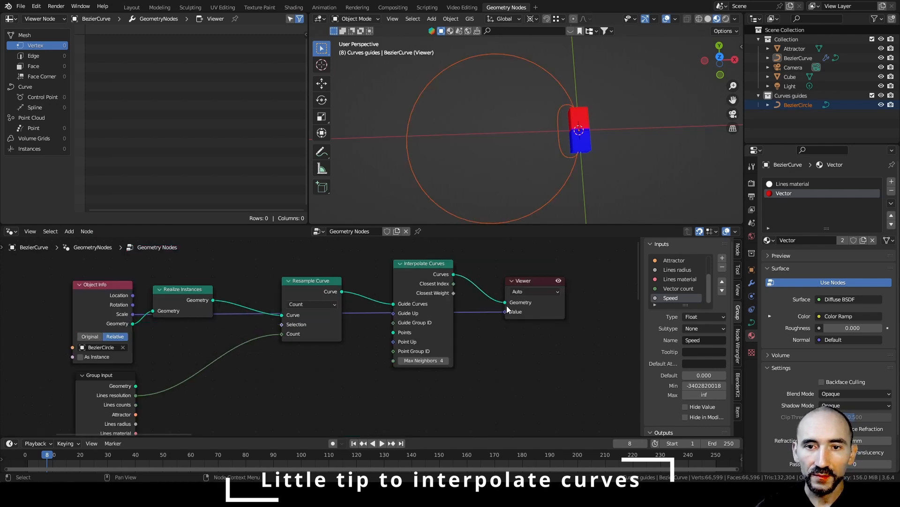
# Step: Add a Curve Line feeding a Curve to Points node, with Lines counts as its Count, and connect its Points to Interpolate Curves
pyautogui.moveTo(296, 390); pyautogui.dragTo(304, 348, button='middle')
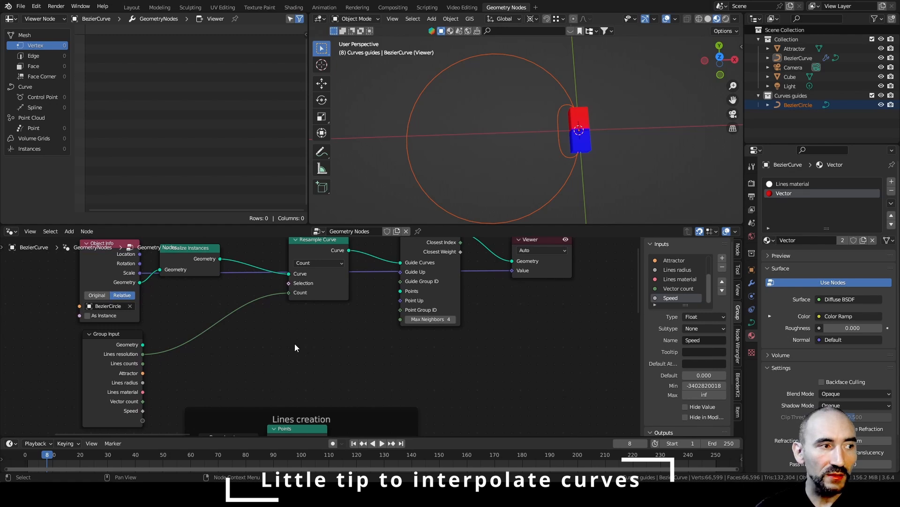
pyautogui.hotkey('ctrl', 'v')
pyautogui.moveTo(314, 327); pyautogui.dragTo(348, 348)
pyautogui.write('curve to poi')
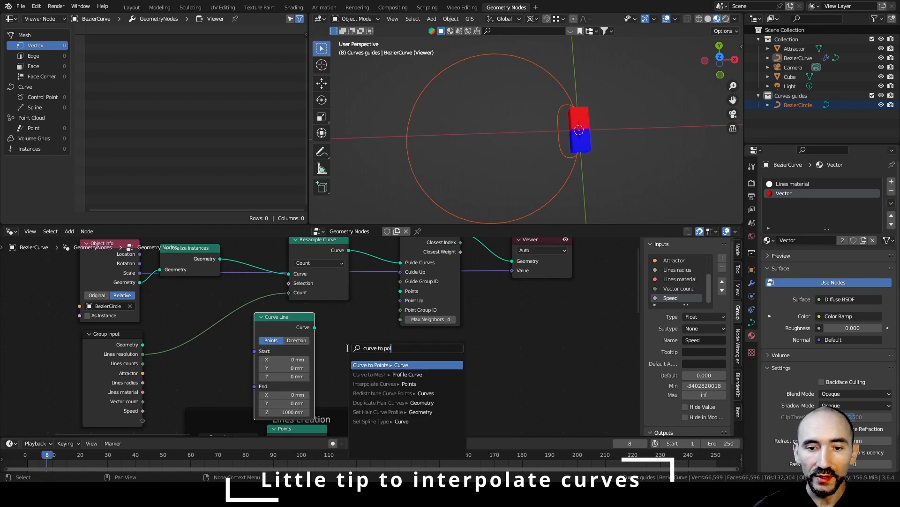
pyautogui.press('Return')
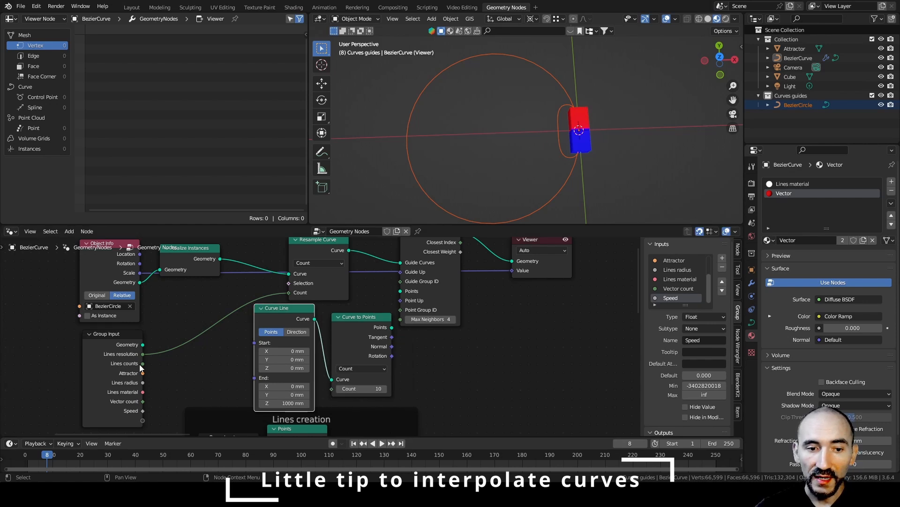
pyautogui.moveTo(143, 364); pyautogui.dragTo(332, 389)
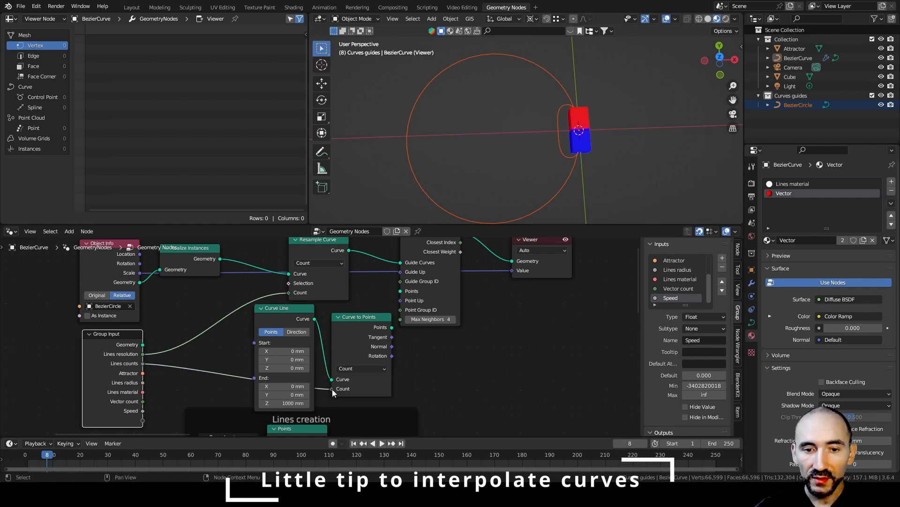
pyautogui.moveTo(393, 327); pyautogui.dragTo(394, 328)
pyautogui.moveTo(401, 288); pyautogui.dragTo(400, 290)
# Step: From the top view, set the Curve Line's End Z to 0 mm and its Start X to -400 mm
pyautogui.moveTo(621, 109); pyautogui.dragTo(534, 119, button='middle')
pyautogui.scroll(6, 530, 117)
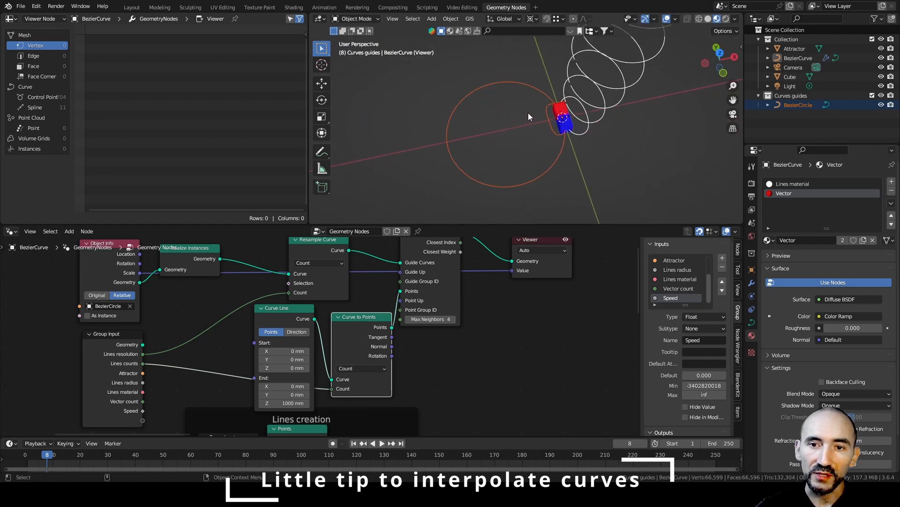
pyautogui.press('KP_7')
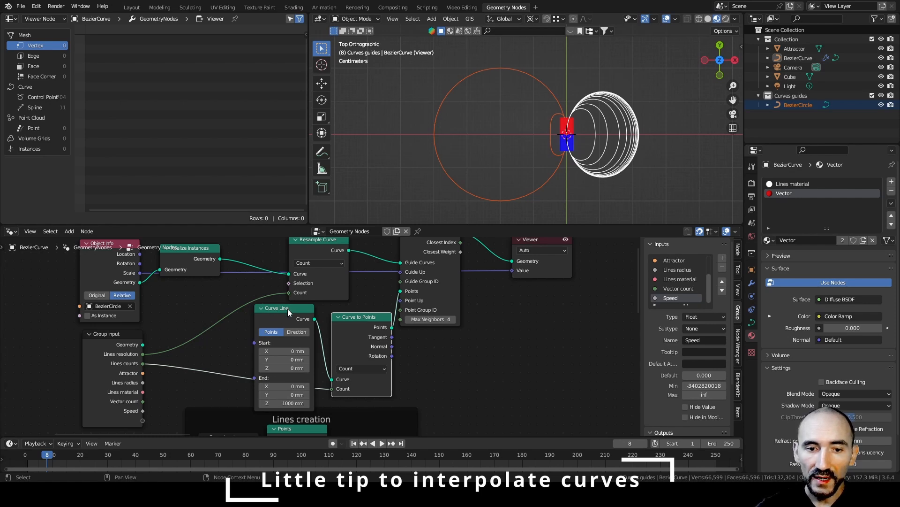
pyautogui.click(291, 405)
pyautogui.write('0')
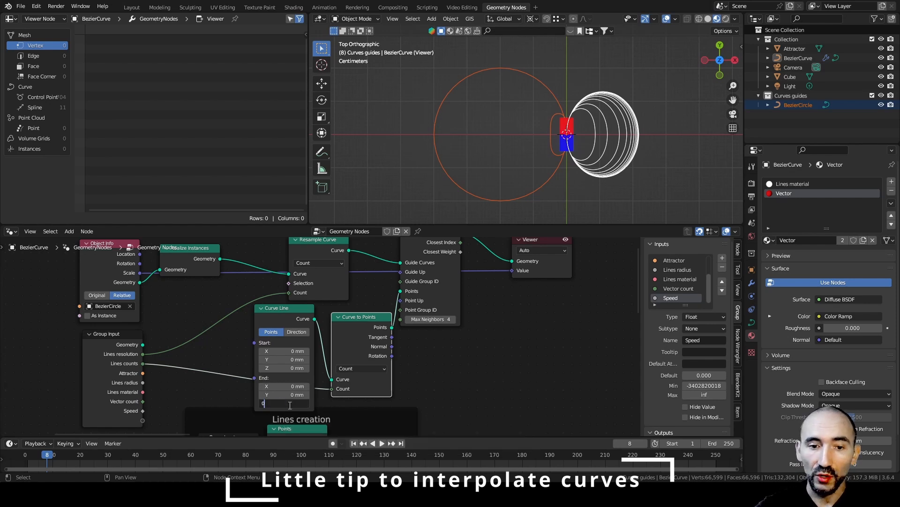
pyautogui.press('Return')
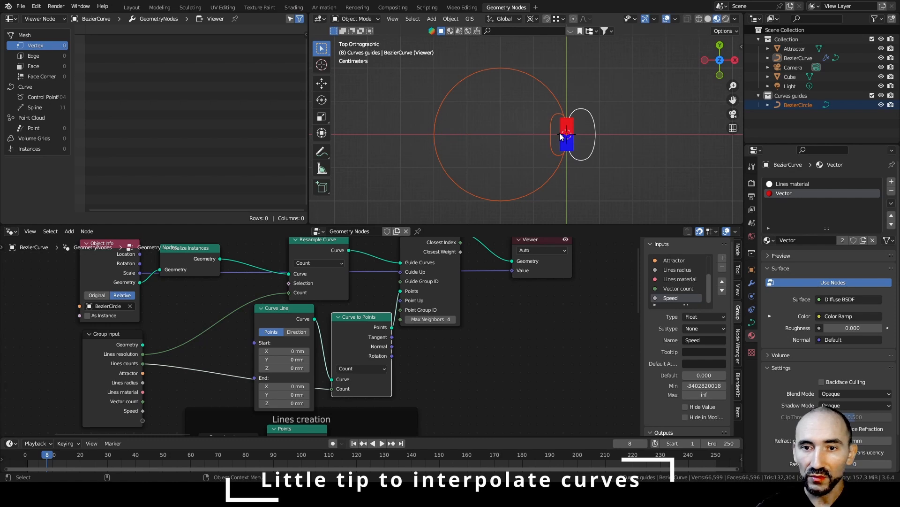
pyautogui.keyDown('shift'); pyautogui.moveTo(285, 351); pyautogui.dragTo(173, 350); pyautogui.keyUp('shift')
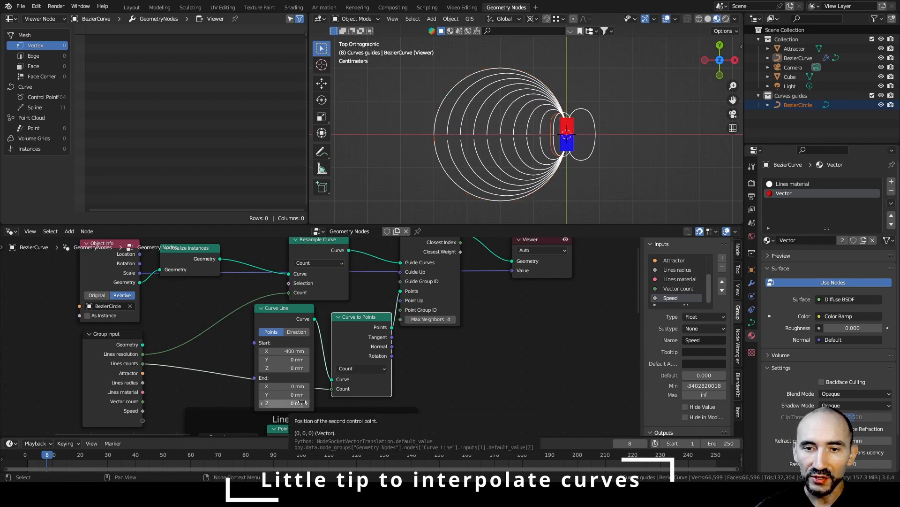
# Step: Move the Viewer farther from Interpolate Curves and insert a Set Spline Cyclic node between them with Cyclic enabled
pyautogui.scroll(4, 517, 148)
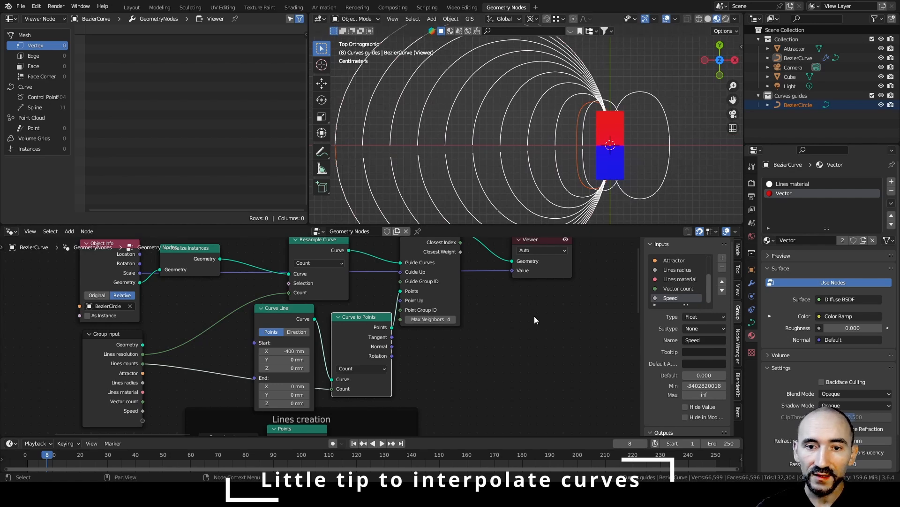
pyautogui.moveTo(534, 316); pyautogui.dragTo(351, 377, button='middle')
pyautogui.moveTo(358, 303); pyautogui.dragTo(531, 294)
pyautogui.moveTo(362, 332); pyautogui.dragTo(361, 336)
pyautogui.press('F3')
pyautogui.write('set v')
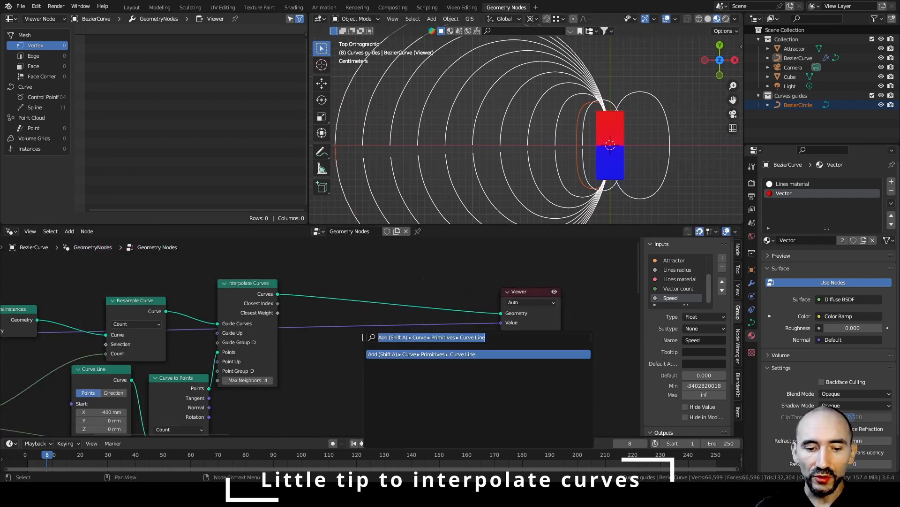
pyautogui.press('BackSpace')
pyautogui.write('cy')
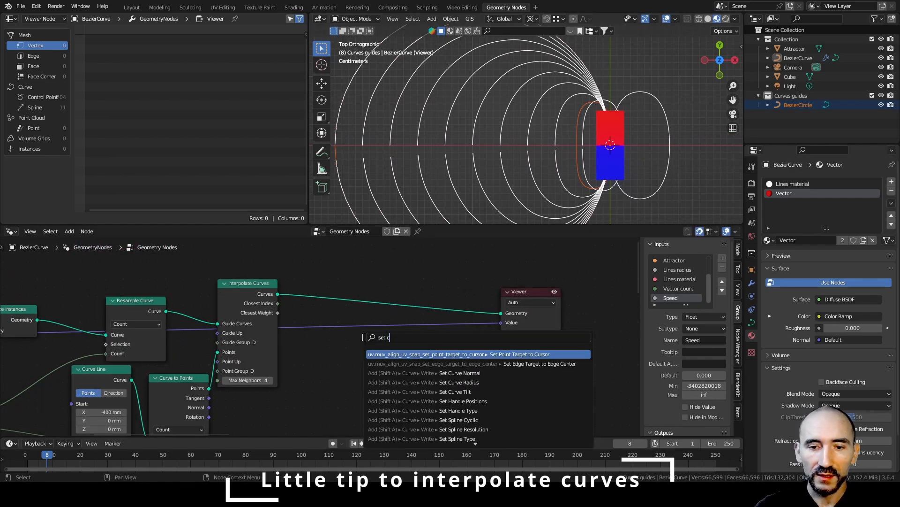
pyautogui.press('Return')
pyautogui.click(340, 273)
pyautogui.click(345, 315)
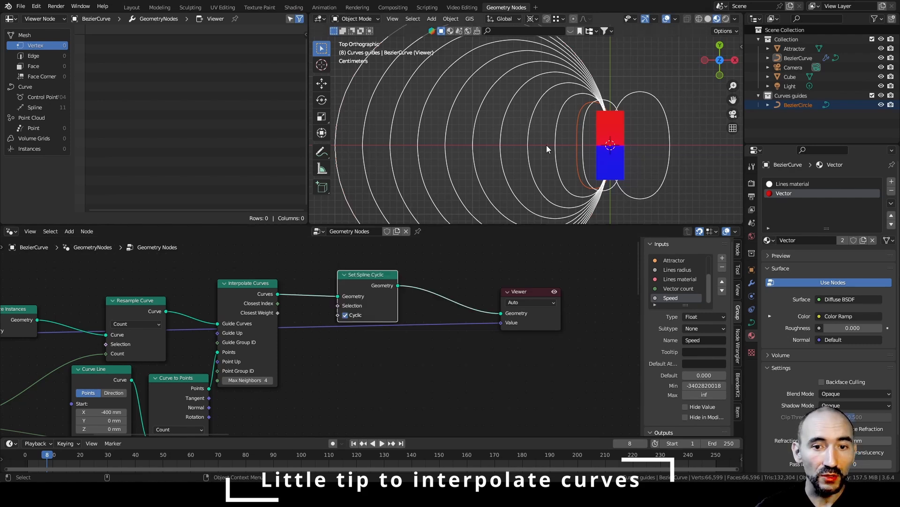
# Step: Select the generated BezierCurve, set the Curve Line's End X to -50 mm and save the file
pyautogui.scroll(-1, 440, 299)
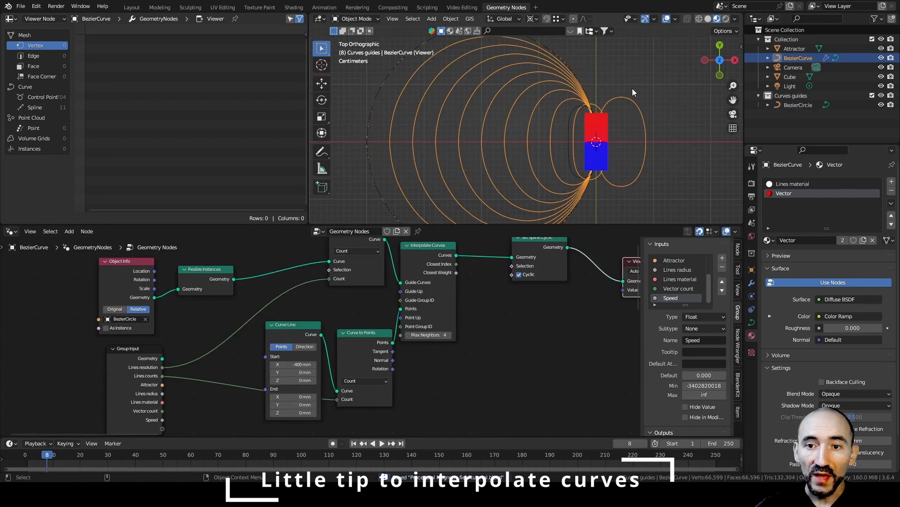
pyautogui.click(634, 126)
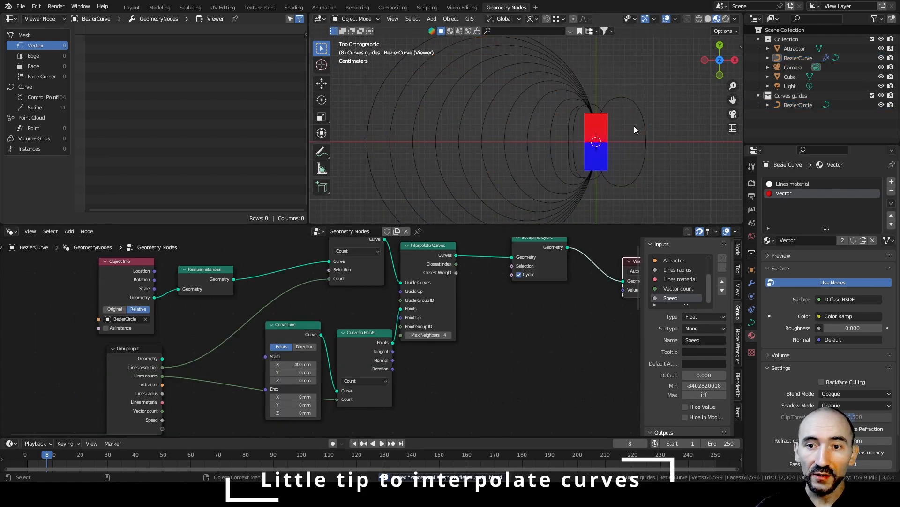
pyautogui.click(619, 95)
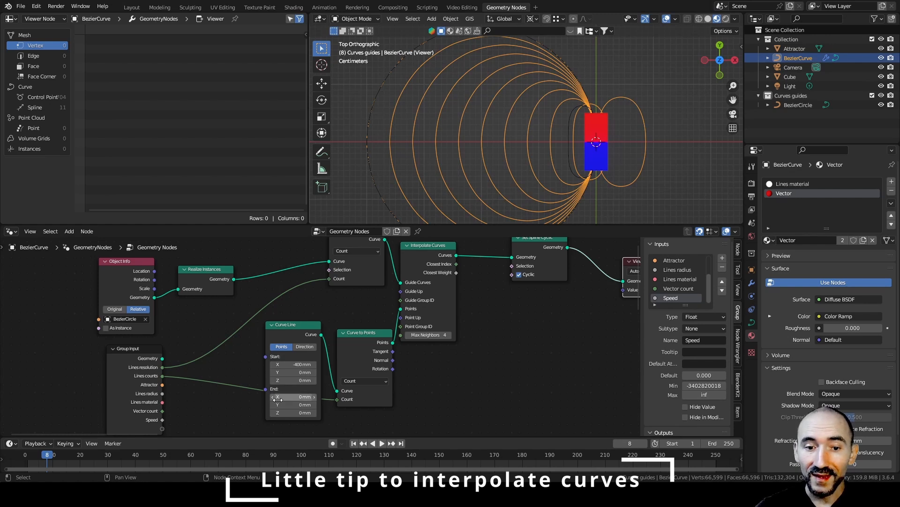
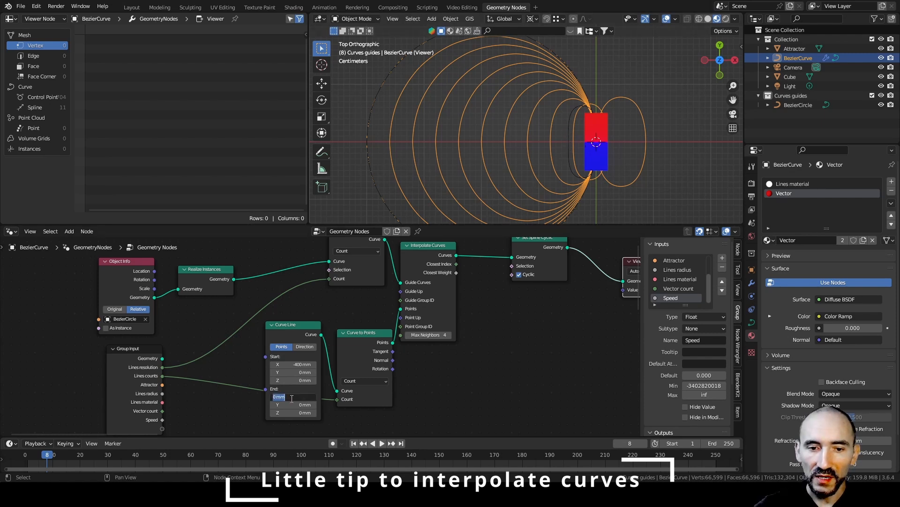
pyautogui.moveTo(300, 398); pyautogui.dragTo(291, 398)
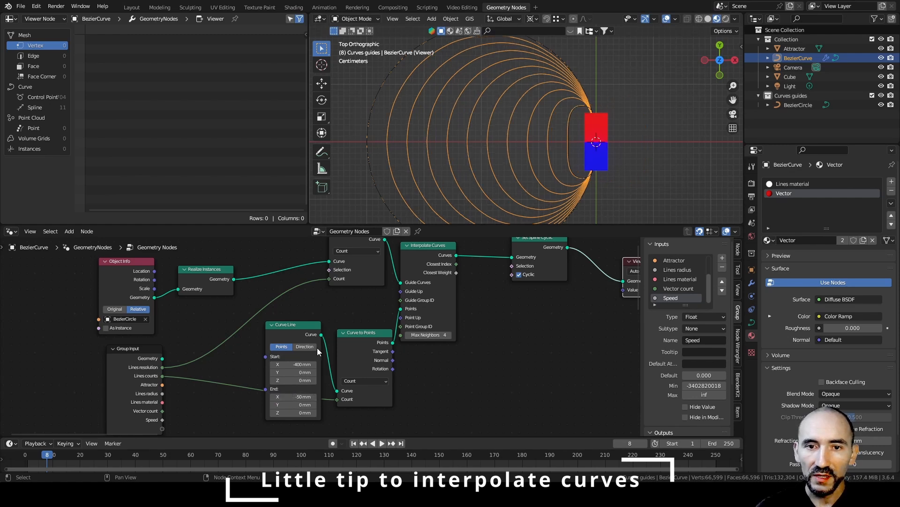
pyautogui.scroll(-2, 522, 142)
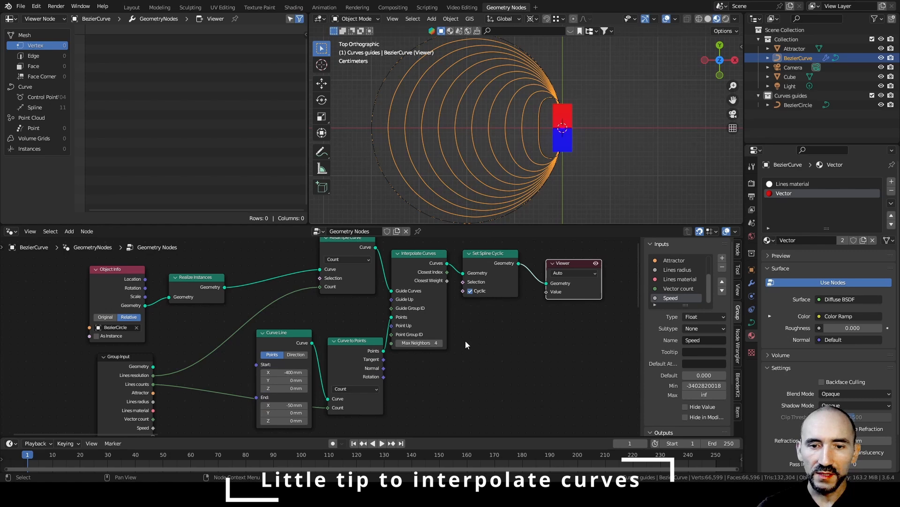
pyautogui.click(467, 341)
pyautogui.scroll(-1, 476, 344)
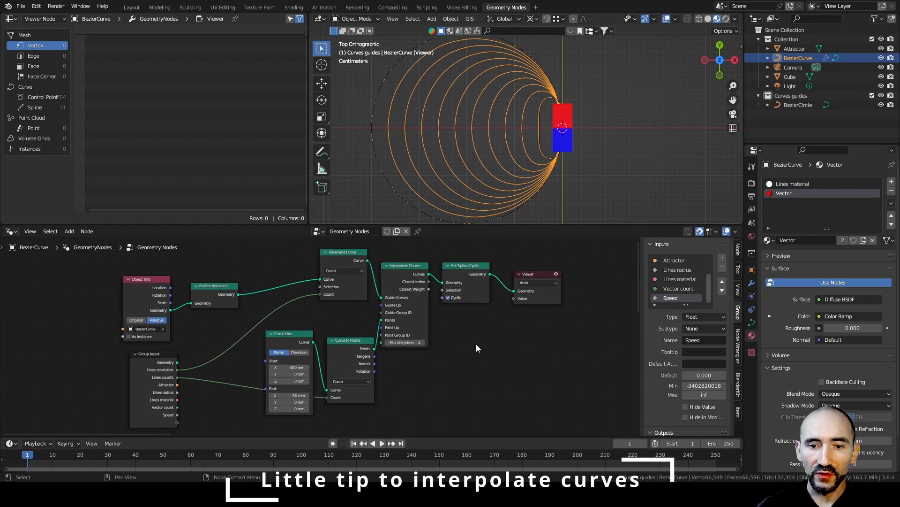
pyautogui.hotkey('ctrl', 's')
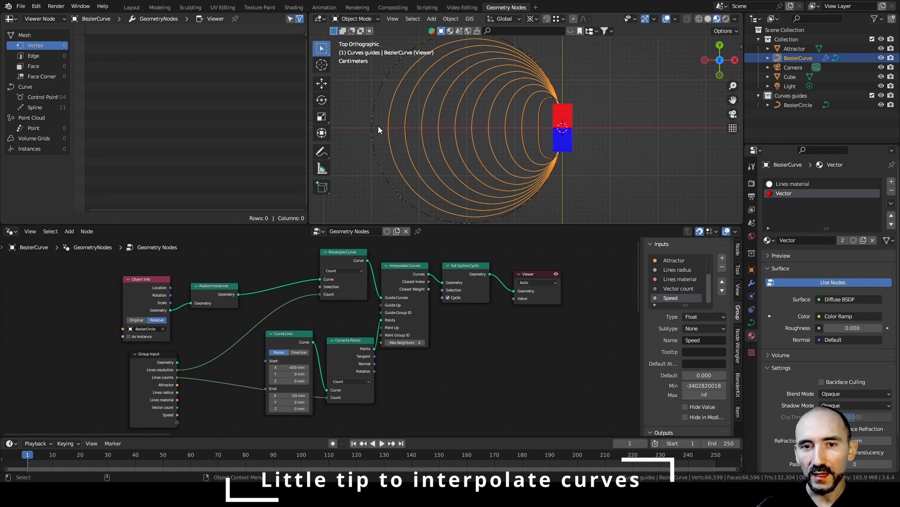
# Step: Save the file again and move the Curve Line and Curve to Points nodes closer to the Group Input
pyautogui.scroll(5, 390, 312)
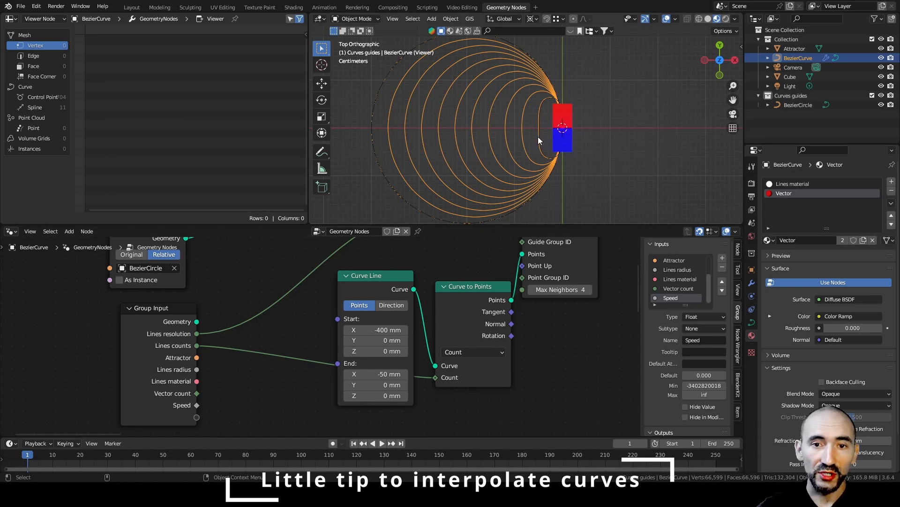
pyautogui.hotkey('ctrl', 's')
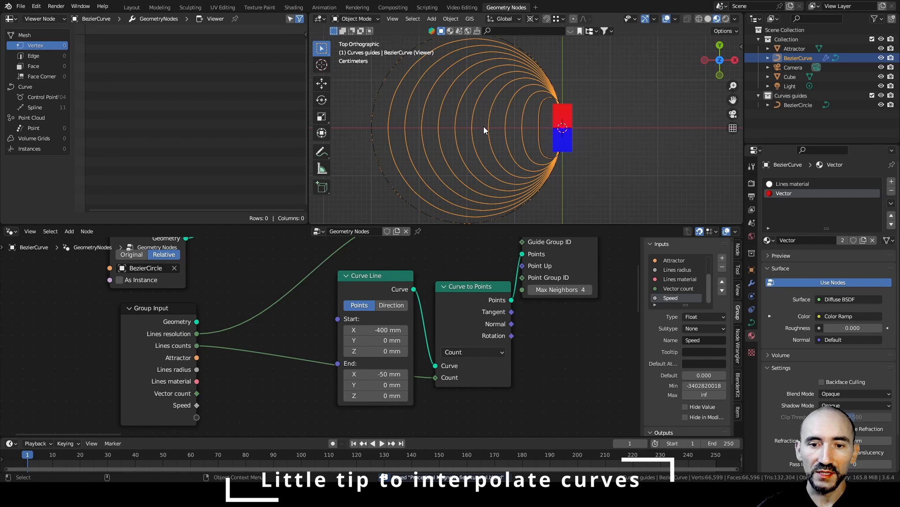
pyautogui.moveTo(386, 259); pyautogui.dragTo(400, 321)
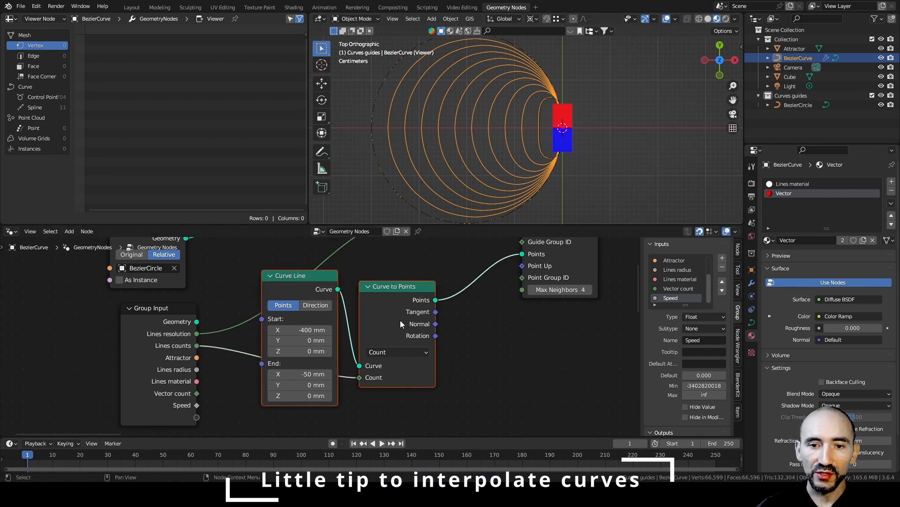
pyautogui.hotkey('alt', 'a')
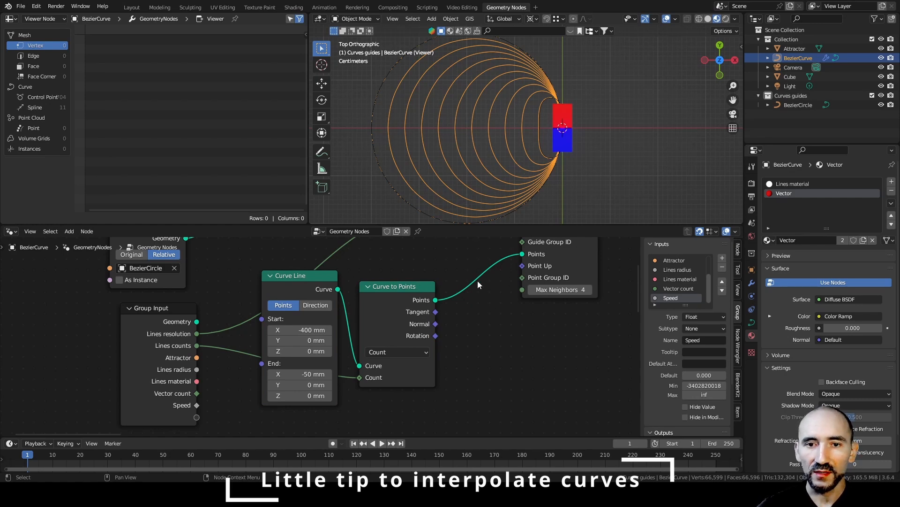
# Step: Examine the Index, Power and Multiply nodes inside the Scale instances frame
pyautogui.scroll(-5, 477, 282)
pyautogui.moveTo(477, 366); pyautogui.dragTo(406, 361, button='middle')
pyautogui.scroll(4, 419, 355)
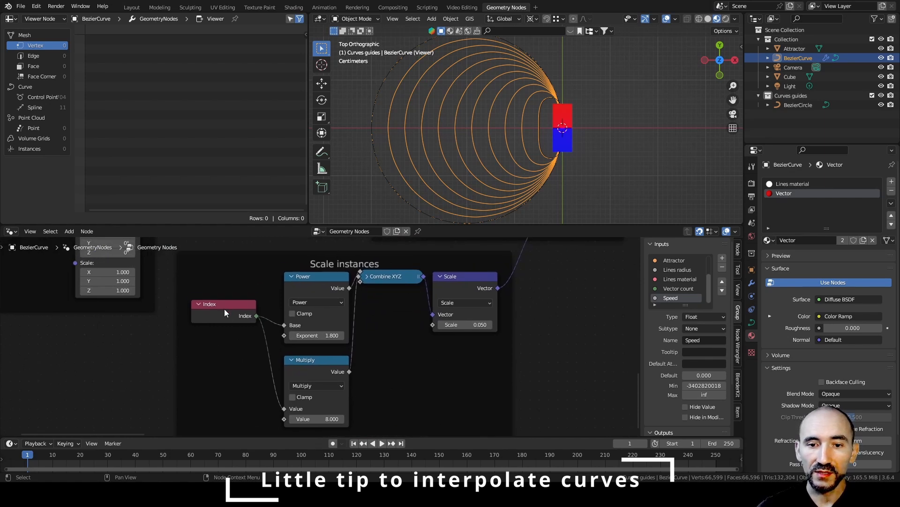